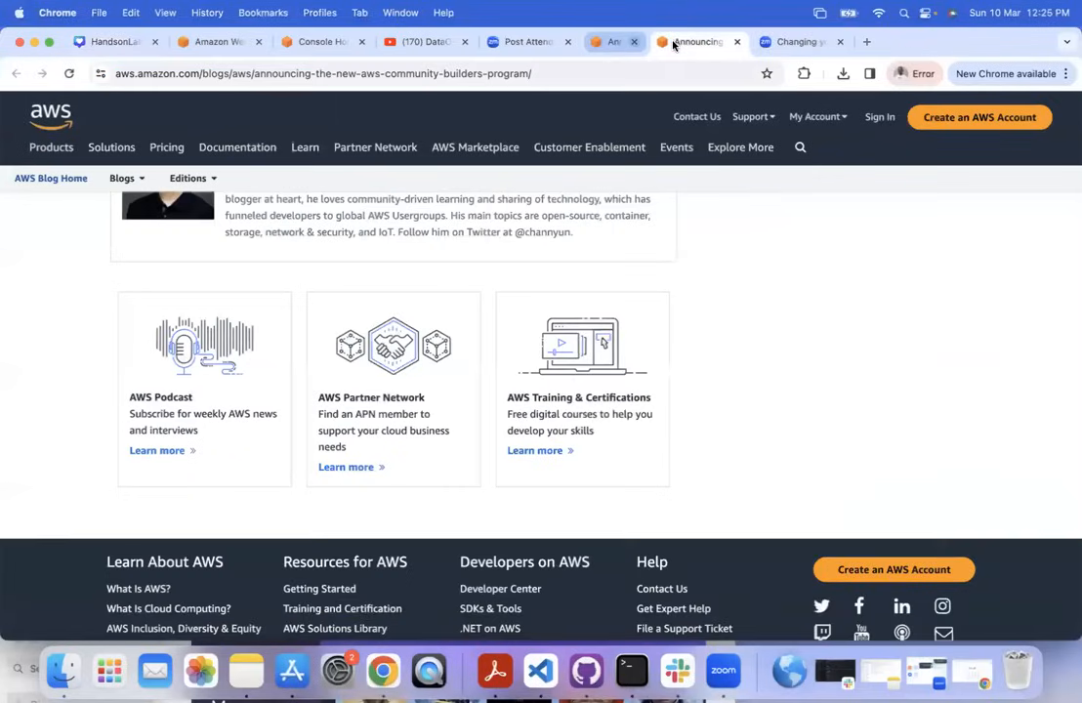
# Open Amazon Bedrock from the AWS console in a separate tab and start creating a new knowledge base.
pyautogui.click(310, 42)
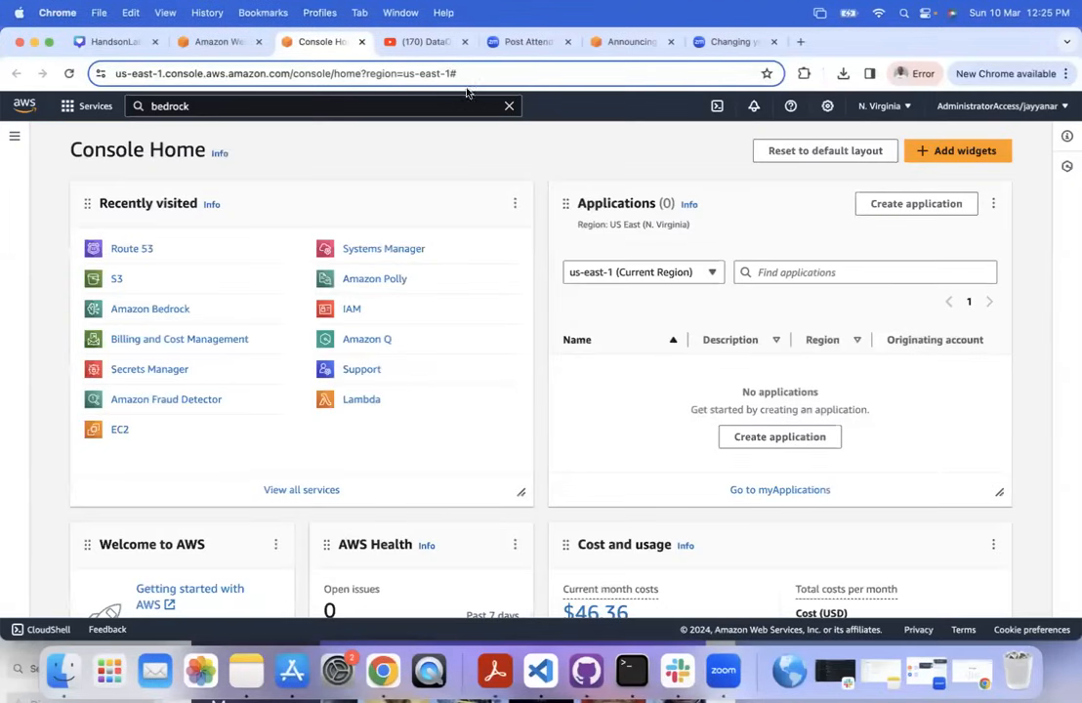
pyautogui.keyDown('super'); pyautogui.click(144, 313); pyautogui.keyUp('super')
pyautogui.click(466, 41)
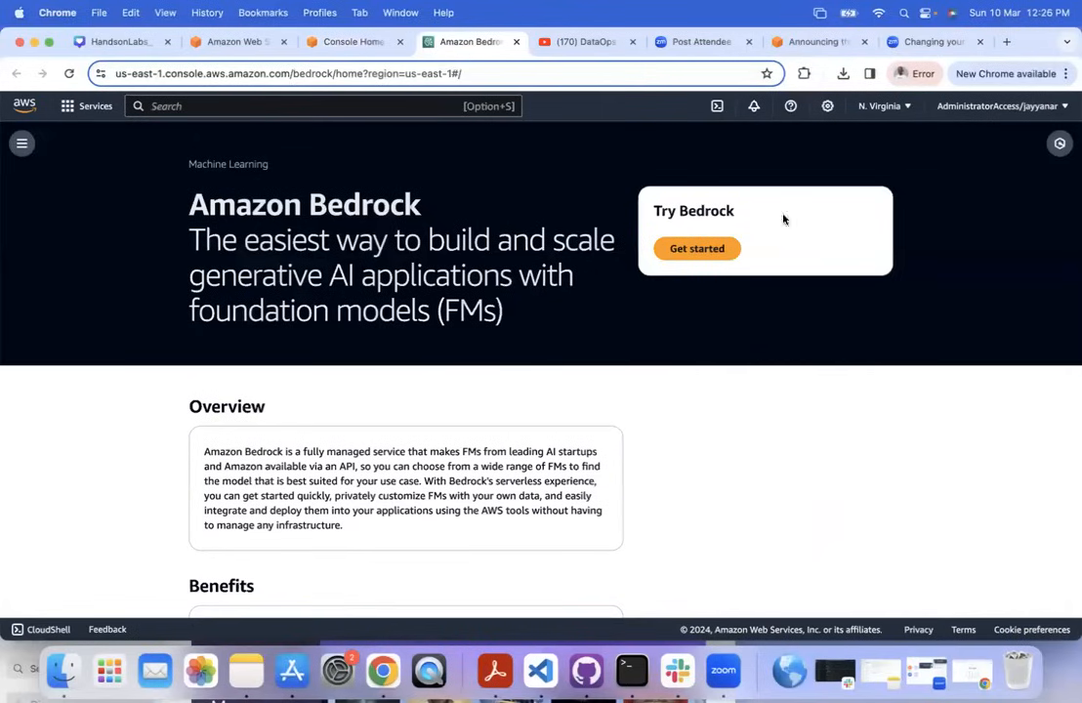
pyautogui.click(20, 143)
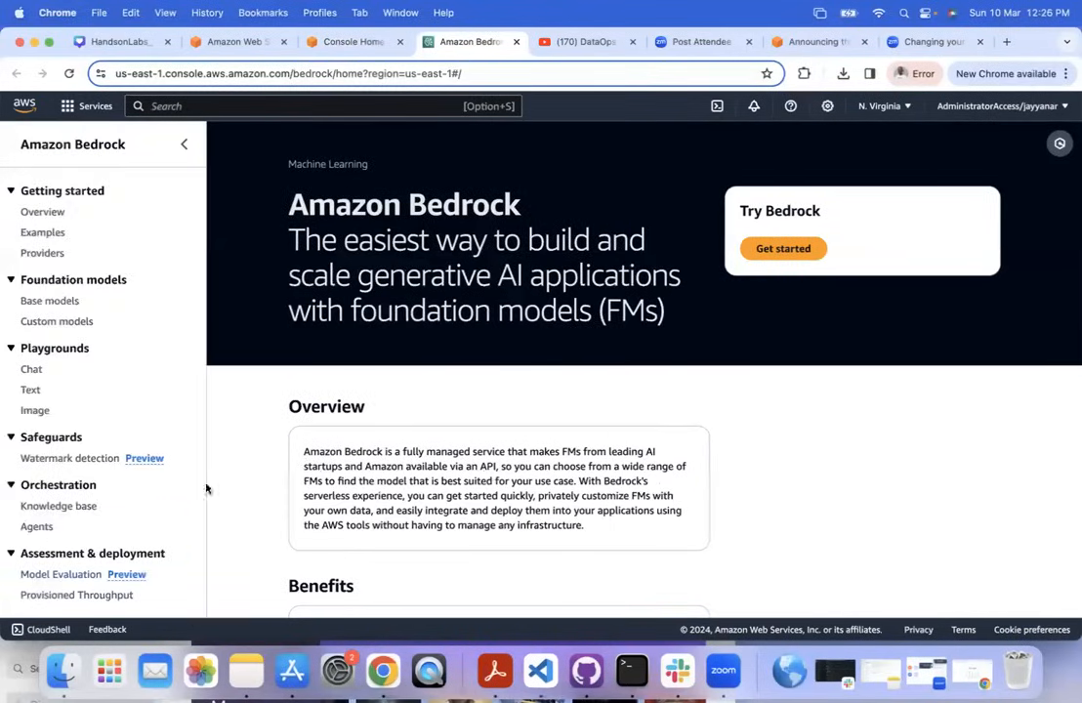
pyautogui.click(46, 507)
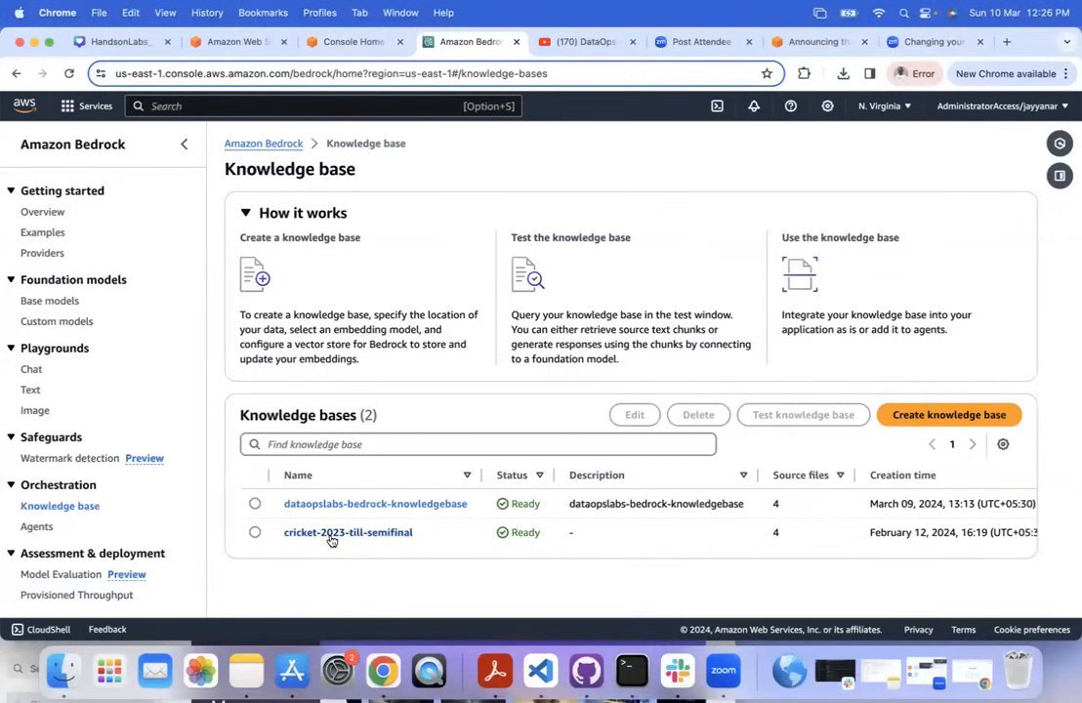
pyautogui.click(994, 426)
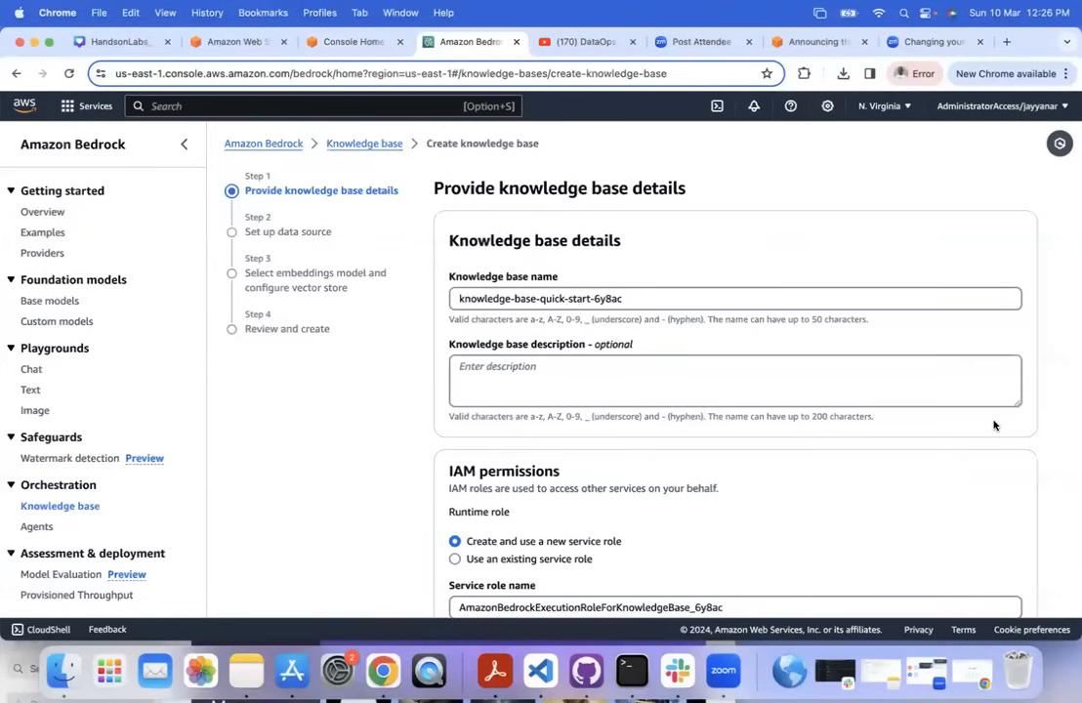
# Name the knowledge base dataopslabs-meetup-demo1 and continue to the data source setup.
pyautogui.tripleClick(678, 293)
pyautogui.write('datao')
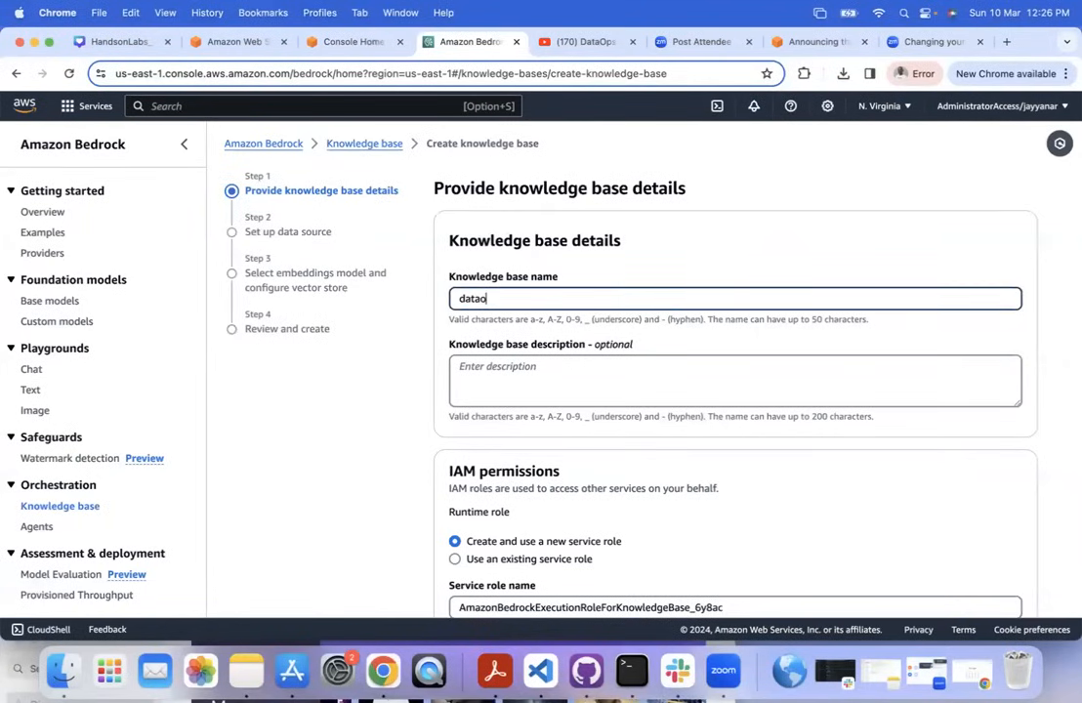
pyautogui.write('pslabs-meetup-demo1')
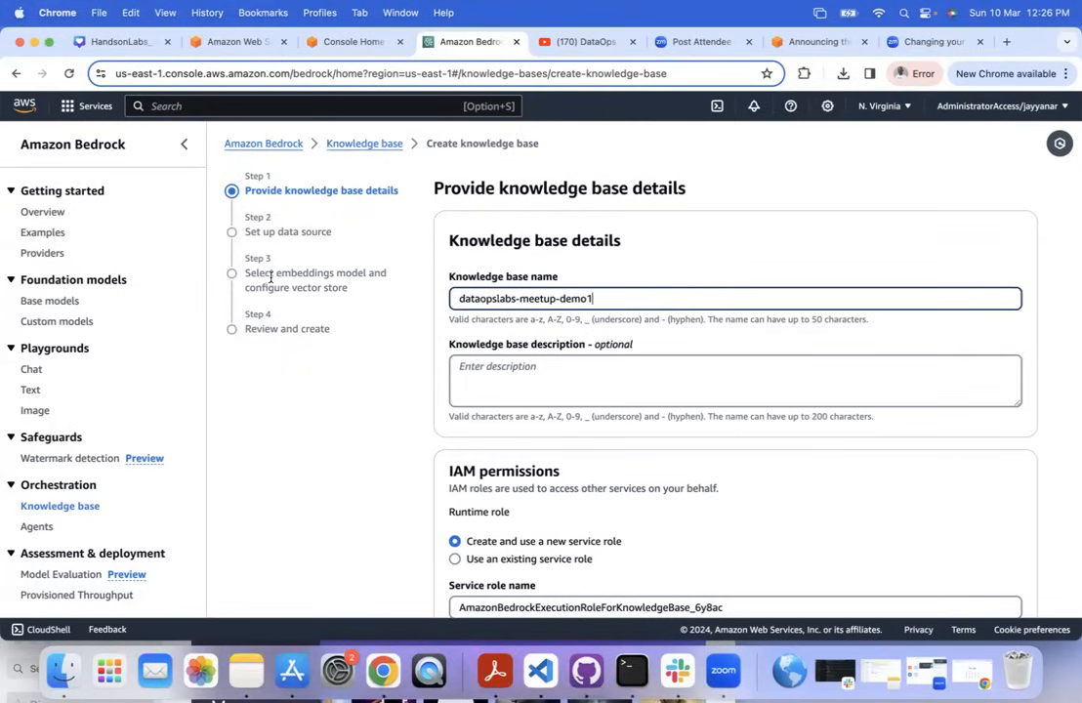
pyautogui.scroll(-3, 682, 252)
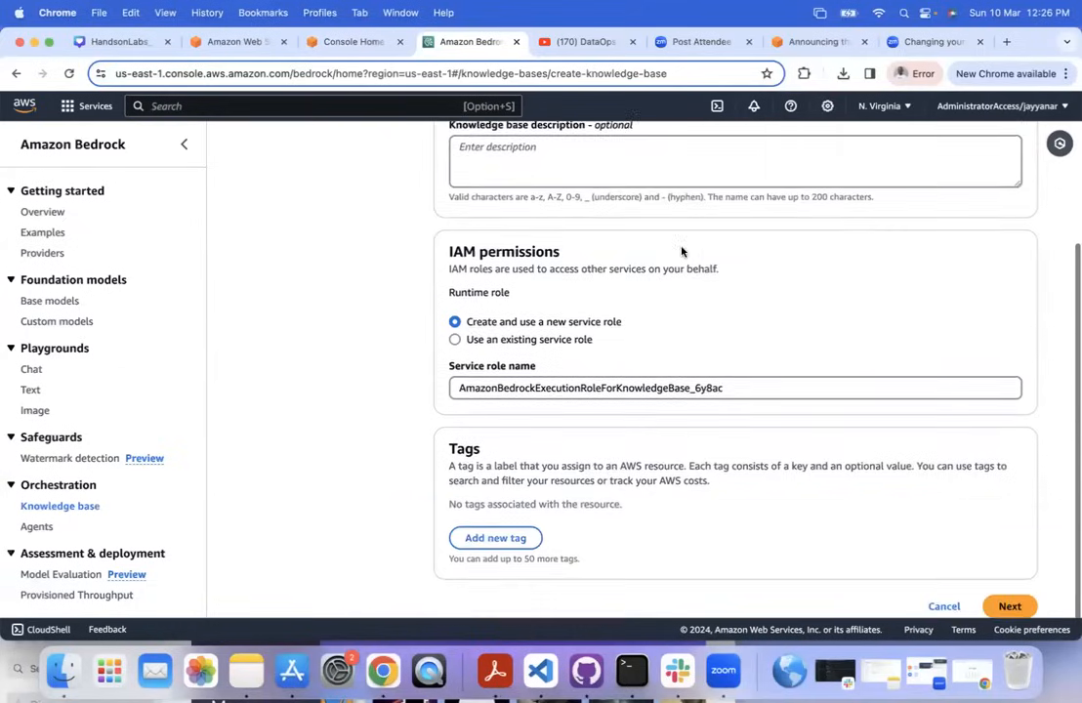
pyautogui.scroll(-1, 682, 252)
pyautogui.click(1012, 577)
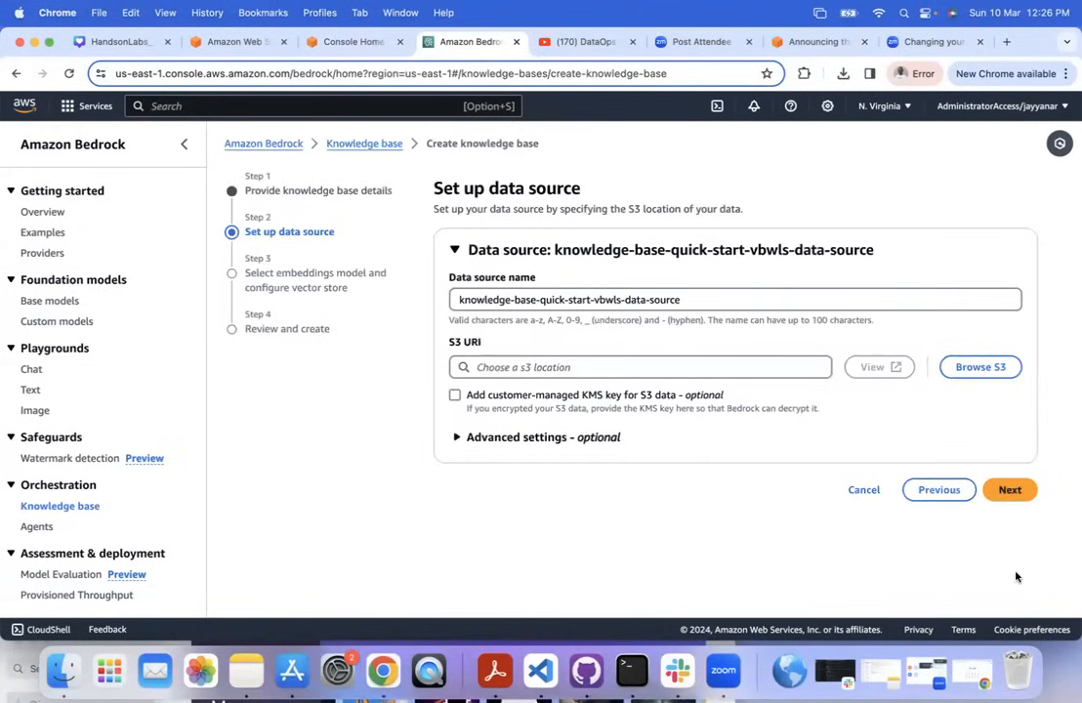
# Examine the data source's name and its optional advanced settings.
pyautogui.click(727, 305)
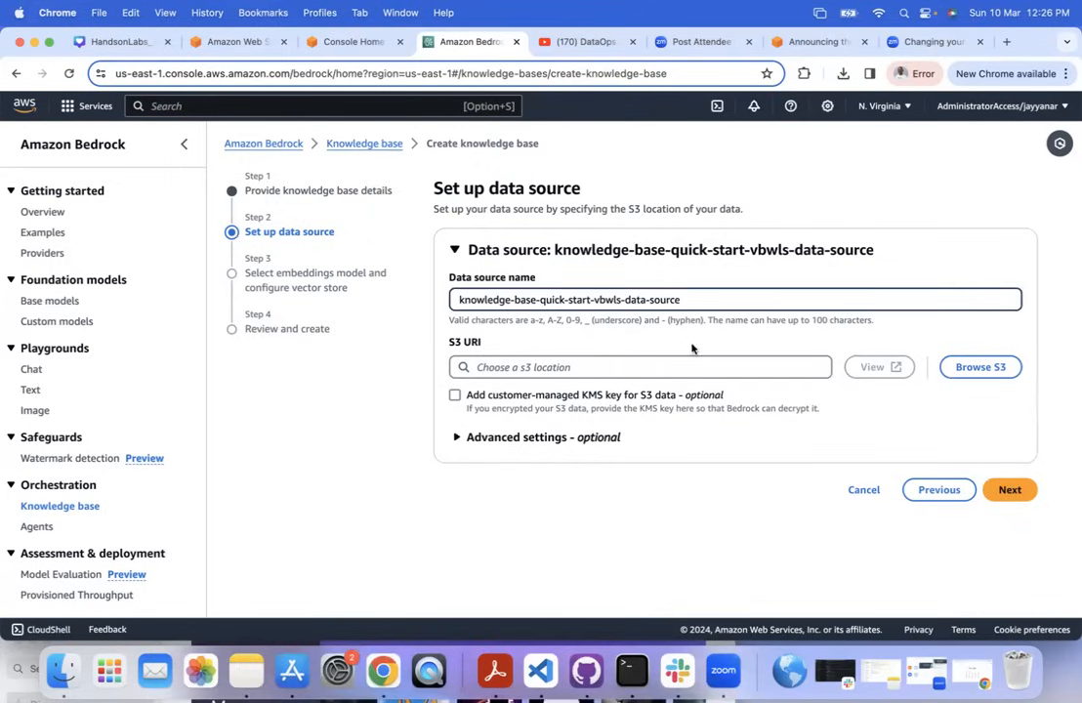
pyautogui.click(509, 438)
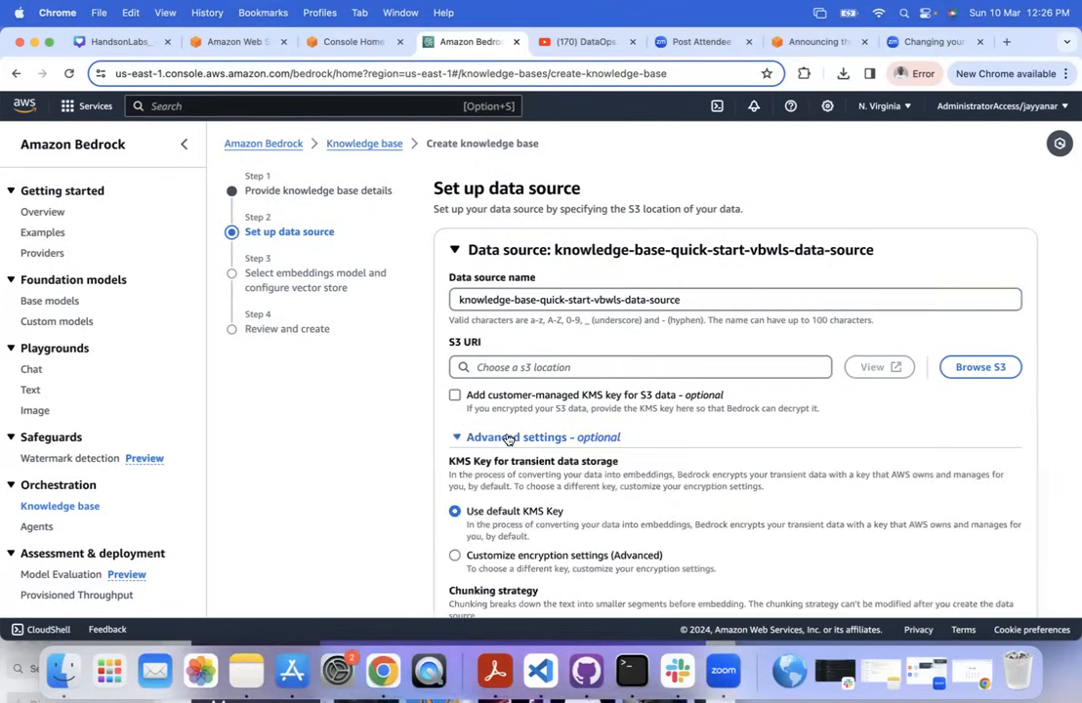
pyautogui.click(509, 439)
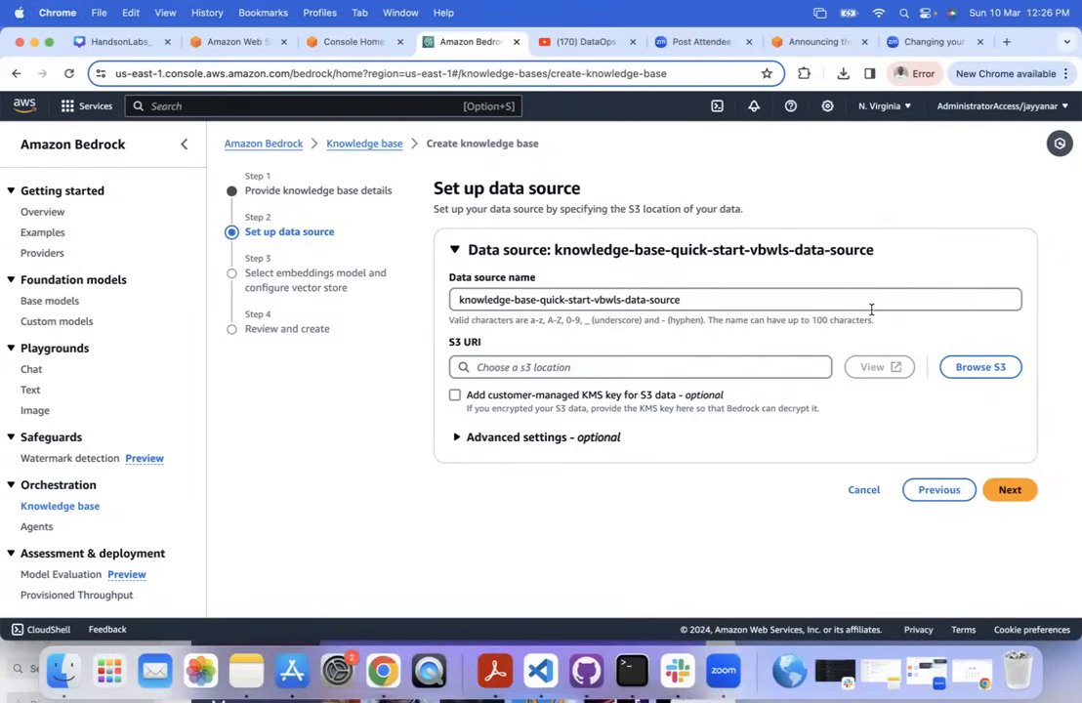
pyautogui.moveTo(854, 303); pyautogui.dragTo(706, 282)
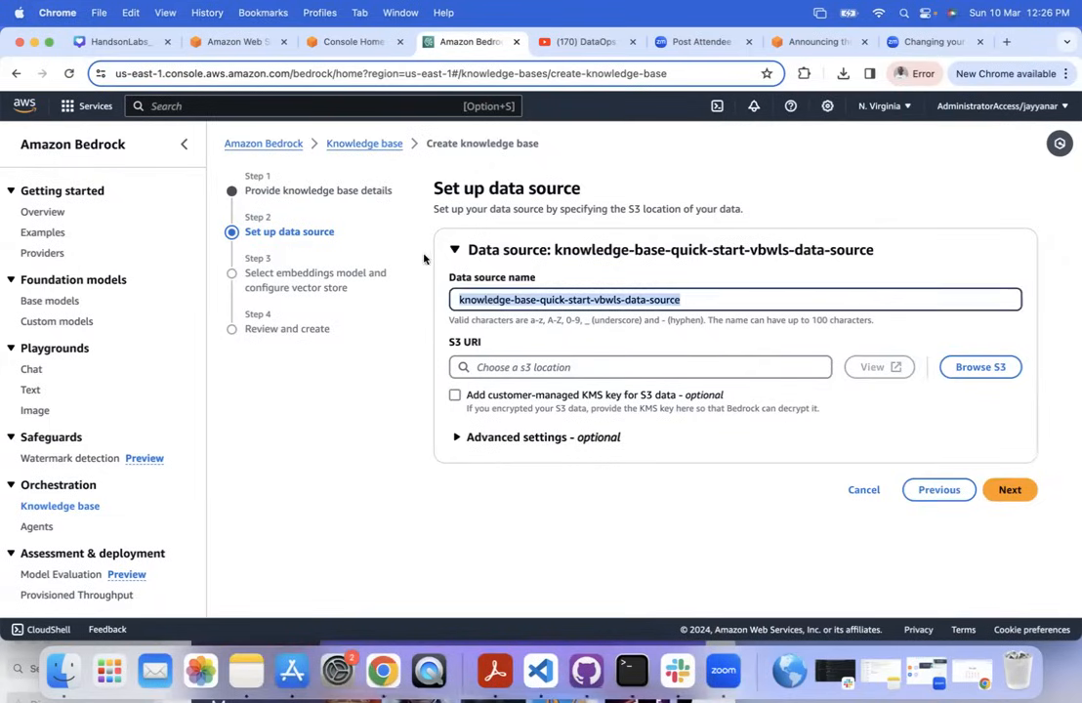
pyautogui.click(717, 299)
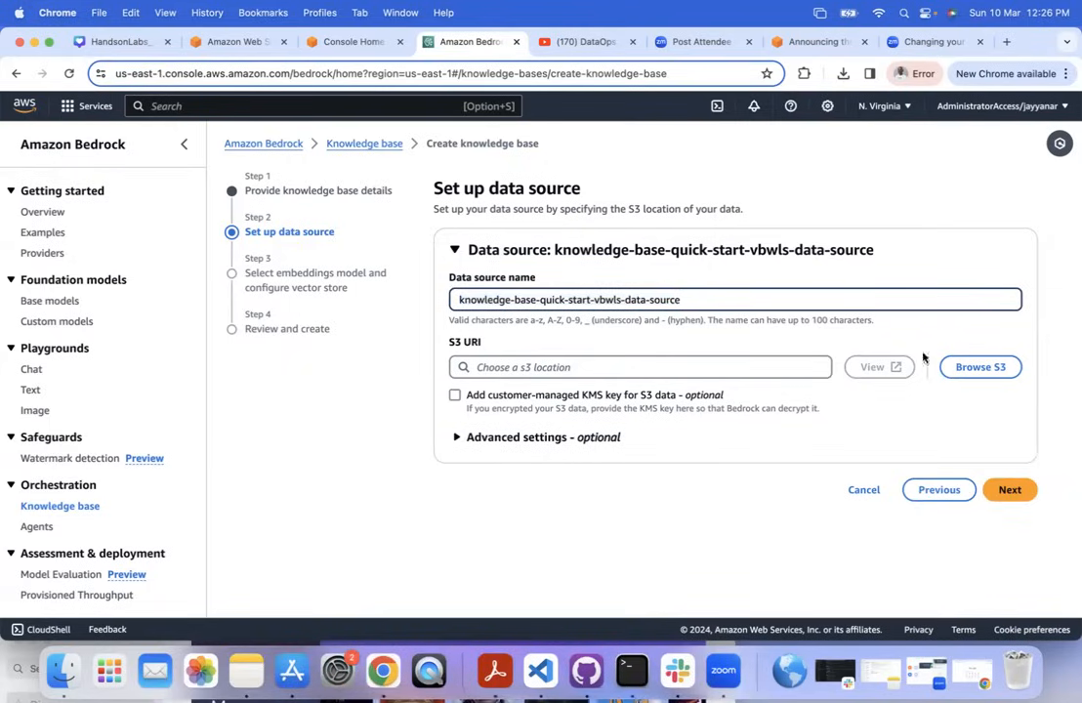
# Search the S3 buckets for "demo" and inspect the text files in the wordcup-2023/ folder of aws-genai-demos-dataopslabs.
pyautogui.click(981, 367)
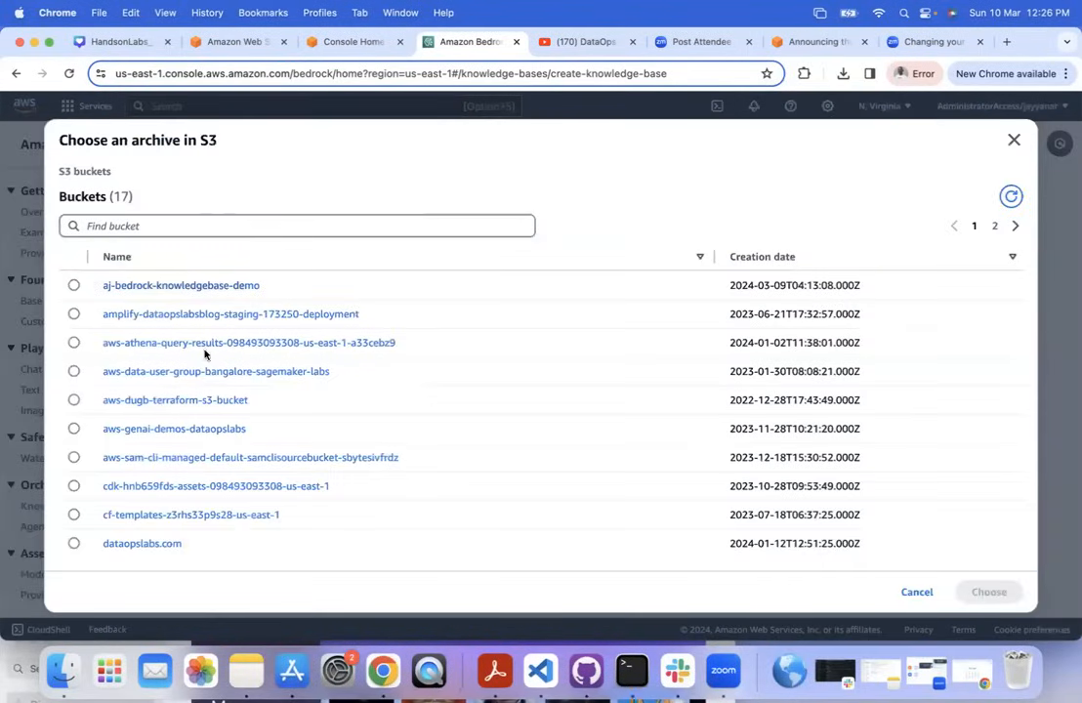
pyautogui.click(300, 227)
pyautogui.write('demo')
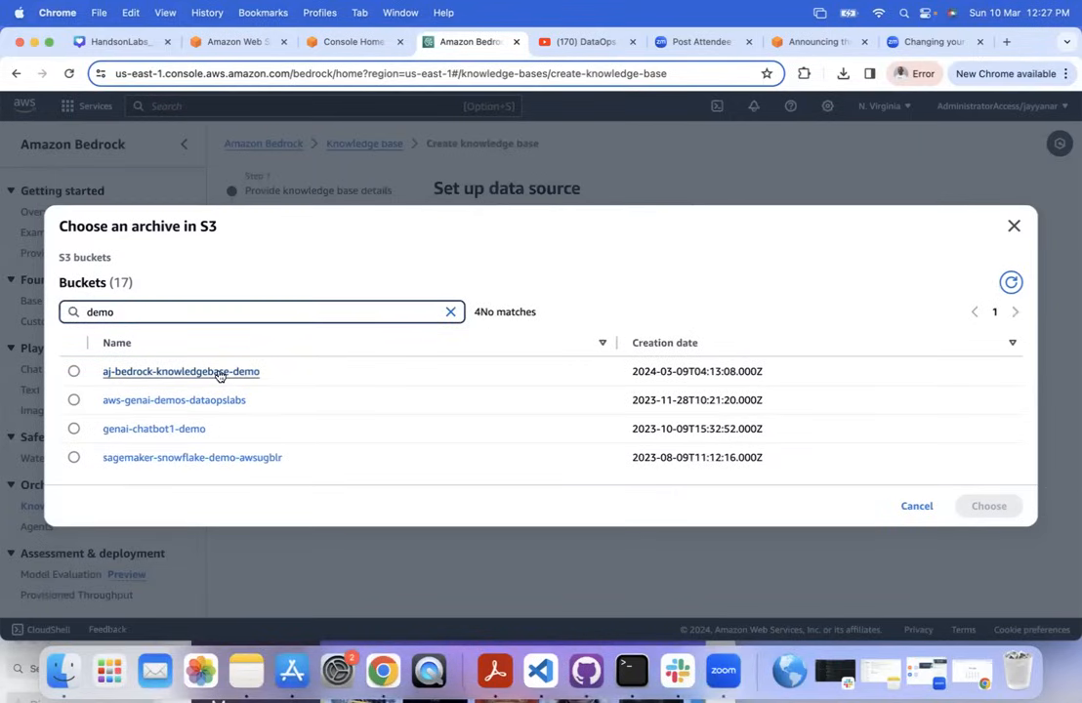
pyautogui.click(201, 401)
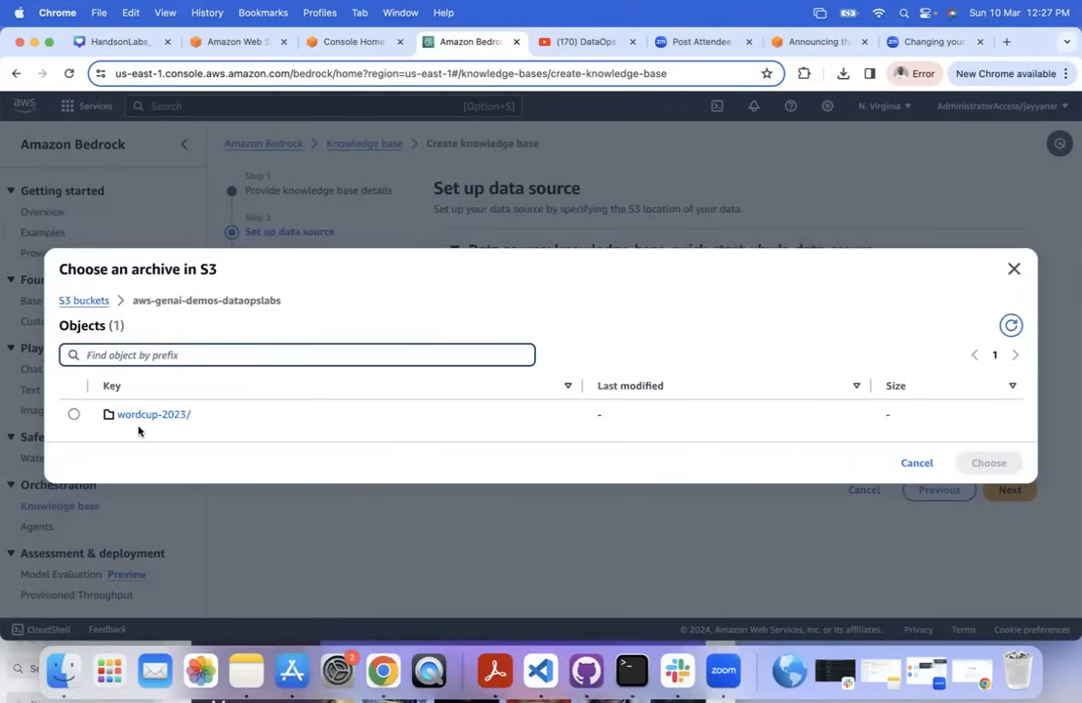
pyautogui.click(149, 415)
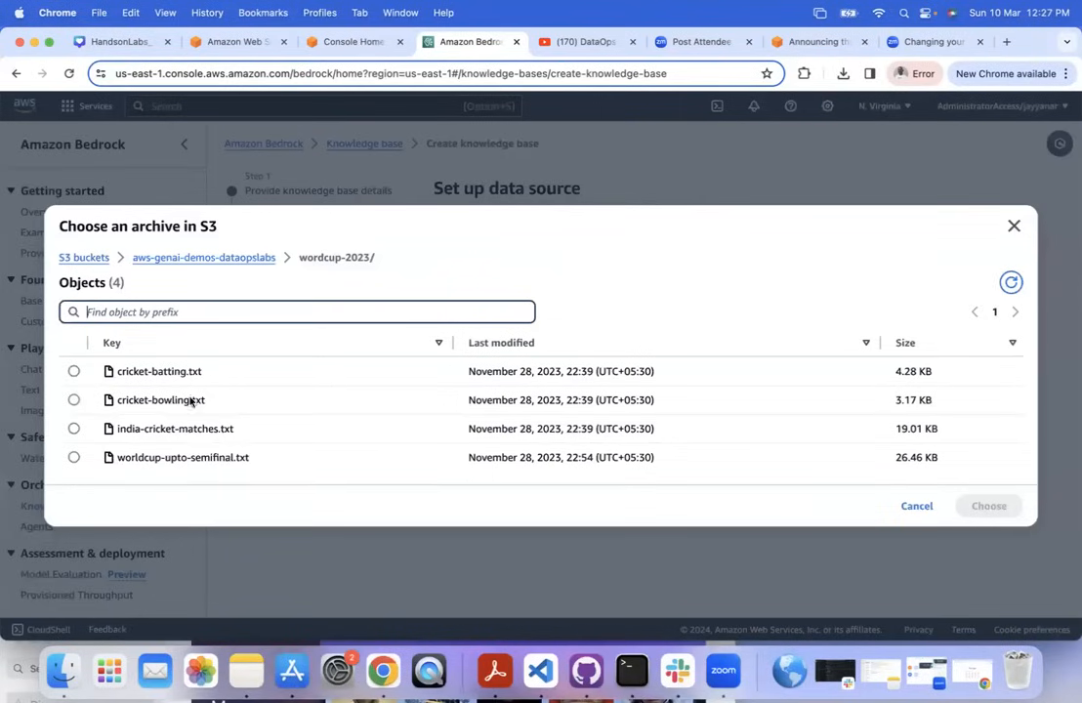
pyautogui.moveTo(244, 459); pyautogui.dragTo(119, 370)
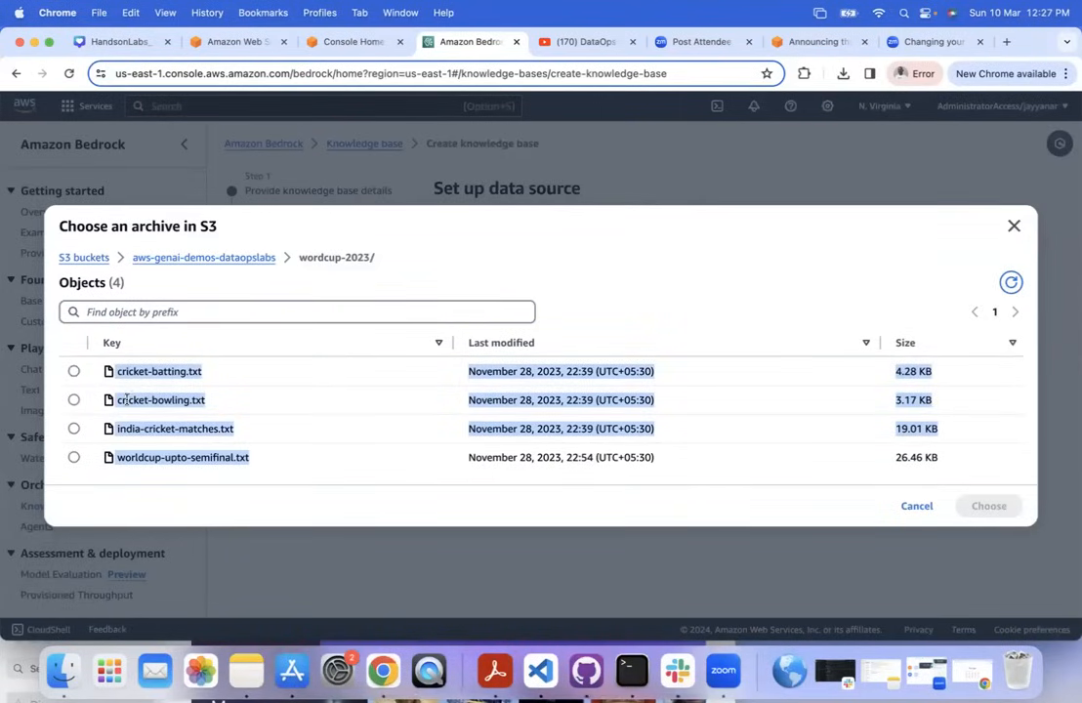
pyautogui.click(232, 406)
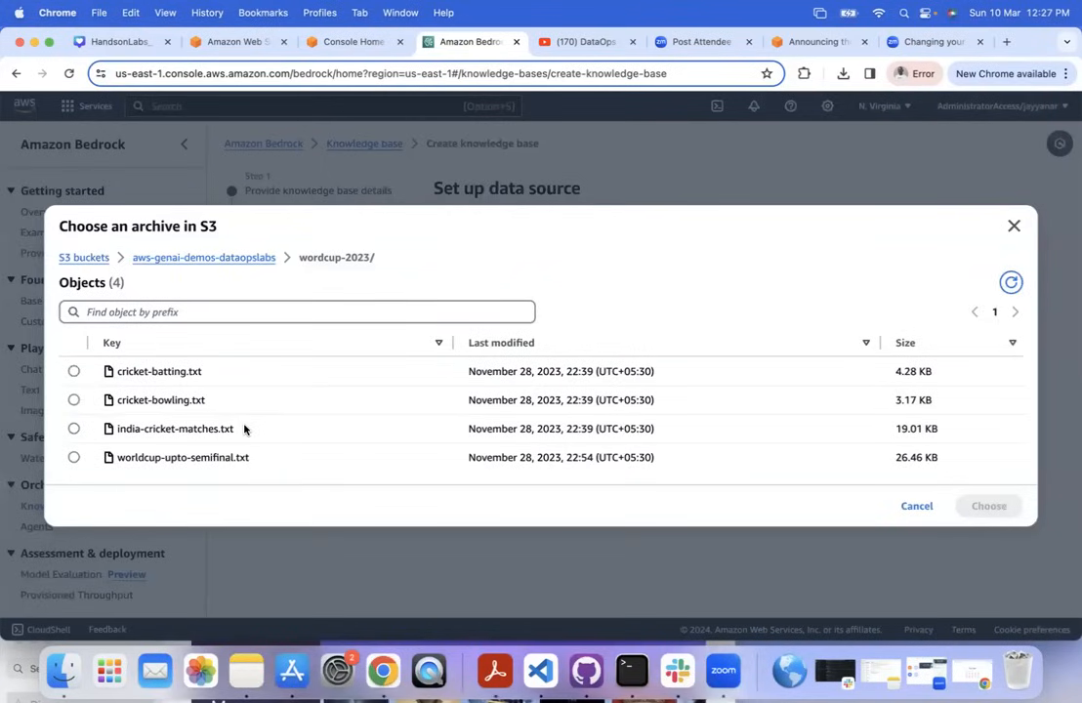
pyautogui.moveTo(247, 434); pyautogui.dragTo(120, 429)
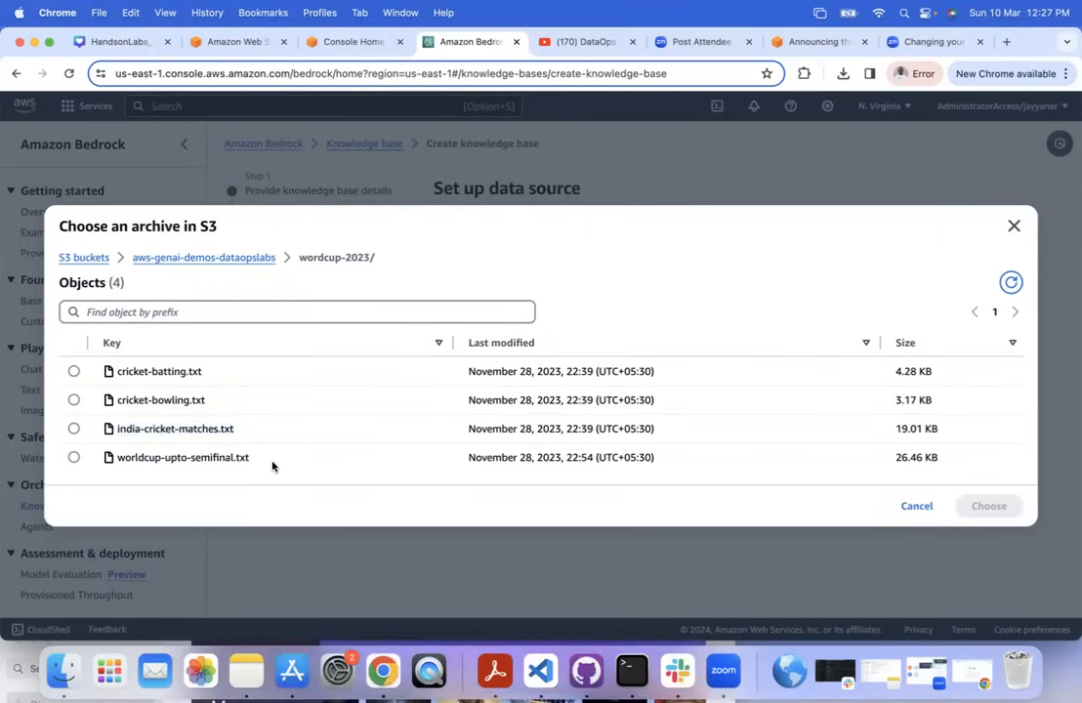
pyautogui.moveTo(272, 466); pyautogui.dragTo(107, 467)
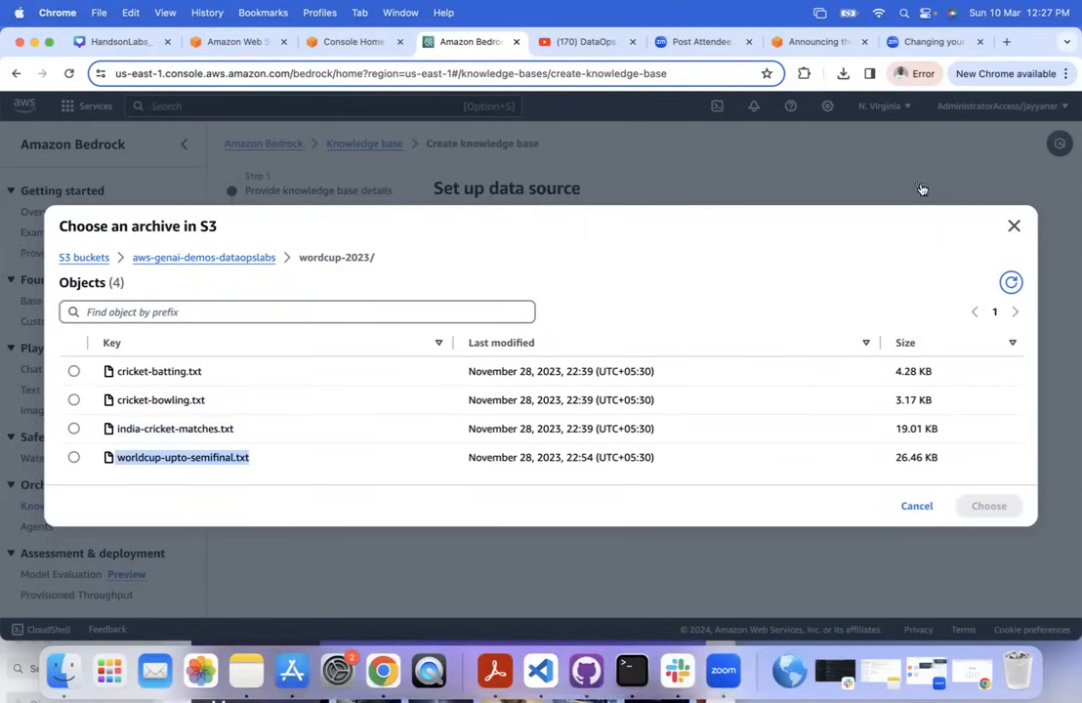
pyautogui.click(1012, 226)
# Set the data source's S3 location to the wordcup-2023/ folder in the aws-genai-demos-dataopslabs bucket and continue to the embeddings settings.
pyautogui.click(977, 368)
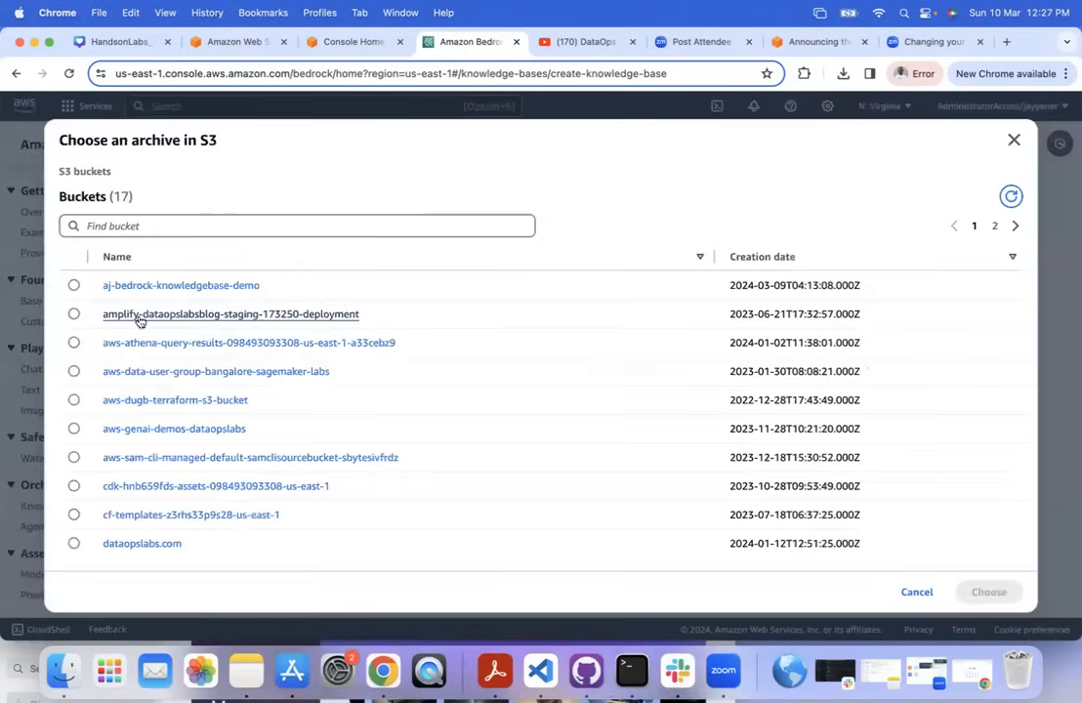
pyautogui.click(227, 227)
pyautogui.write('demo')
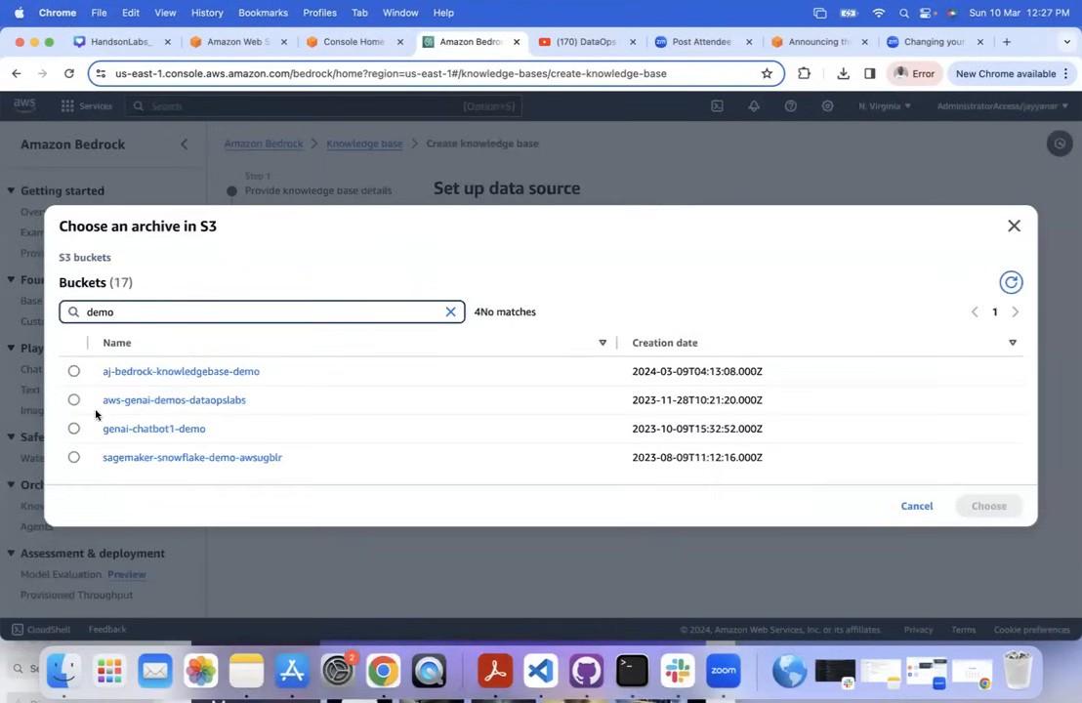
pyautogui.click(164, 401)
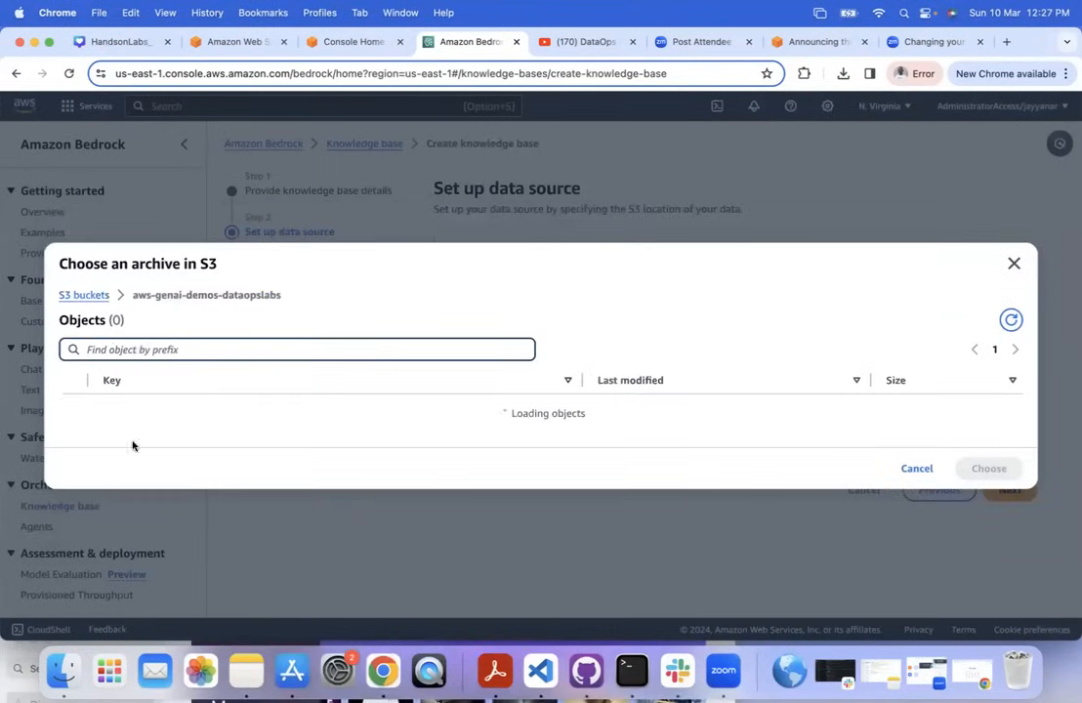
pyautogui.click(74, 414)
pyautogui.click(990, 464)
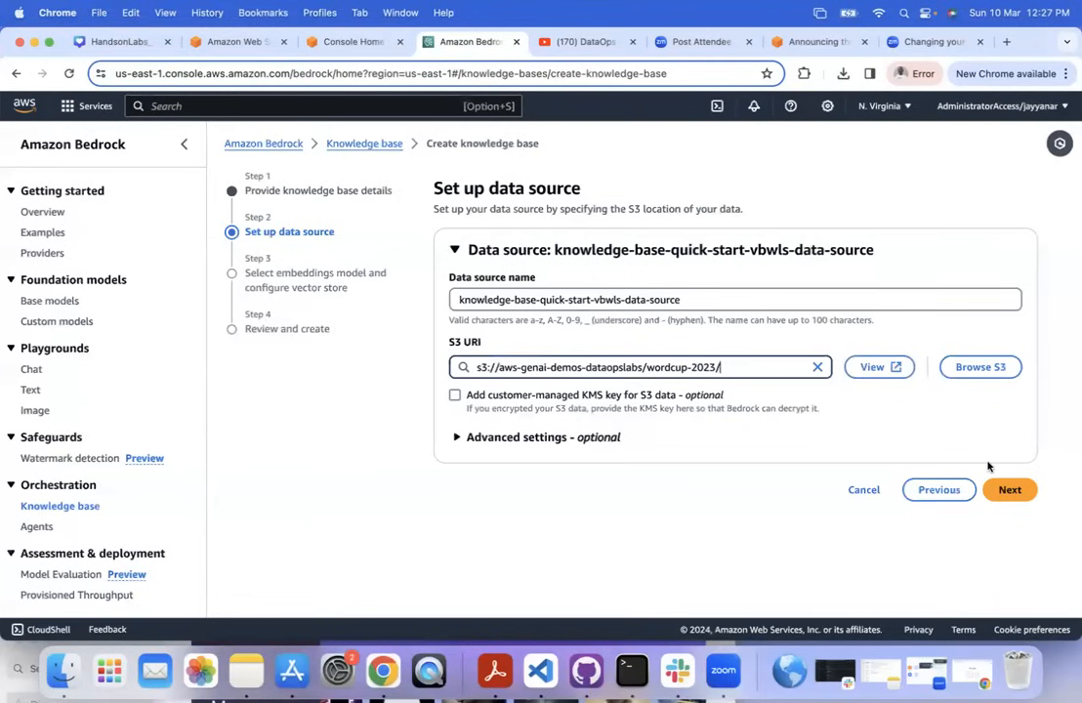
pyautogui.click(1010, 490)
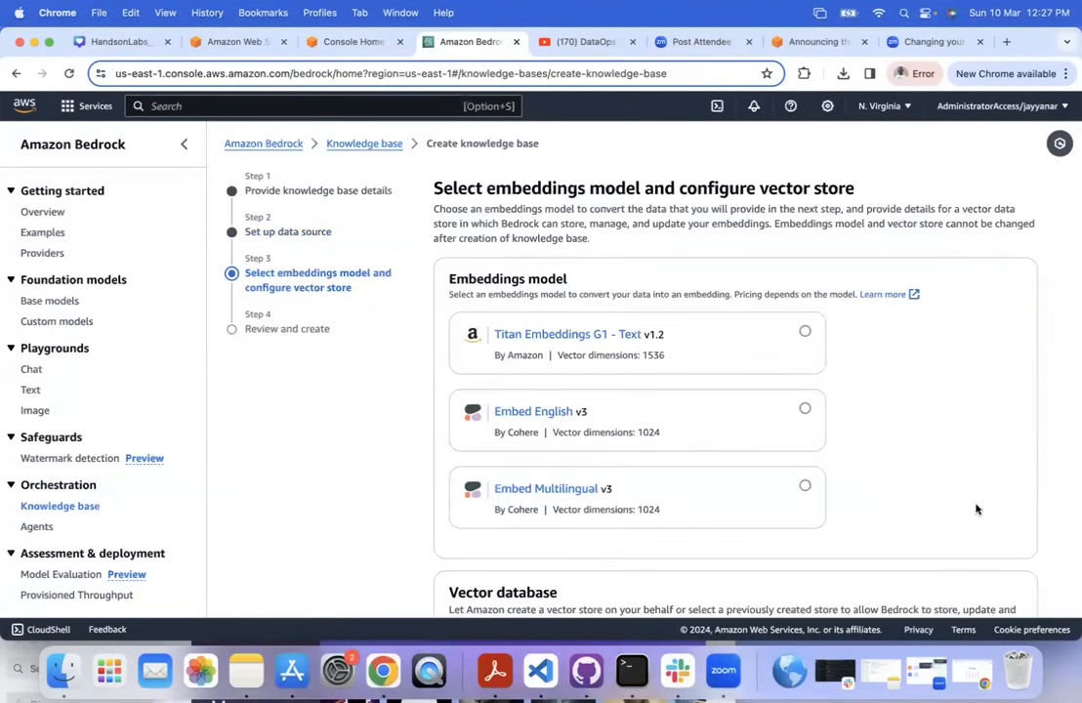
# Select Titan Embeddings G1 - Text v1.2 as the embeddings model and Pinecone as the already created vector store.
pyautogui.scroll(-3, 938, 370)
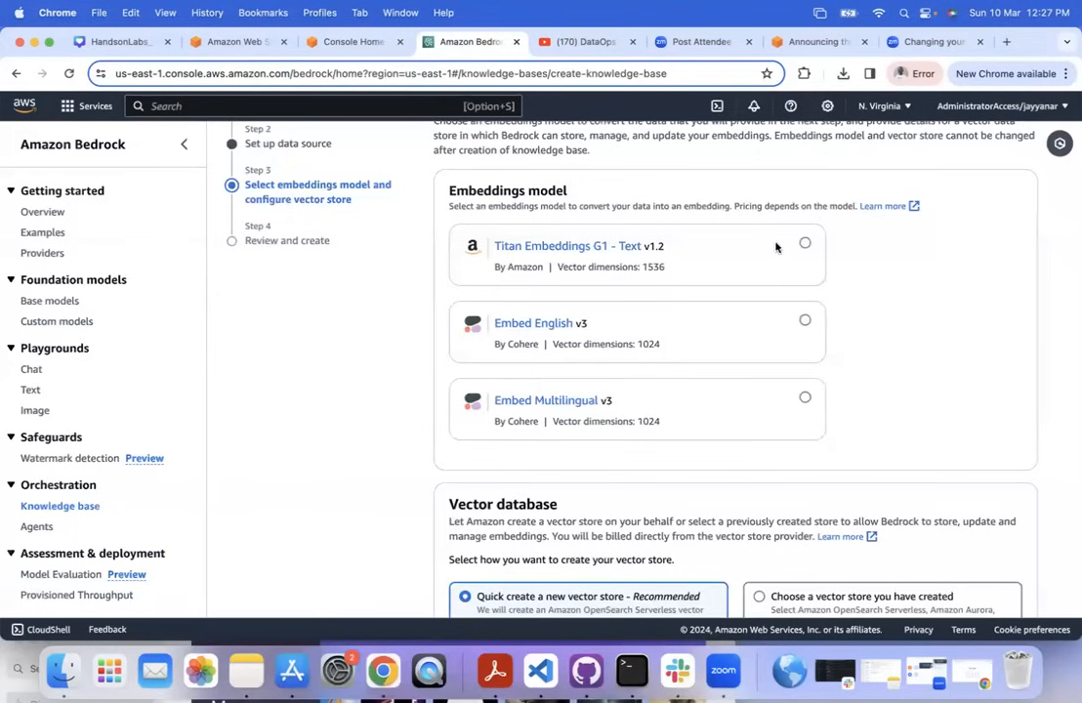
pyautogui.click(805, 244)
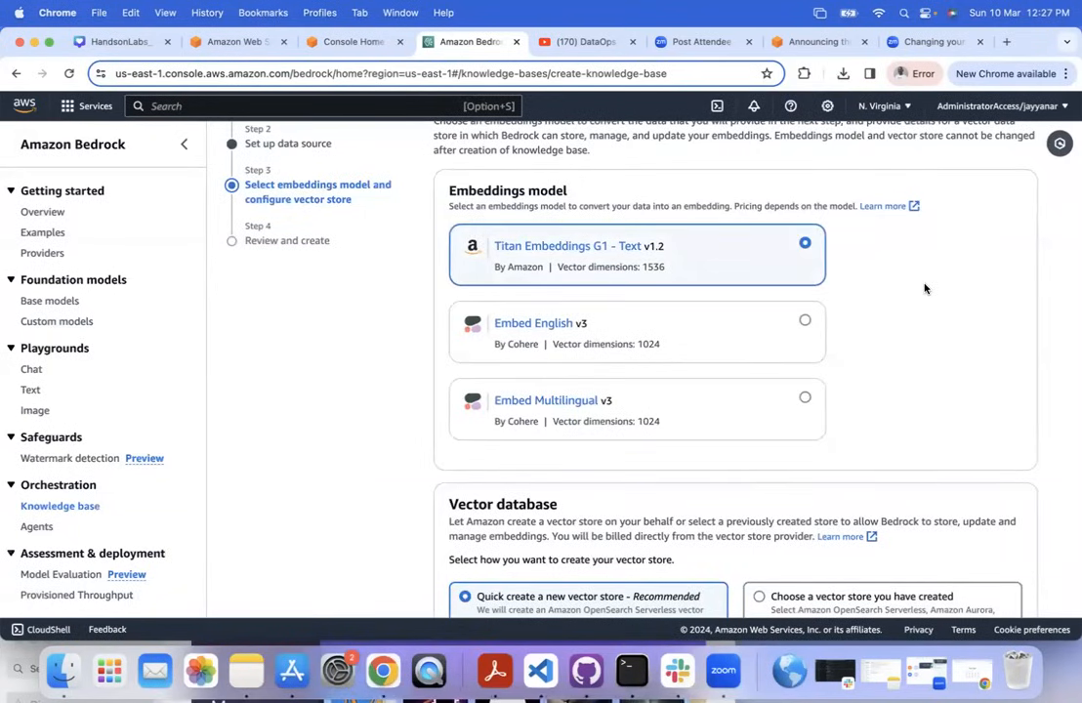
pyautogui.scroll(-1, 925, 289)
pyautogui.scroll(-4, 926, 288)
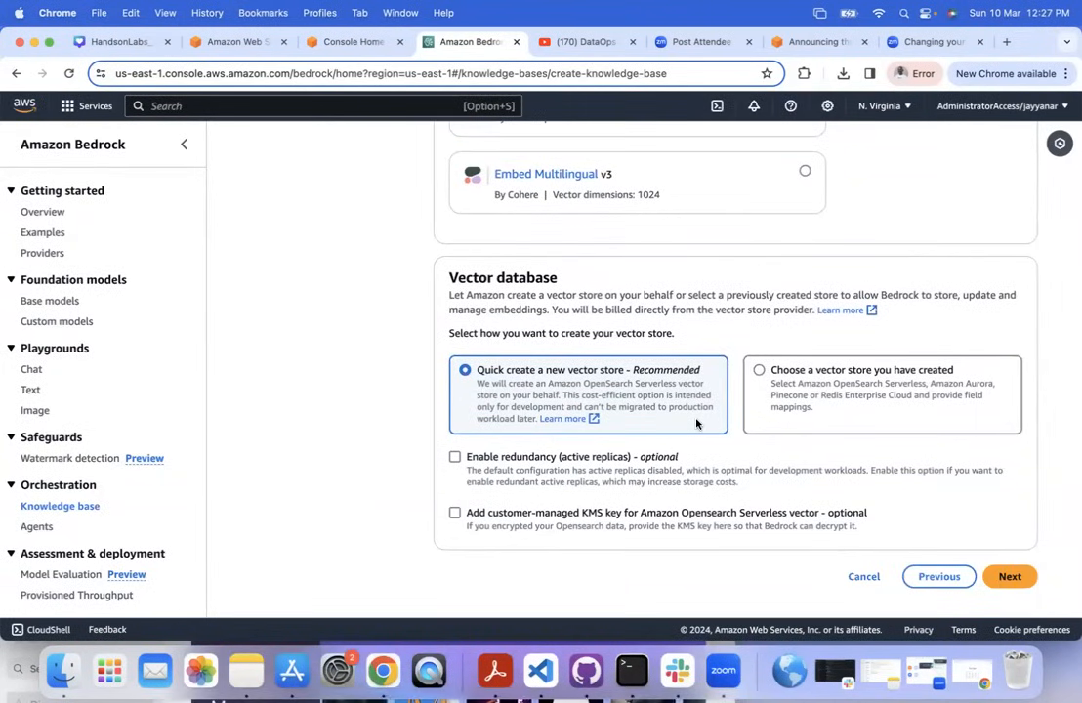
pyautogui.click(771, 390)
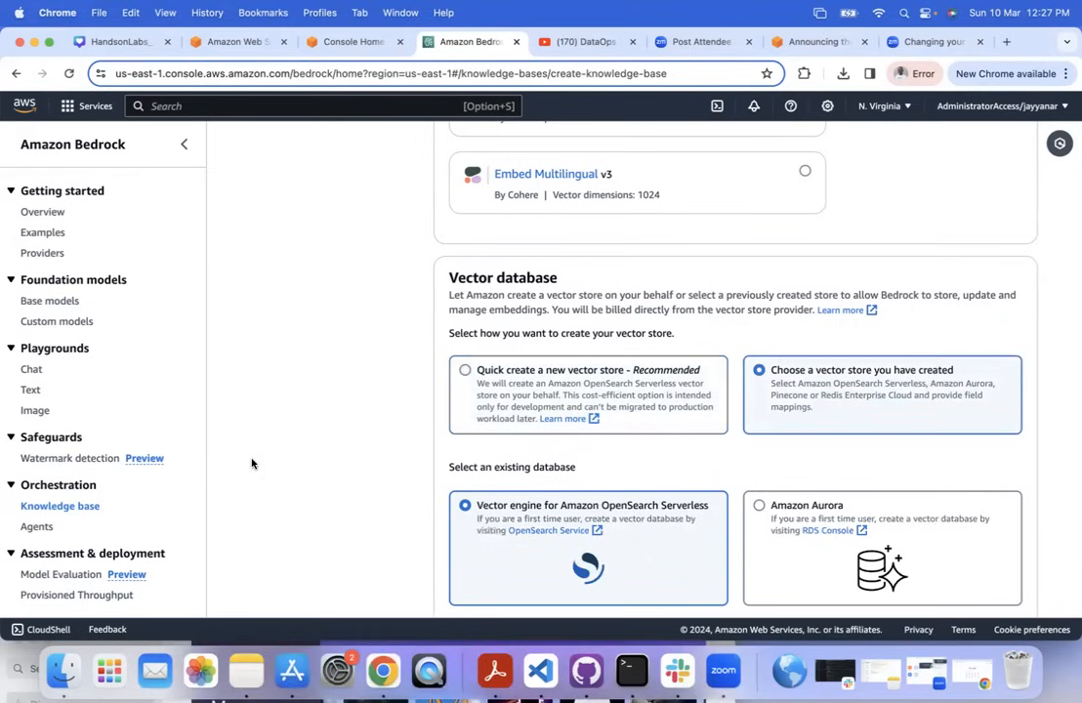
pyautogui.scroll(-7, 252, 464)
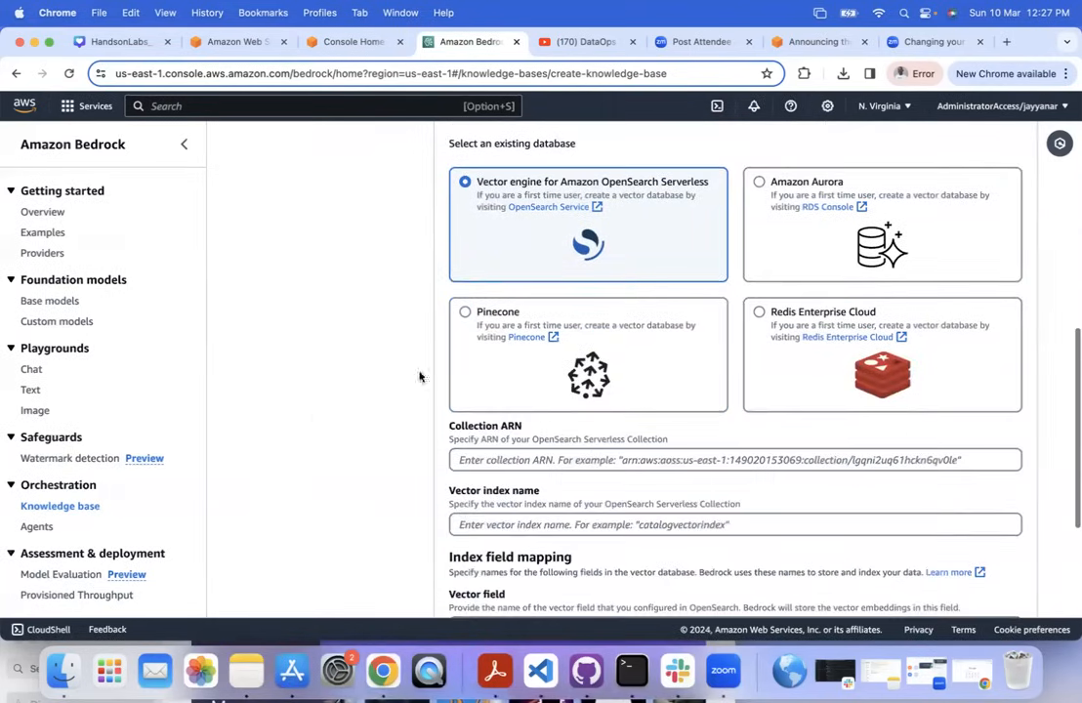
pyautogui.click(465, 312)
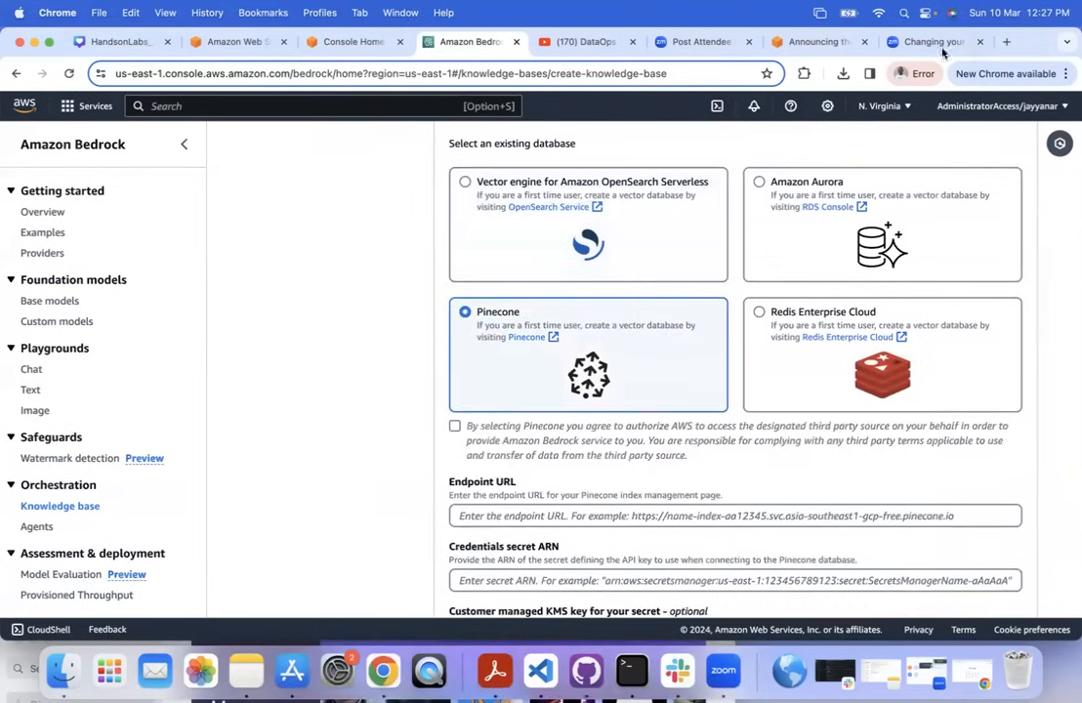
# Open the Pinecone Console's indexes page in a new browser tab.
pyautogui.click(1007, 42)
pyautogui.write('pine')
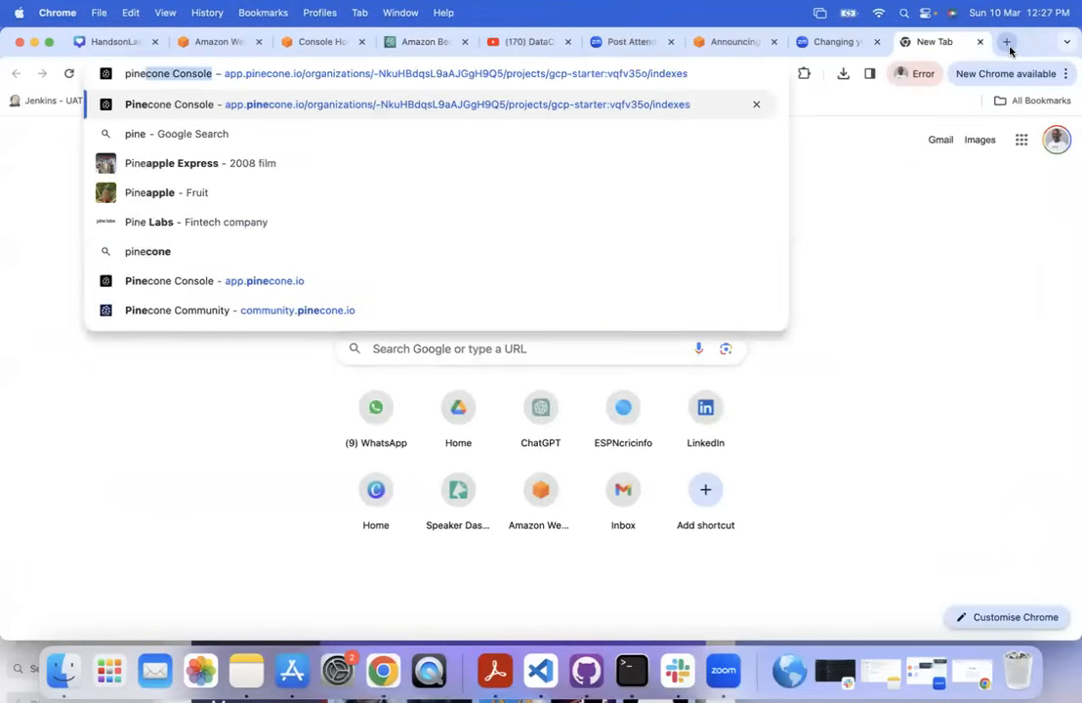
pyautogui.press('Return')
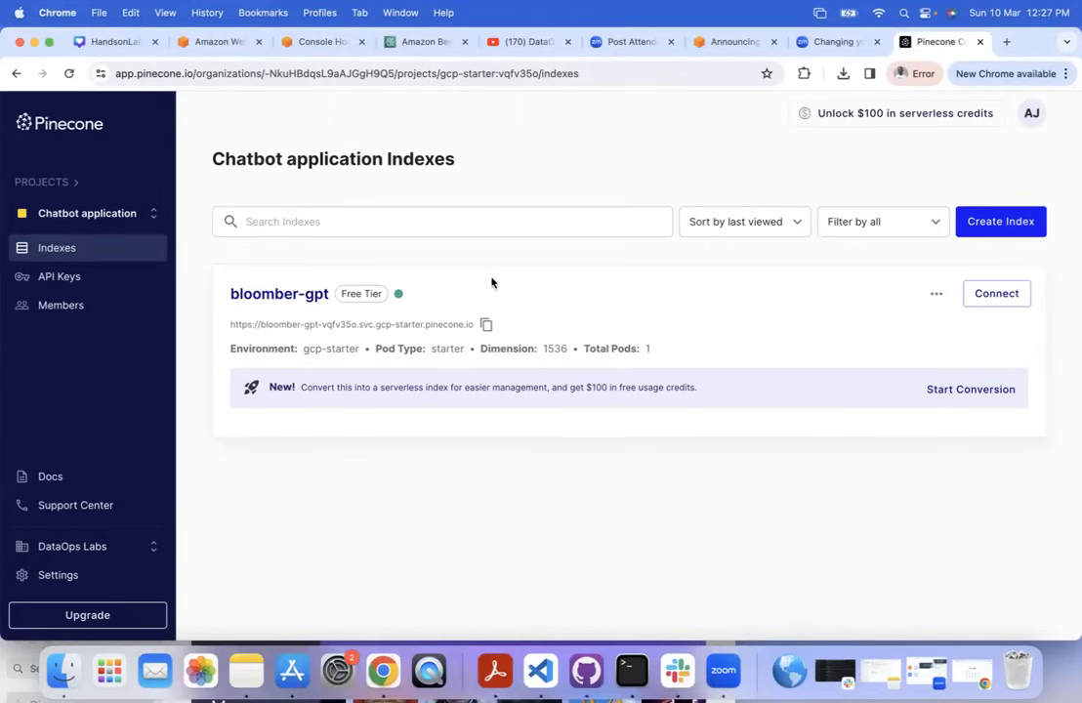
# Inspect the stored records of the bloomber-gpt index in Pinecone and view the project's API keys page.
pyautogui.click(287, 294)
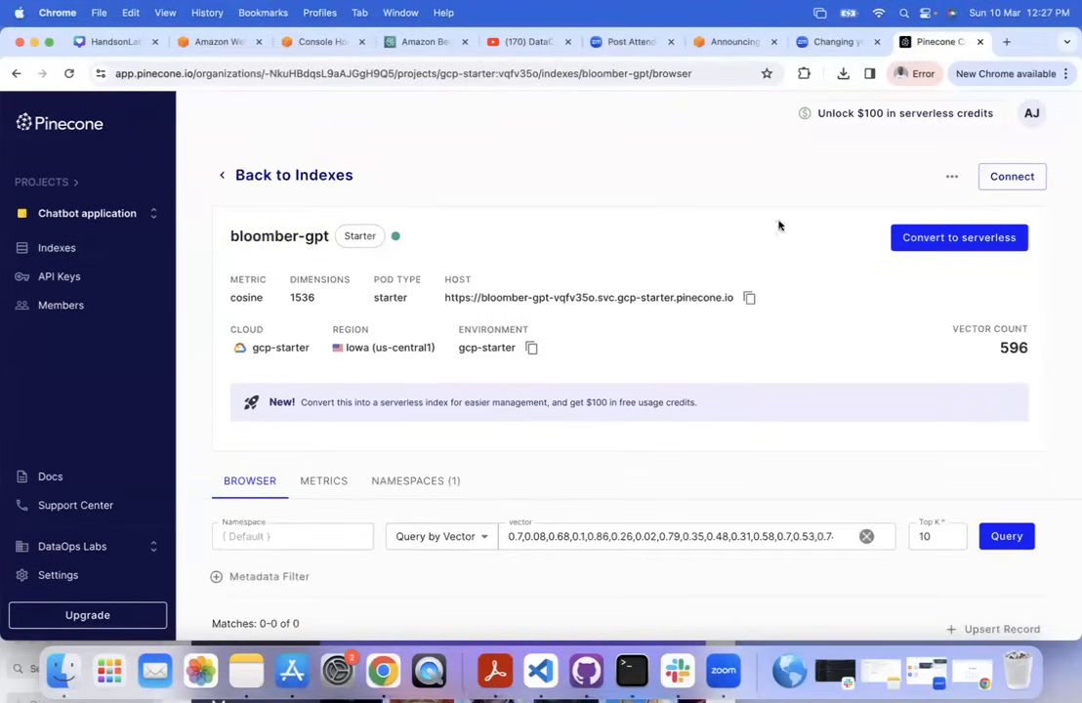
pyautogui.scroll(-5, 740, 214)
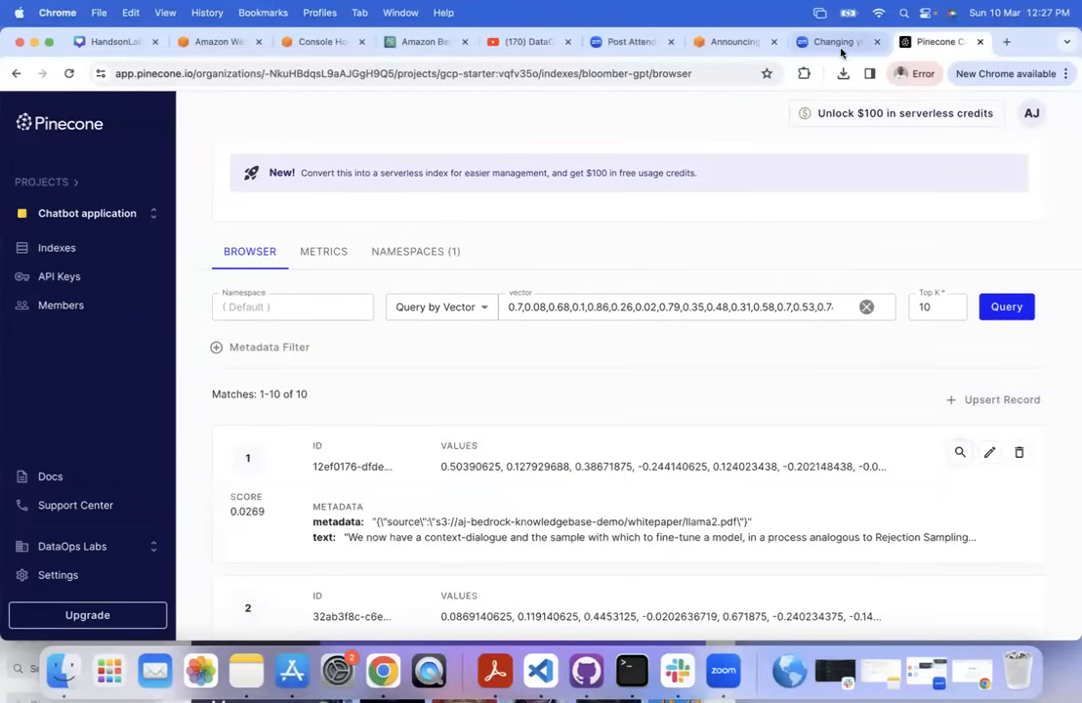
pyautogui.click(712, 47)
pyautogui.click(643, 45)
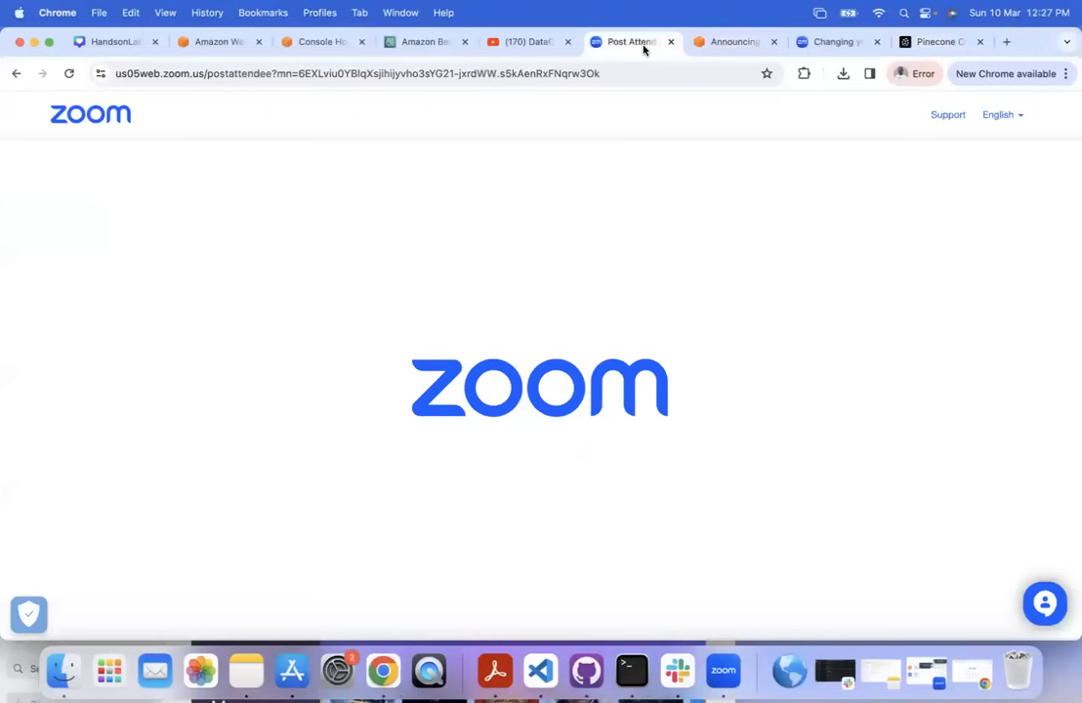
pyautogui.click(913, 41)
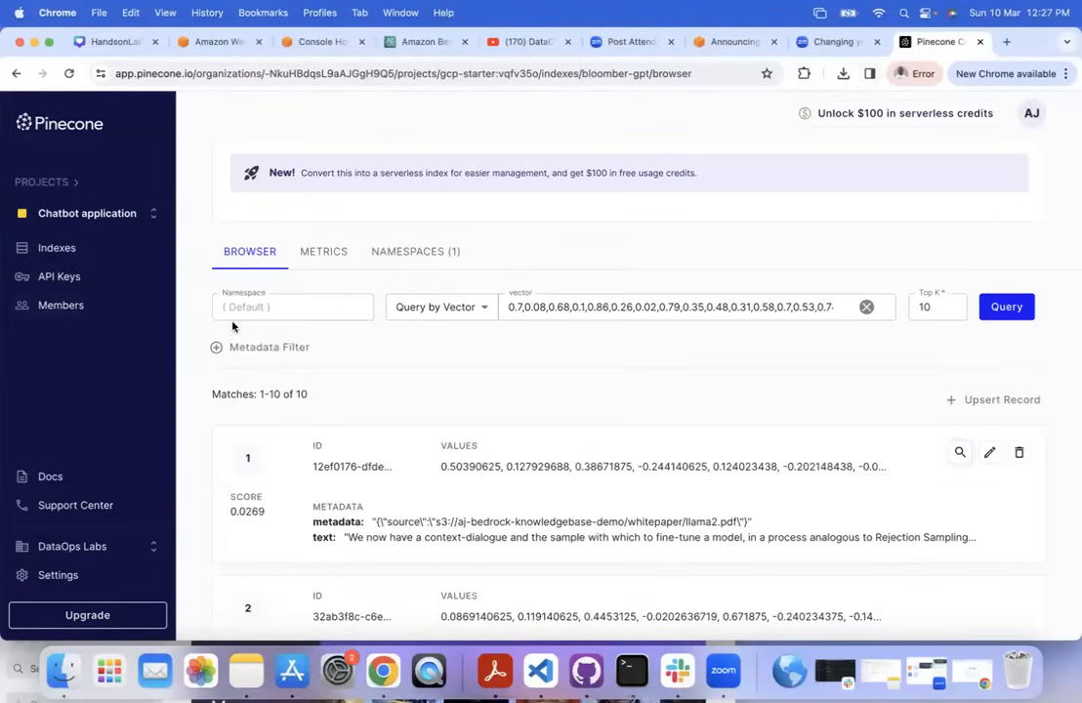
pyautogui.click(65, 277)
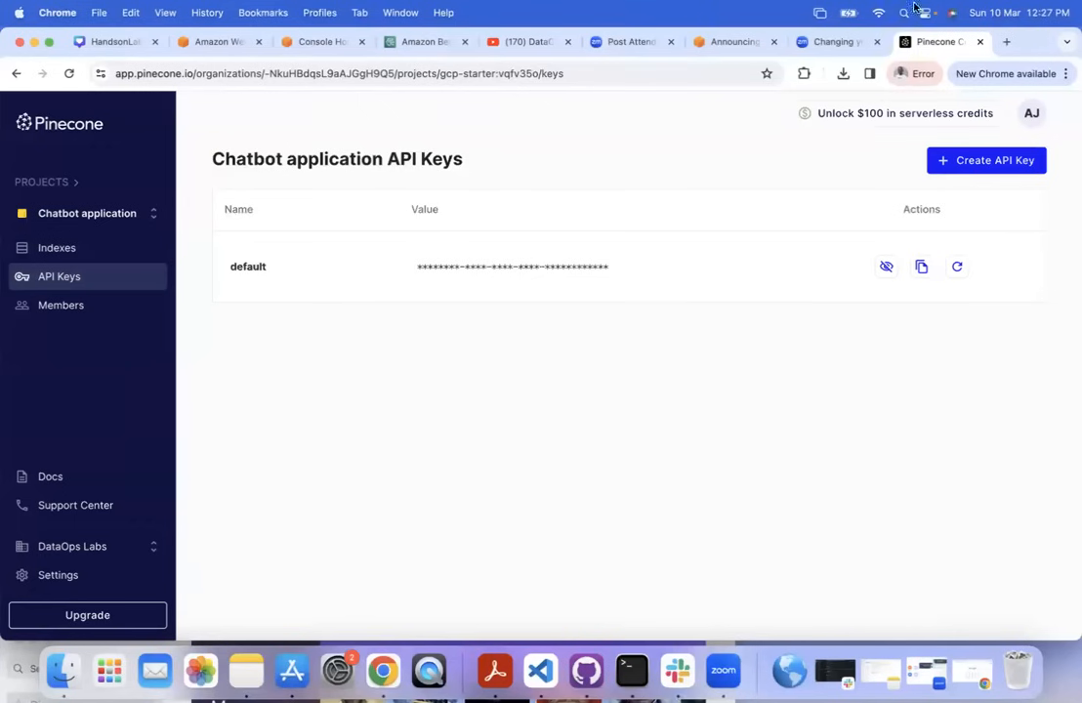
# Return to the Bedrock knowledge base setup and open AWS Secrets Manager in a new browser tab via a search for "secrets".
pyautogui.click(427, 41)
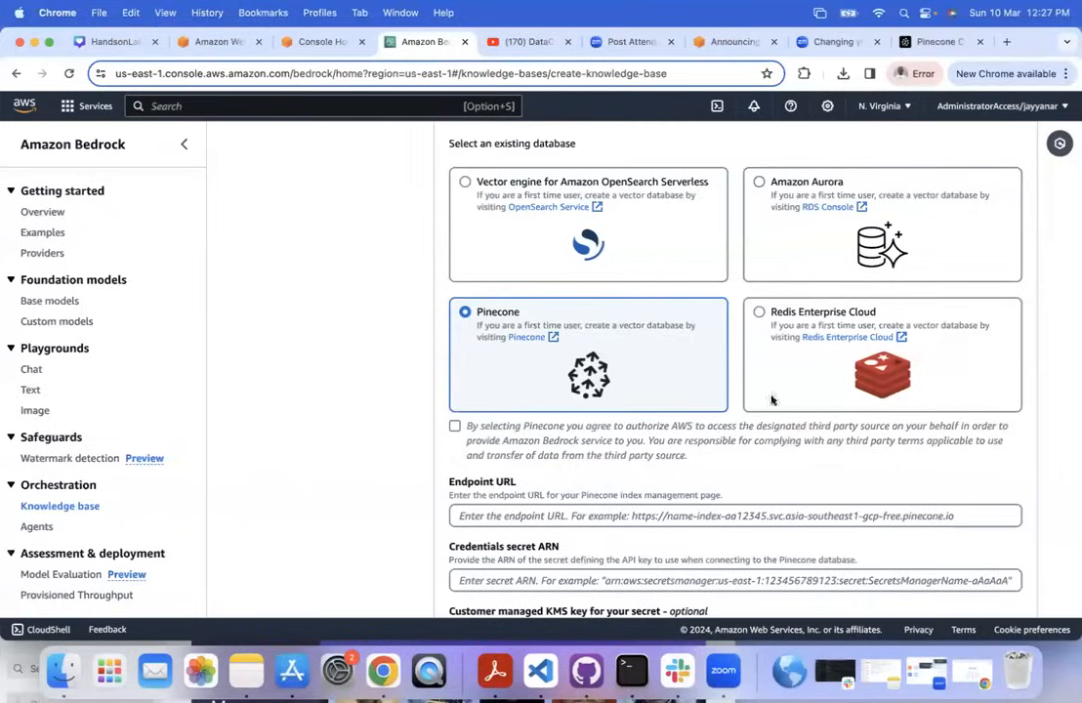
pyautogui.click(232, 107)
pyautogui.write('secrets')
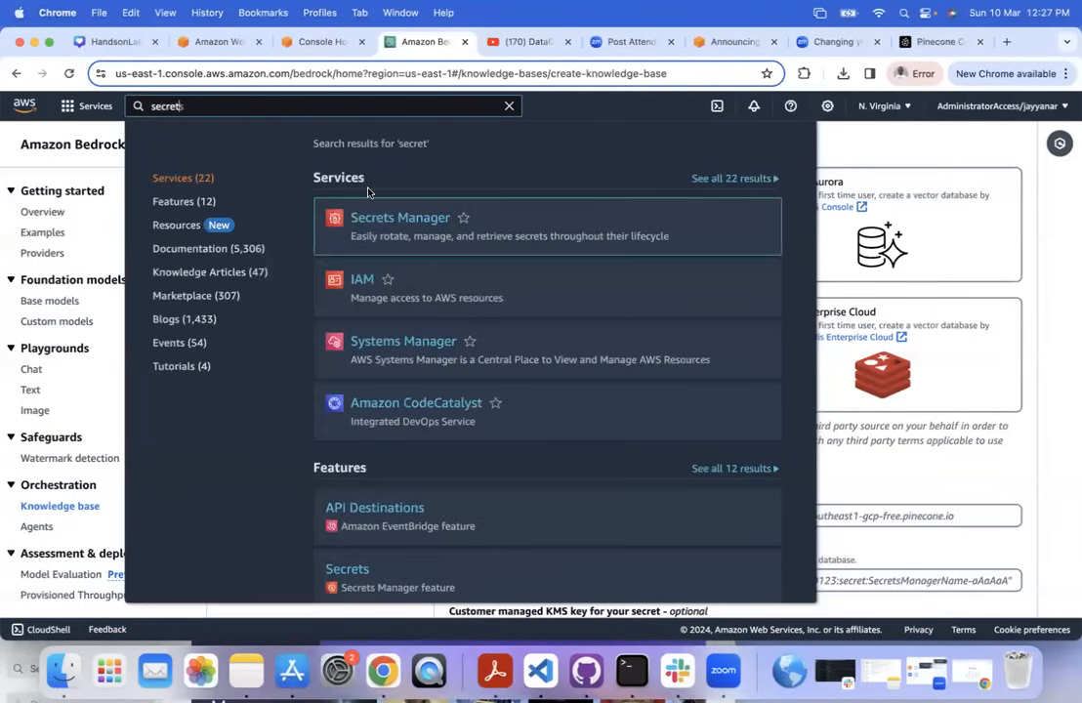
pyautogui.keyDown('super'); pyautogui.click(377, 217); pyautogui.keyUp('super')
pyautogui.click(1049, 238)
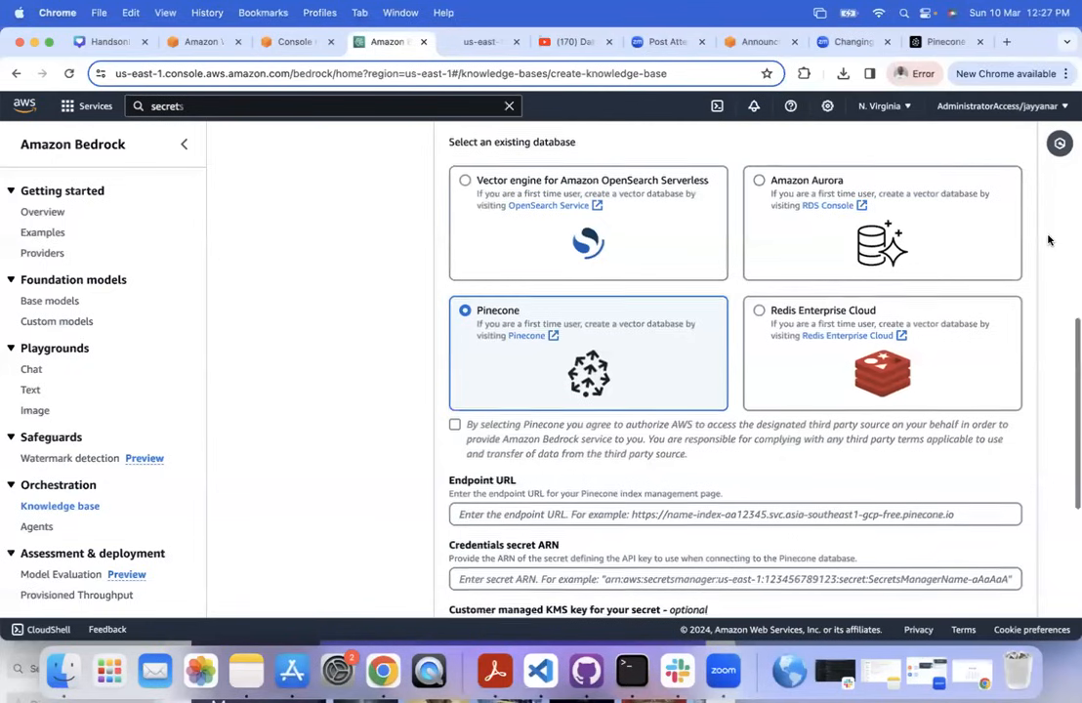
pyautogui.scroll(-1, 1016, 259)
pyautogui.click(689, 455)
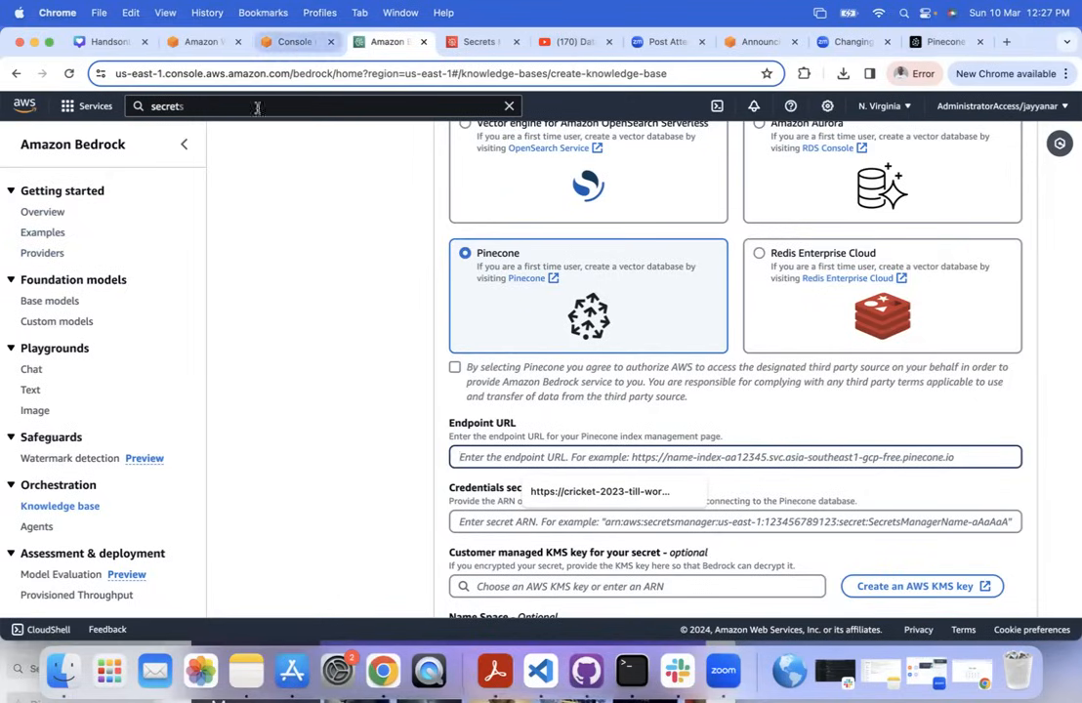
# Open the Bedrock knowledge base list in a new browser tab and view the cricket-2023-till-semifinal knowledge base.
pyautogui.click(57, 507)
pyautogui.rightClick(57, 507)
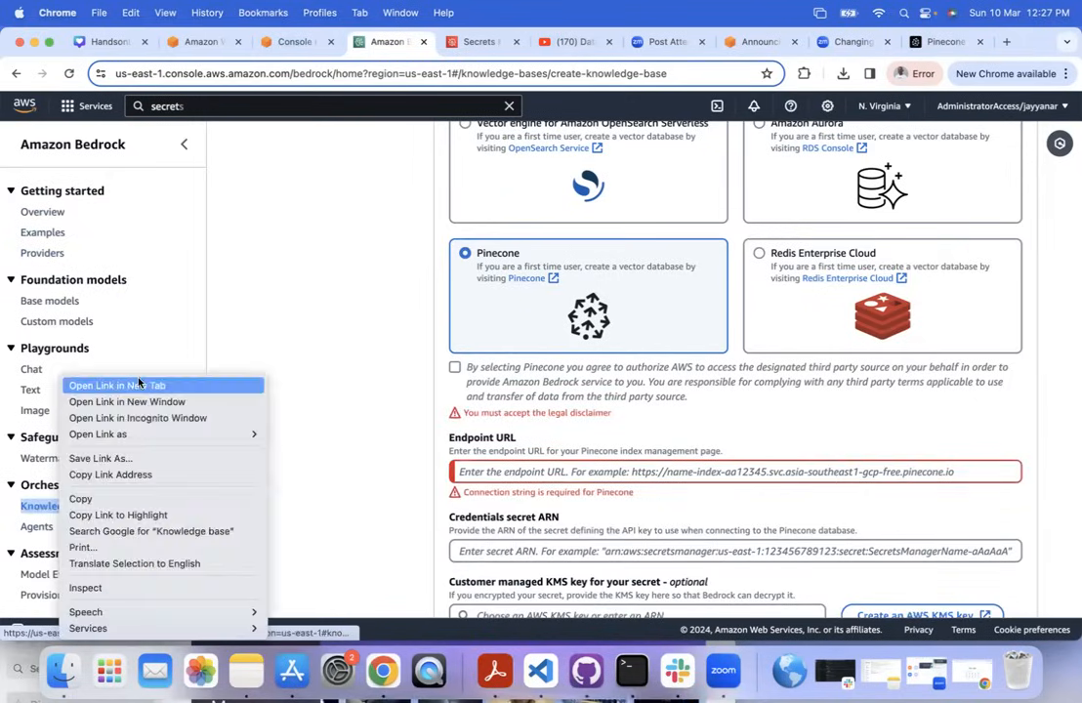
pyautogui.click(138, 383)
pyautogui.click(525, 44)
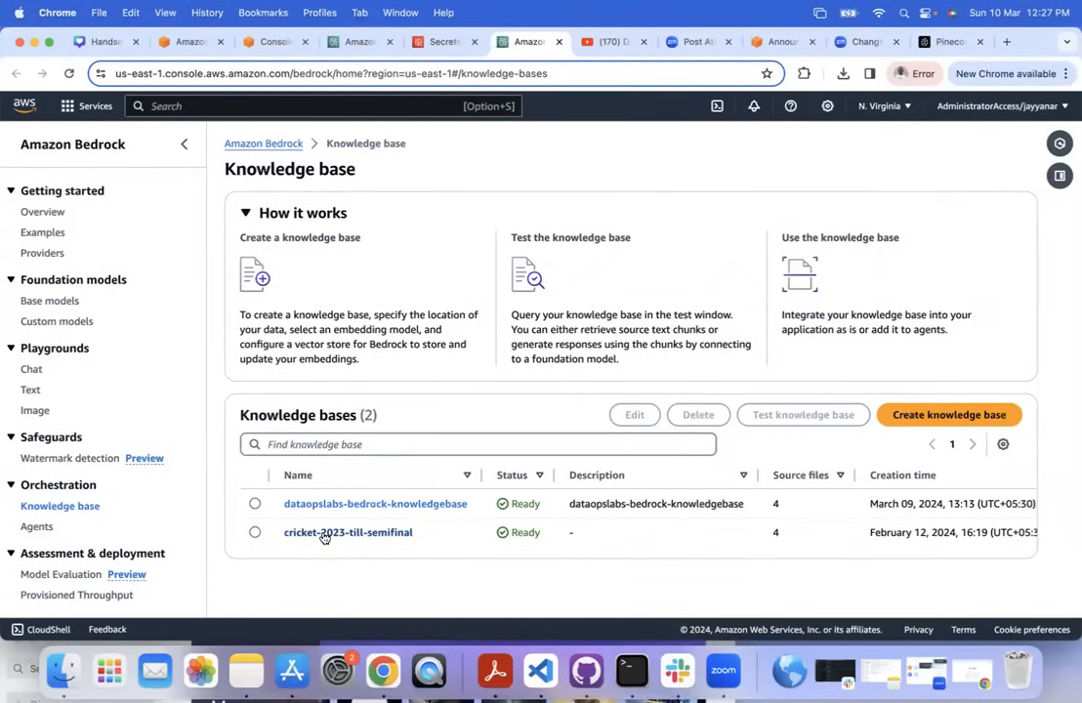
pyautogui.click(324, 534)
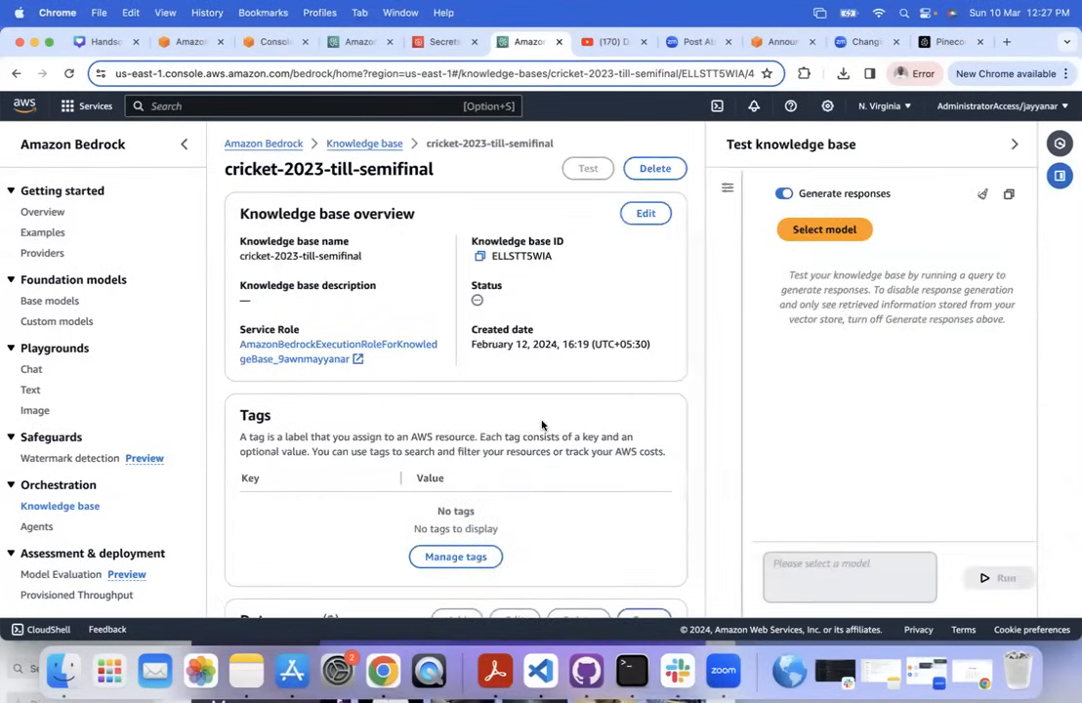
# Examine the sync history of the cricket-2023-till-semifinal data source with the test pane collapsed.
pyautogui.scroll(-8, 542, 425)
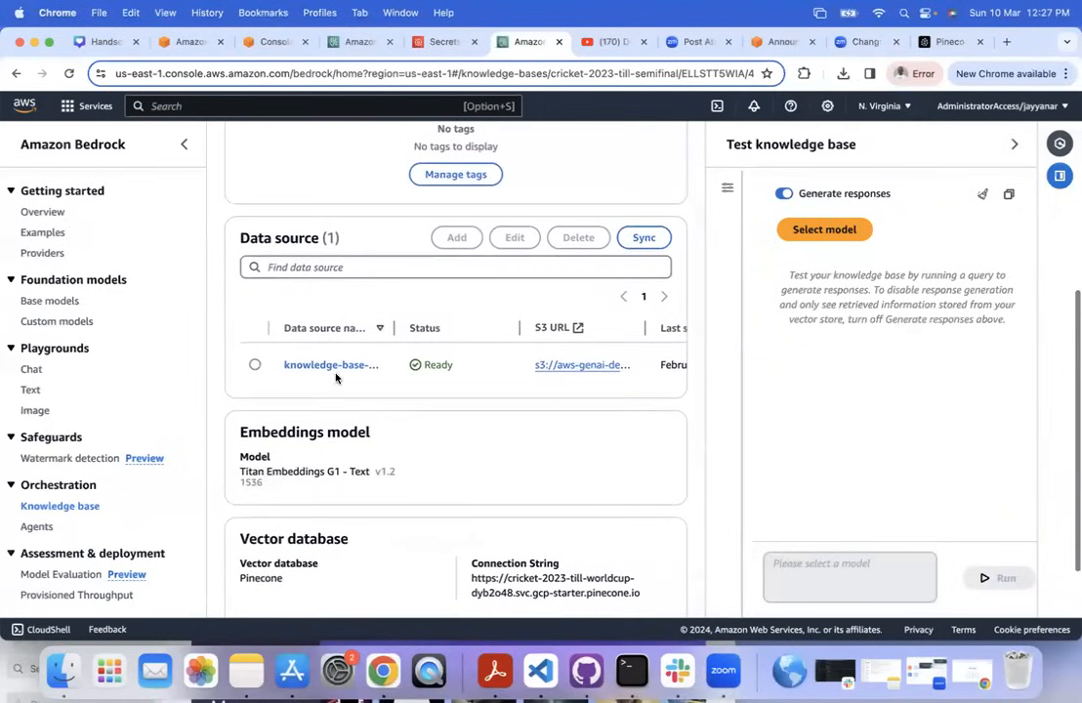
pyautogui.click(332, 366)
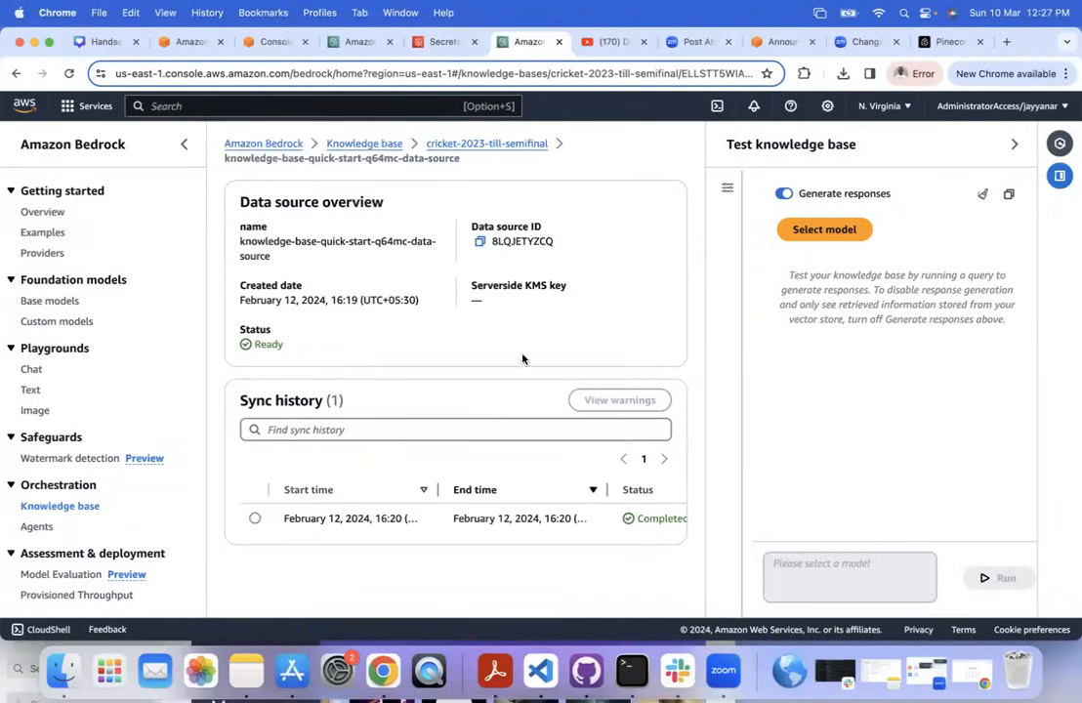
pyautogui.click(1013, 144)
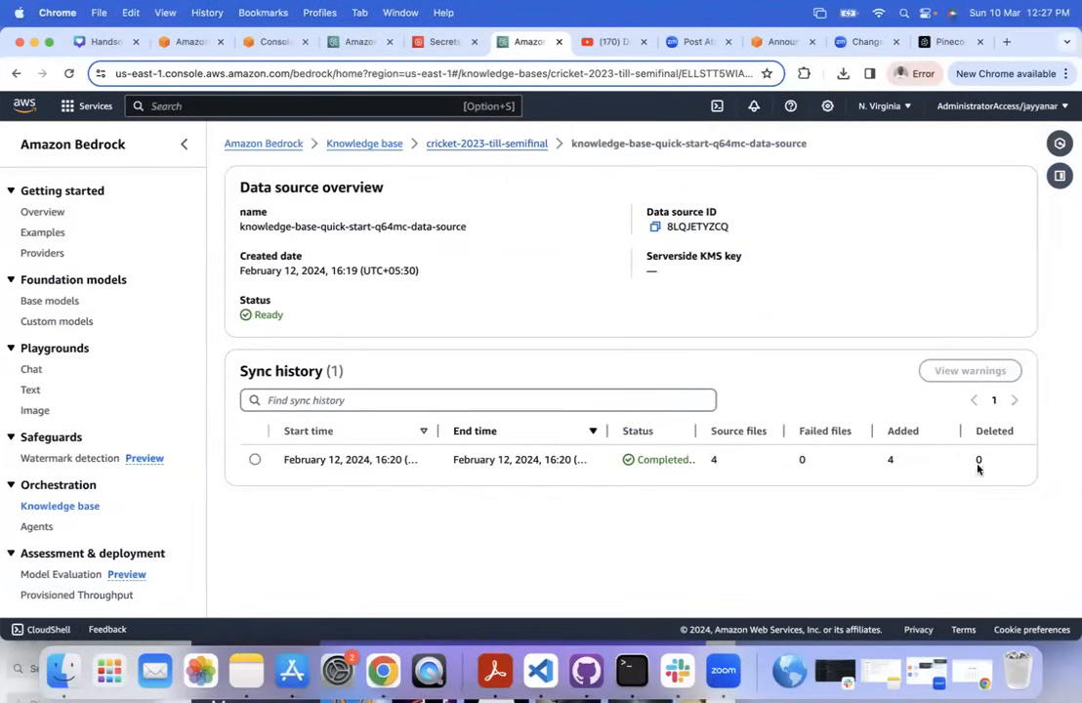
# Return to the cricket-2023-till-semifinal details and highlight the Pinecone connection string under Vector database.
pyautogui.click(526, 146)
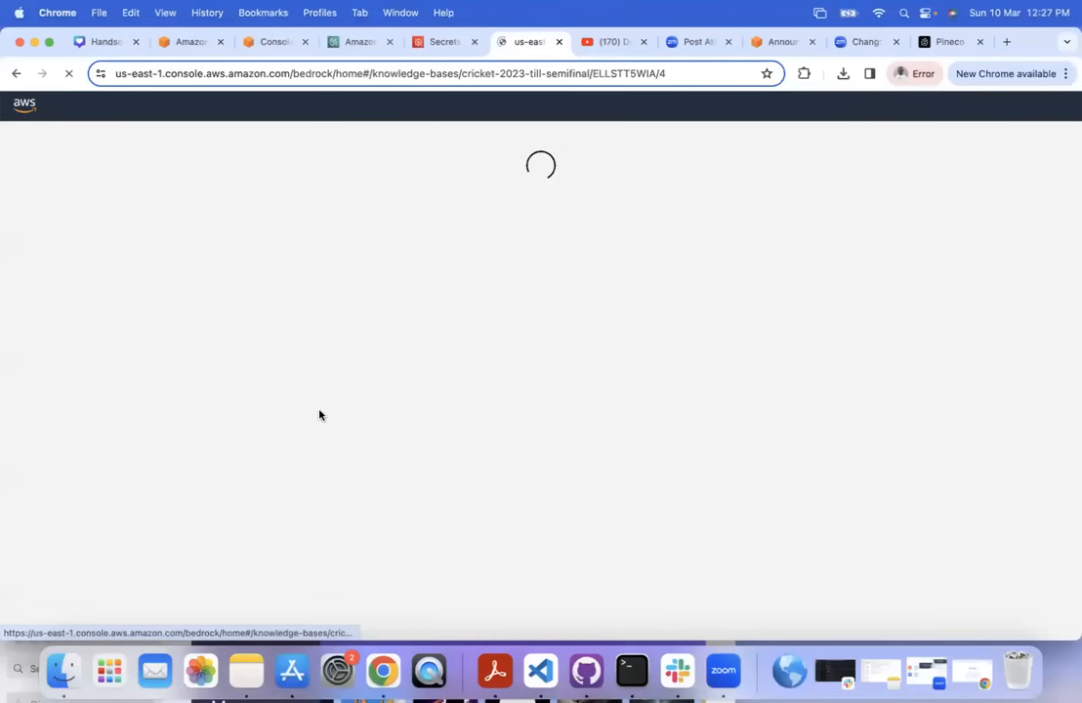
pyautogui.scroll(-1, 434, 392)
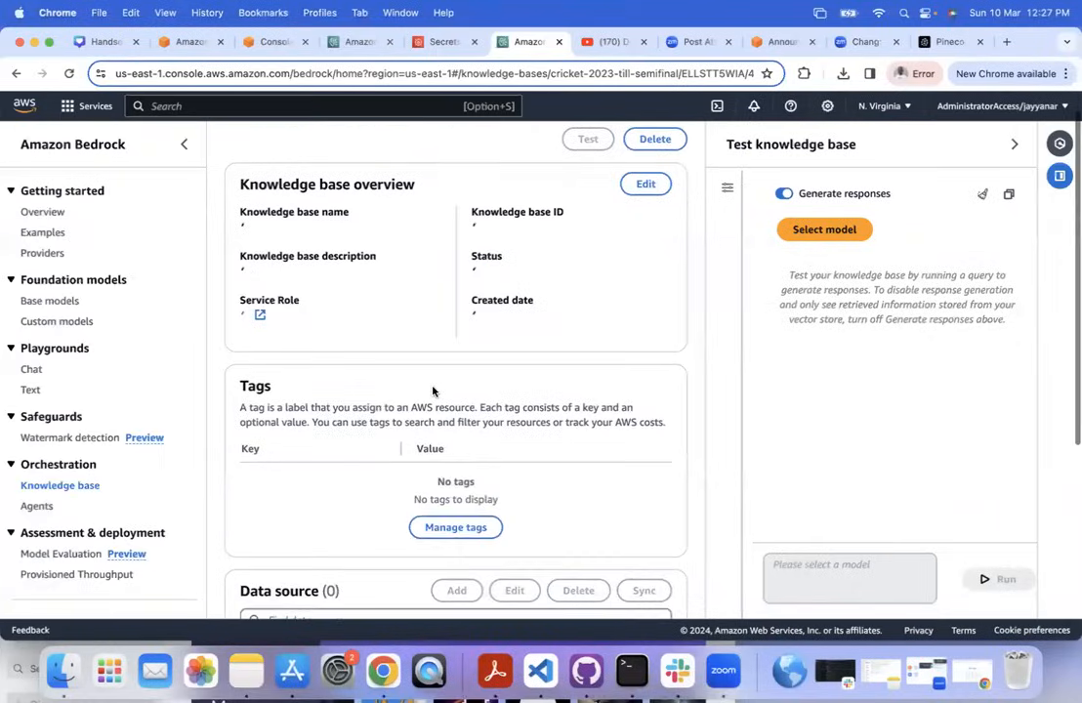
pyautogui.scroll(-5, 433, 391)
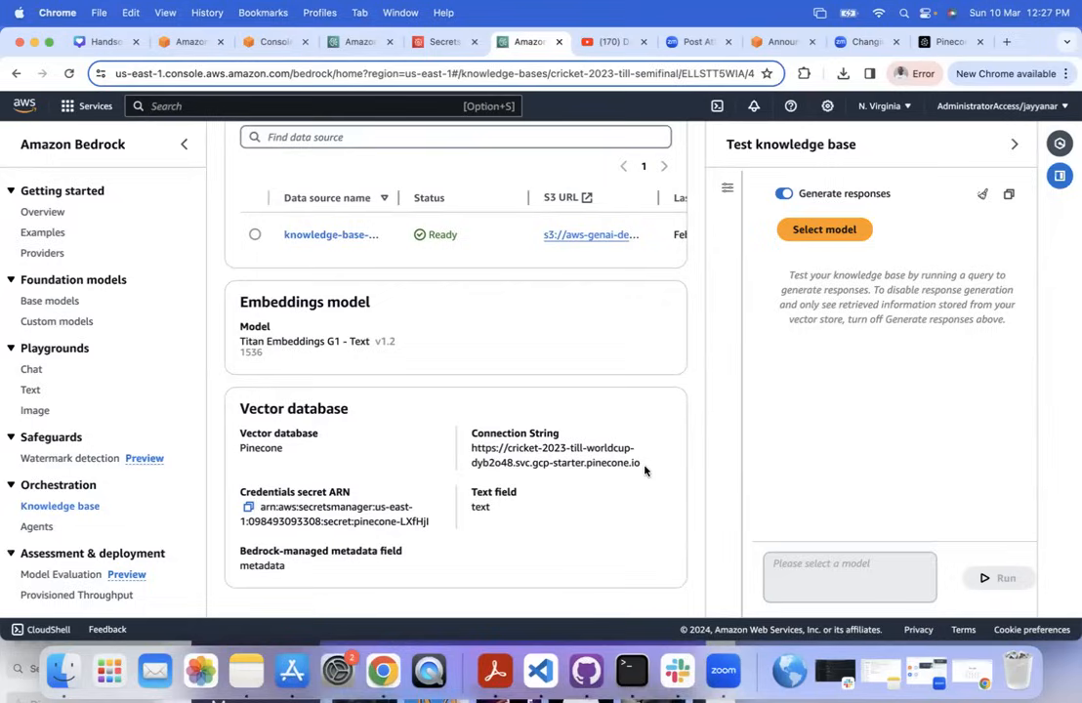
pyautogui.moveTo(644, 471); pyautogui.dragTo(469, 448)
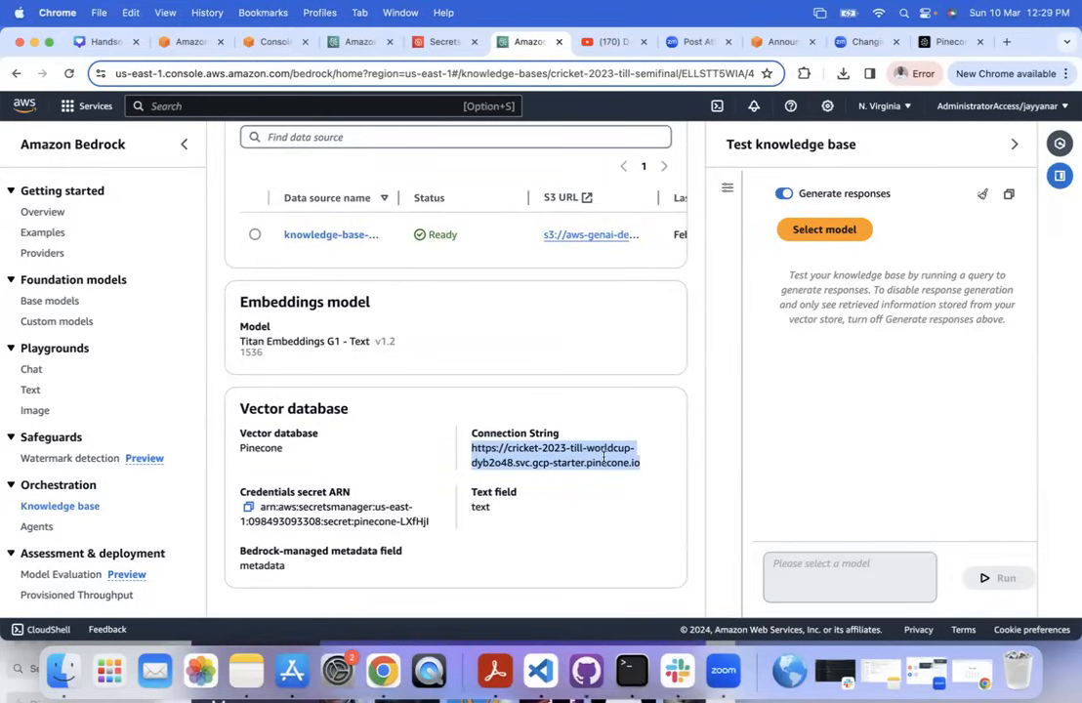
# Copy the bloomber-gpt index's host URL from the Pinecone indexes page.
pyautogui.click(946, 41)
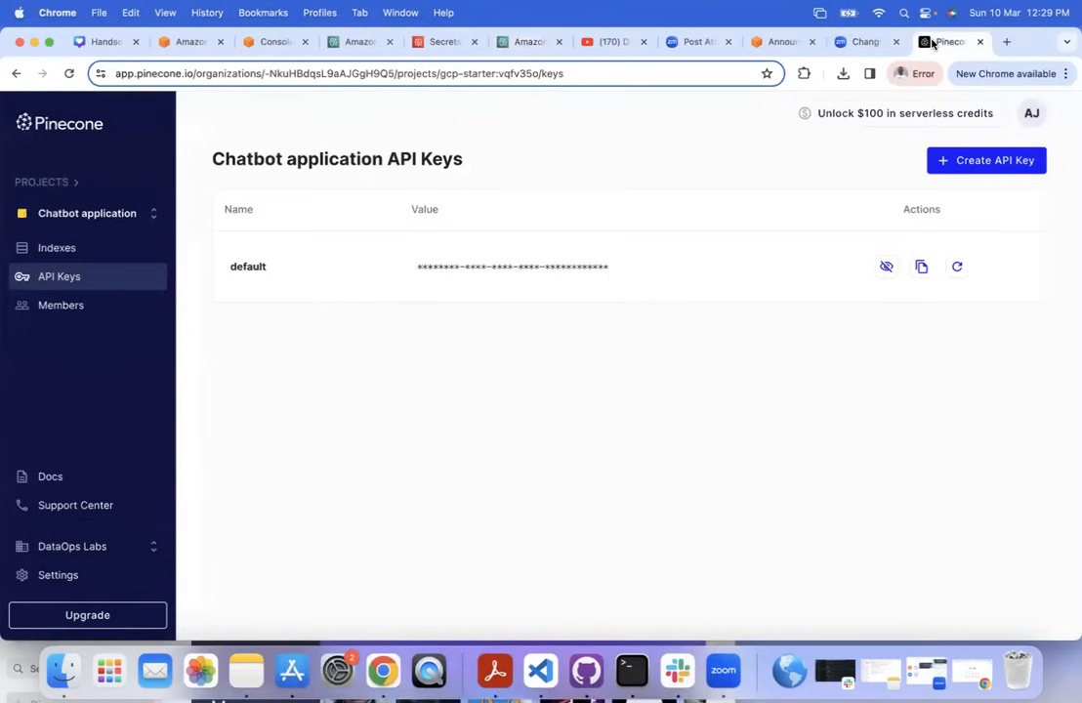
pyautogui.click(57, 217)
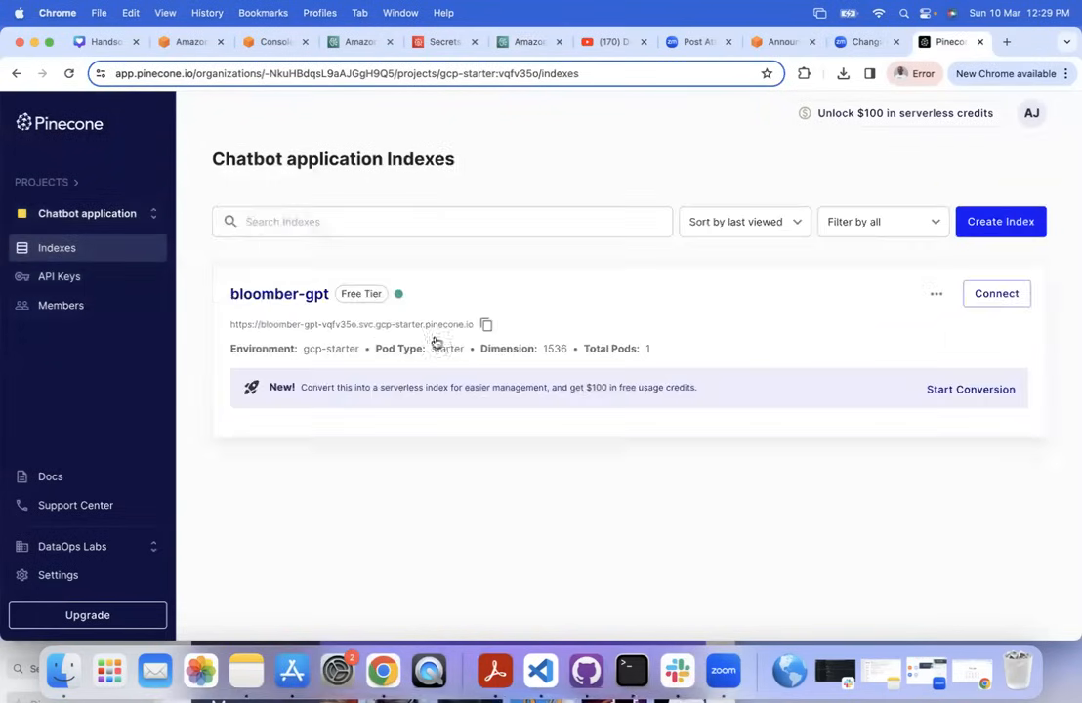
pyautogui.click(485, 324)
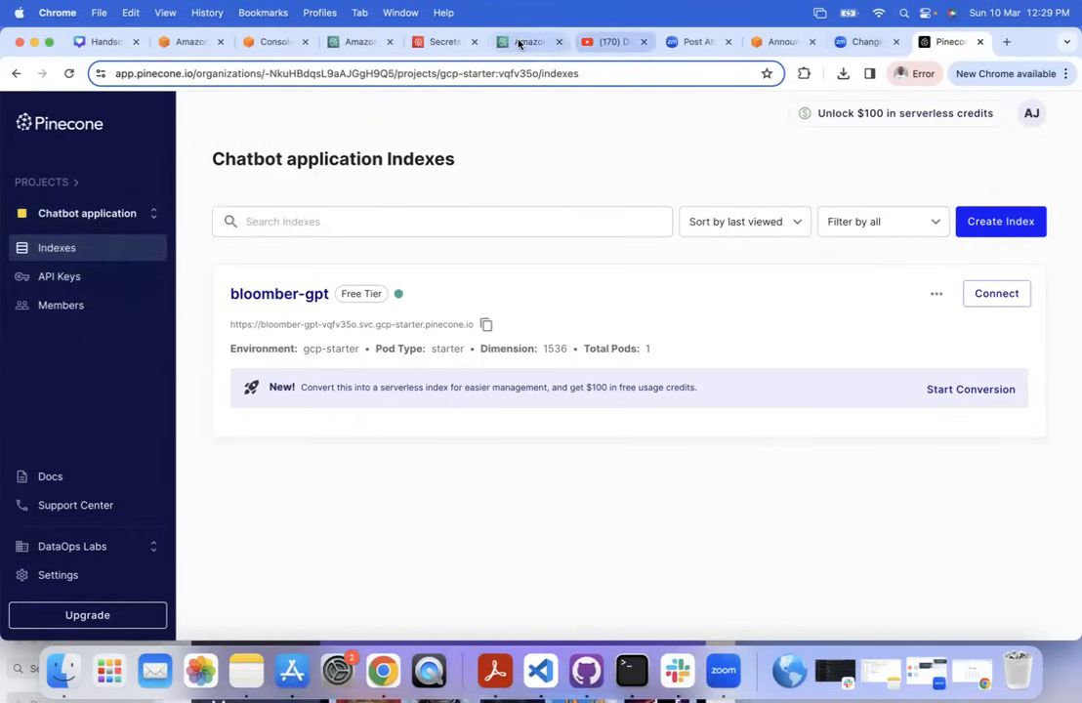
# Open the pinecone secret in Secrets Manager, retrieve its stored value for viewing, and close the value again.
pyautogui.click(448, 39)
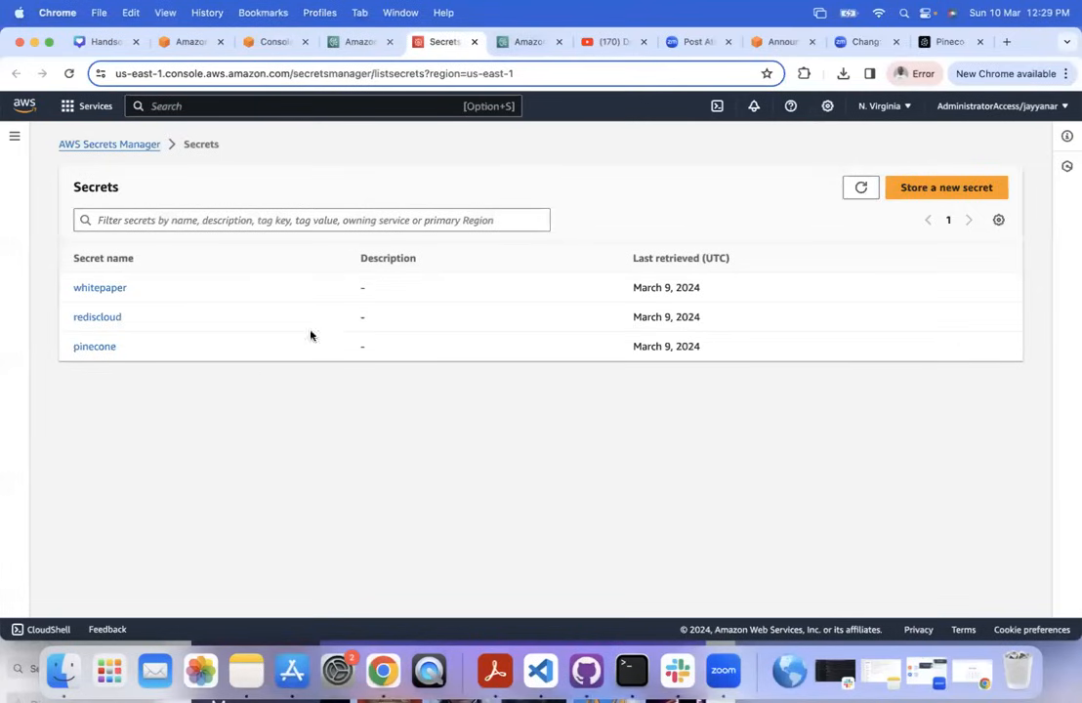
pyautogui.click(103, 349)
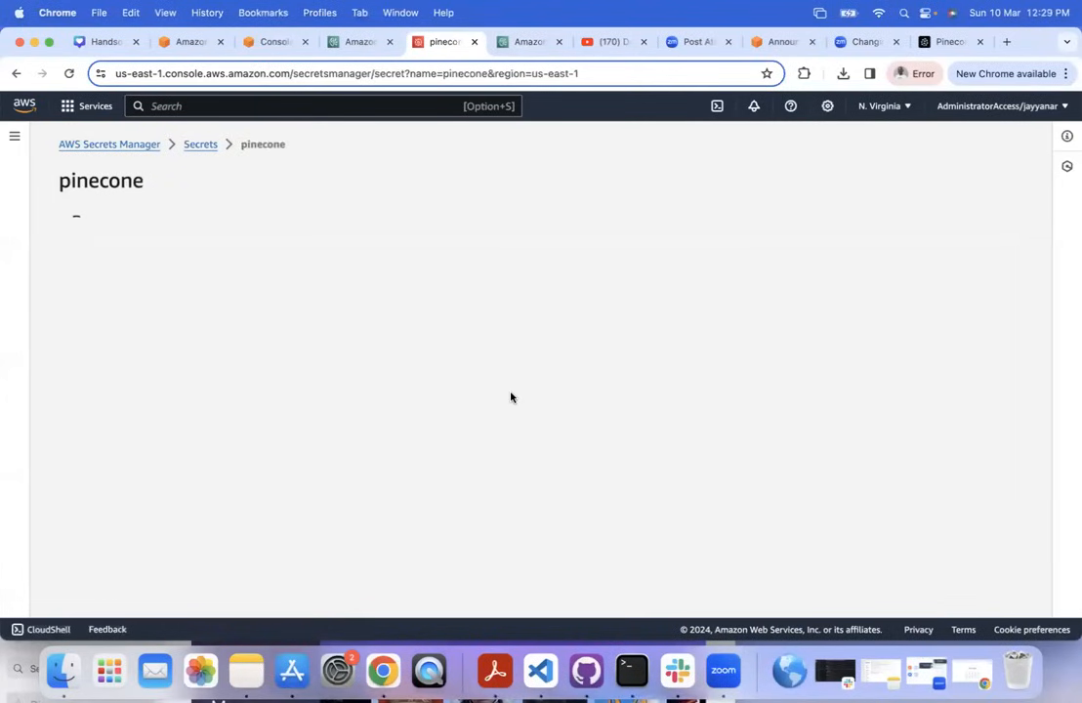
pyautogui.scroll(-1, 396, 341)
pyautogui.scroll(-5, 396, 341)
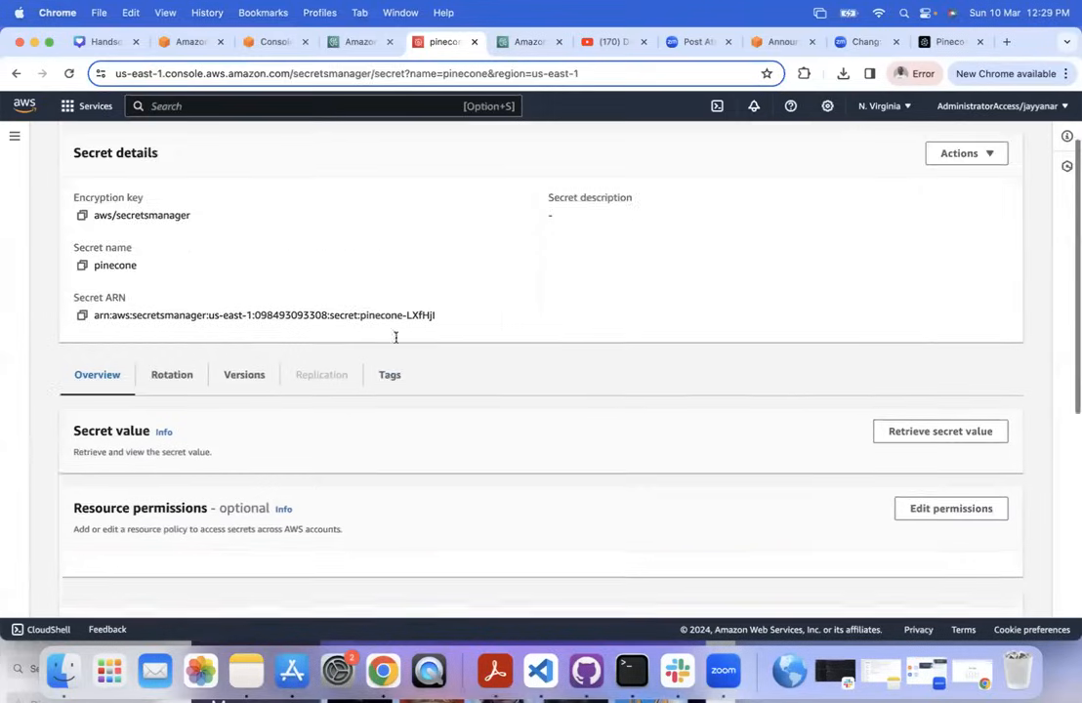
pyautogui.click(931, 289)
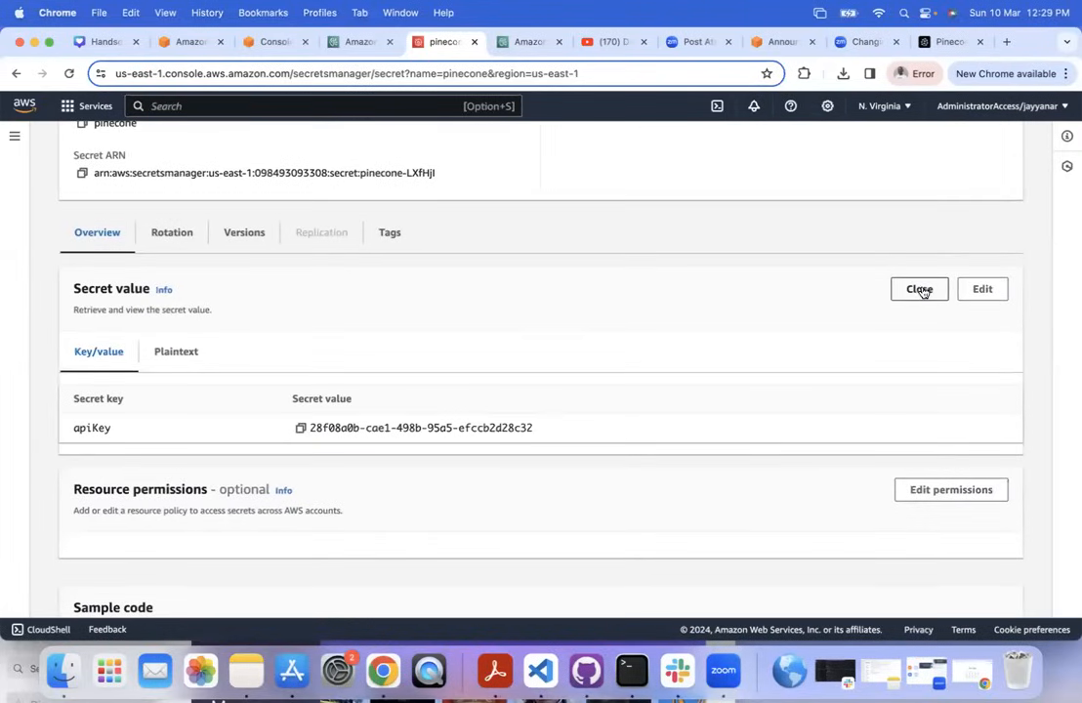
pyautogui.click(919, 289)
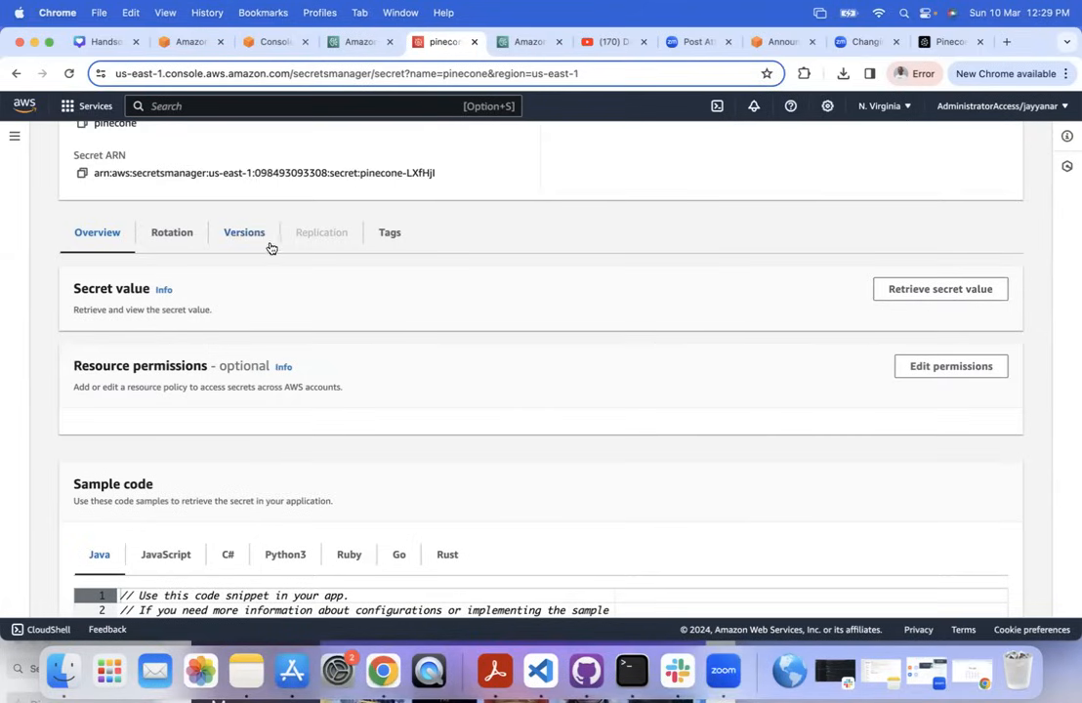
# Copy the pinecone secret's ARN and paste it as the credentials secret ARN in the Bedrock knowledge base setup.
pyautogui.click(82, 173)
pyautogui.click(530, 44)
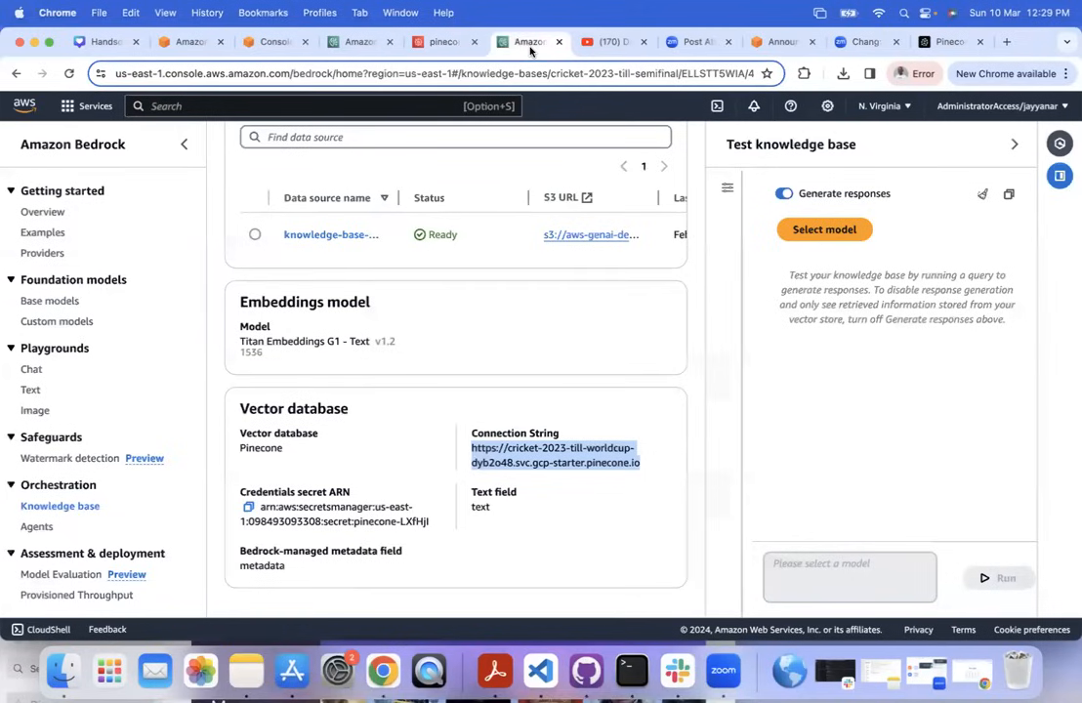
pyautogui.click(776, 47)
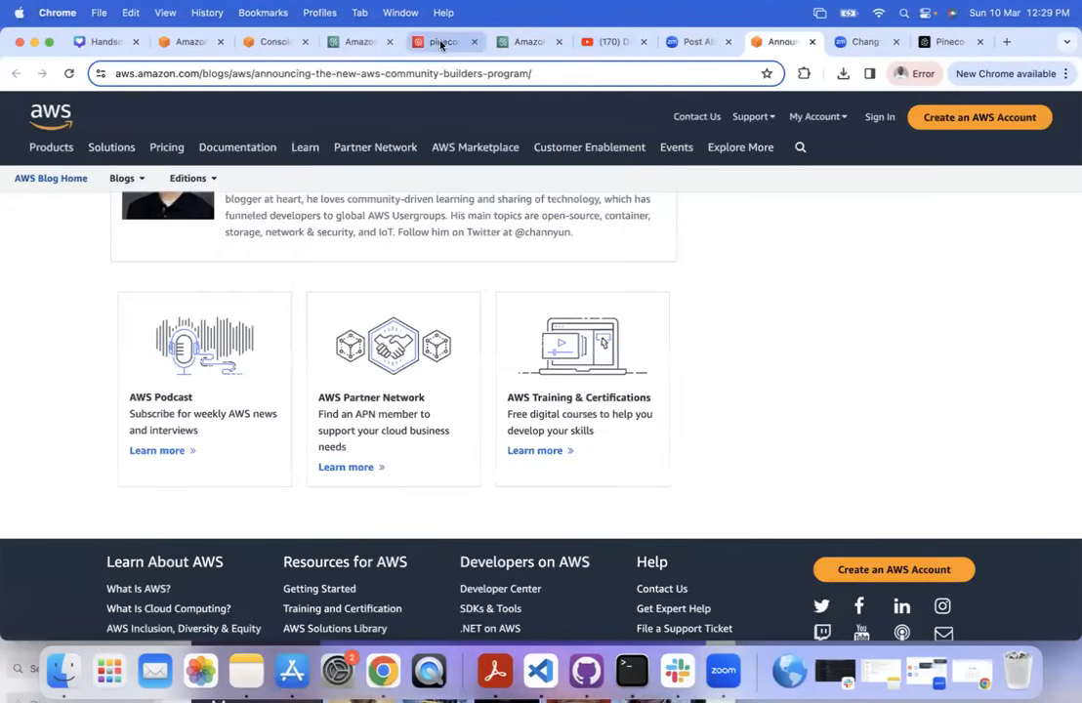
pyautogui.click(363, 42)
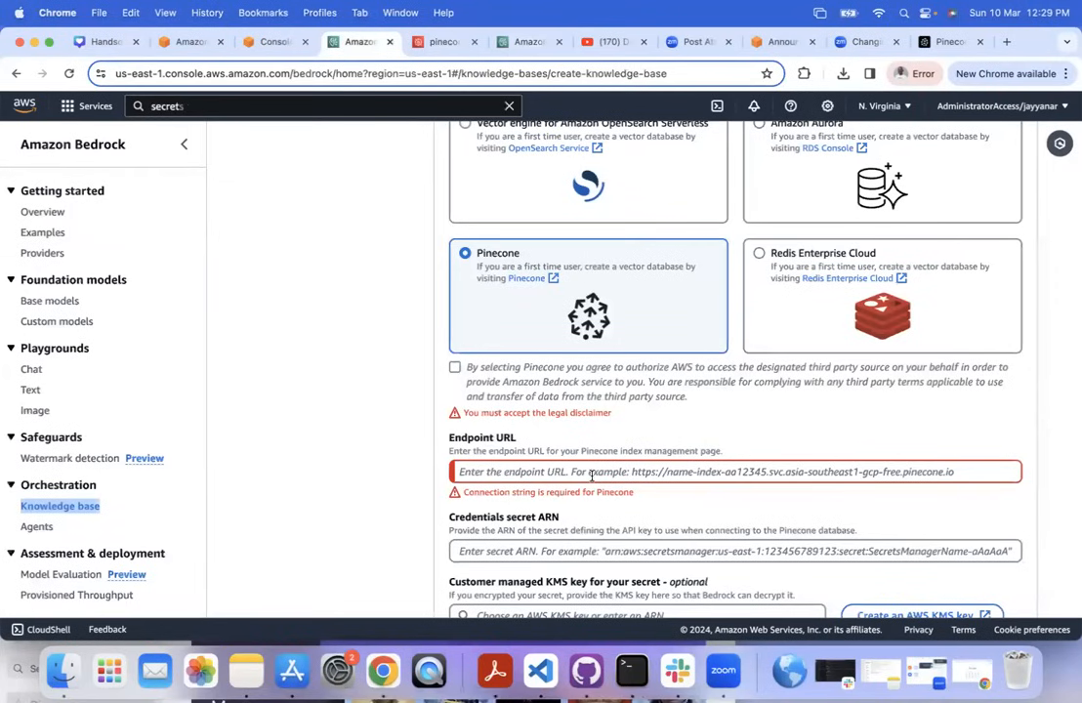
pyautogui.click(554, 550)
pyautogui.press('cmd+v')
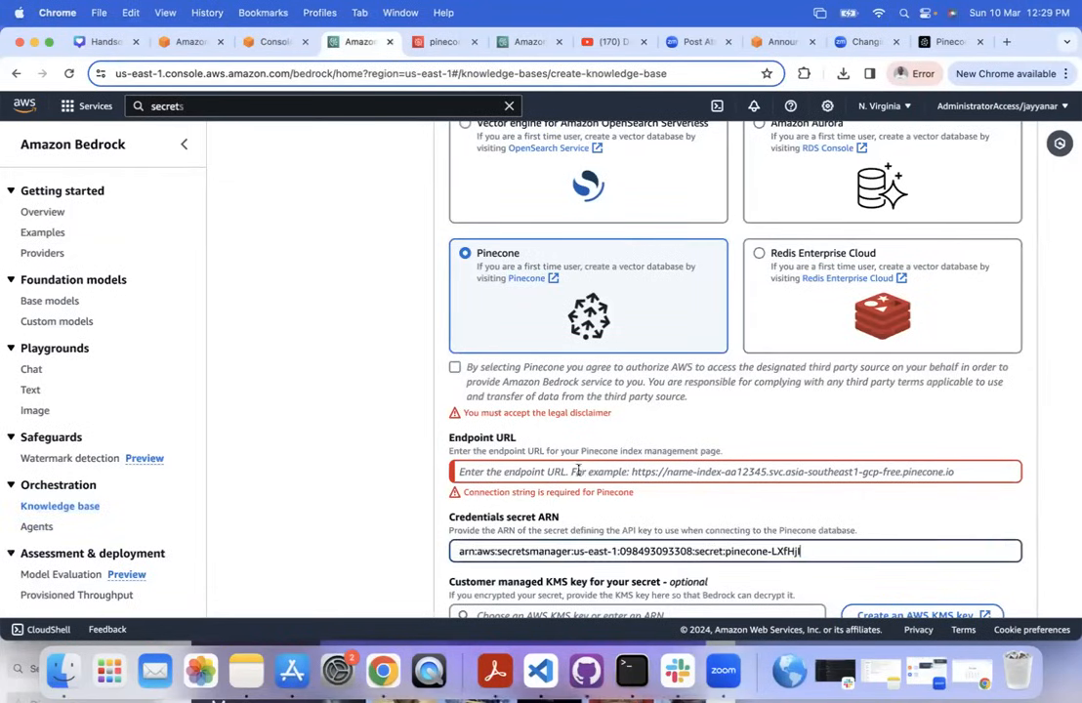
# Switch to Pinecone and copy the bloomber-gpt index's host URL again for the empty endpoint URL.
pyautogui.click(584, 472)
pyautogui.click(850, 425)
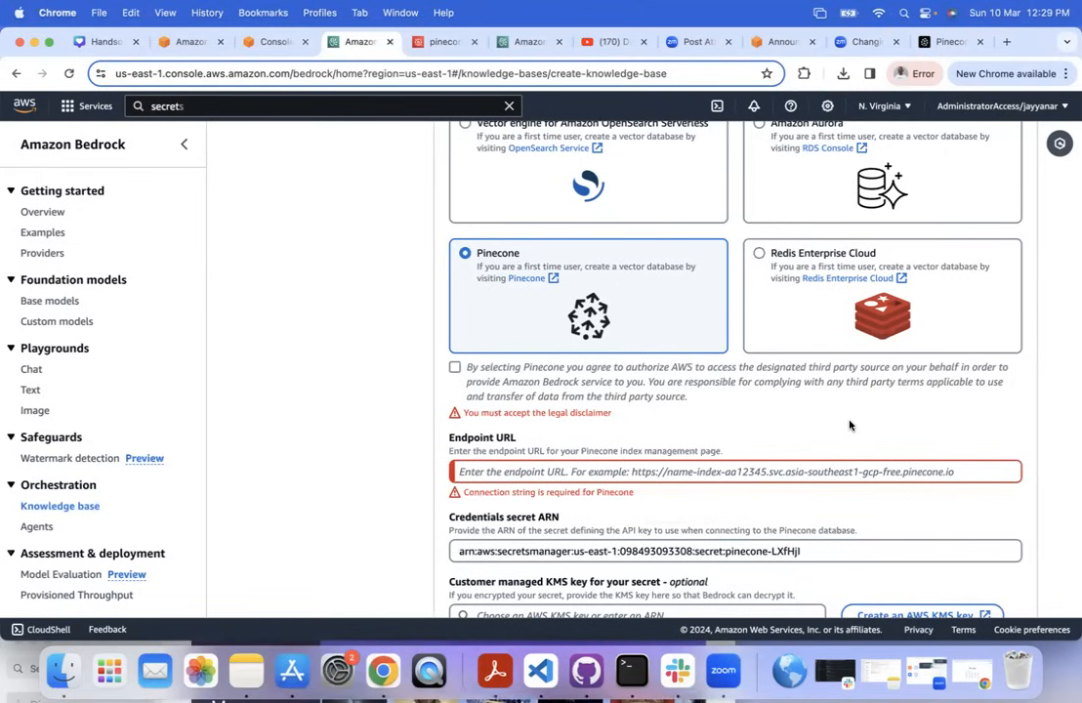
pyautogui.scroll(1, 850, 425)
pyautogui.scroll(-2, 850, 425)
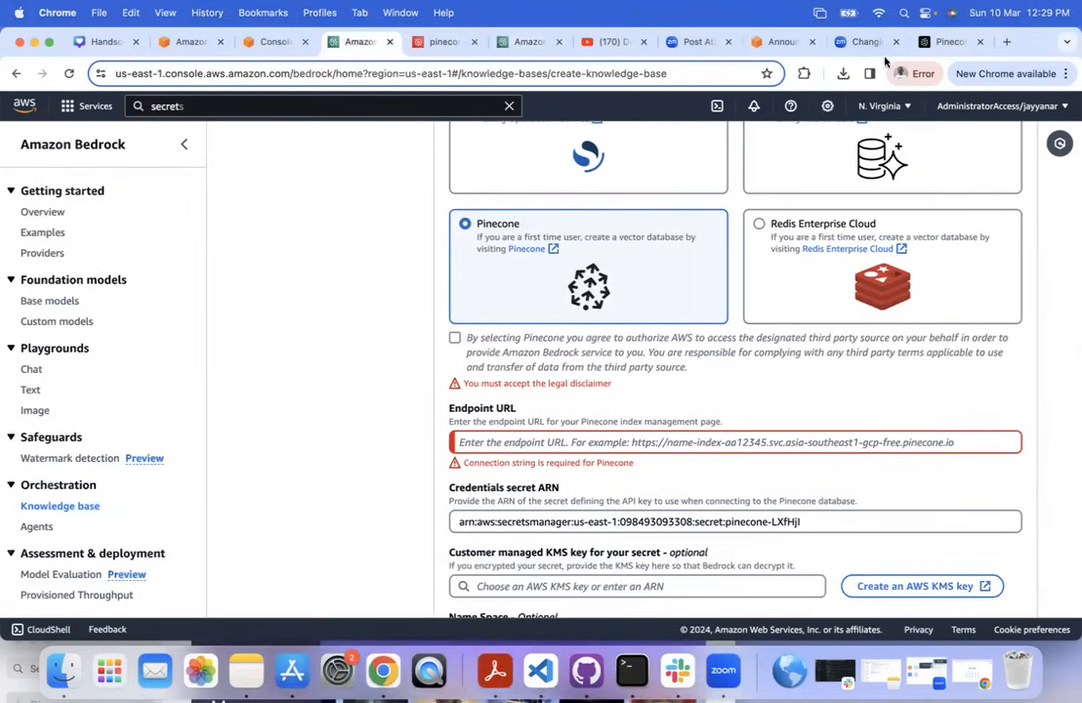
pyautogui.click(943, 41)
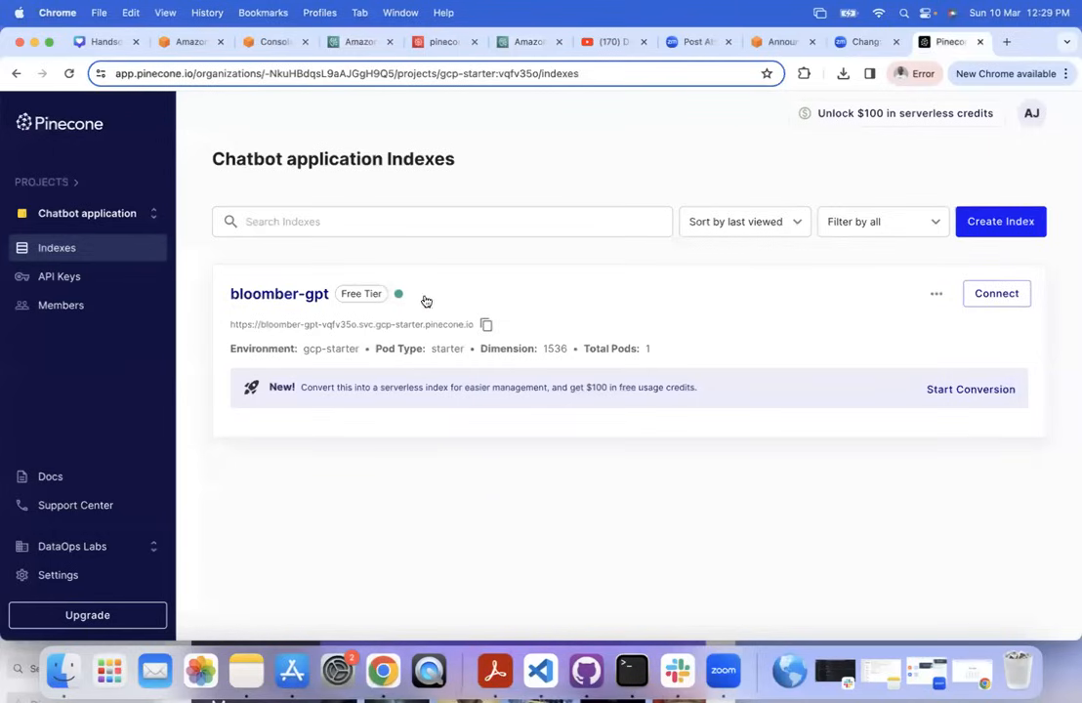
pyautogui.click(486, 324)
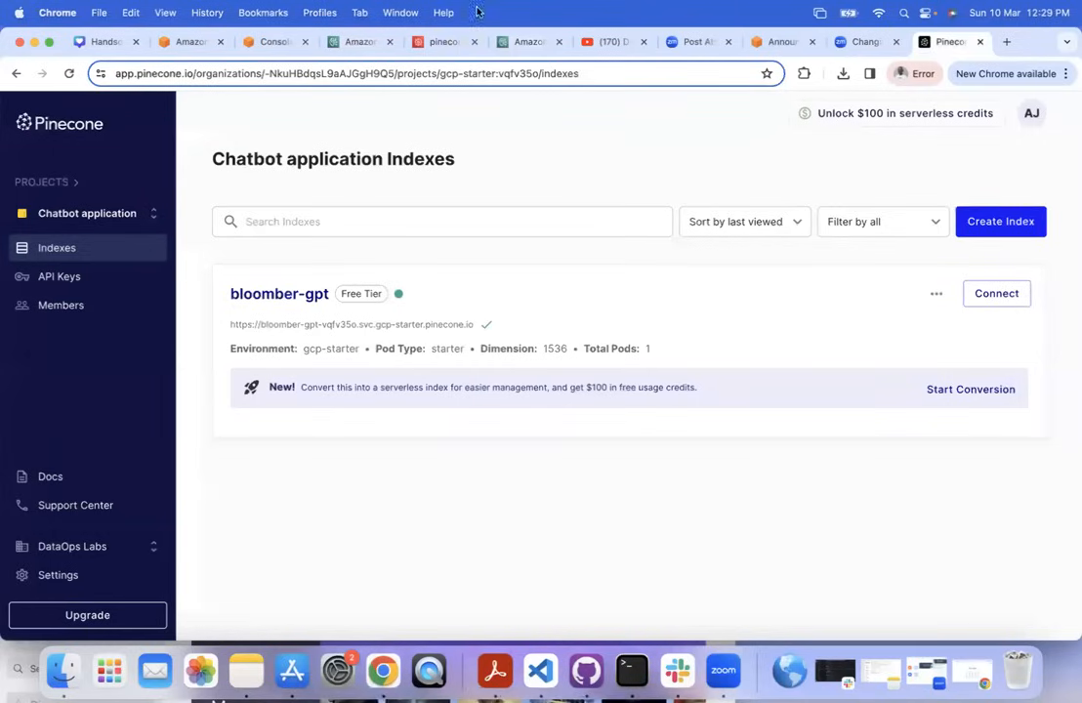
pyautogui.click(435, 41)
pyautogui.click(513, 43)
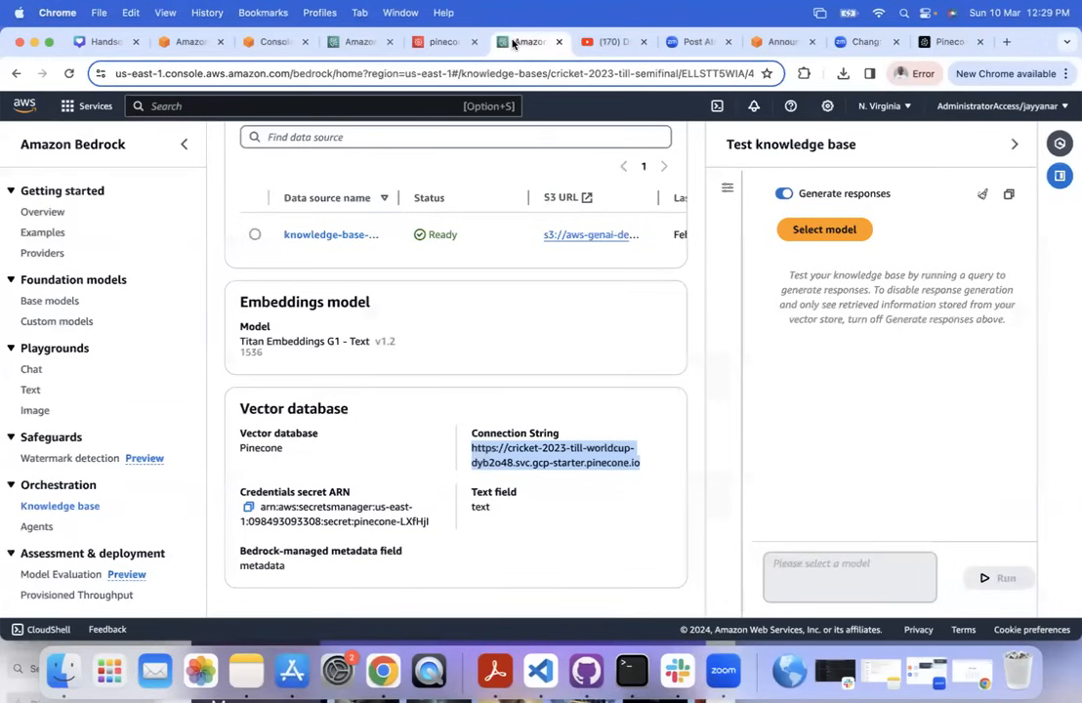
pyautogui.click(357, 41)
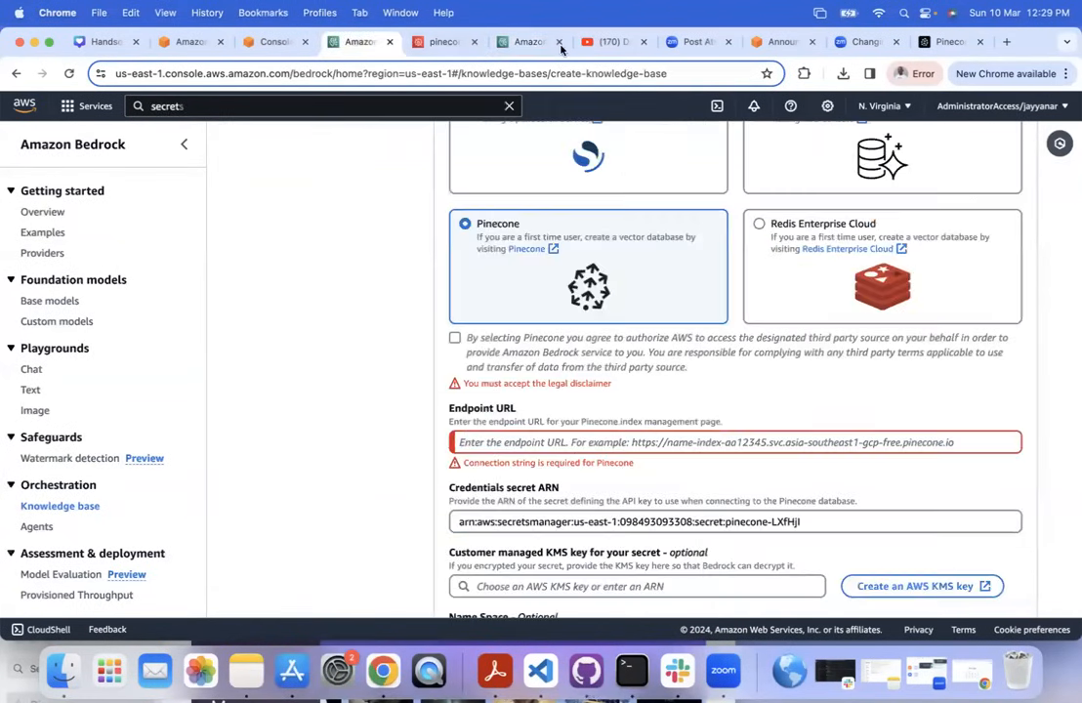
pyautogui.click(642, 41)
pyautogui.click(556, 443)
pyautogui.press('super+v')
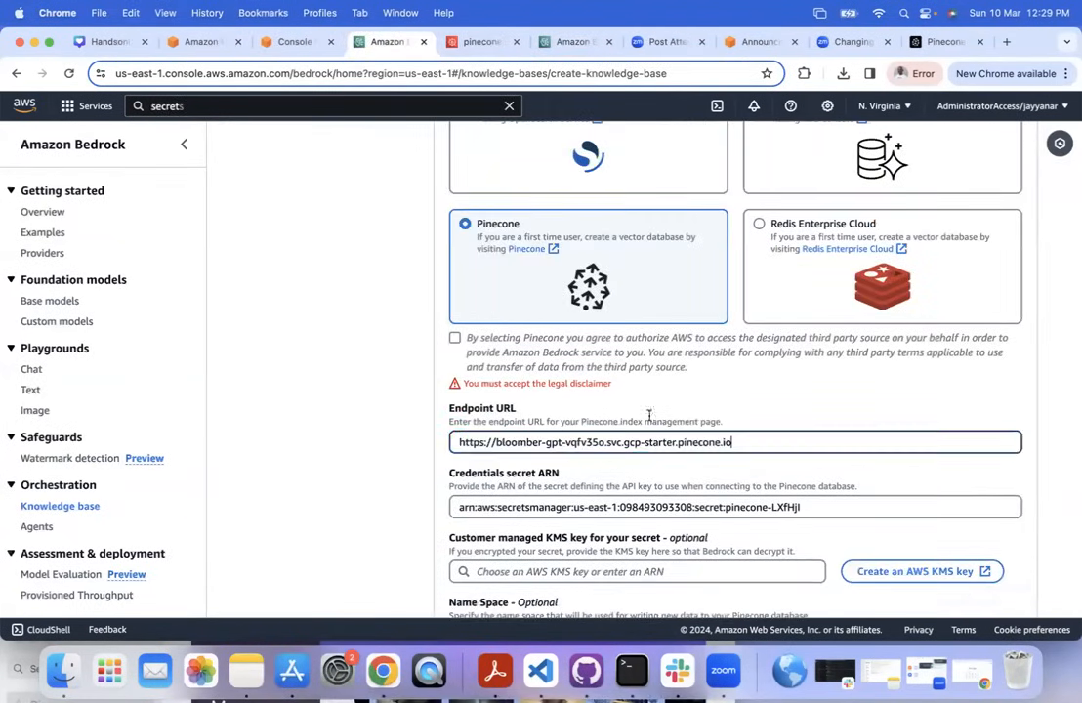
# Set the text field name in the metadata field mapping to "text".
pyautogui.scroll(-5, 798, 405)
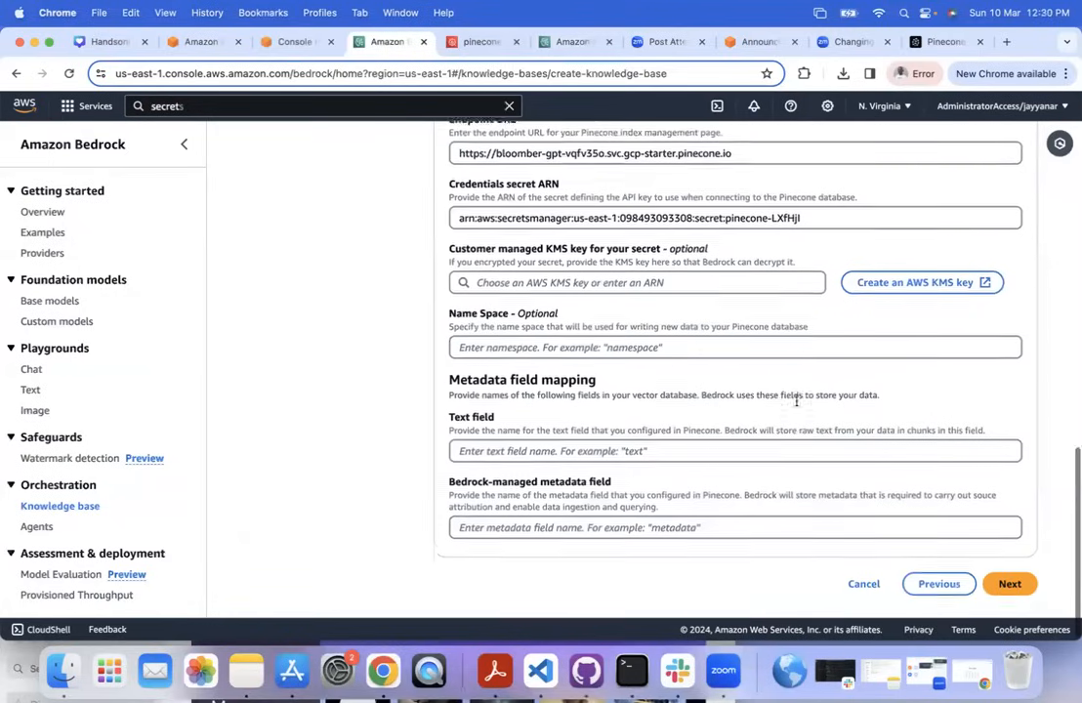
pyautogui.click(488, 345)
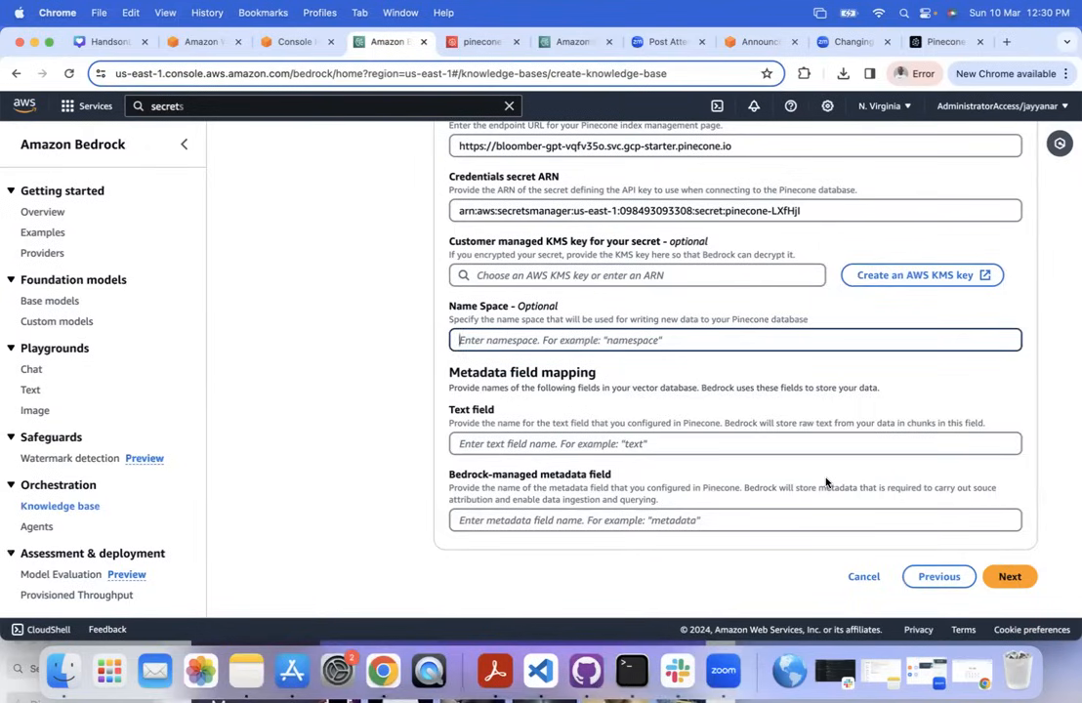
pyautogui.click(685, 444)
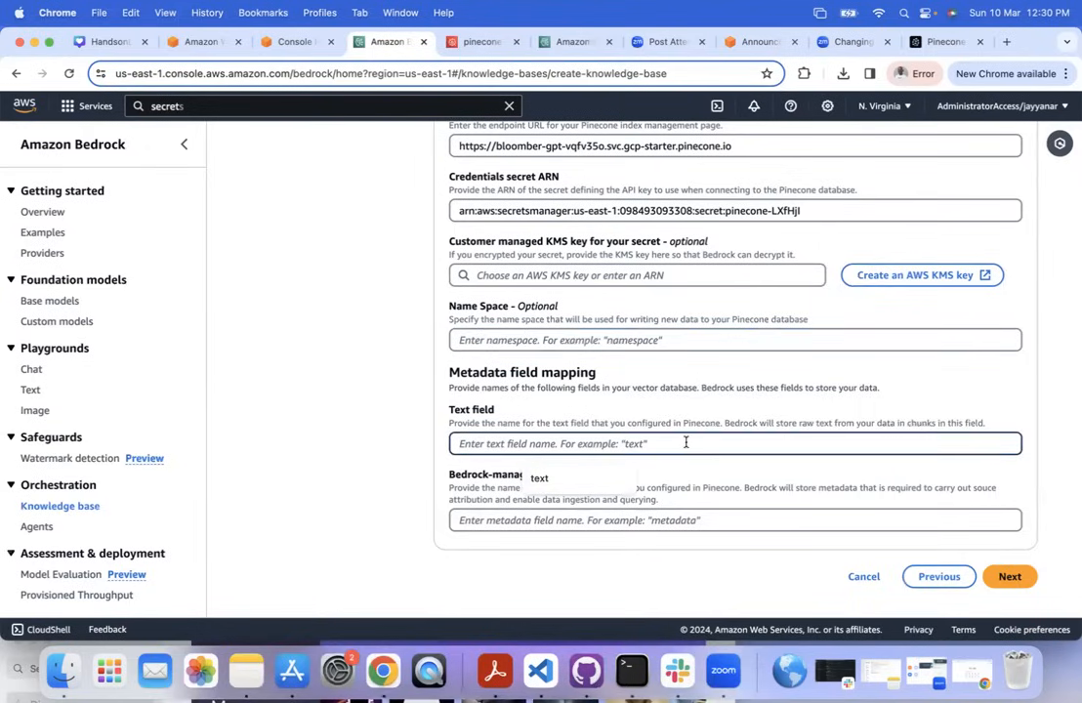
pyautogui.write('text')
pyautogui.click(703, 411)
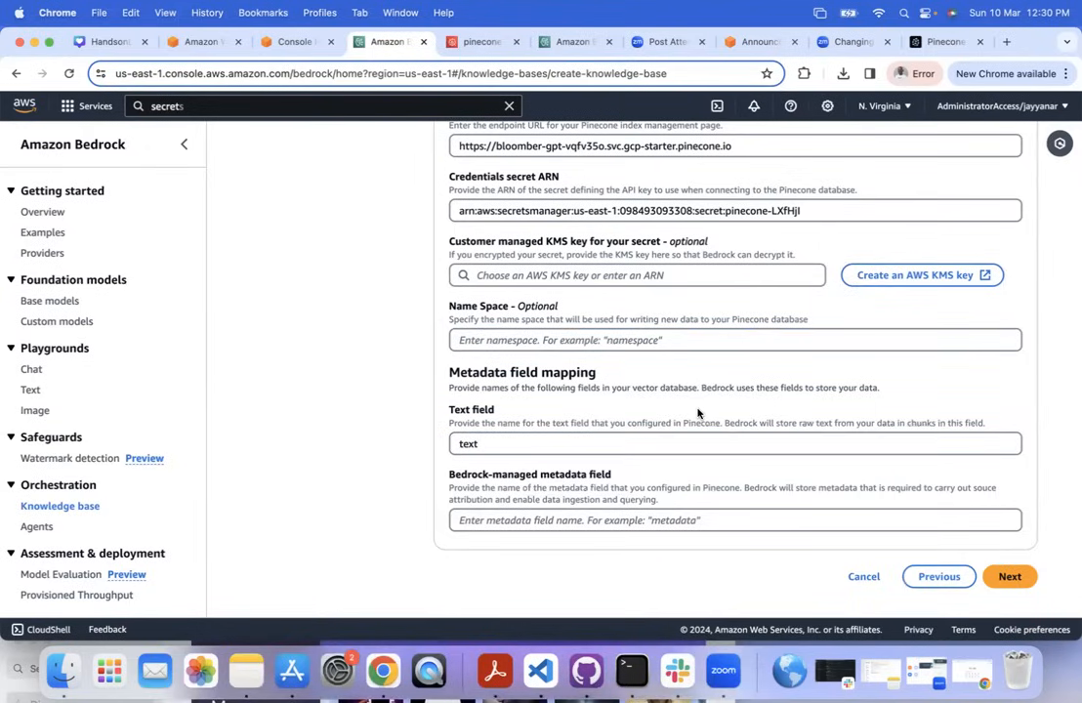
# Open the bloomber-gpt index in Pinecone and examine the first record, highlighting its metadata and text fields.
pyautogui.click(931, 41)
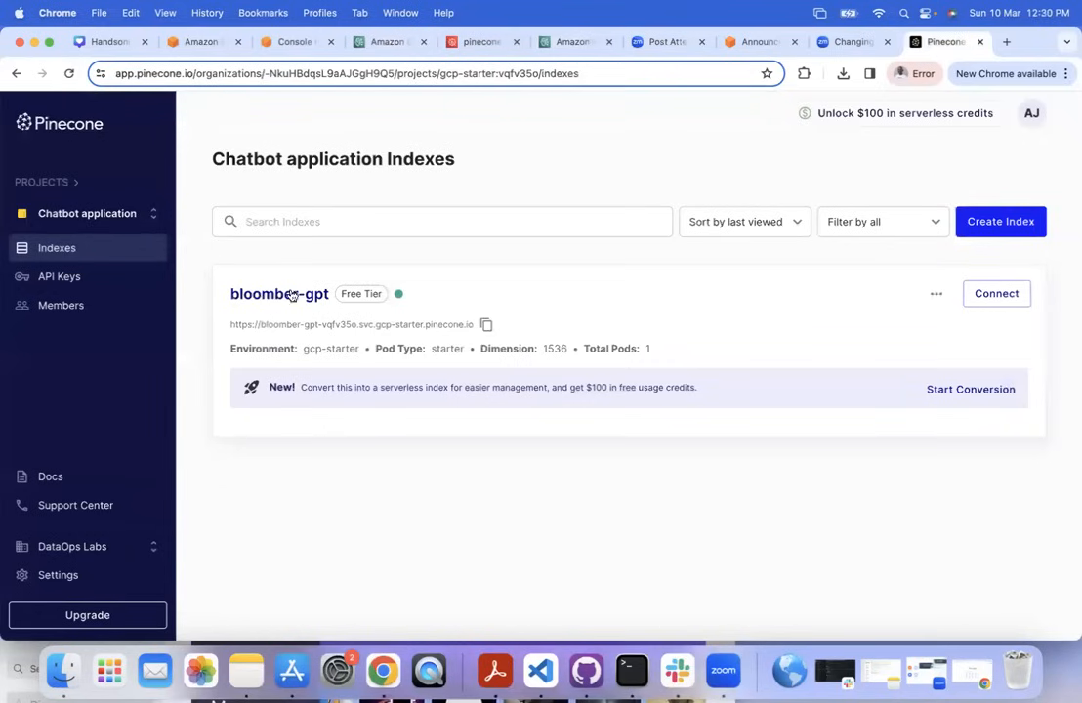
pyautogui.click(245, 294)
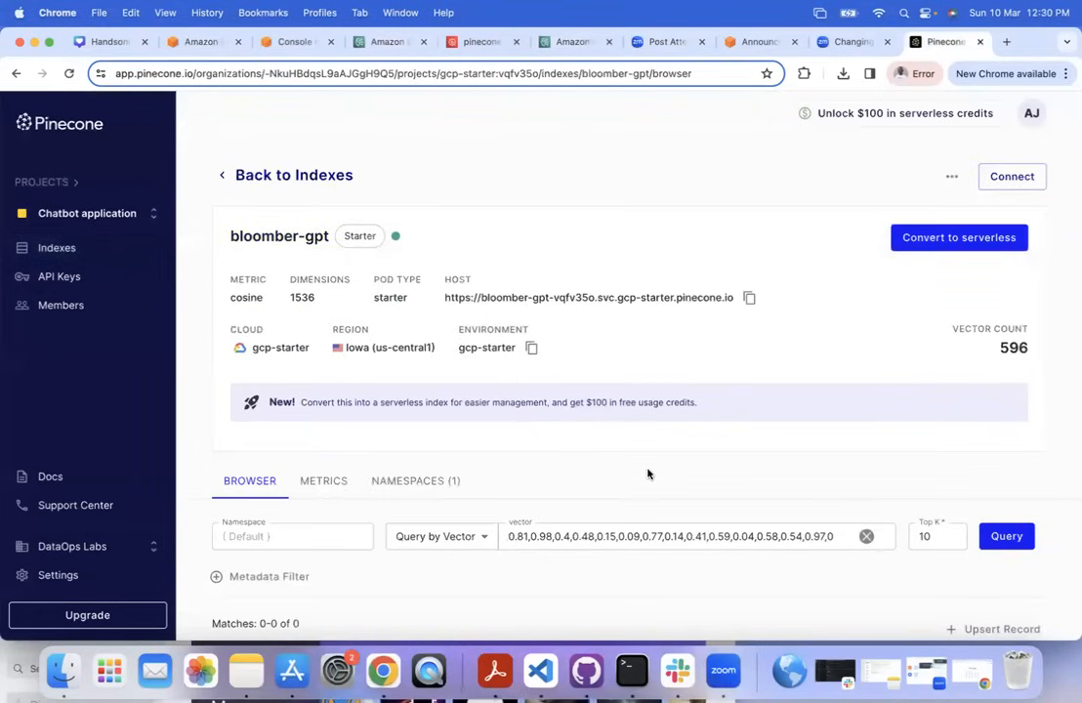
pyautogui.scroll(-3, 645, 475)
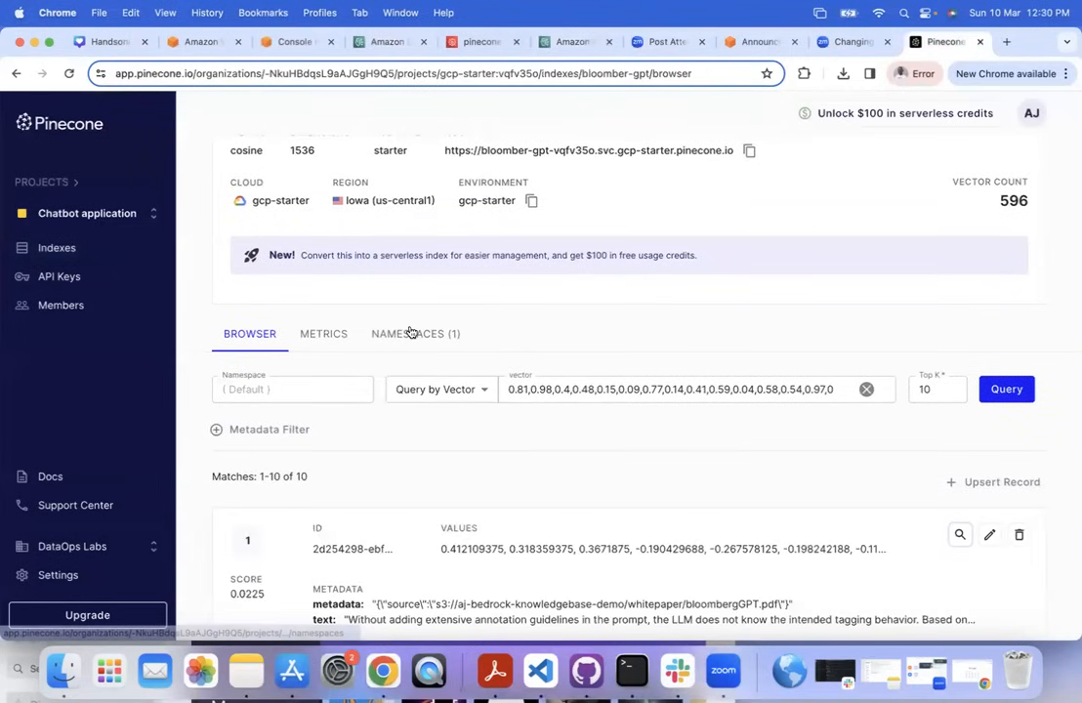
pyautogui.scroll(-3, 371, 586)
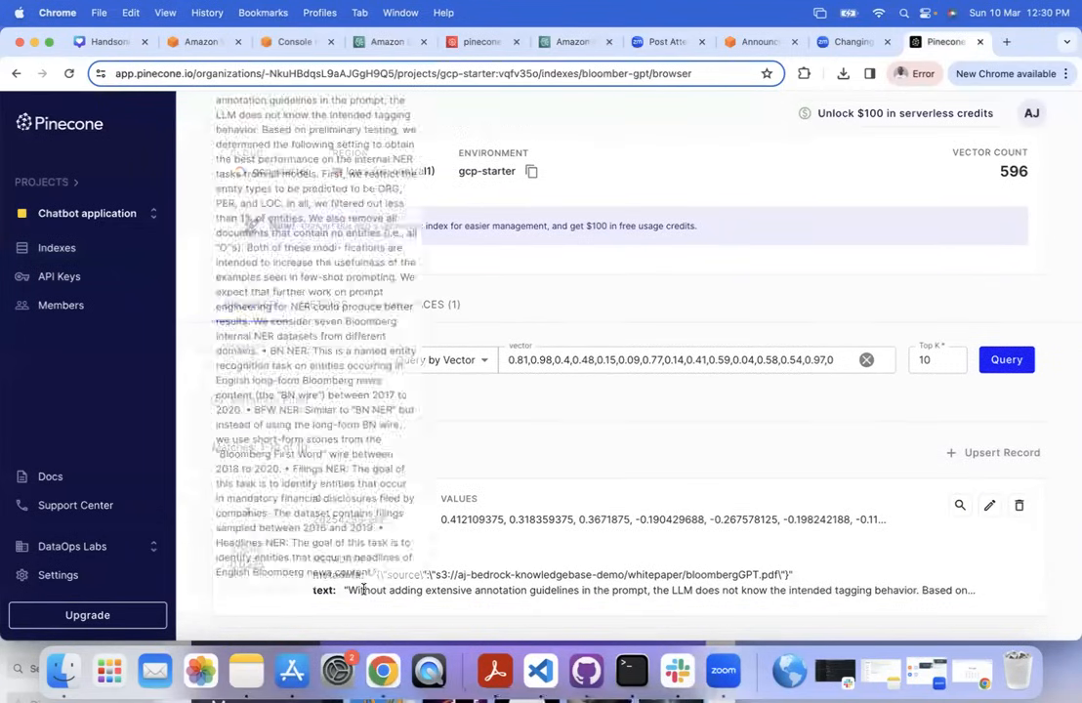
pyautogui.scroll(-1, 354, 592)
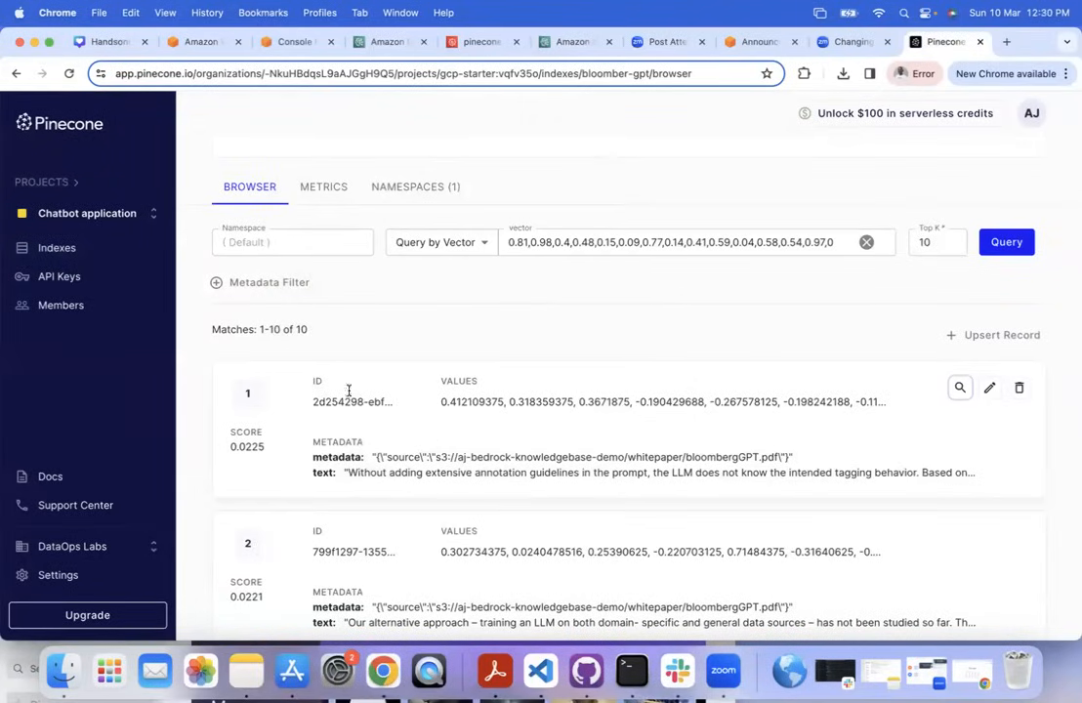
pyautogui.moveTo(309, 379); pyautogui.dragTo(371, 451)
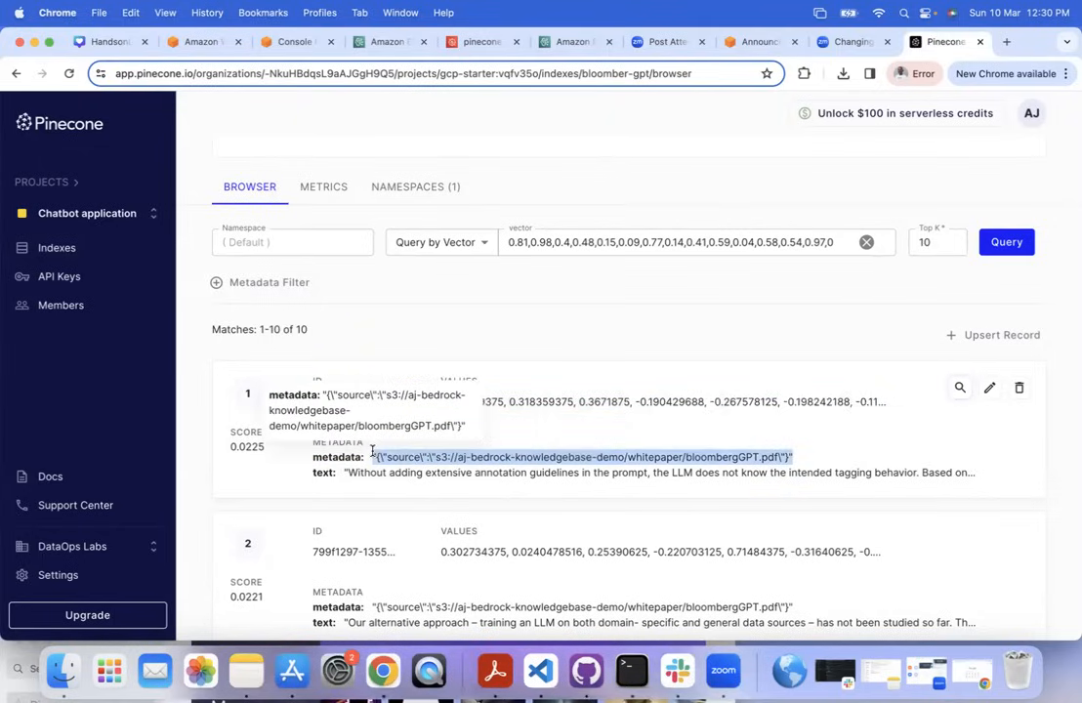
pyautogui.doubleClick(319, 473)
pyautogui.moveTo(348, 473); pyautogui.dragTo(887, 473)
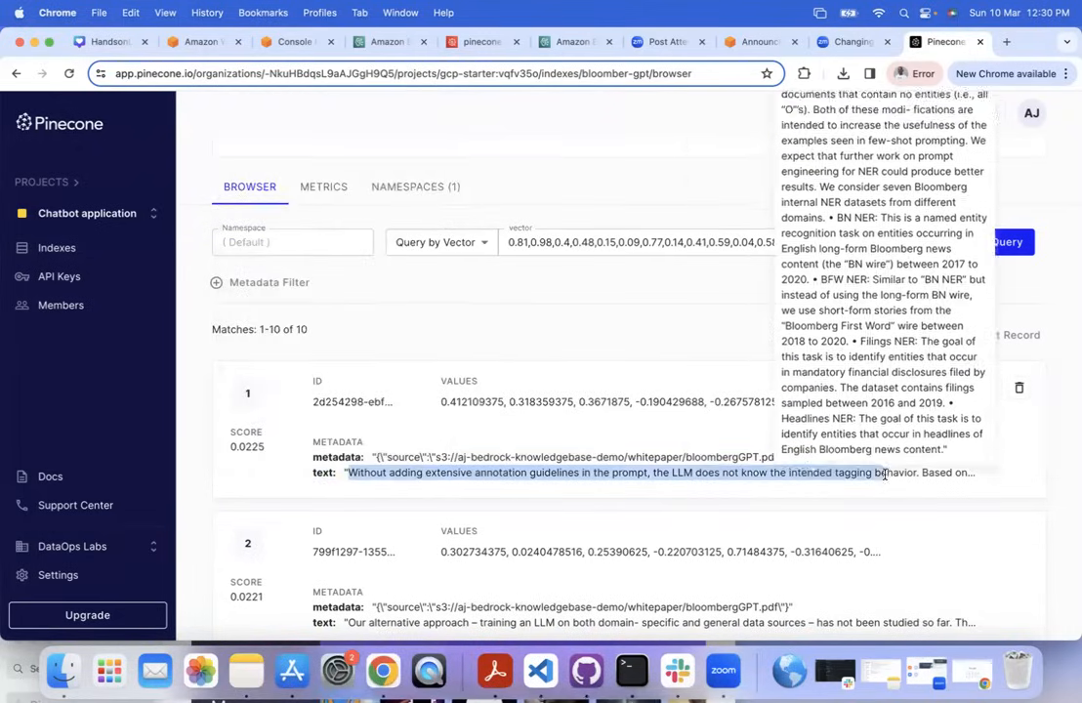
pyautogui.click(507, 144)
# Open the whitepaper secret in Secrets Manager and copy its secret ARN.
pyautogui.click(576, 41)
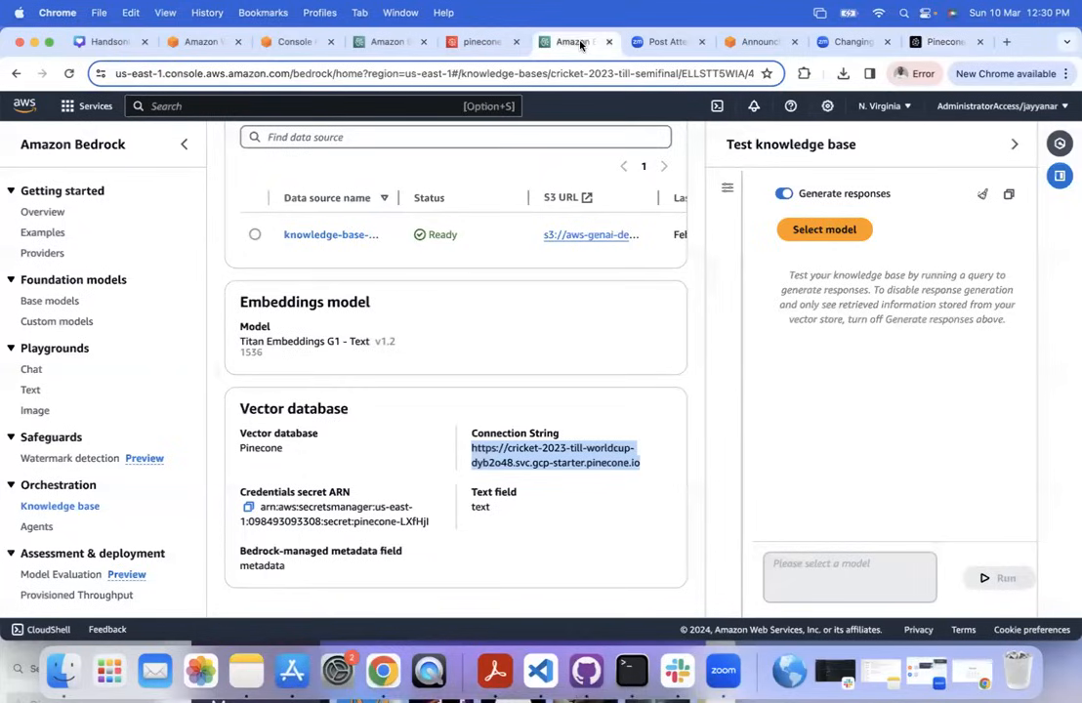
pyautogui.click(476, 44)
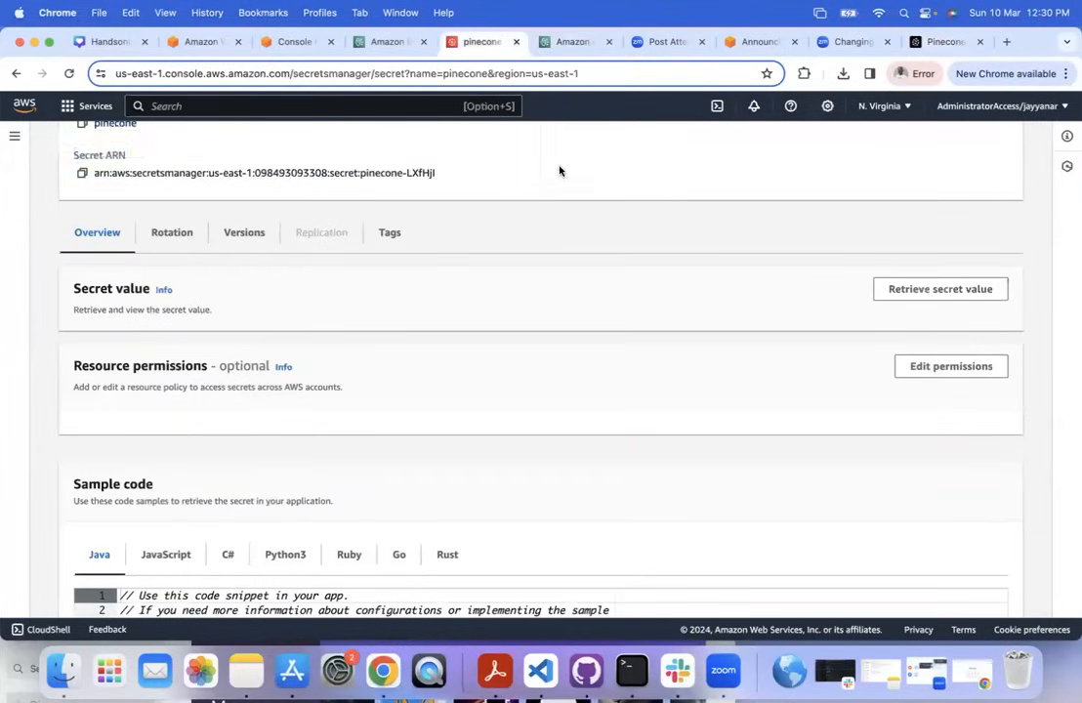
pyautogui.scroll(5, 509, 283)
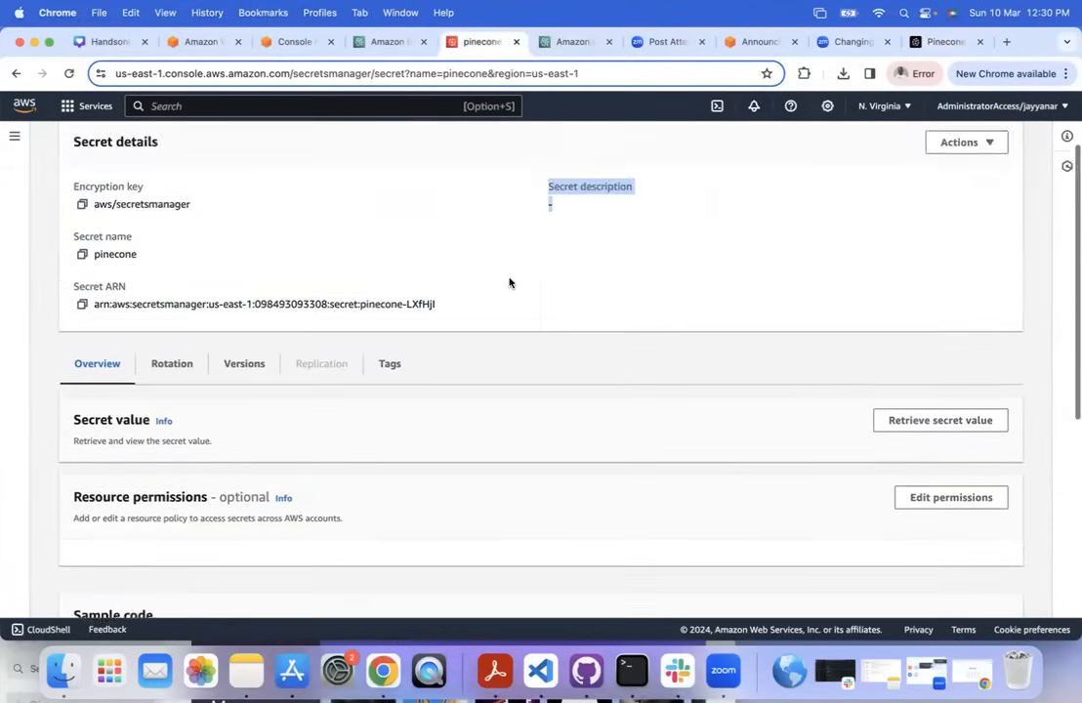
pyautogui.click(201, 144)
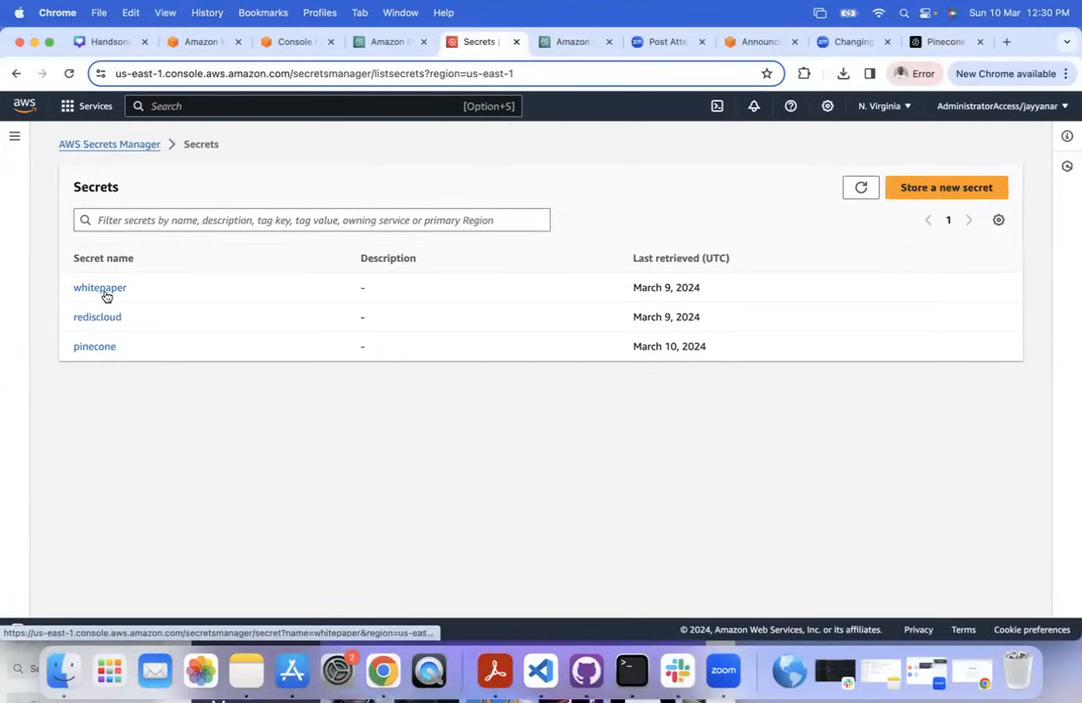
pyautogui.click(103, 289)
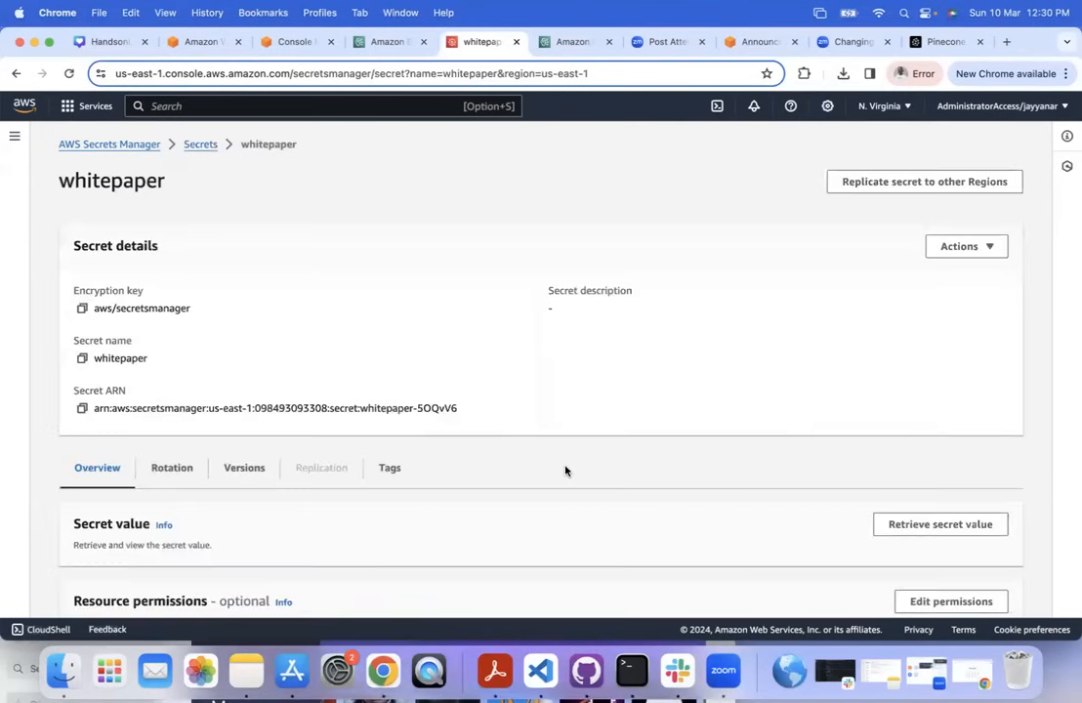
pyautogui.click(82, 408)
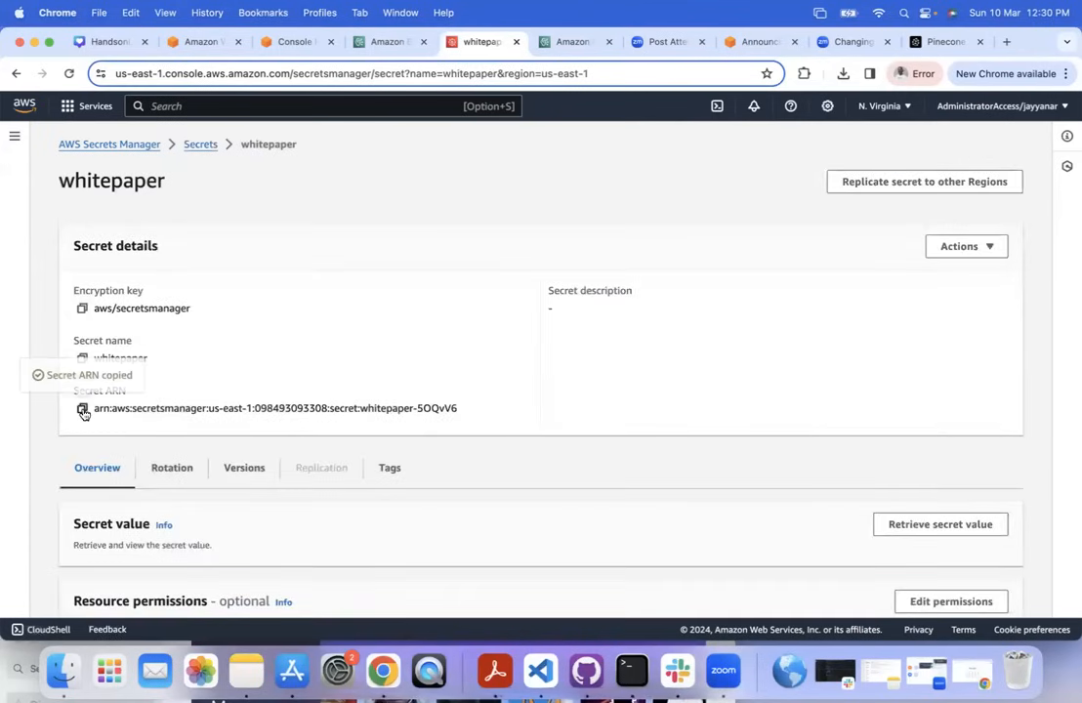
# Replace the credentials secret ARN in the knowledge base setup with the copied whitepaper secret ARN.
pyautogui.click(576, 41)
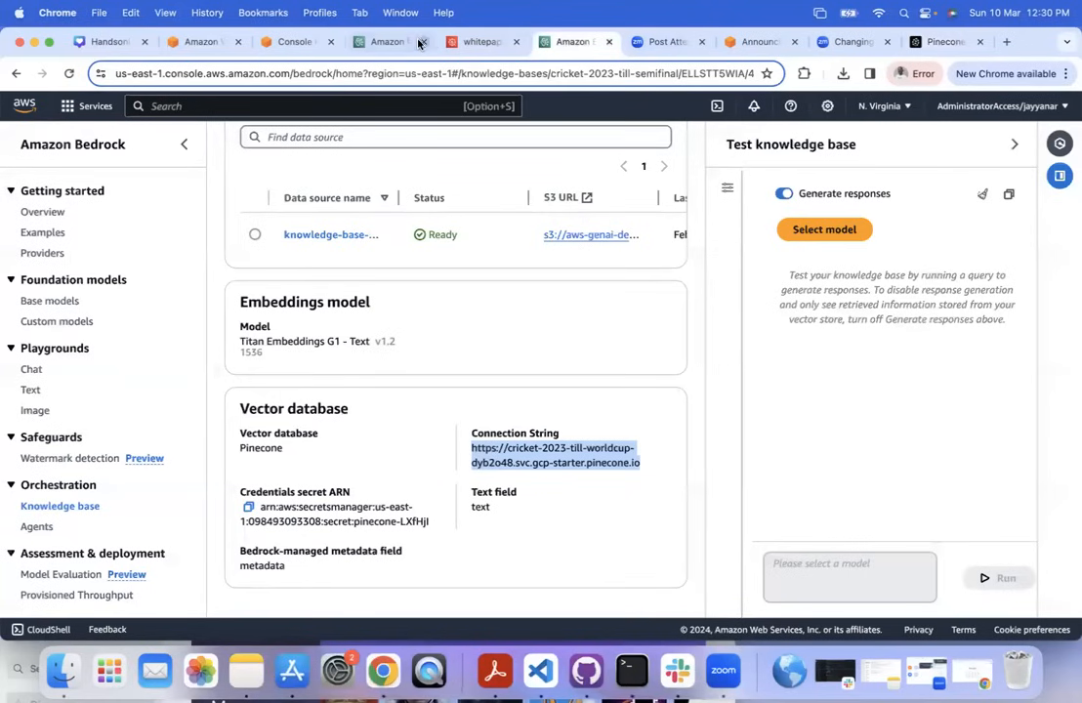
pyautogui.click(391, 43)
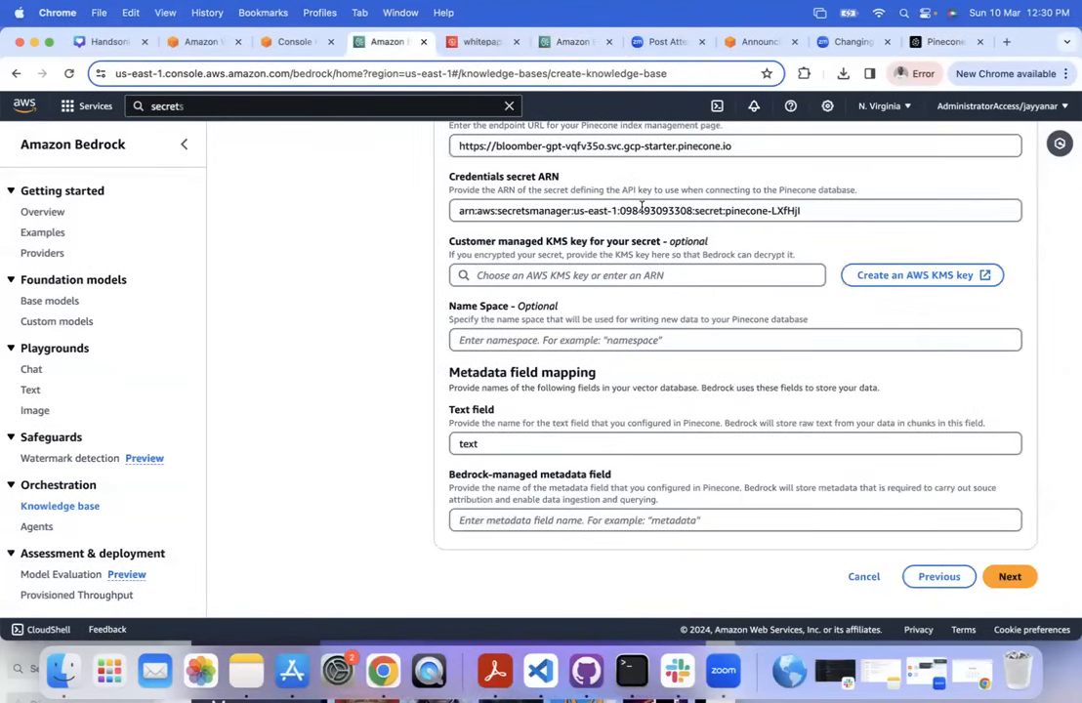
pyautogui.click(826, 211)
pyautogui.press('super+a')
pyautogui.press('super+v')
# Accept the legal disclaimer authorizing AWS to access Pinecone as a third party source.
pyautogui.scroll(5, 289, 294)
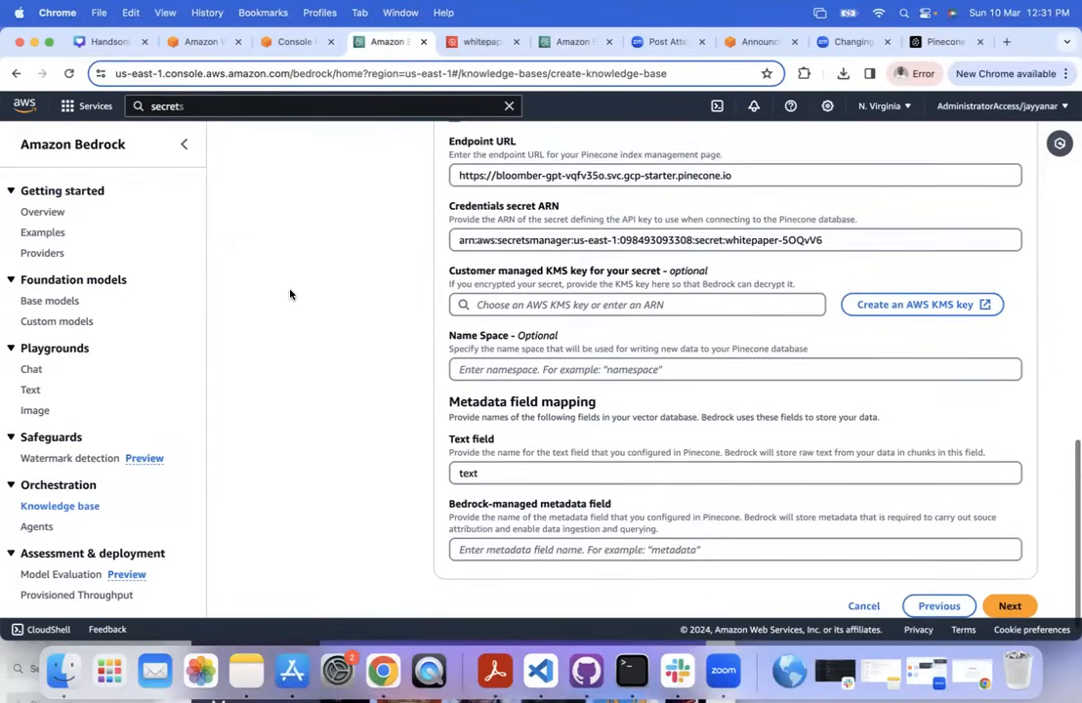
pyautogui.scroll(4, 290, 294)
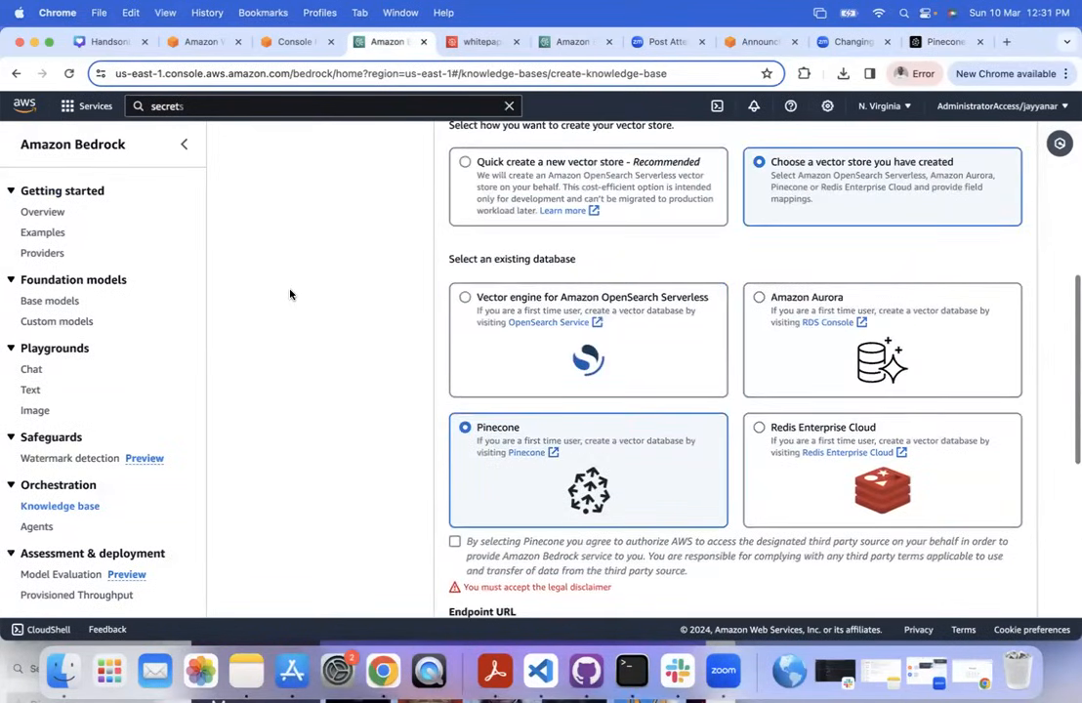
pyautogui.click(455, 543)
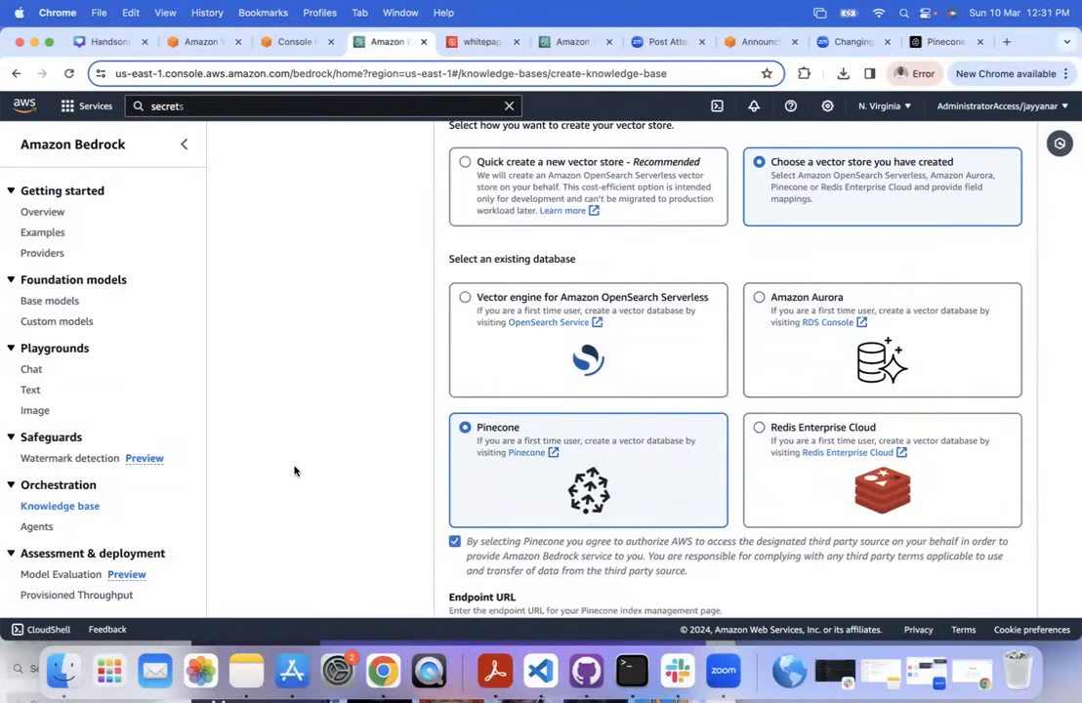
# Set the Bedrock-managed metadata field name to "metadata".
pyautogui.scroll(-7, 294, 470)
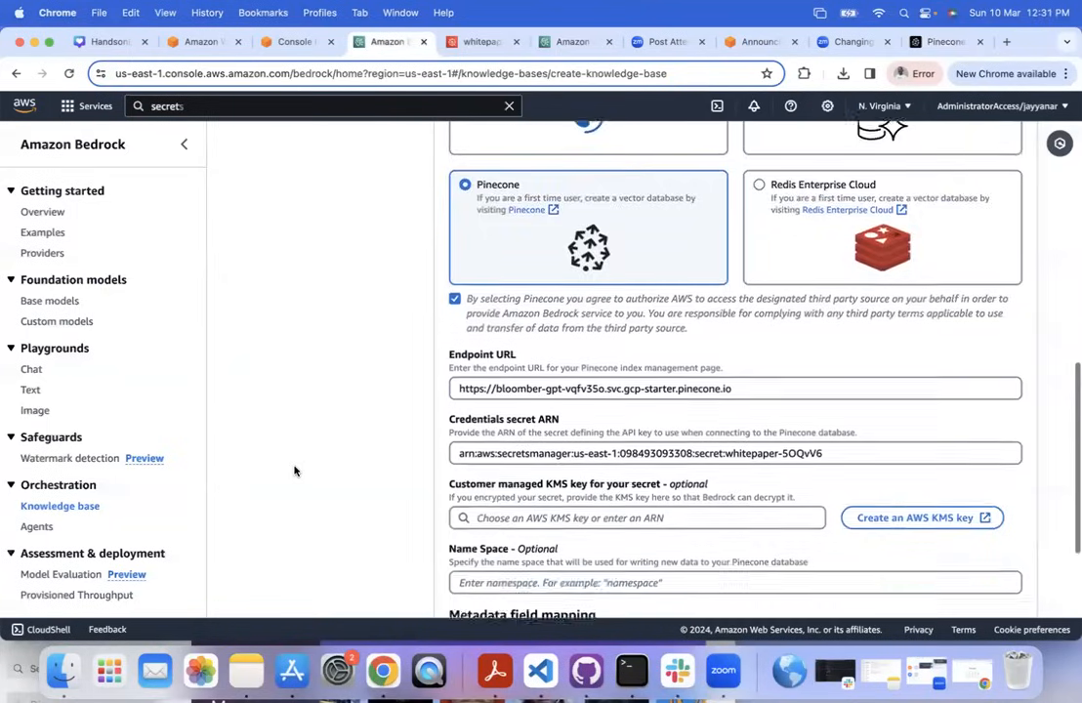
pyautogui.scroll(-1, 294, 471)
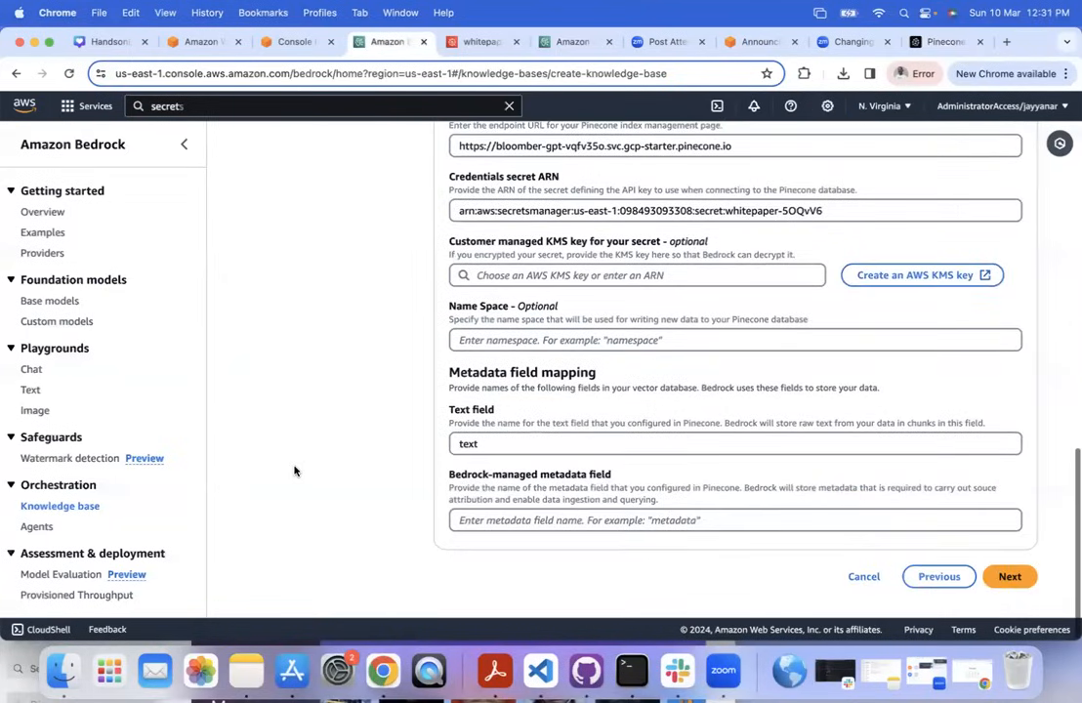
pyautogui.click(525, 522)
pyautogui.write('metadata')
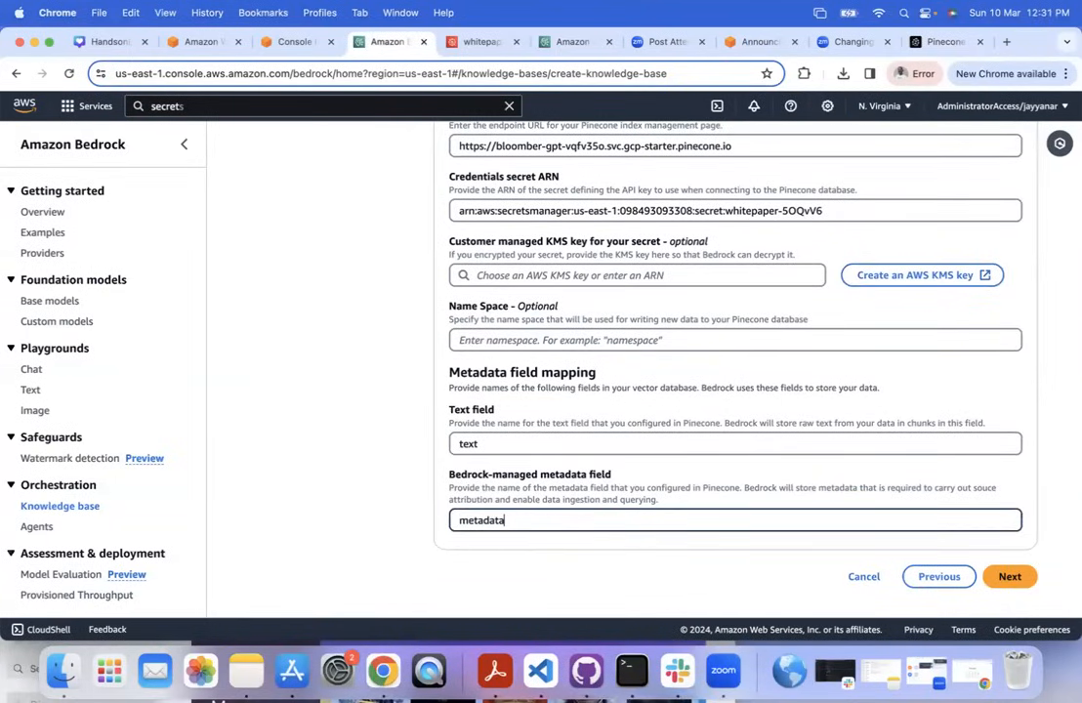
# Enter "cricket" as the Pinecone name space and copy that text.
pyautogui.click(609, 339)
pyautogui.write('cricket')
pyautogui.moveTo(546, 338); pyautogui.dragTo(331, 329)
pyautogui.press('super+c')
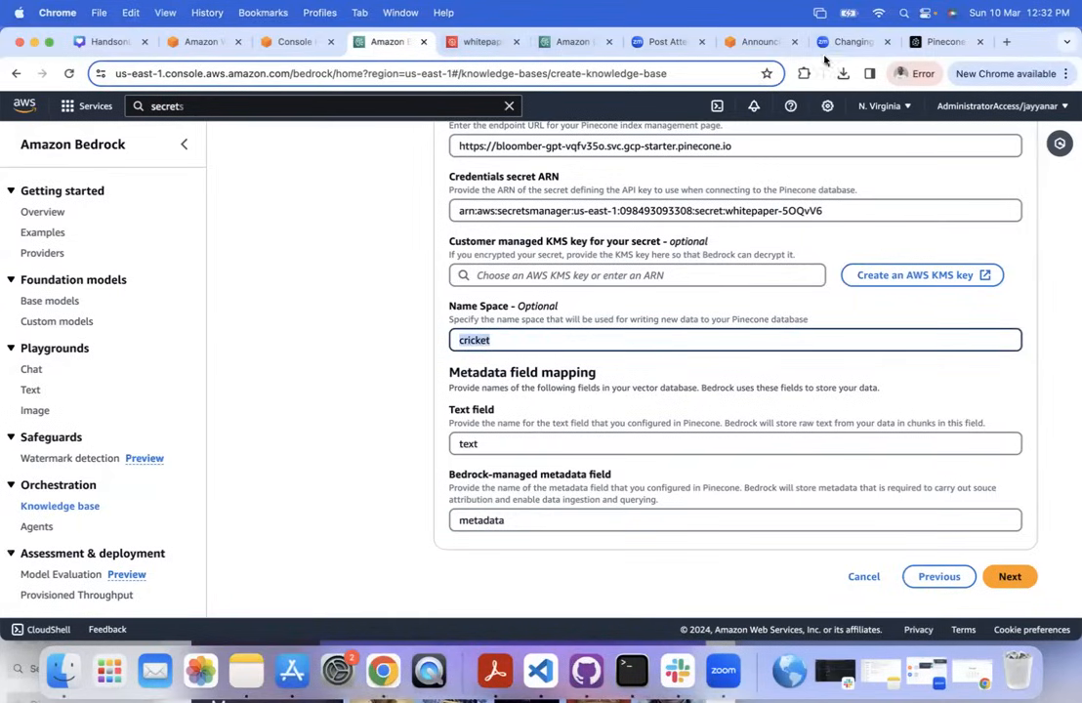
# Start a new Pinecone index named "cricket" with 1,538 dimensions and the cosine metric.
pyautogui.click(928, 42)
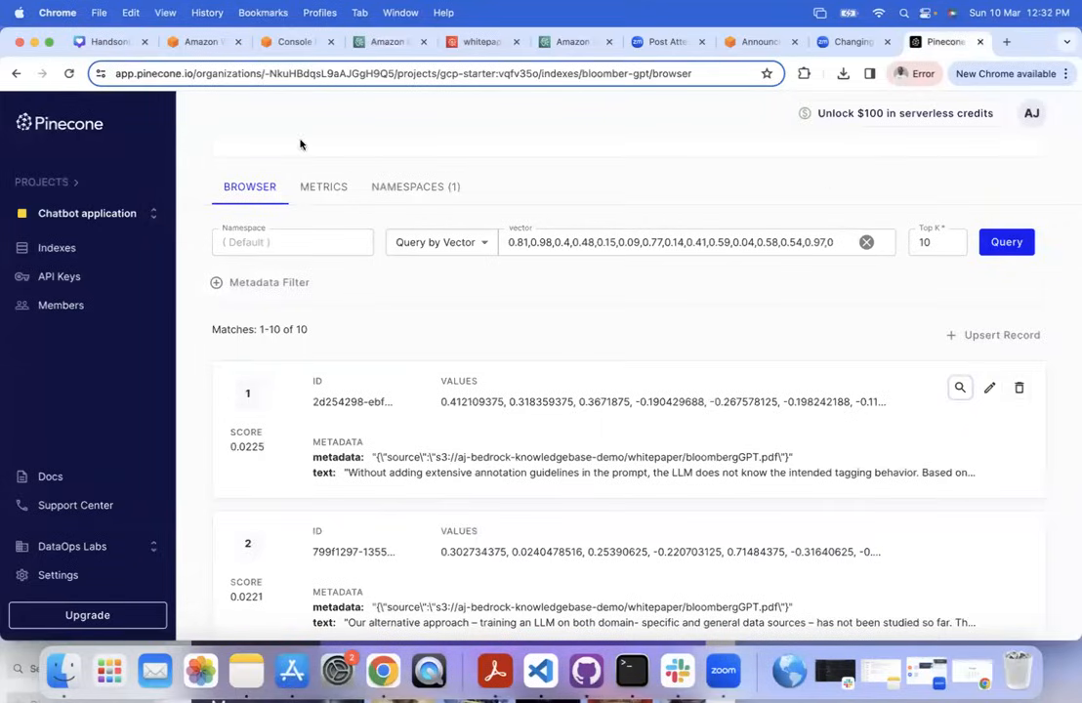
pyautogui.click(47, 248)
pyautogui.click(1001, 221)
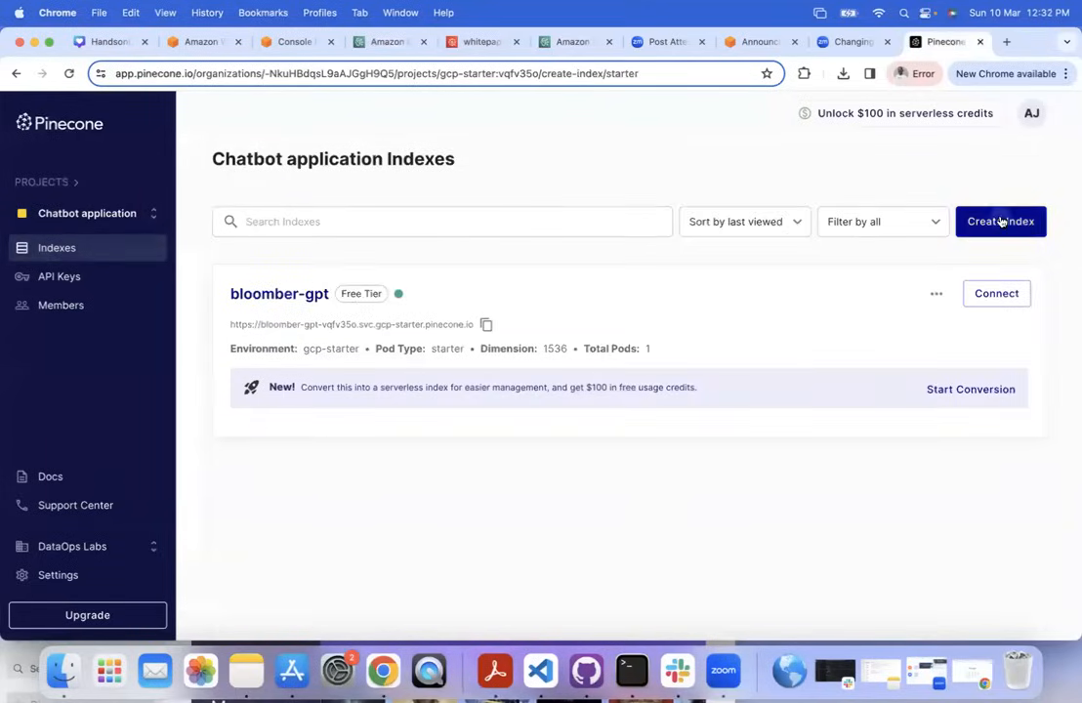
pyautogui.write('cricket')
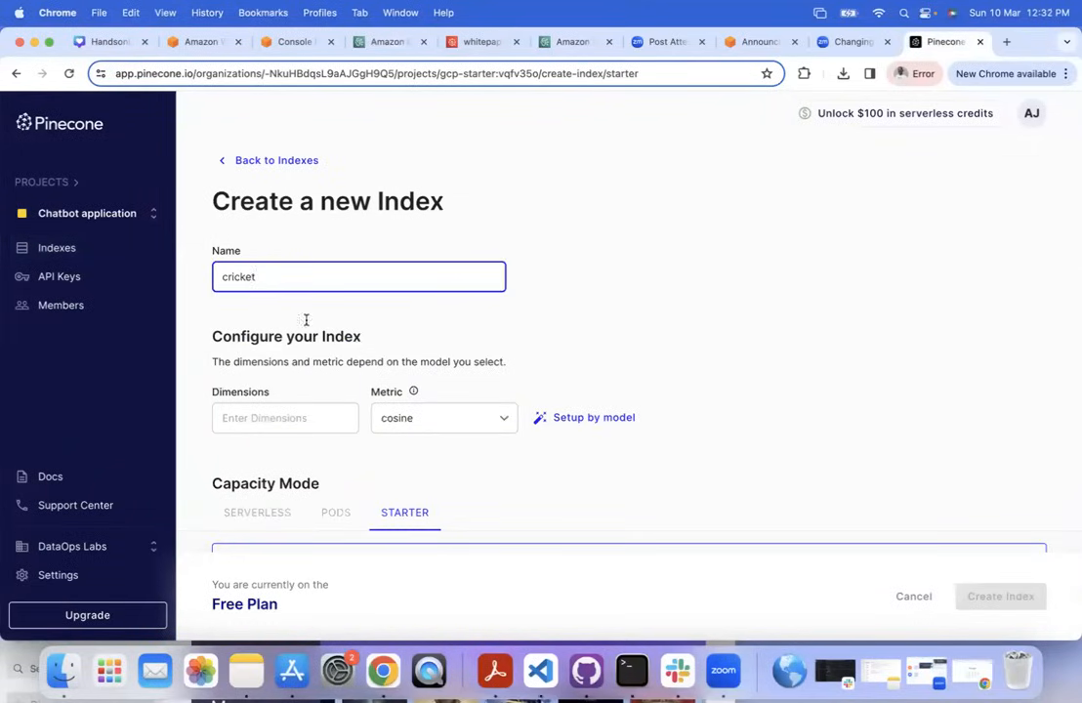
pyautogui.click(285, 417)
pyautogui.write('1')
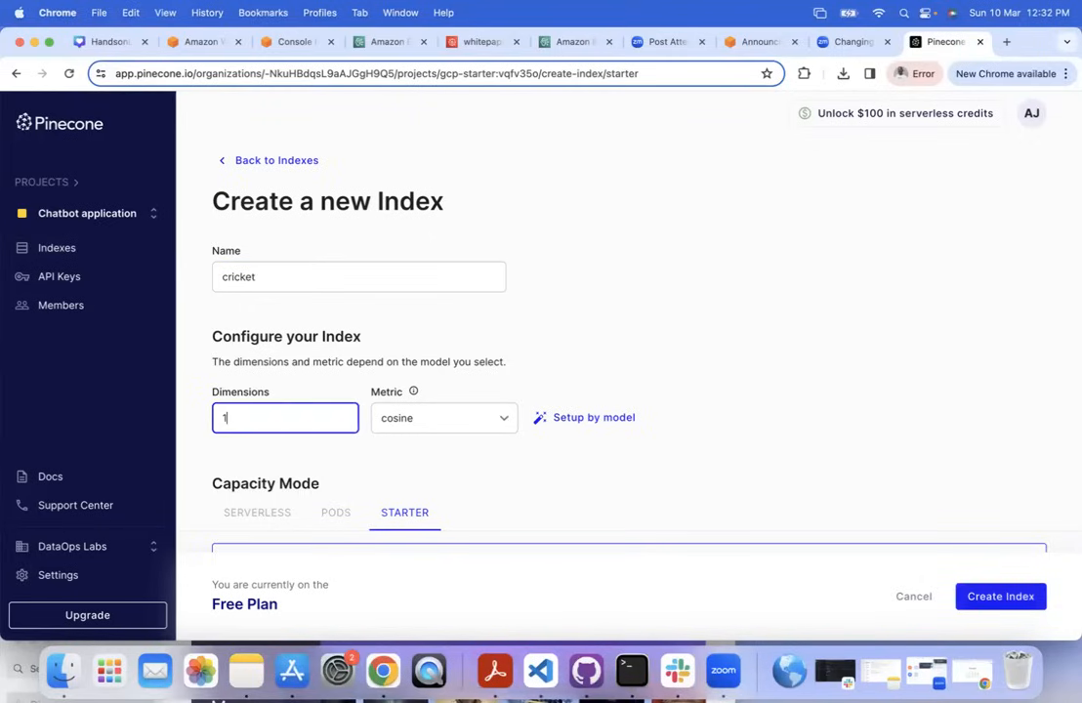
pyautogui.write(',538')
# Try to create the cricket index on the Starter capacity mode, and return to the project's index list.
pyautogui.click(751, 395)
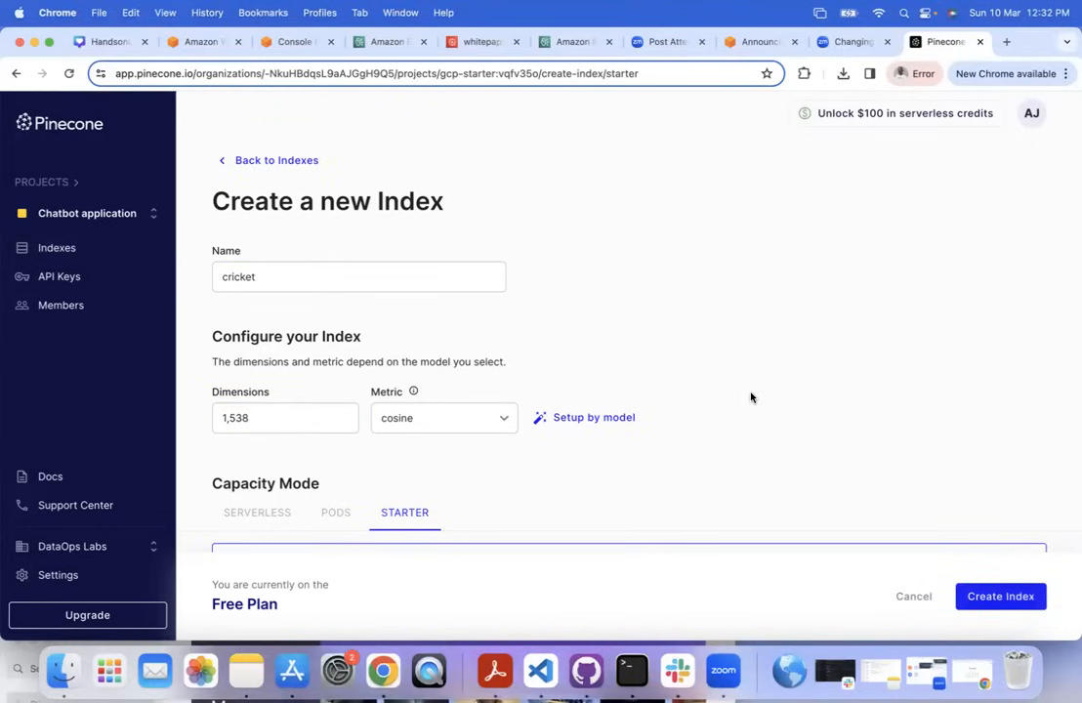
pyautogui.scroll(-2, 751, 396)
pyautogui.scroll(-6, 751, 398)
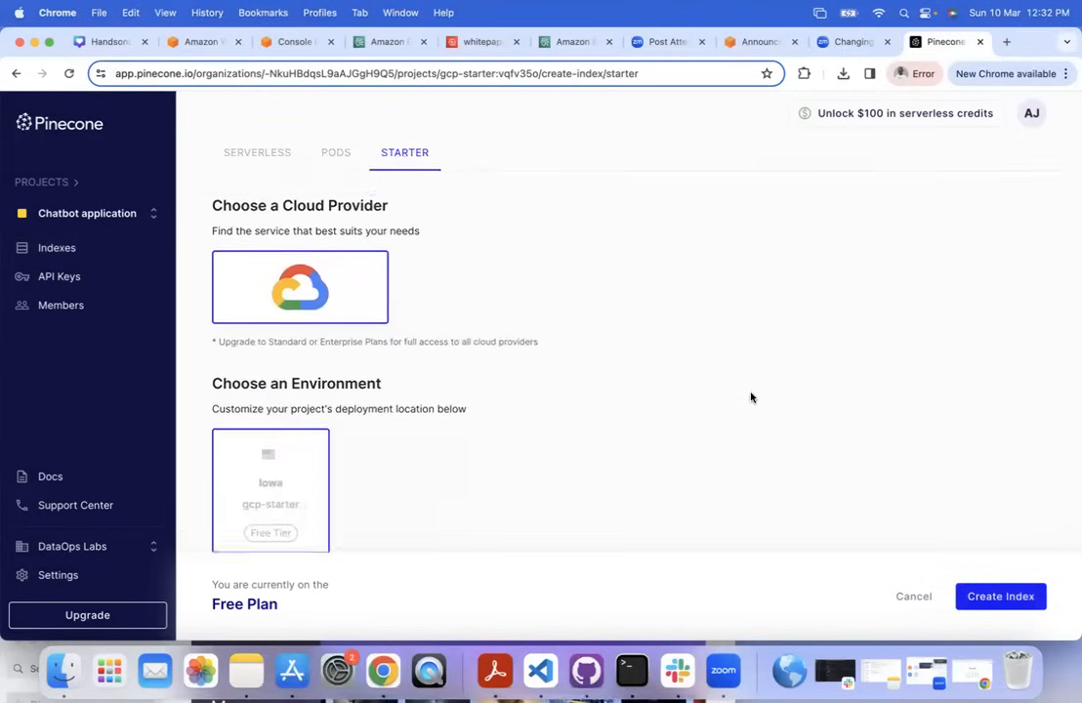
pyautogui.scroll(7, 751, 396)
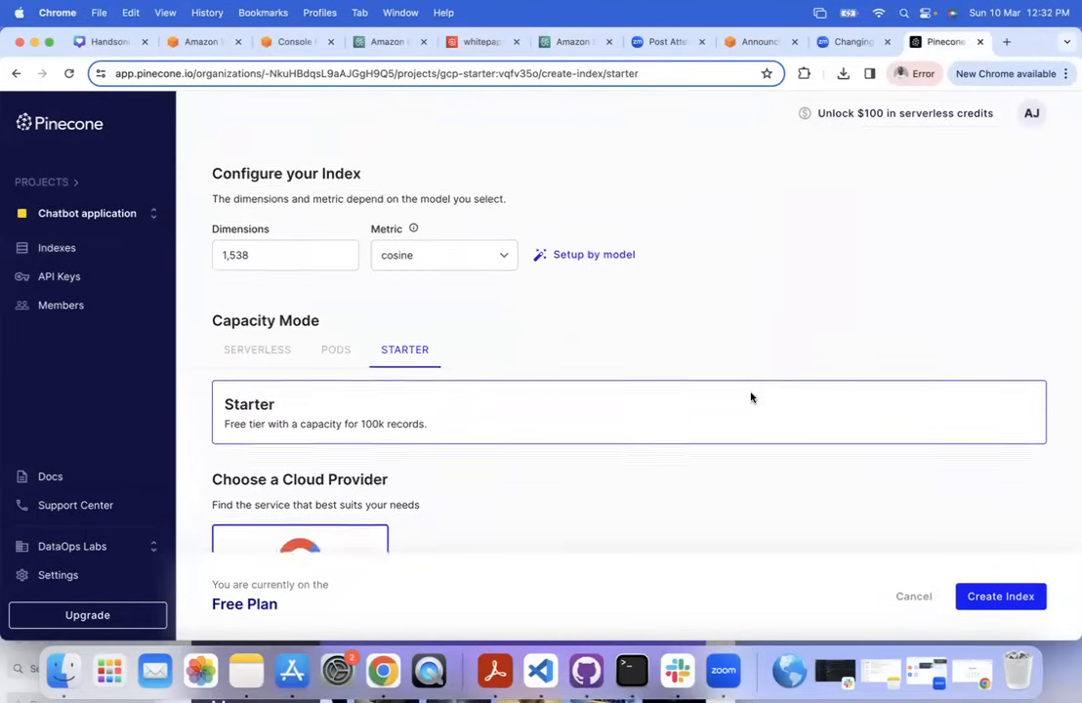
pyautogui.click(1016, 596)
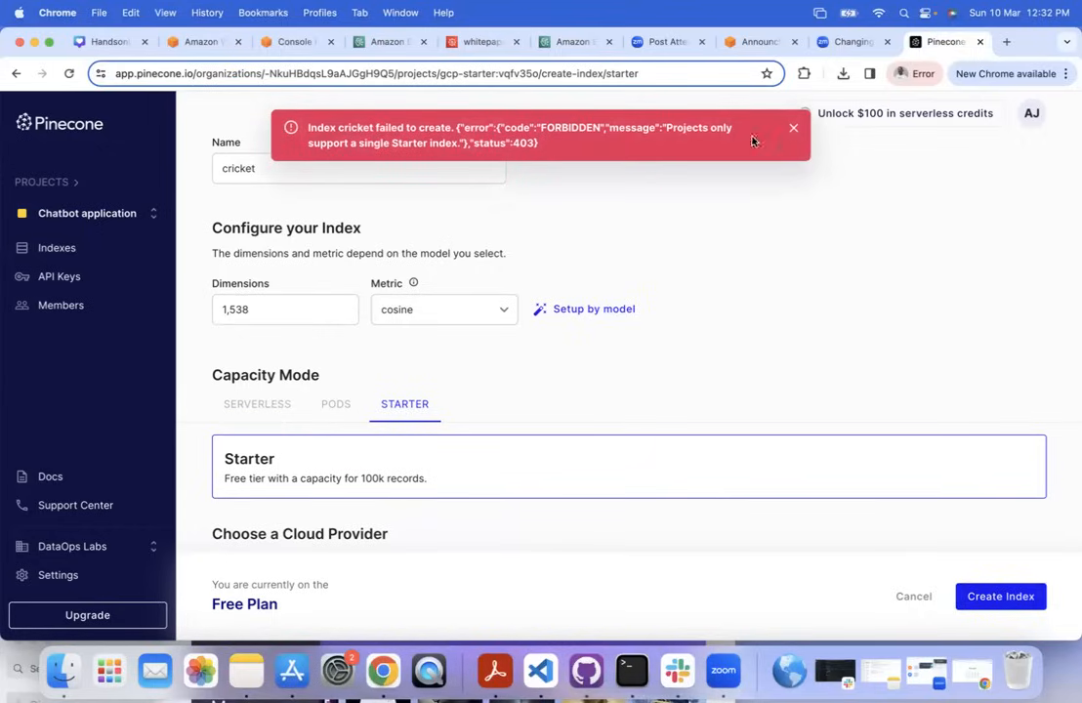
pyautogui.click(792, 131)
pyautogui.click(51, 248)
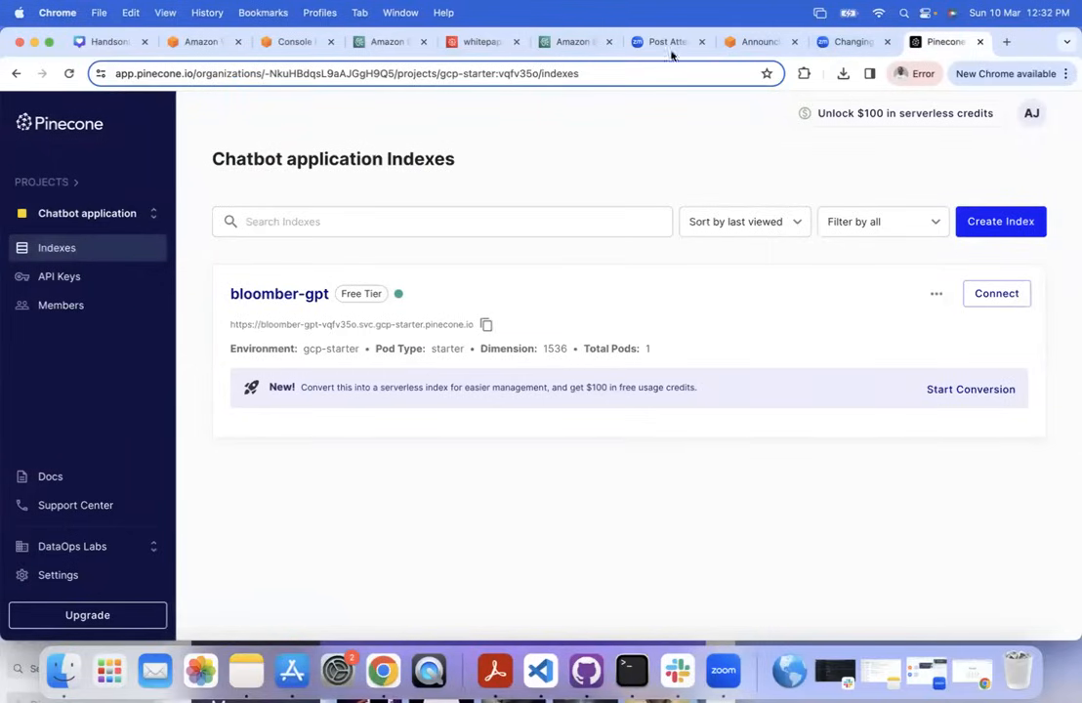
# Clear the optional Pinecone name space in the Bedrock knowledge base setup.
pyautogui.click(385, 42)
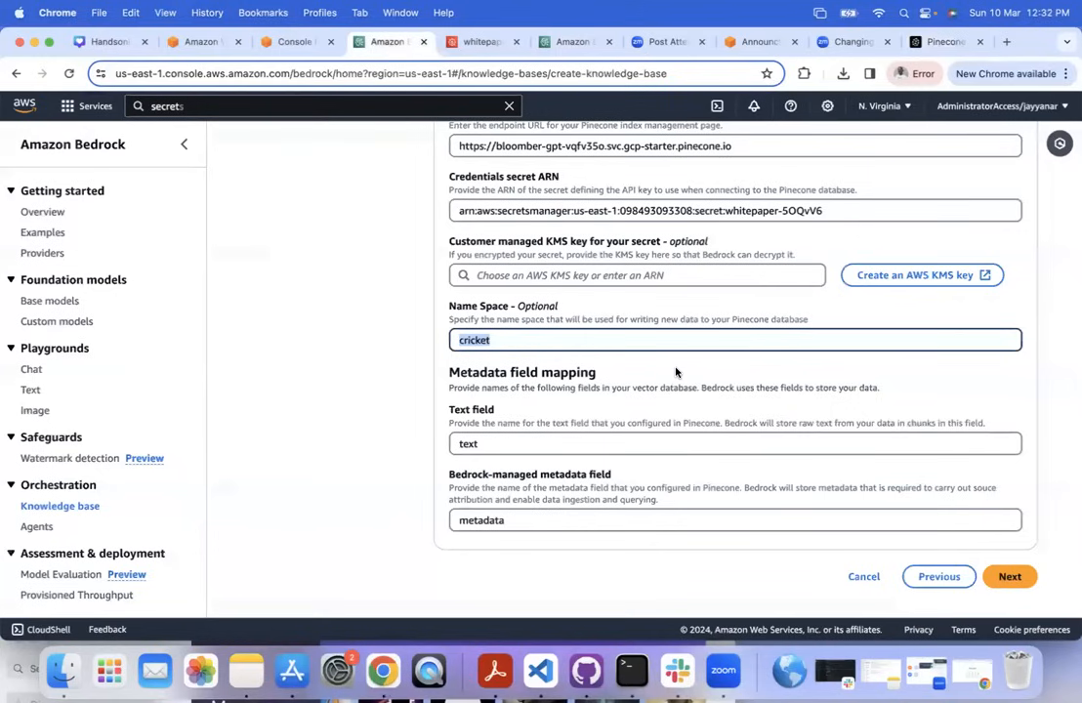
pyautogui.click(534, 339)
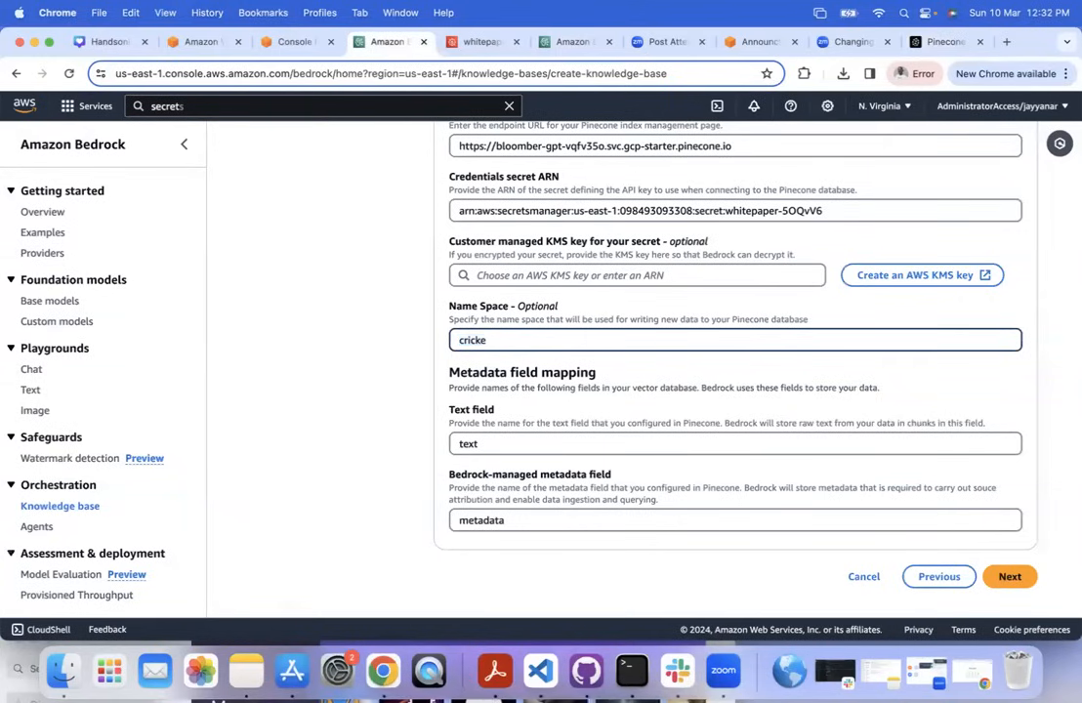
pyautogui.press('BackSpace')
pyautogui.press('BackSpace')
pyautogui.click(291, 350)
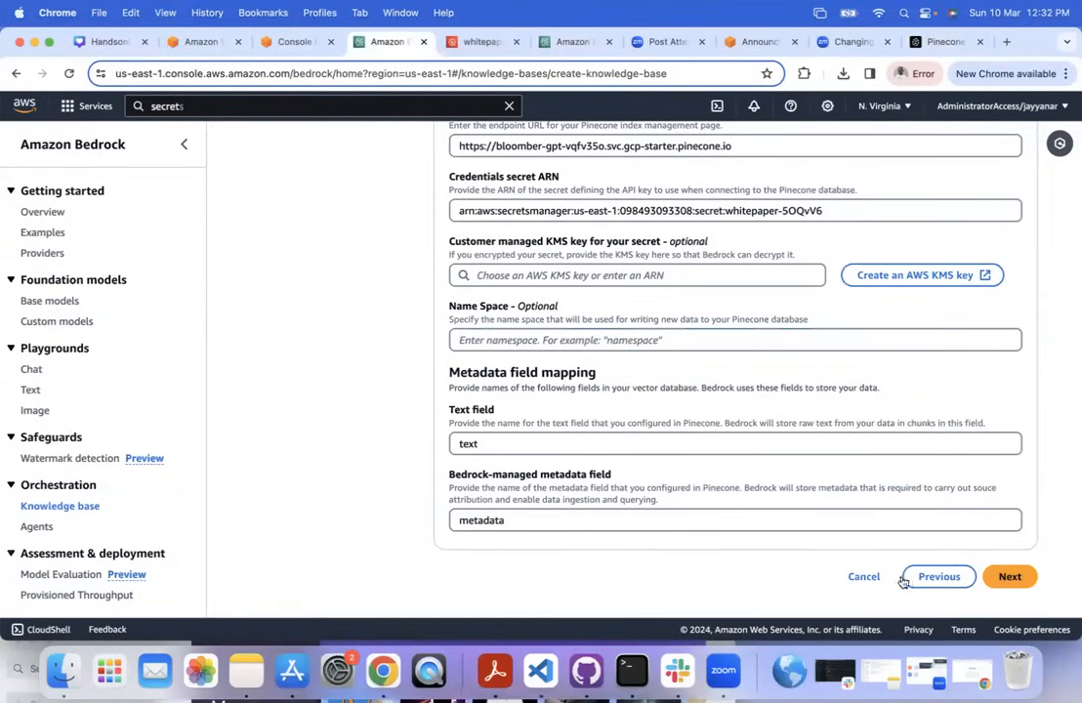
# Recheck the embeddings model and Pinecone vector store settings, and continue to the final review.
pyautogui.scroll(10, 1030, 374)
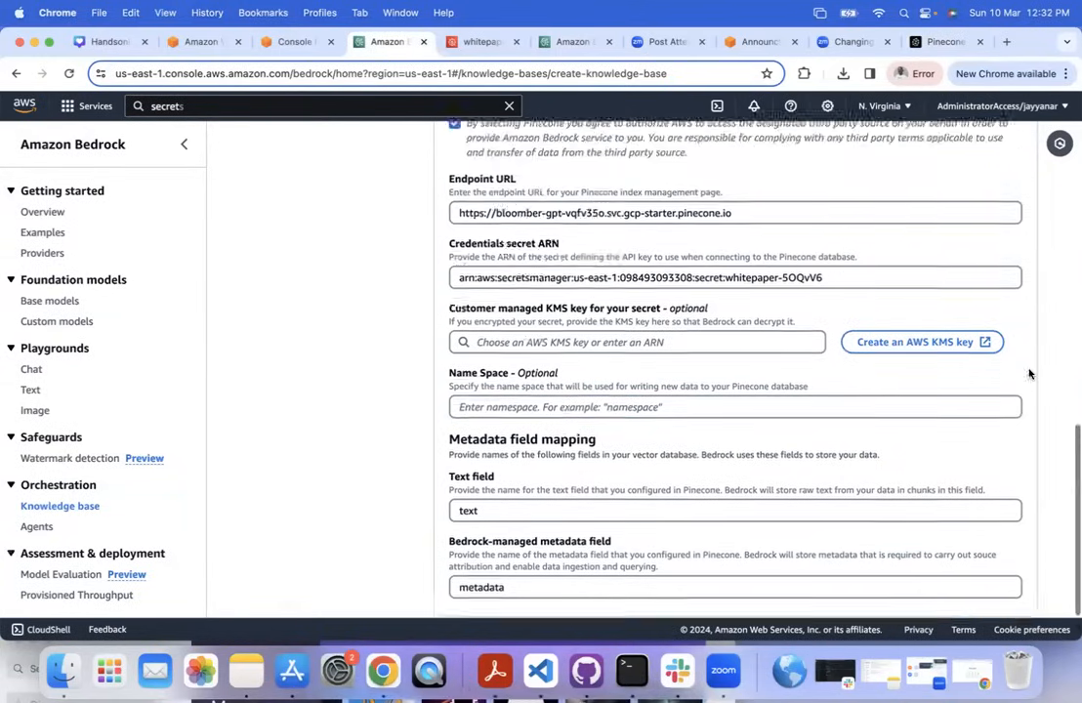
pyautogui.scroll(10, 1030, 373)
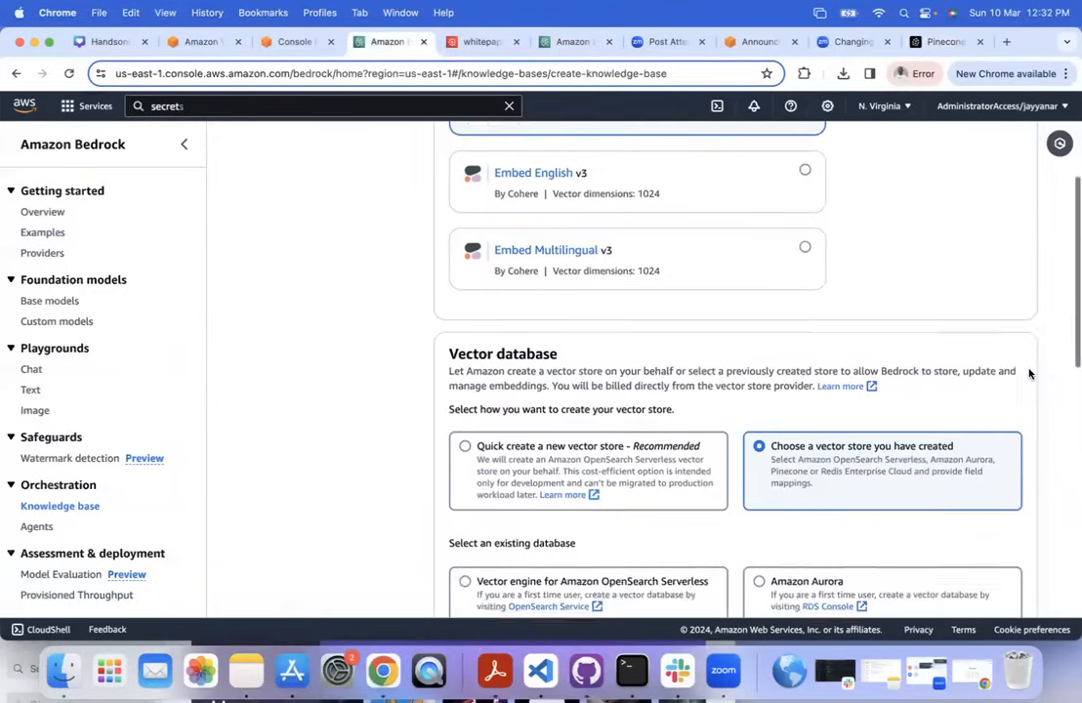
pyautogui.scroll(-8, 1030, 373)
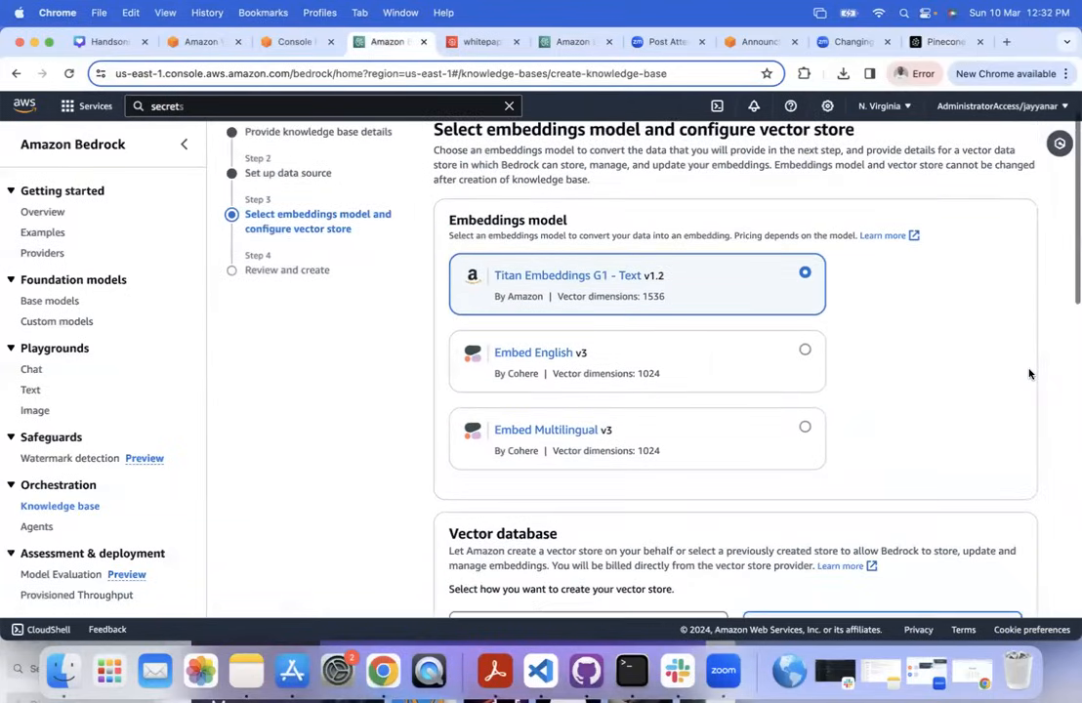
pyautogui.scroll(-10, 1030, 373)
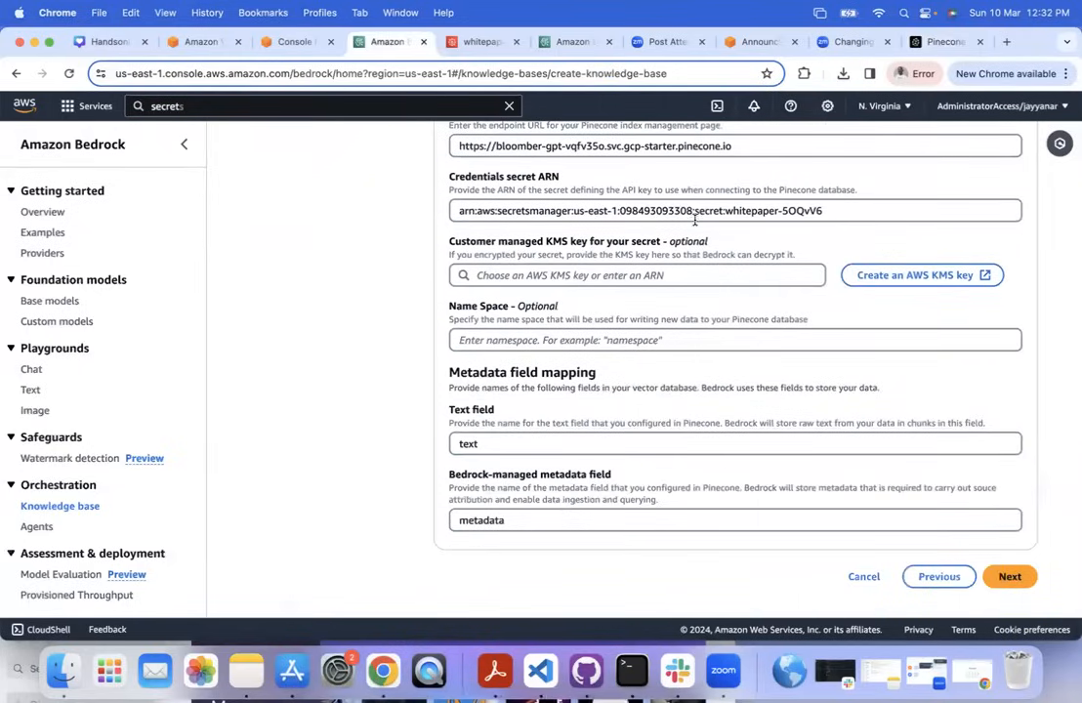
pyautogui.click(1011, 577)
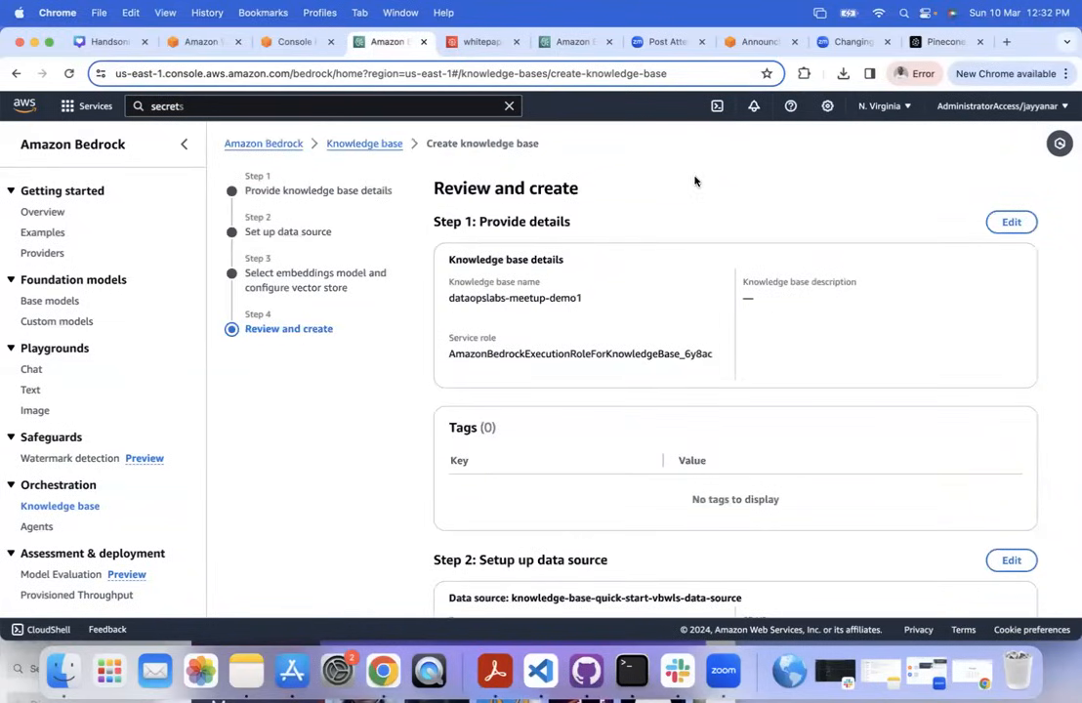
# Review the data source, embeddings and database configuration, and create the knowledge base.
pyautogui.scroll(-10, 867, 299)
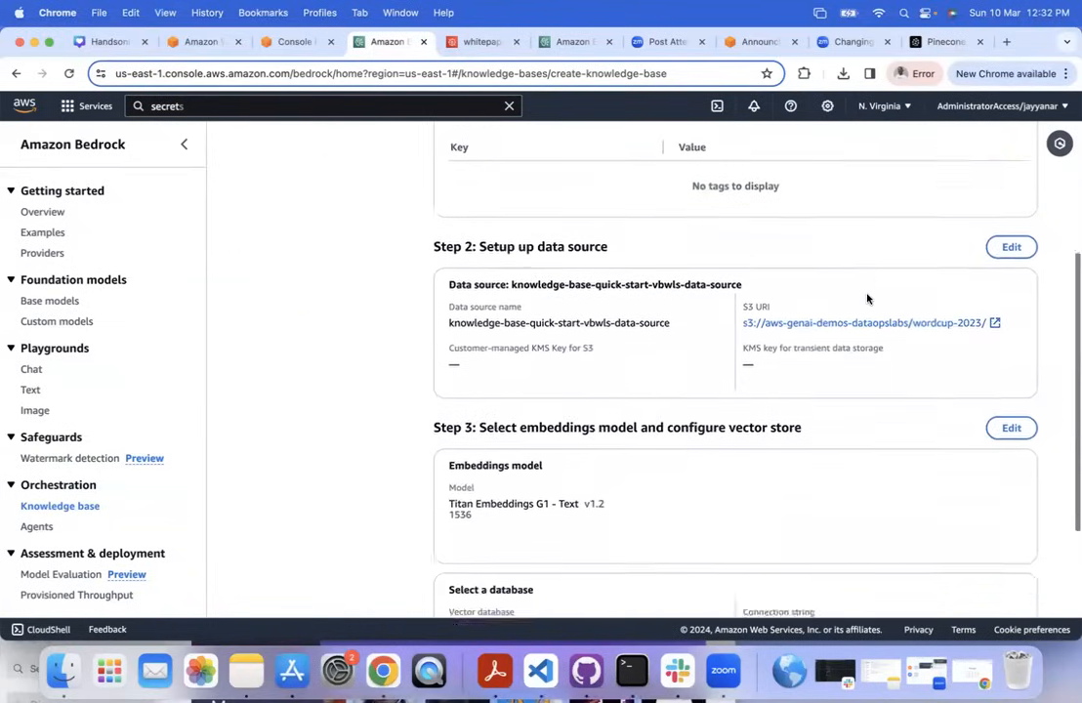
pyautogui.scroll(-1, 868, 299)
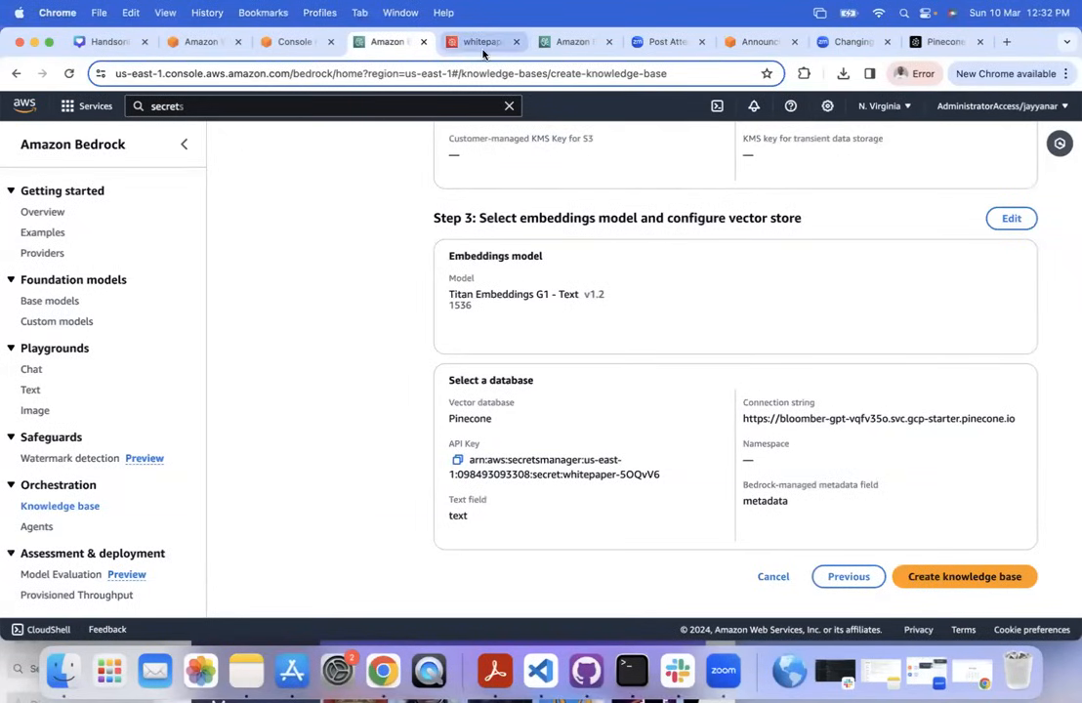
pyautogui.click(297, 108)
pyautogui.moveTo(297, 108); pyautogui.dragTo(106, 109)
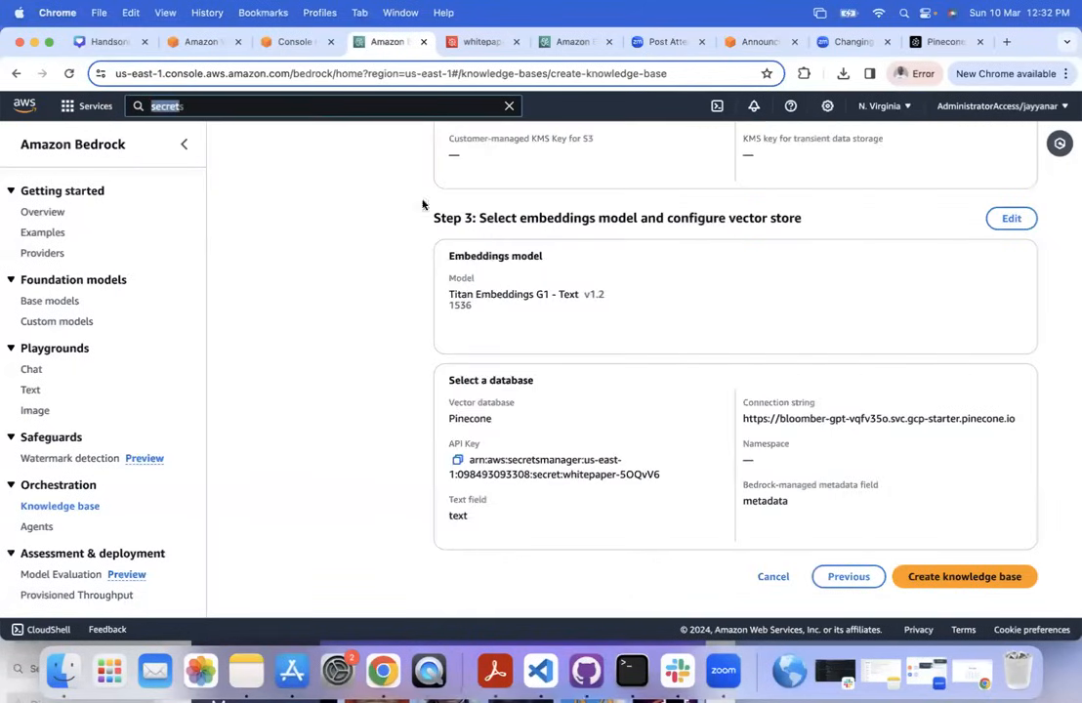
pyautogui.click(980, 582)
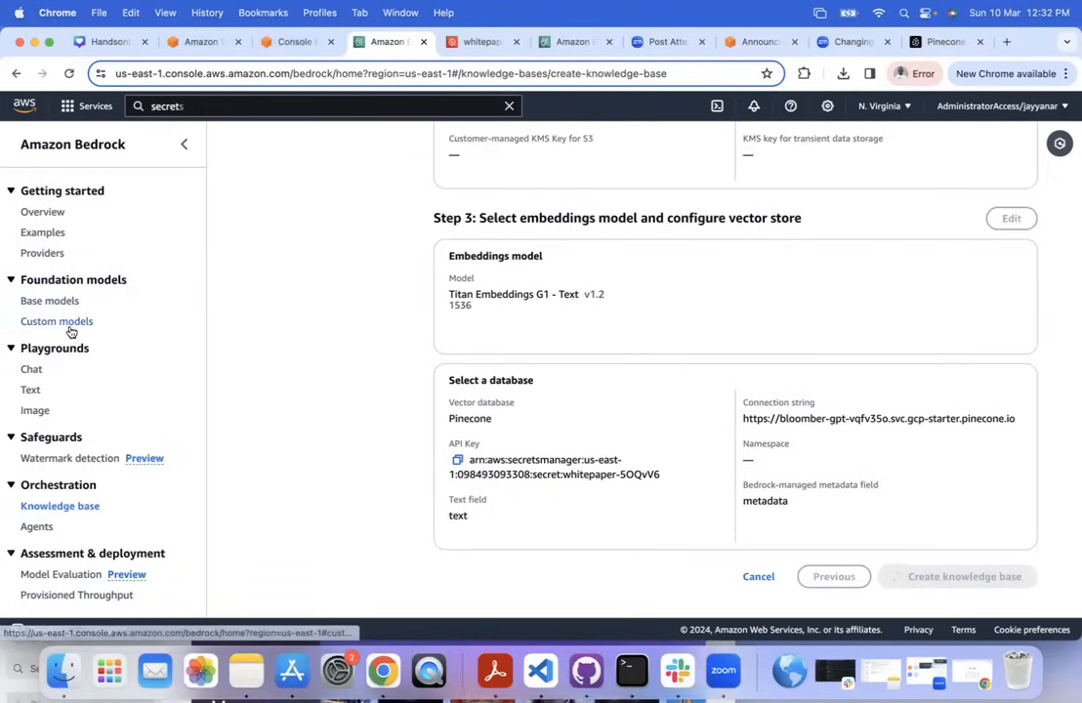
# Search the AWS services for "s3" and open the S3 console in a separate browser tab.
pyautogui.click(153, 105)
pyautogui.write('s3')
pyautogui.keyDown('super'); pyautogui.click(357, 217); pyautogui.keyUp('super')
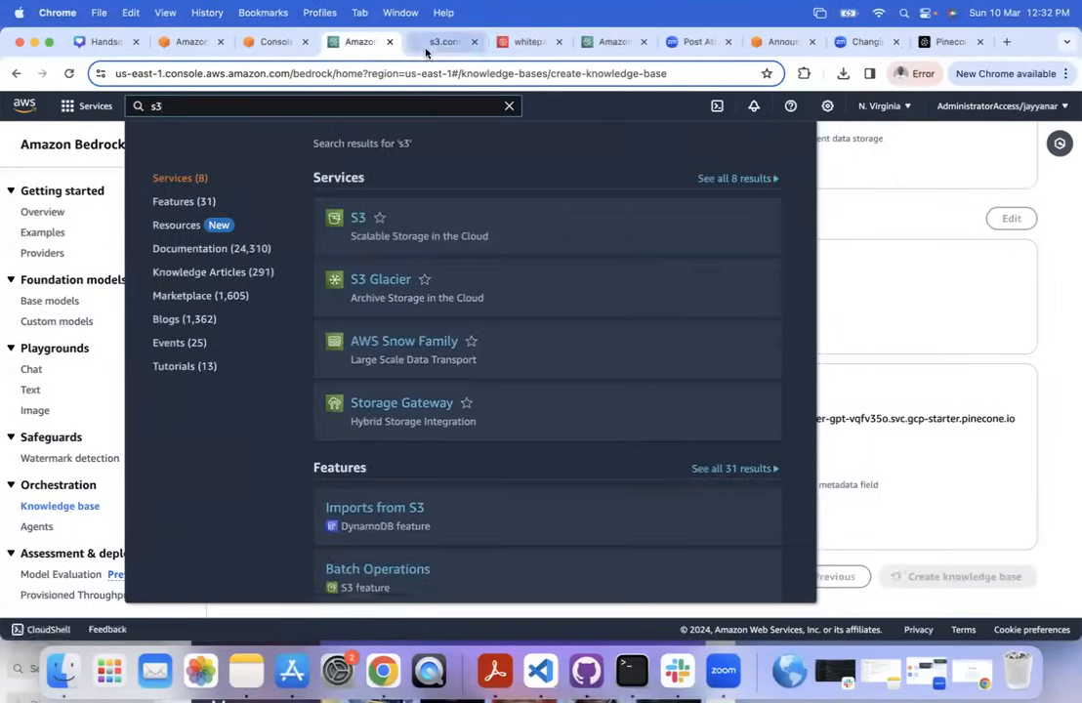
pyautogui.click(426, 51)
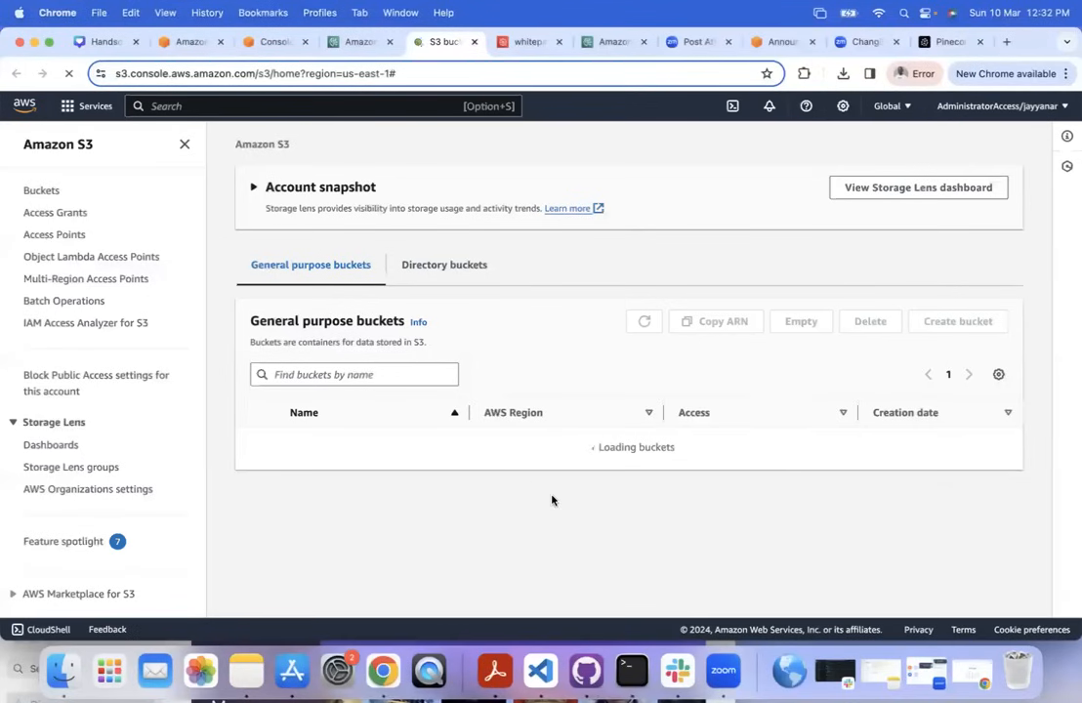
# Filter the buckets by "demo" and open cricket-batting.txt from the wordcup-2023 folder of aws-genai-demos-dataopslabs.
pyautogui.click(360, 373)
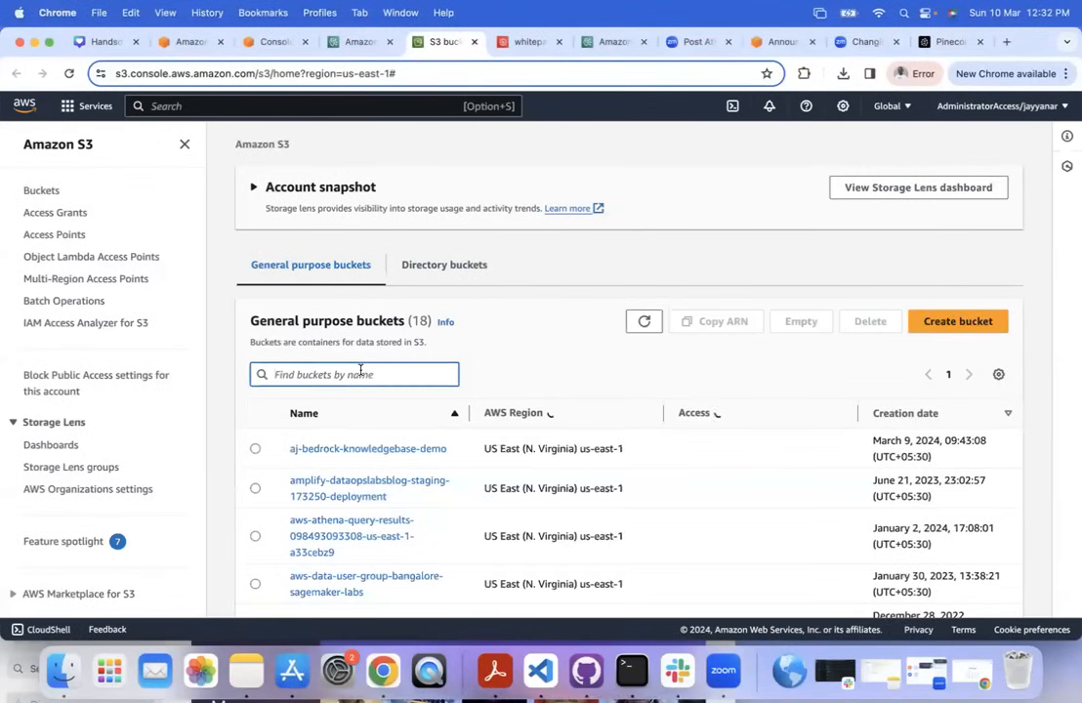
pyautogui.write('demo')
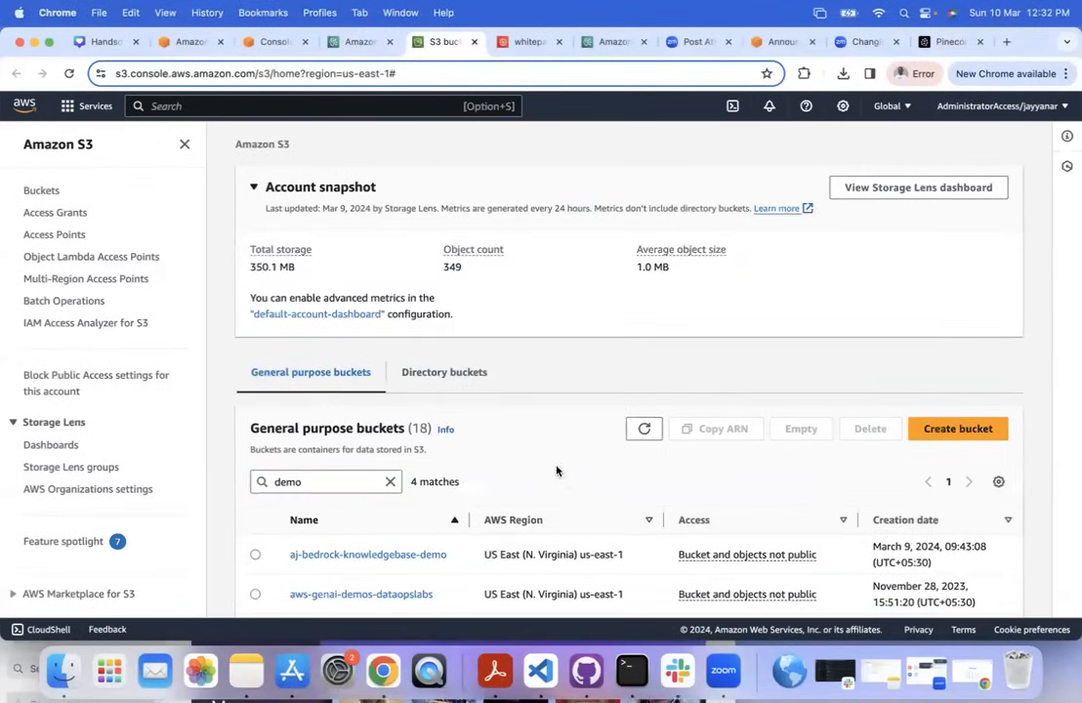
pyautogui.click(368, 593)
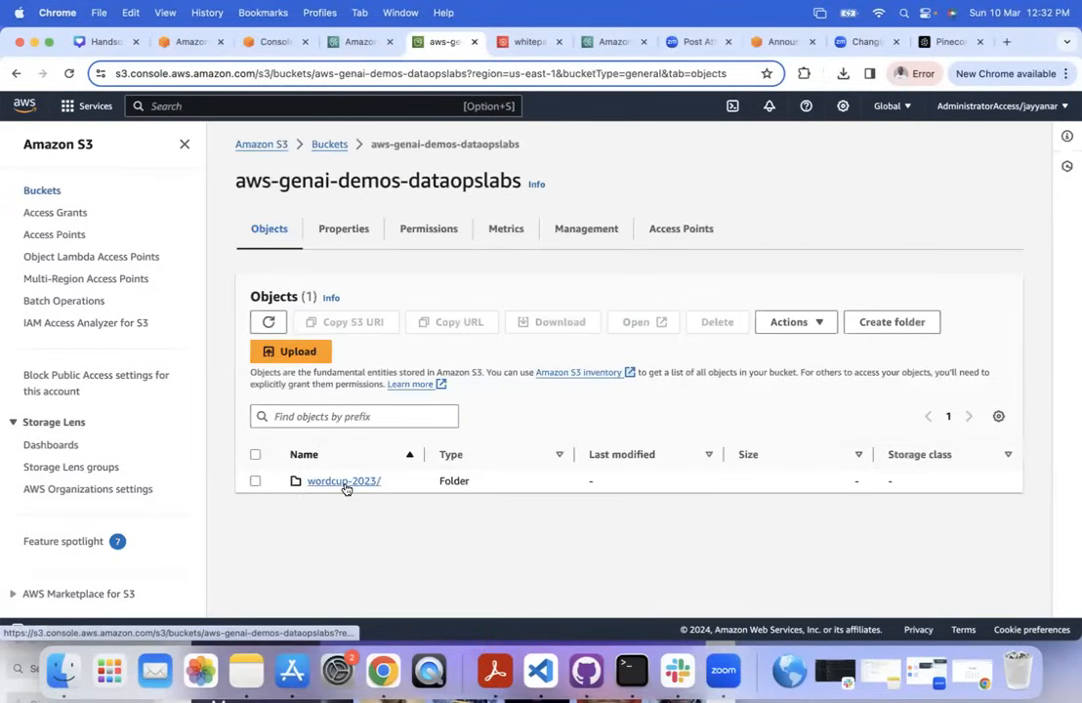
pyautogui.click(345, 484)
pyautogui.click(363, 495)
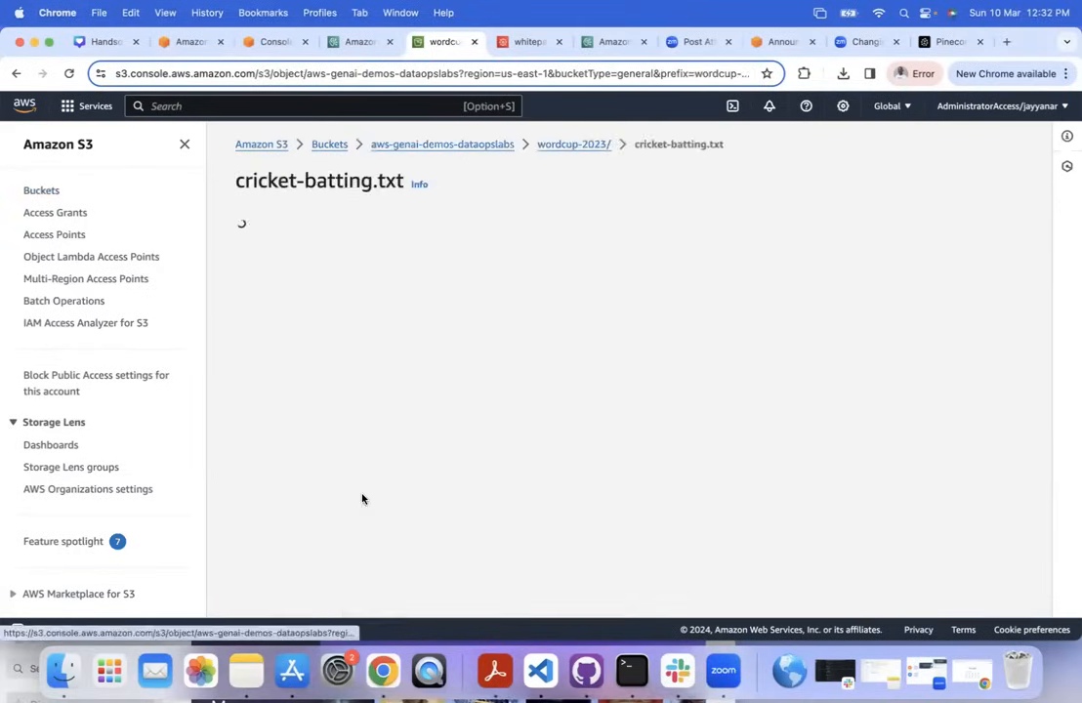
pyautogui.click(848, 182)
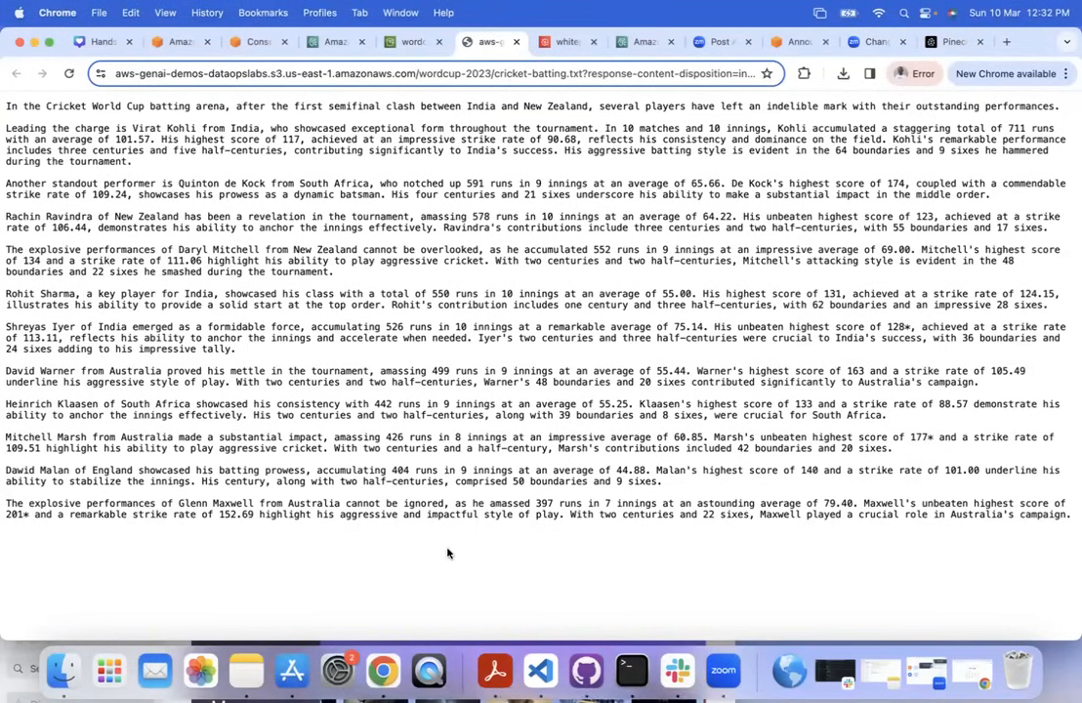
# Examine the player performance paragraphs in cricket-batting.txt, highlighting passages while reading.
pyautogui.moveTo(1070, 517); pyautogui.dragTo(8, 170)
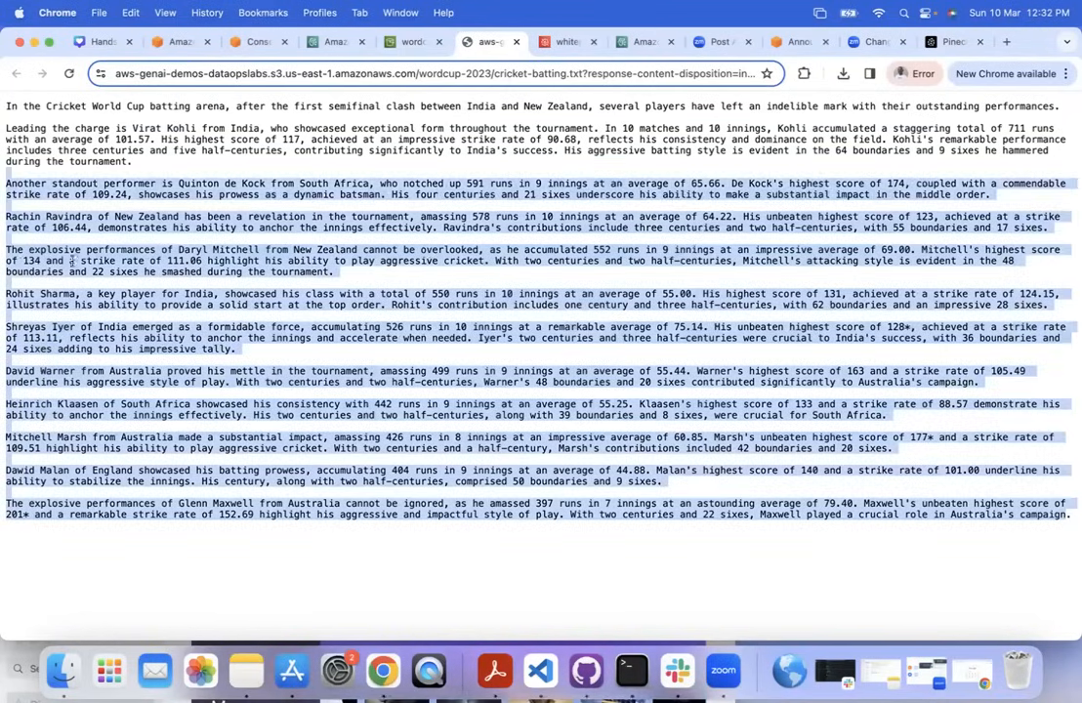
pyautogui.click(70, 241)
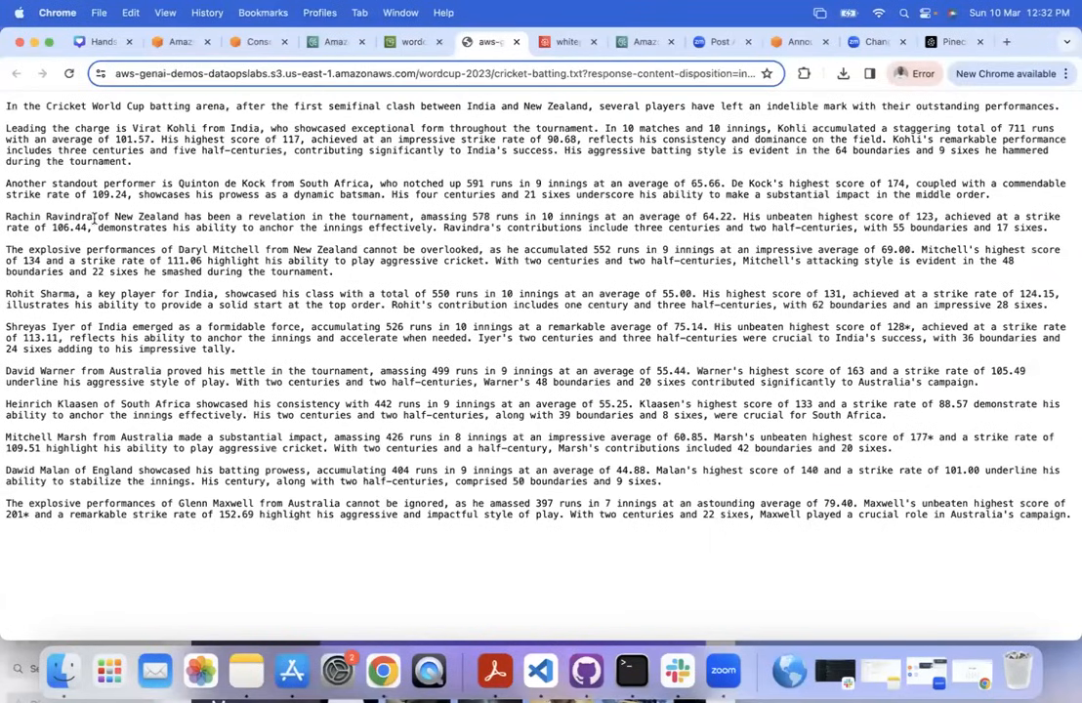
pyautogui.moveTo(94, 218); pyautogui.dragTo(5, 219)
pyautogui.moveTo(70, 305); pyautogui.dragTo(5, 284)
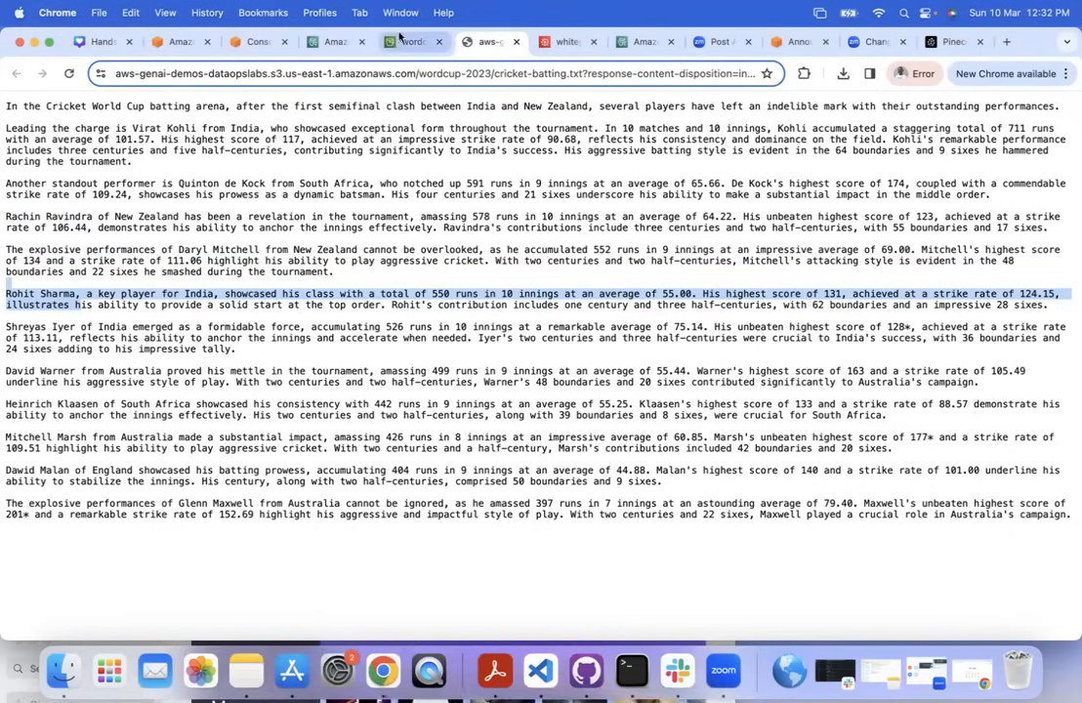
# Check the creation status of the dataopslabs-meetup-demo1 knowledge base in Bedrock.
pyautogui.click(337, 41)
pyautogui.click(470, 44)
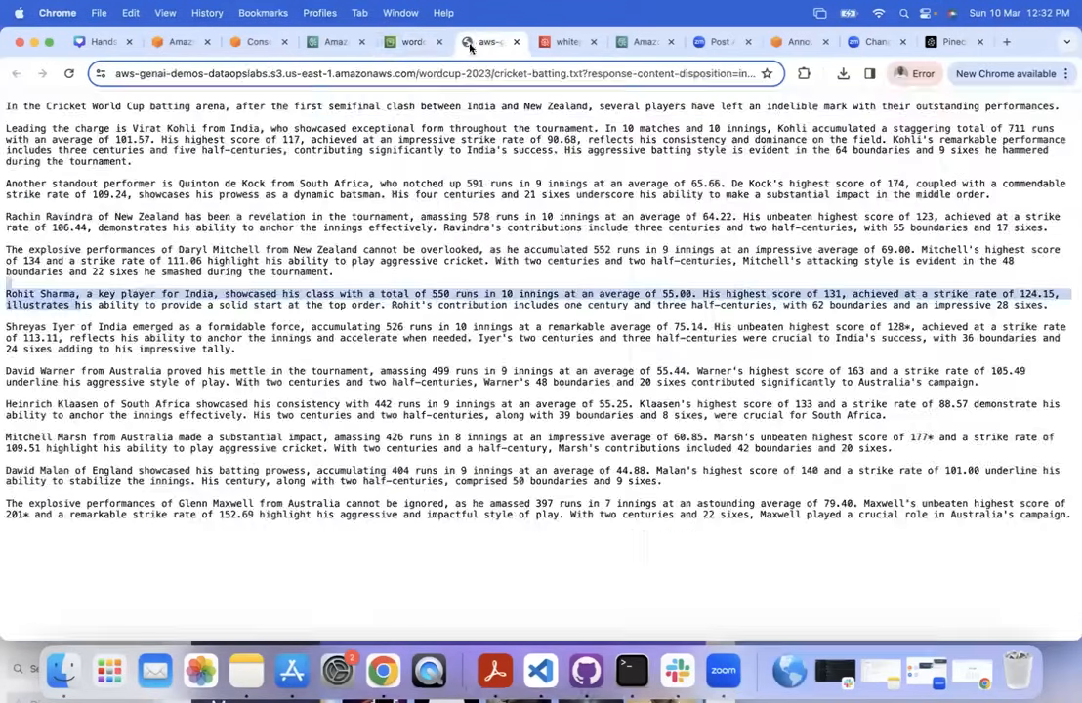
pyautogui.click(333, 41)
pyautogui.click(909, 161)
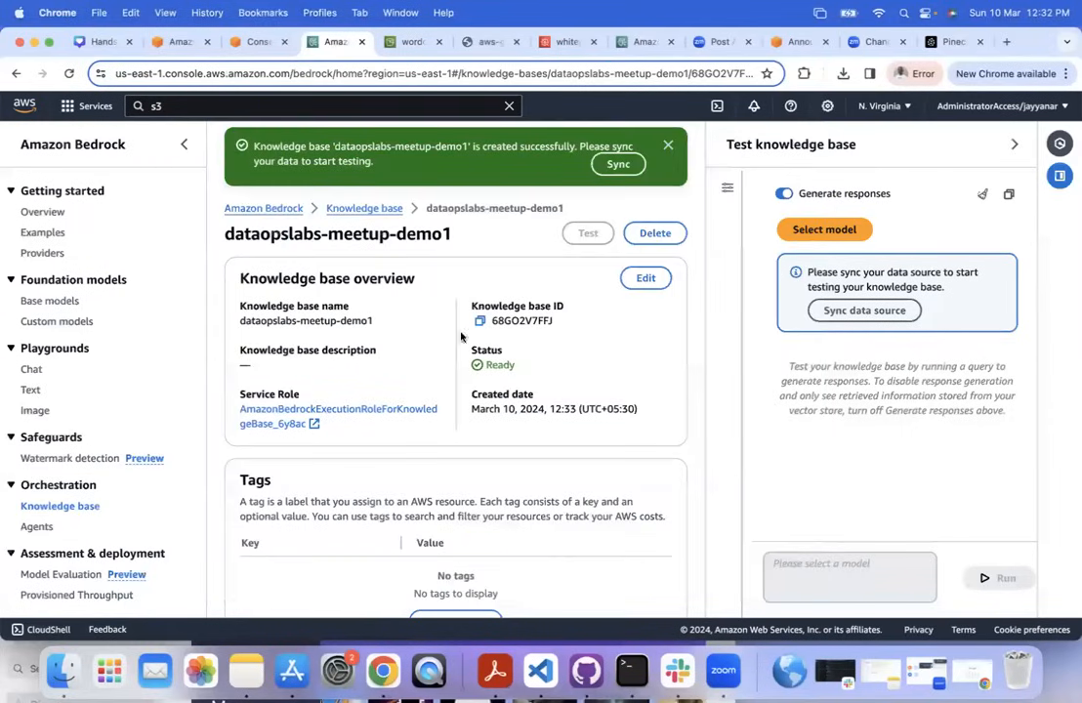
# Open india-cricket-matches.txt from the wordcup-2023 folder in S3 and examine its match summaries.
pyautogui.click(412, 42)
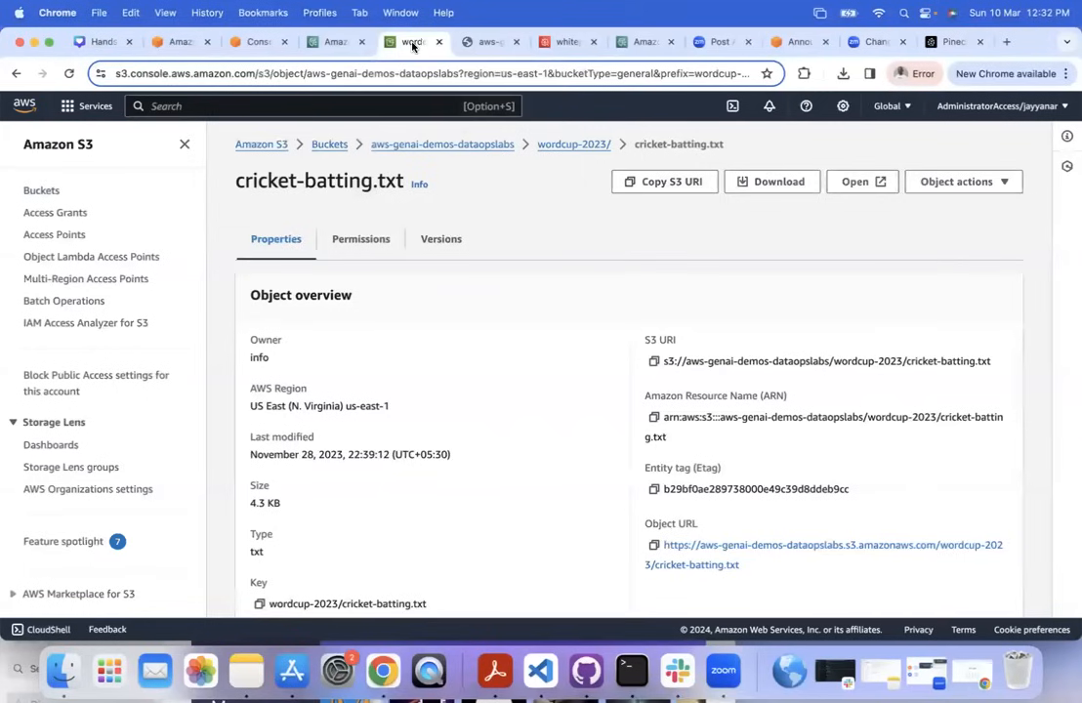
pyautogui.click(590, 144)
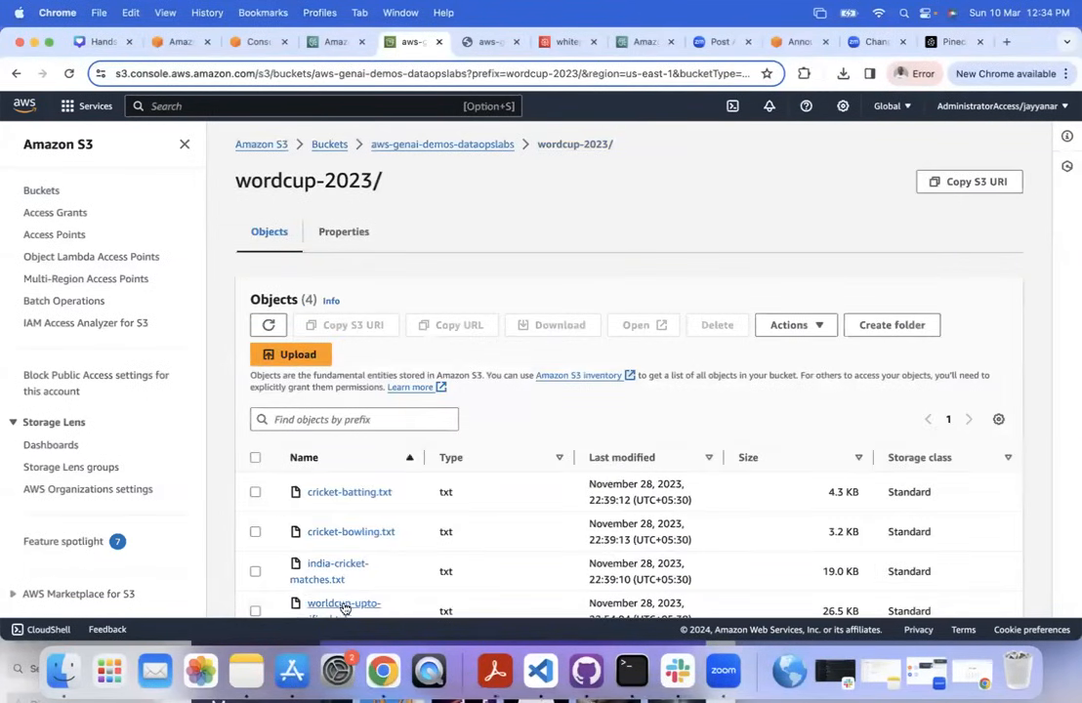
pyautogui.click(339, 574)
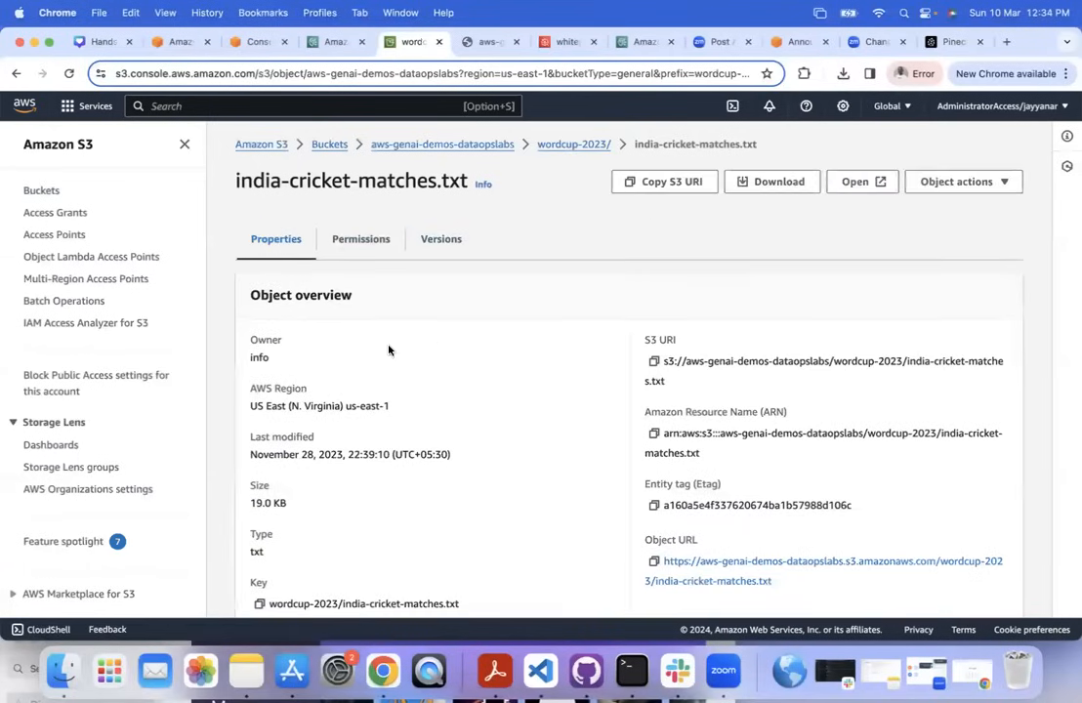
pyautogui.click(848, 182)
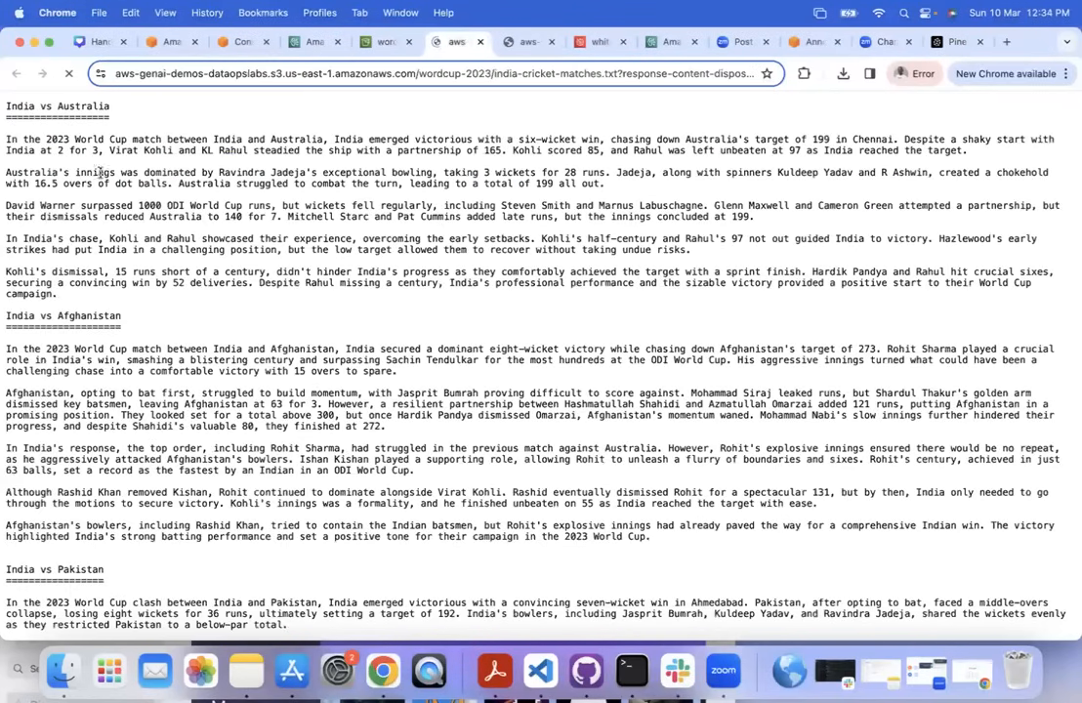
pyautogui.moveTo(93, 106); pyautogui.dragTo(203, 667)
pyautogui.moveTo(177, 379); pyautogui.dragTo(8, 404)
pyautogui.click(527, 43)
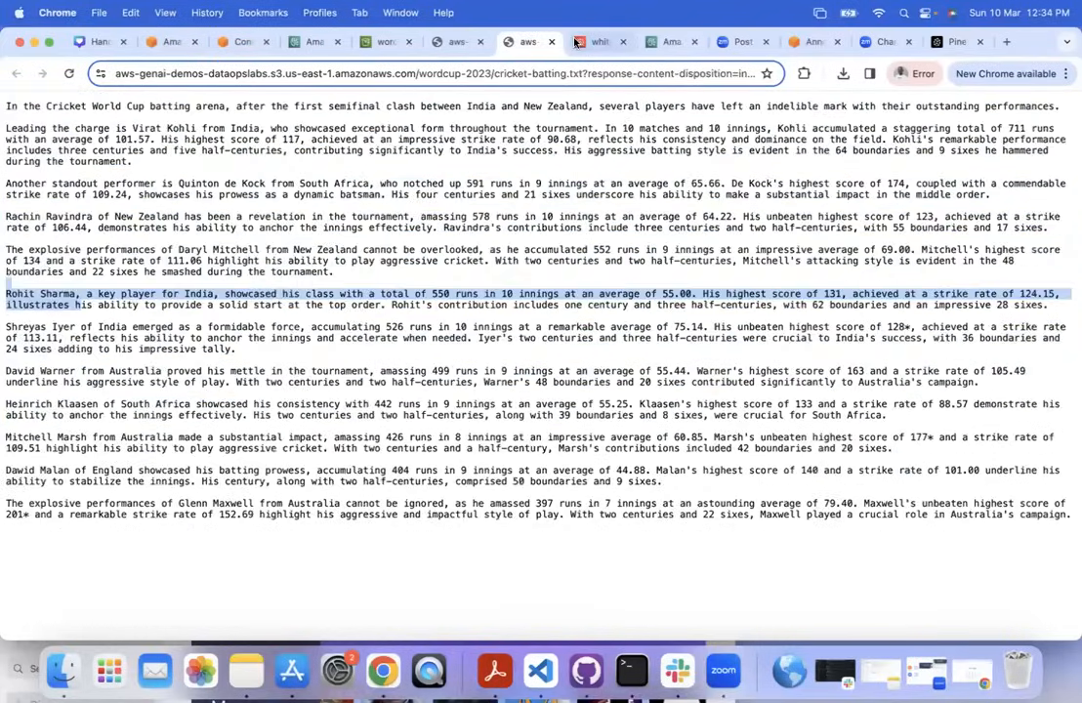
pyautogui.click(379, 43)
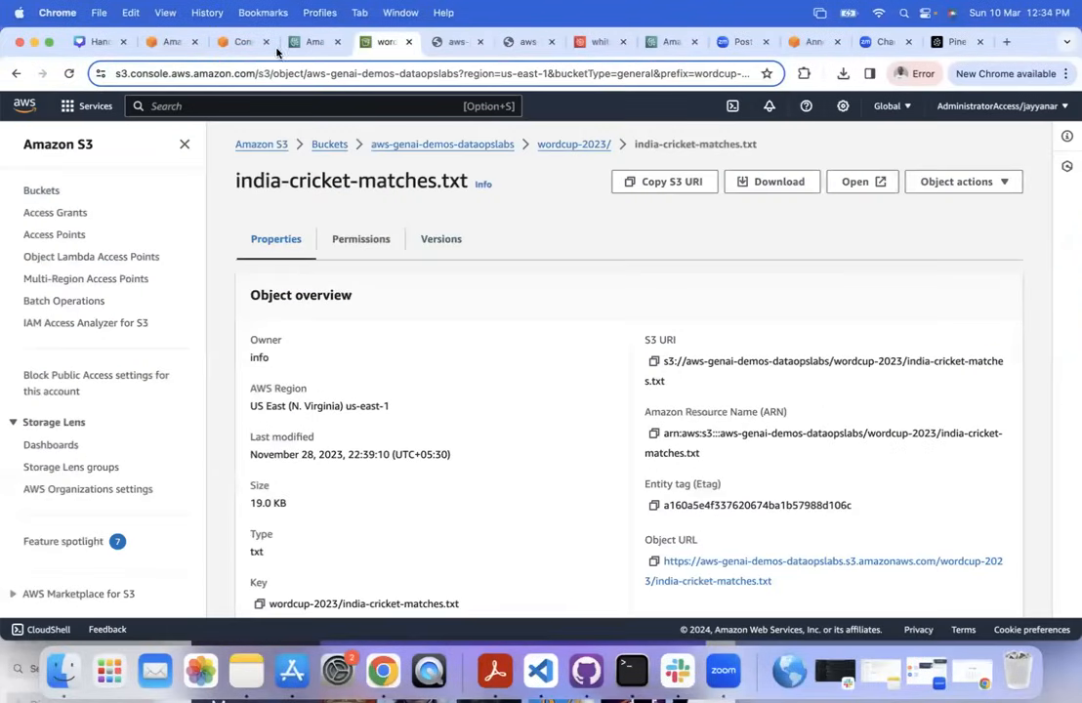
# Reopen the dataopslabs-meetup-demo1 knowledge base in Bedrock, collapse its test pane and sync its S3 data source.
pyautogui.click(311, 42)
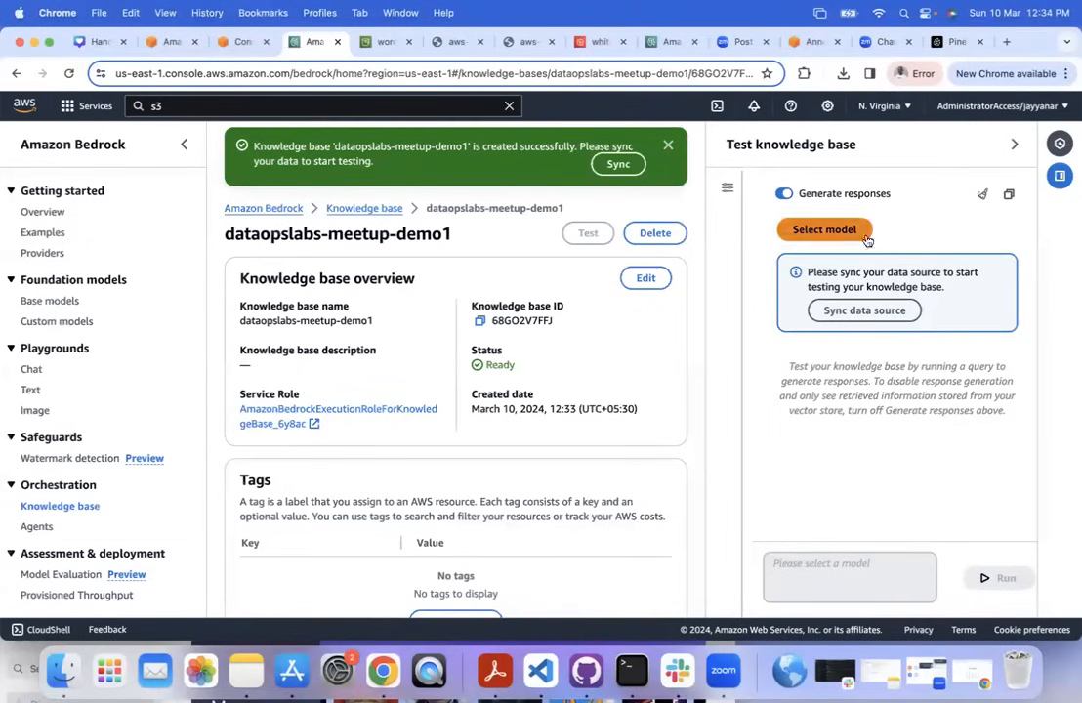
pyautogui.click(391, 210)
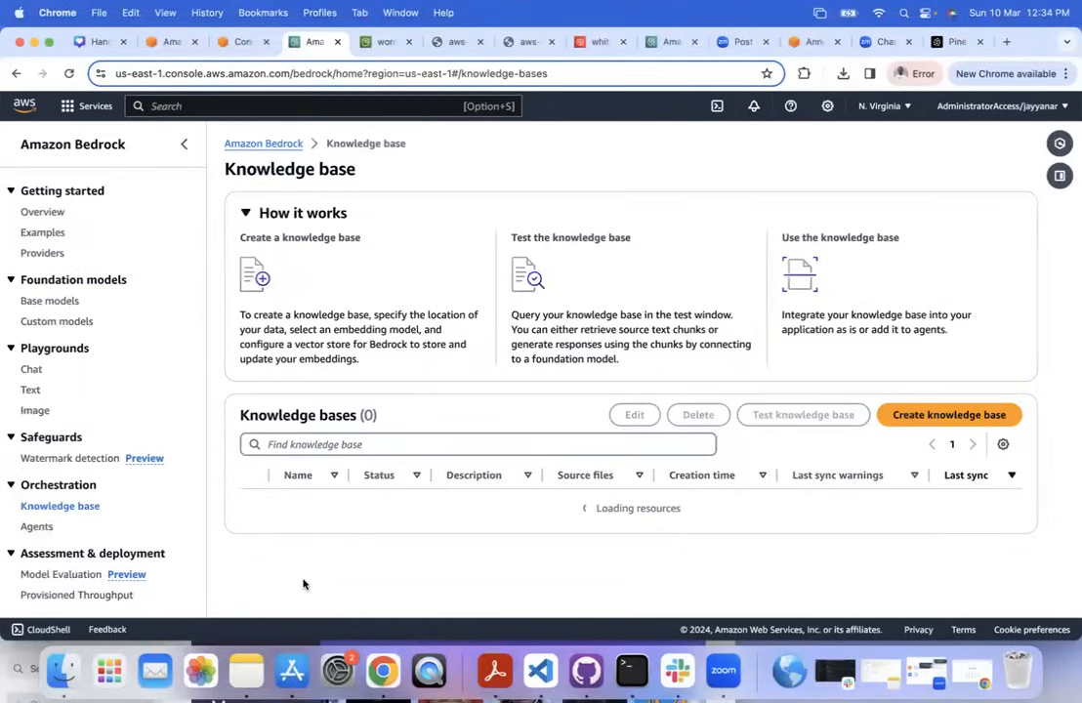
pyautogui.click(353, 561)
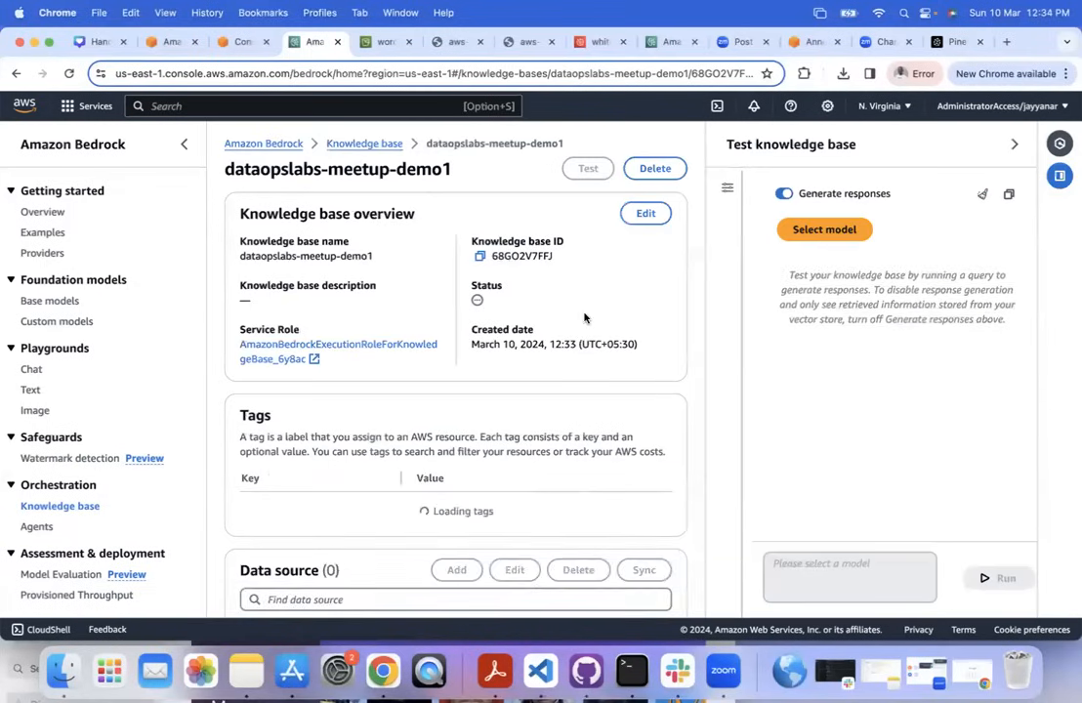
pyautogui.scroll(-1, 591, 506)
pyautogui.scroll(-7, 591, 505)
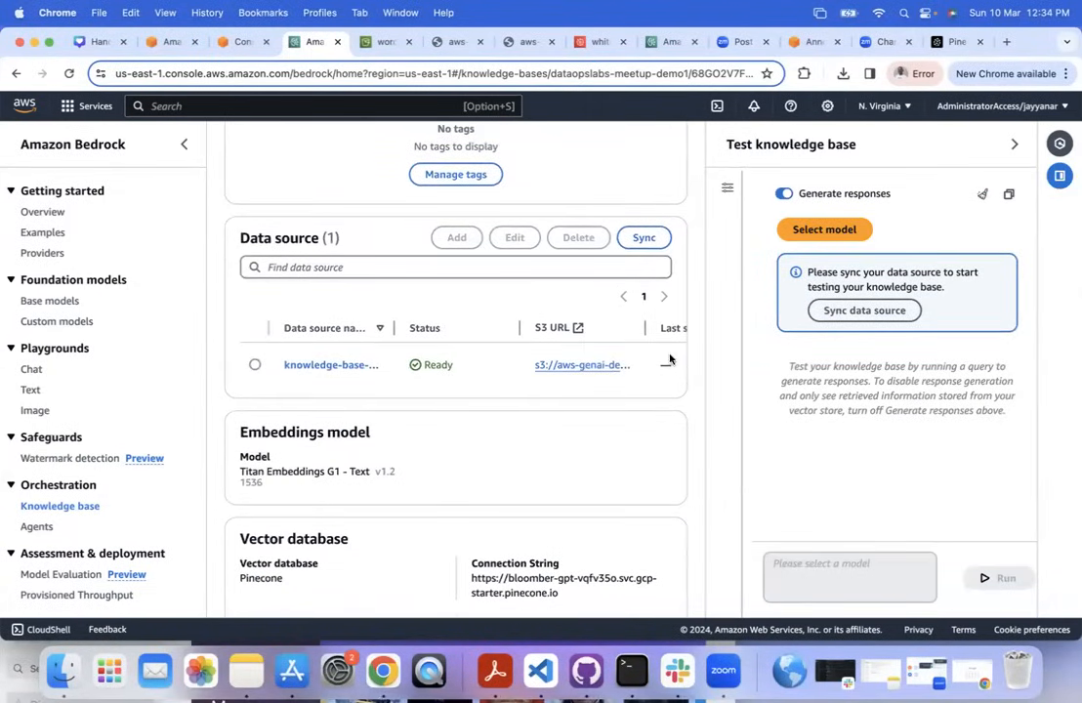
pyautogui.click(1013, 145)
pyautogui.click(254, 328)
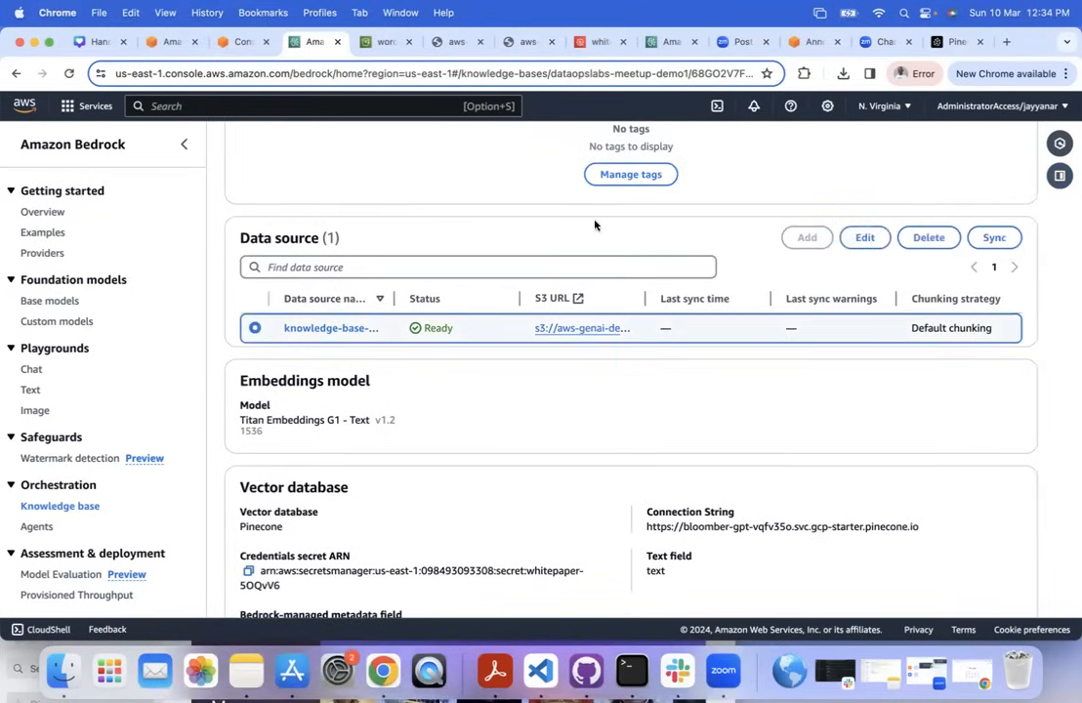
pyautogui.click(993, 238)
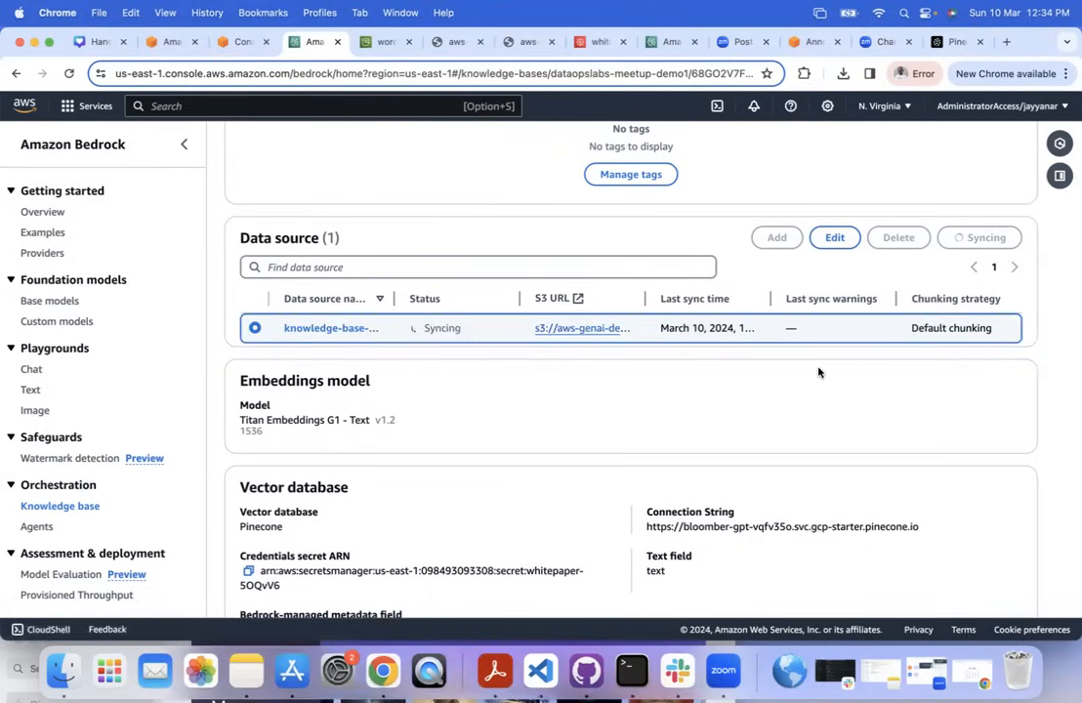
# Check the knowledge base's embeddings model, and examine the details and stored records of the bloomber-gpt index in Pinecone.
pyautogui.moveTo(278, 440); pyautogui.dragTo(235, 412)
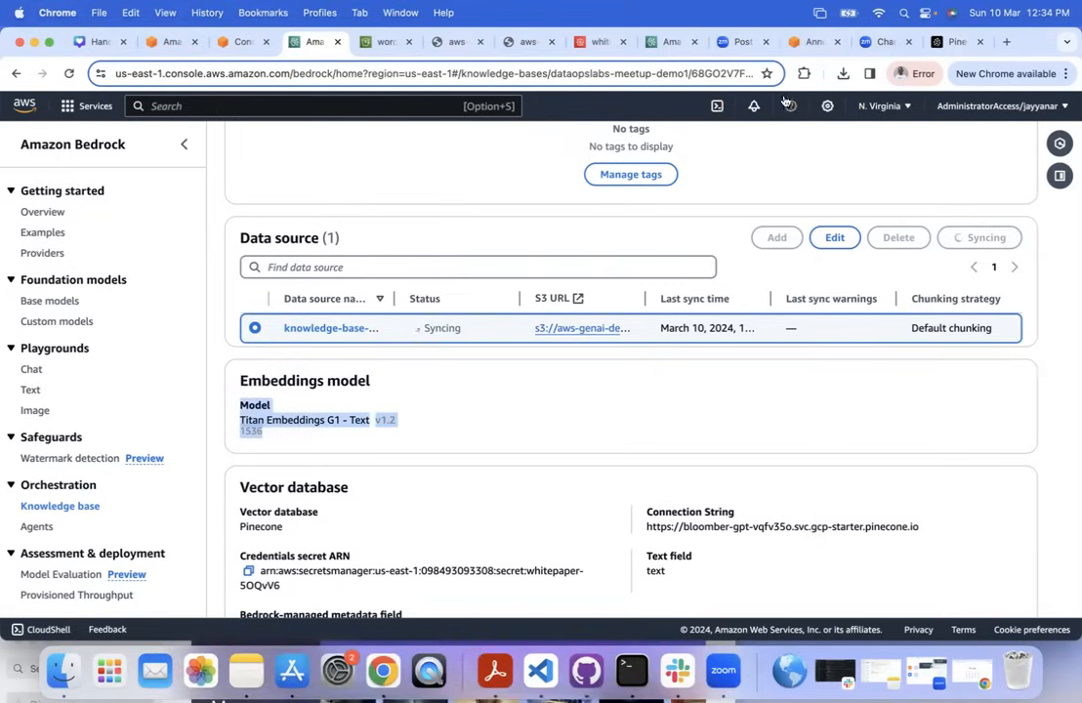
pyautogui.click(957, 42)
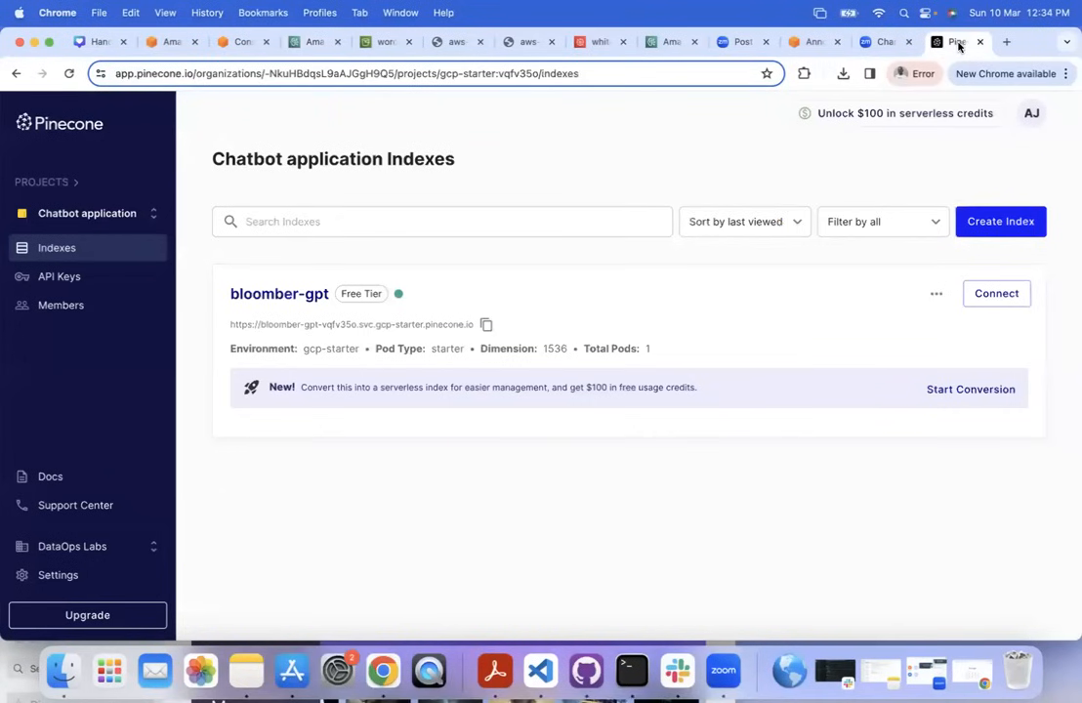
pyautogui.click(293, 297)
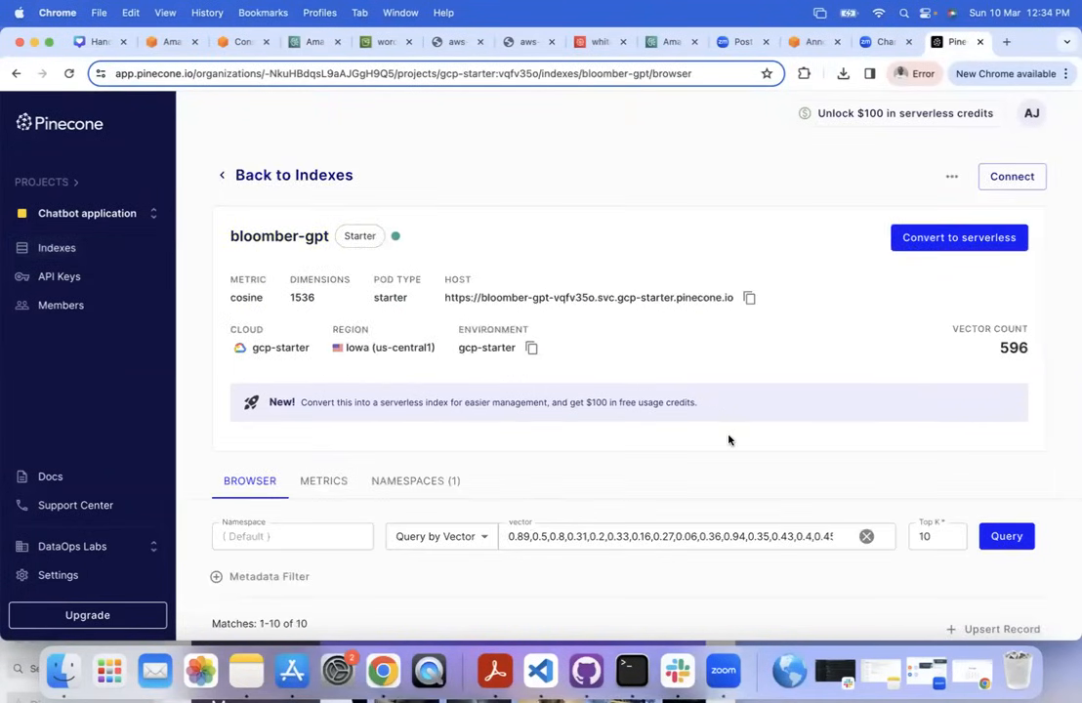
pyautogui.scroll(-5, 727, 440)
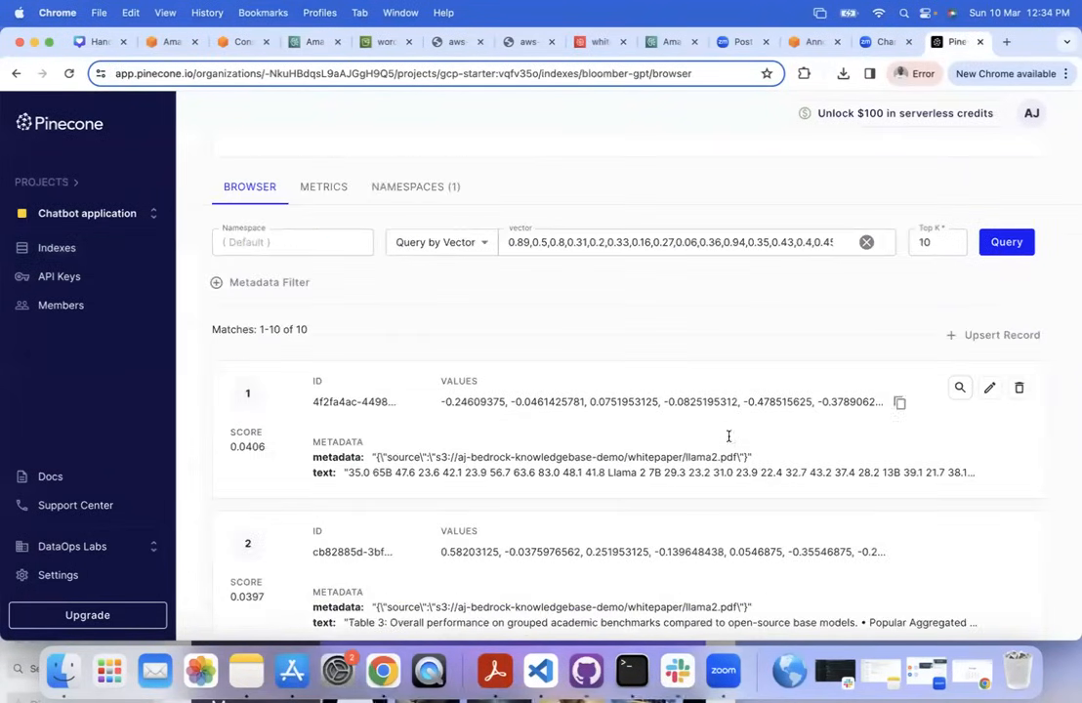
pyautogui.scroll(-5, 728, 440)
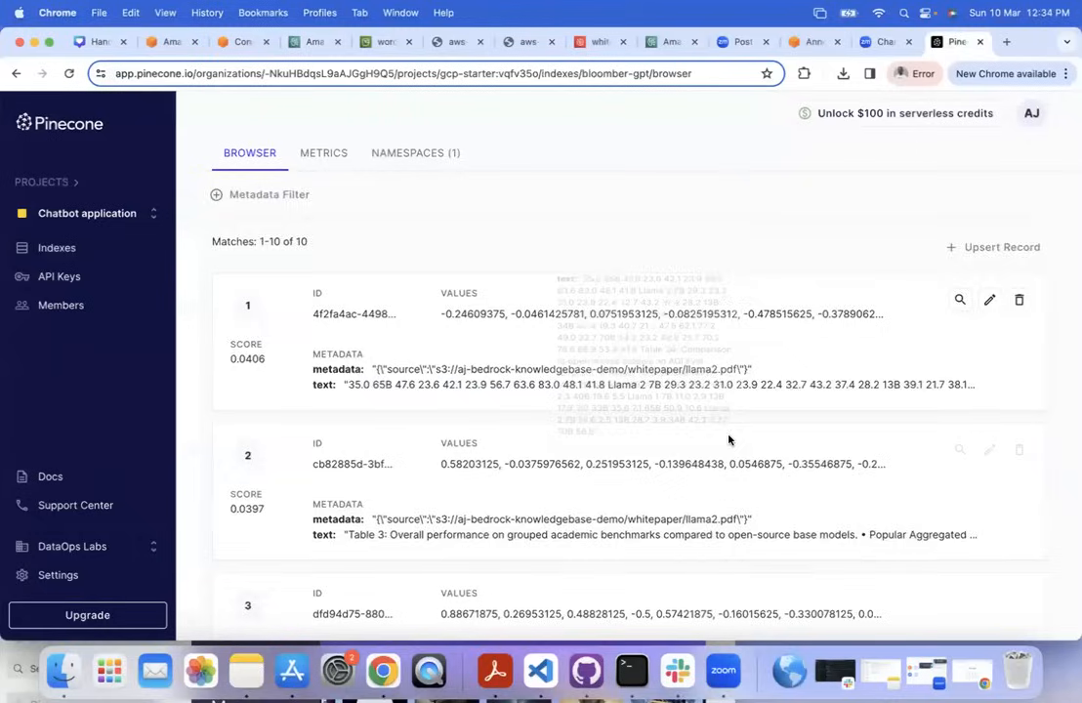
pyautogui.scroll(-2, 728, 440)
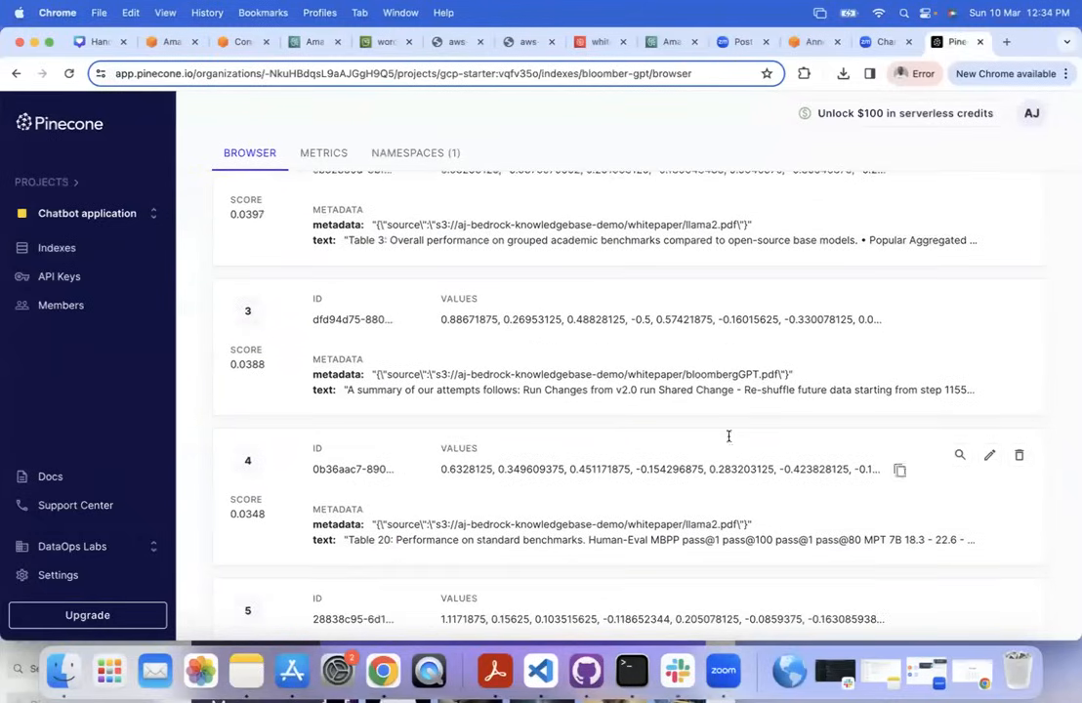
pyautogui.scroll(5, 728, 437)
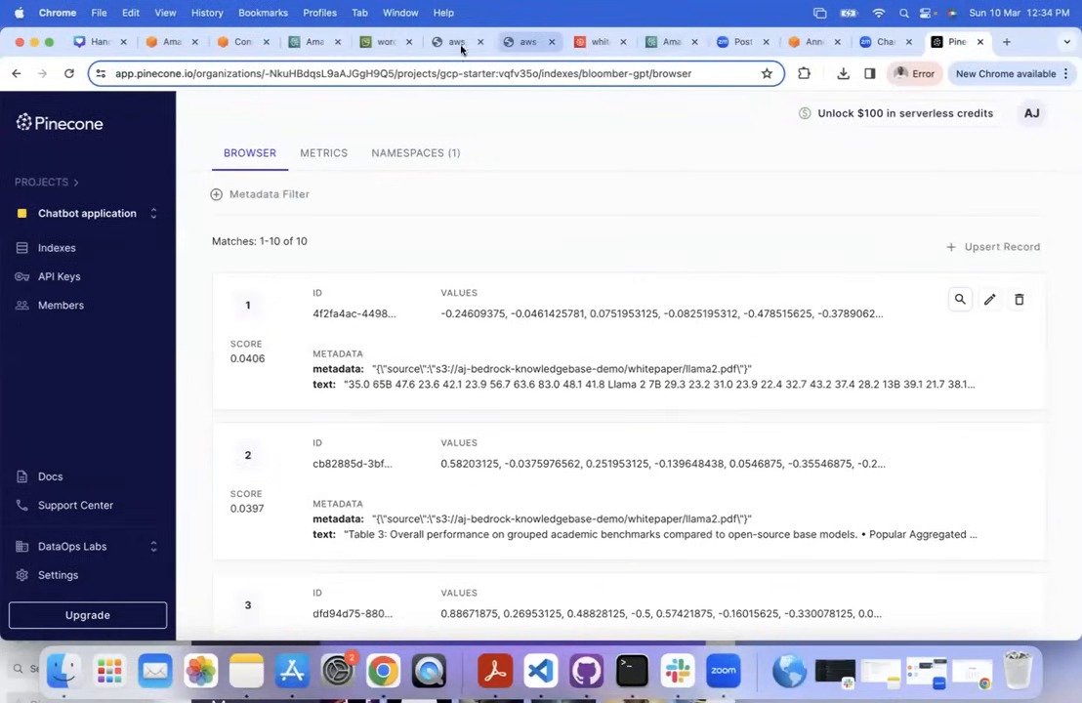
# Return to Bedrock, open the text playground in a separate browser tab and select Anthropic's Claude Instant 1.2 with on-demand throughput.
pyautogui.click(381, 43)
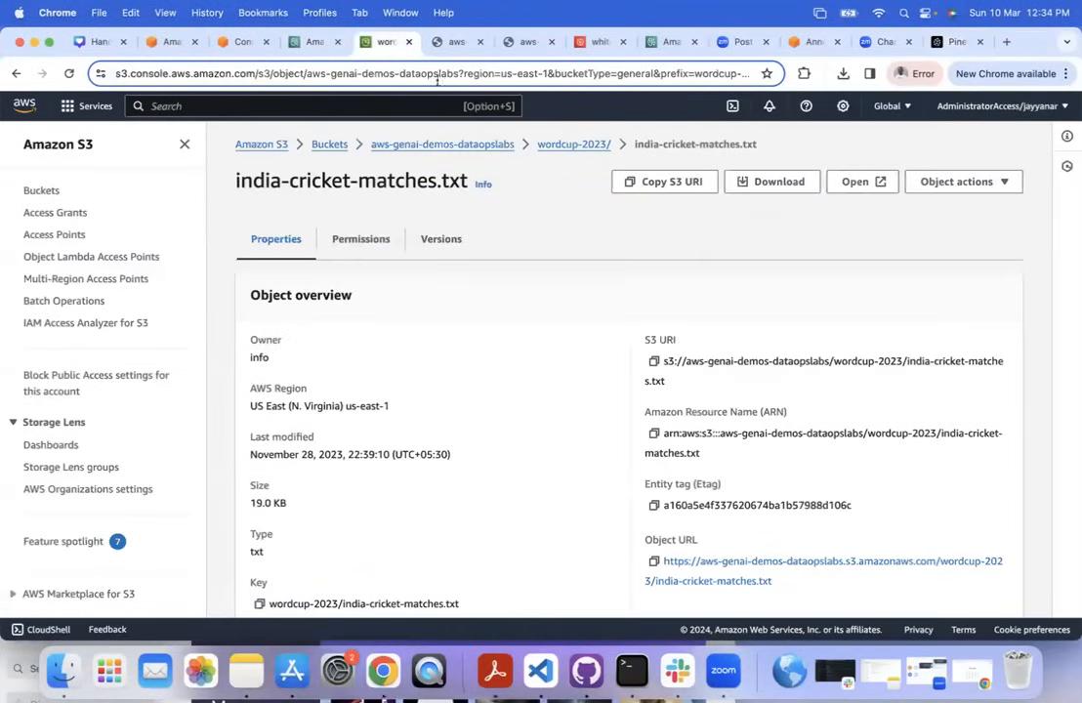
pyautogui.click(310, 42)
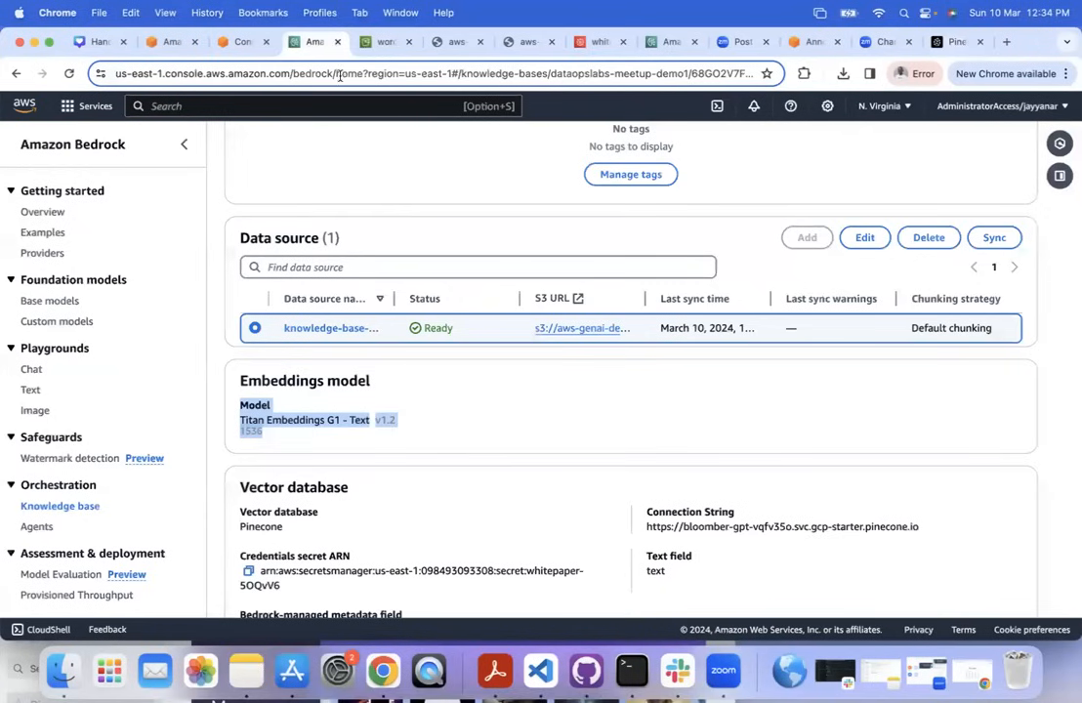
pyautogui.rightClick(30, 390)
pyautogui.click(33, 386)
pyautogui.click(377, 44)
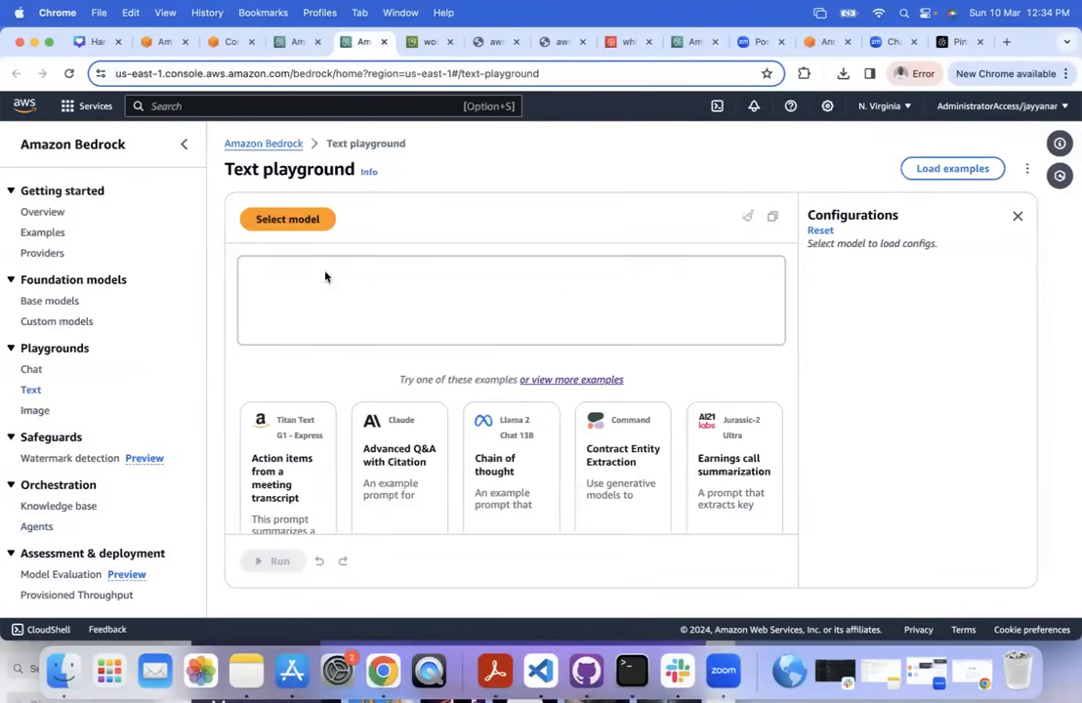
pyautogui.click(295, 223)
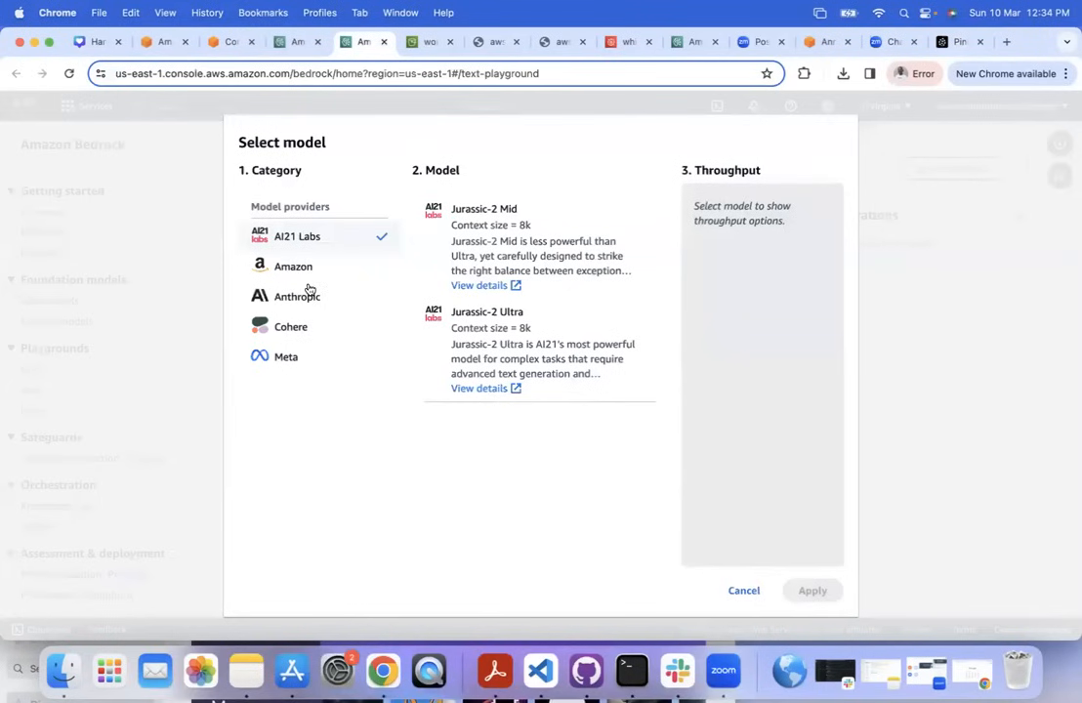
pyautogui.click(305, 299)
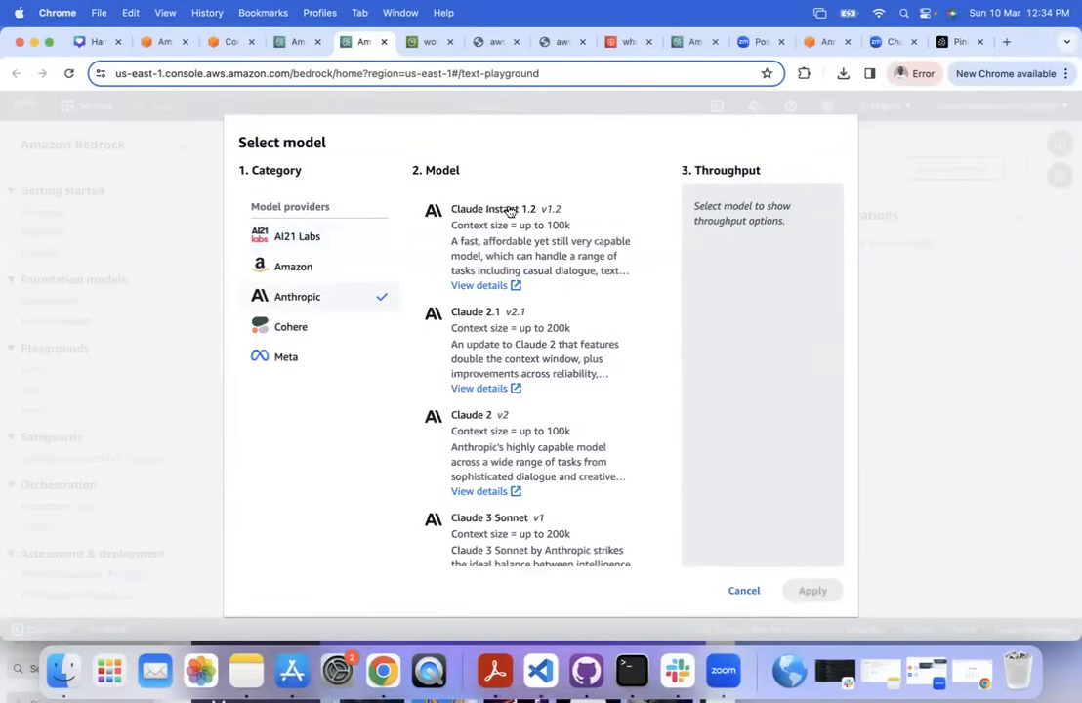
pyautogui.click(564, 234)
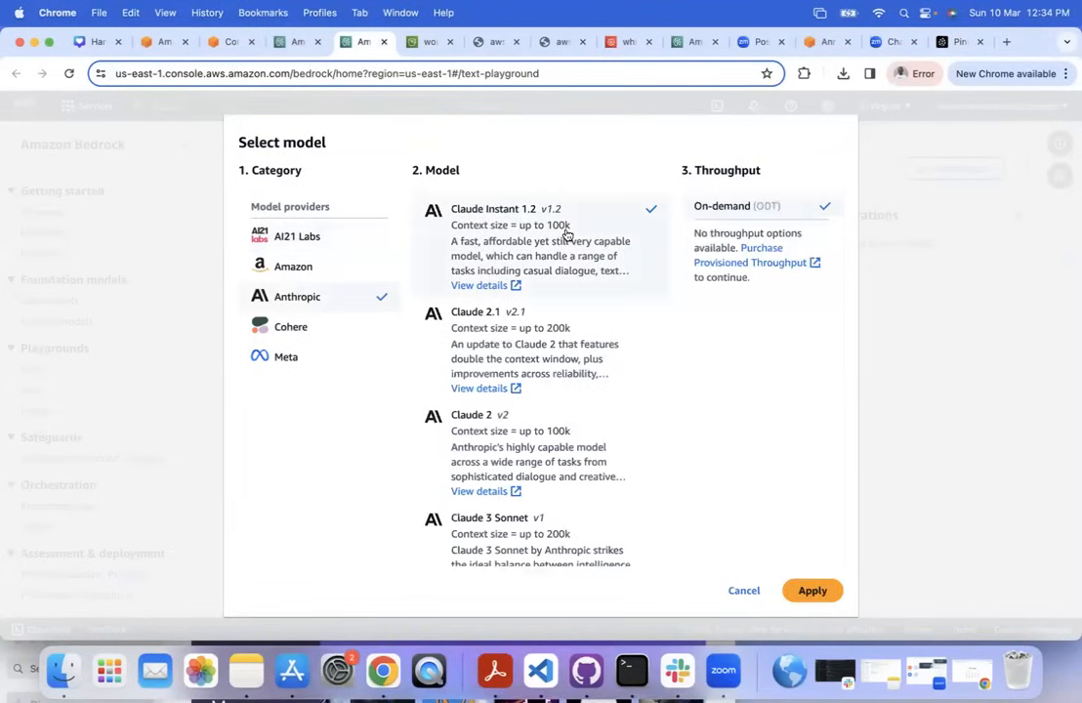
pyautogui.click(814, 590)
# Enter, copy and run the prompt "Who won the recent world cup semifinal against India vs New Zealand. Also give me match summary".
pyautogui.write('Wh')
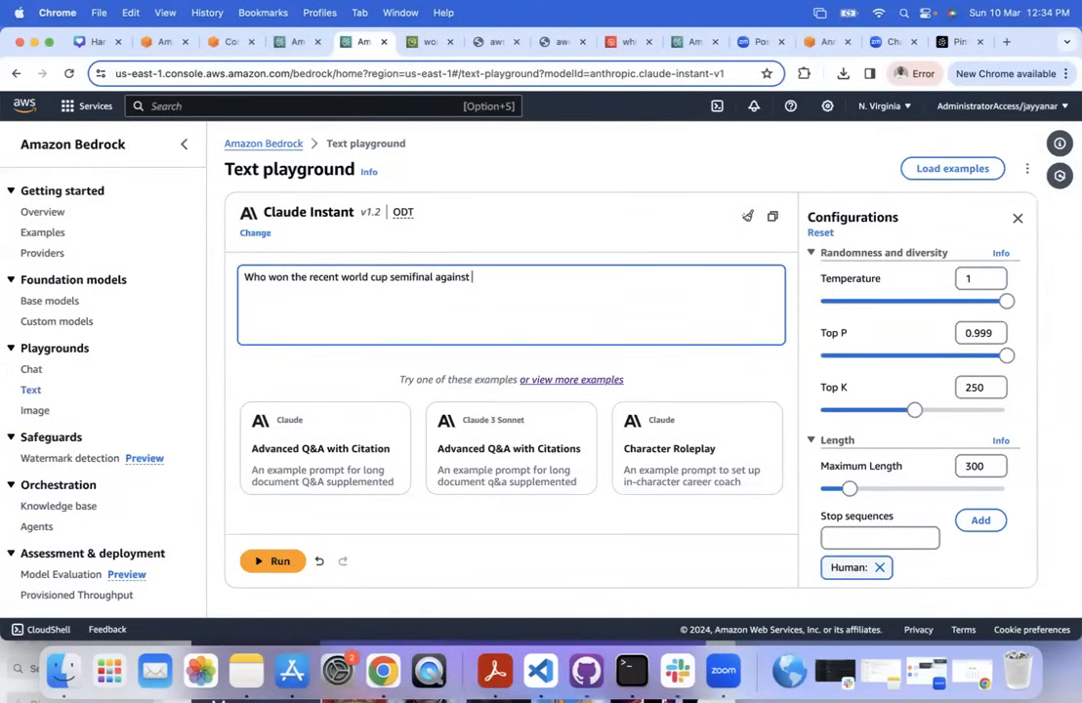
pyautogui.write('India vs New Zealand - Semifinal')
pyautogui.moveTo(575, 277); pyautogui.dragTo(627, 276)
pyautogui.press('BackSpace')
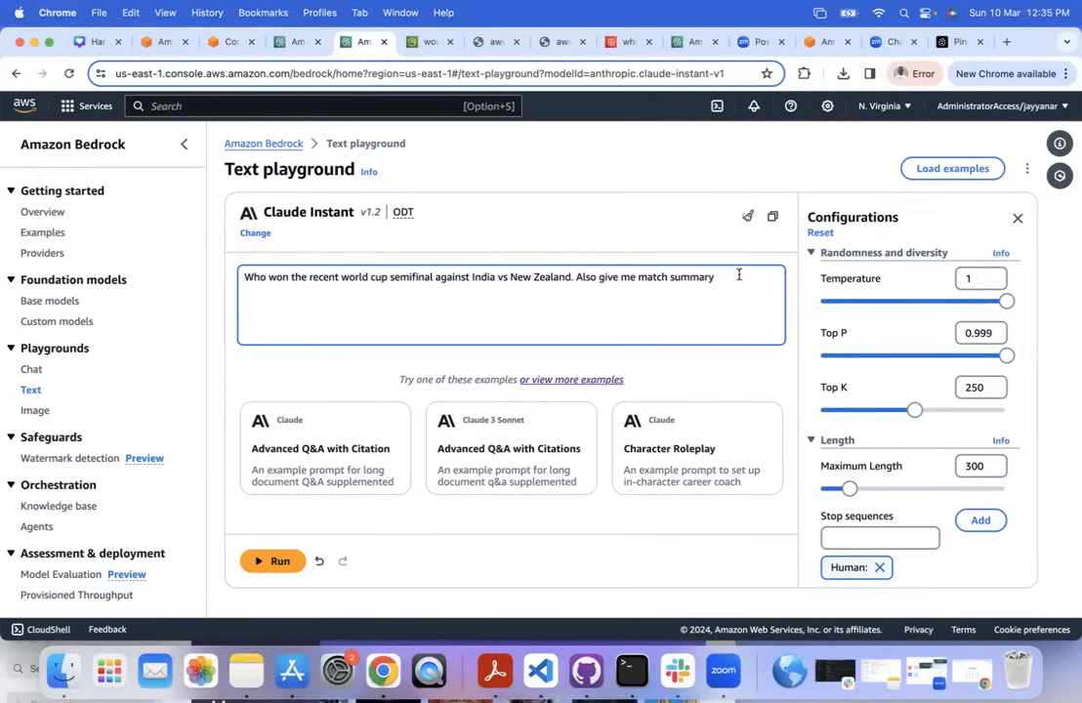
pyautogui.moveTo(739, 274); pyautogui.dragTo(164, 212)
pyautogui.press('super+c')
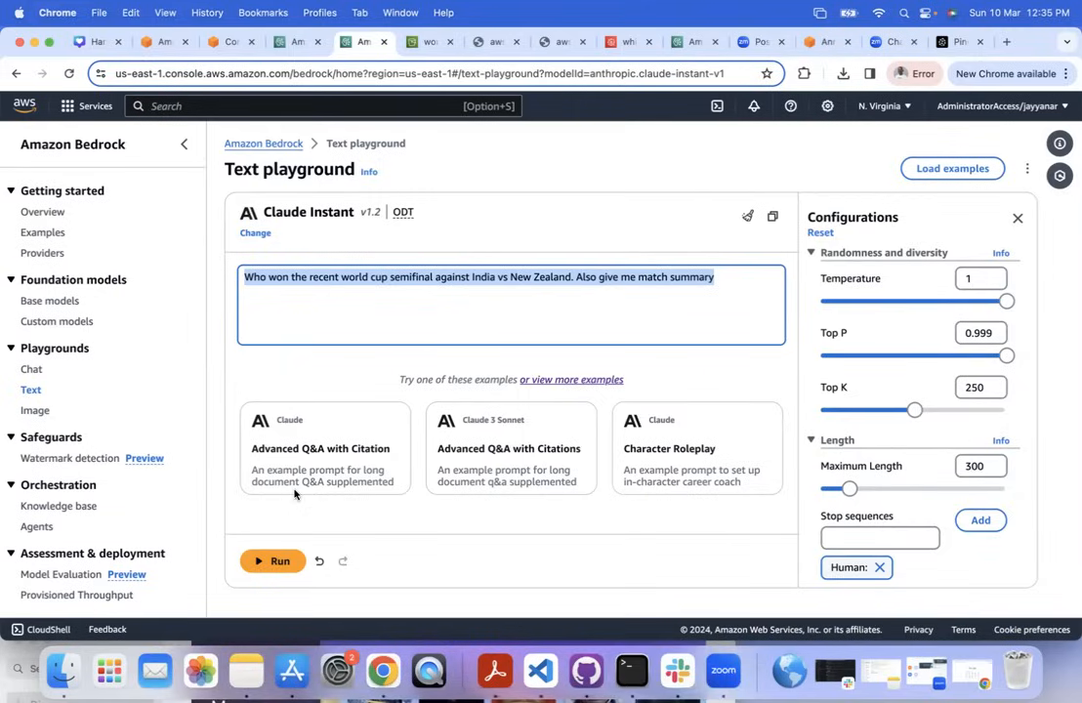
pyautogui.click(275, 563)
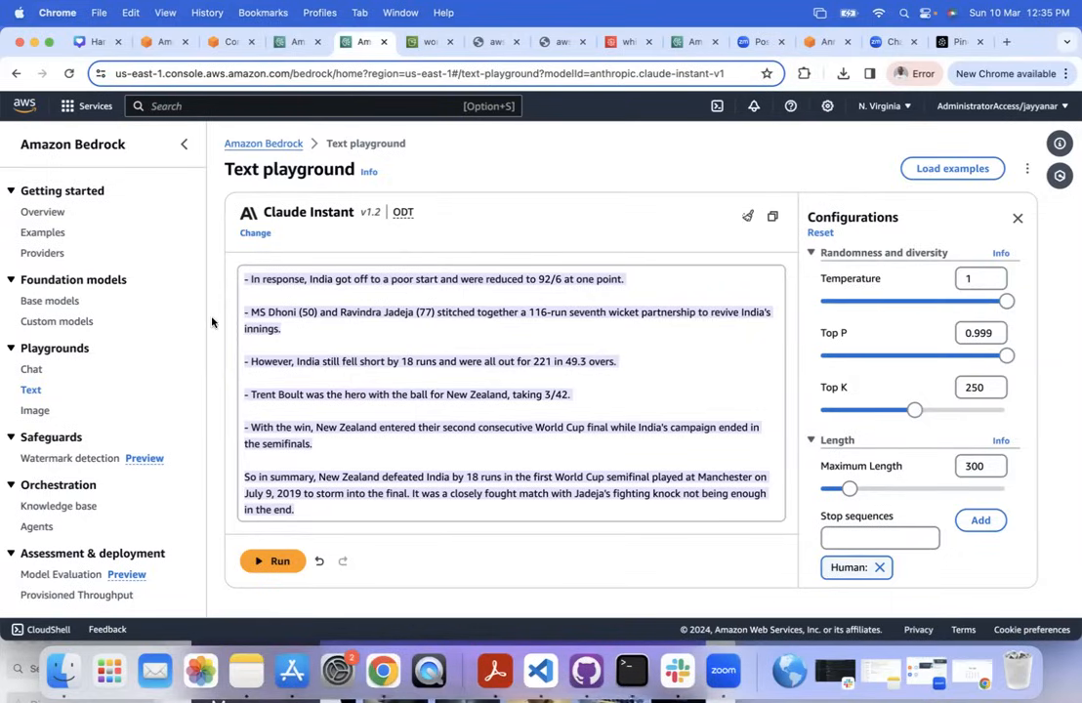
# Open the dataopslabs-meetup-demo1 knowledge base from the playground tab and check its data source's sync details.
pyautogui.click(49, 506)
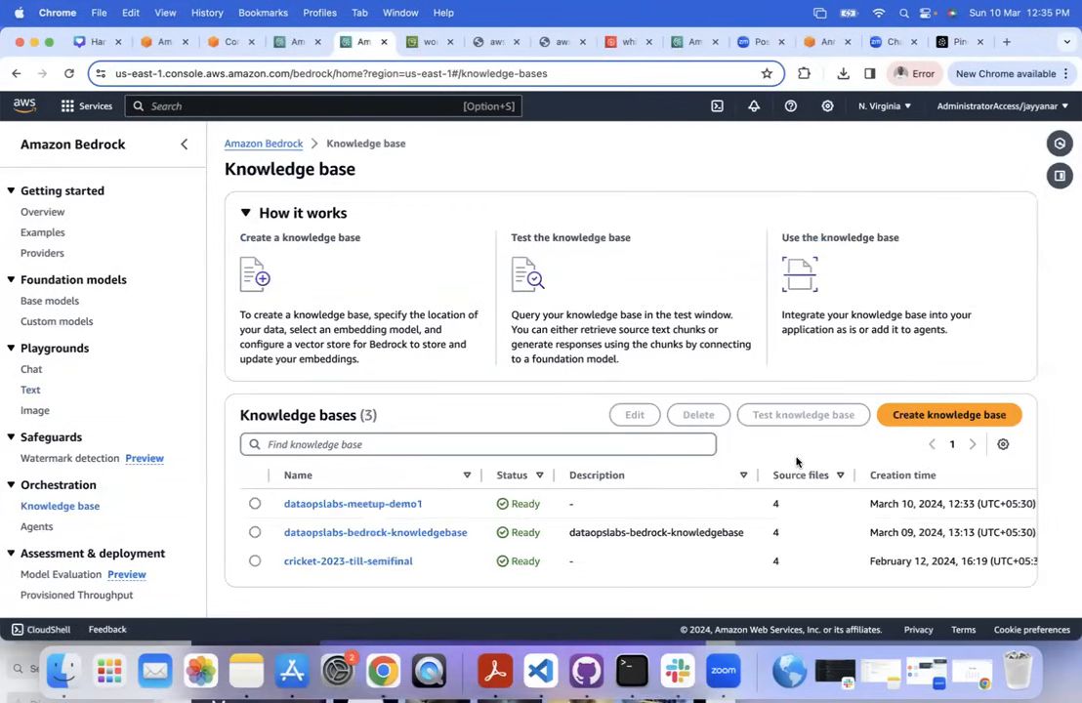
pyautogui.click(331, 504)
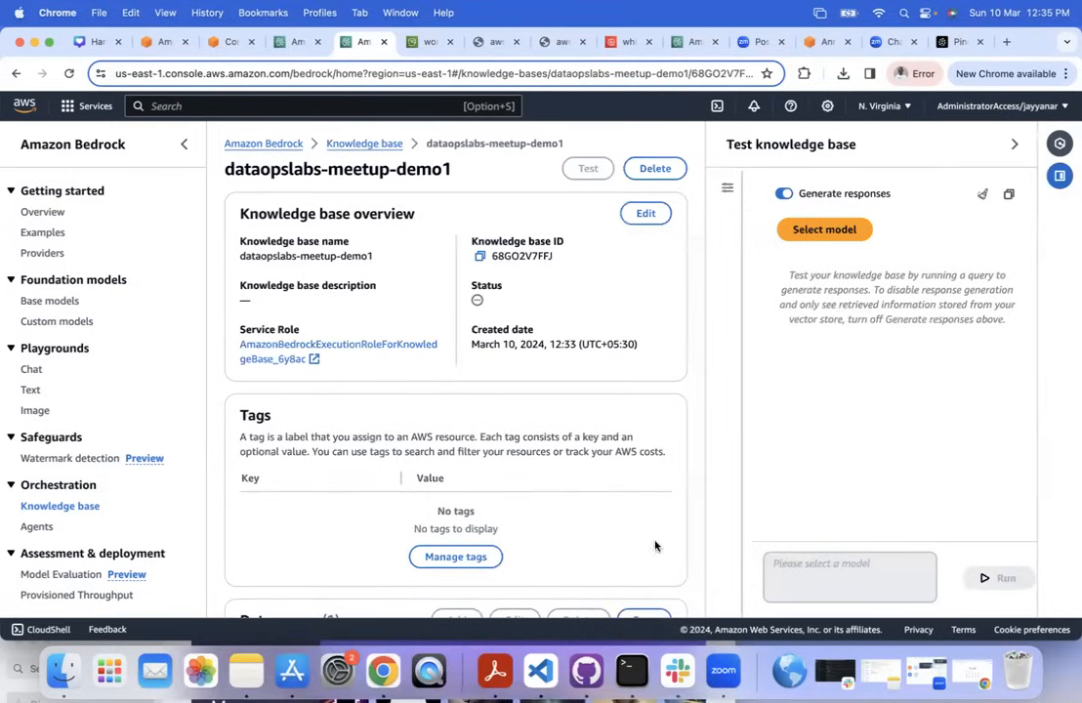
pyautogui.scroll(-1, 608, 495)
pyautogui.scroll(-8, 609, 497)
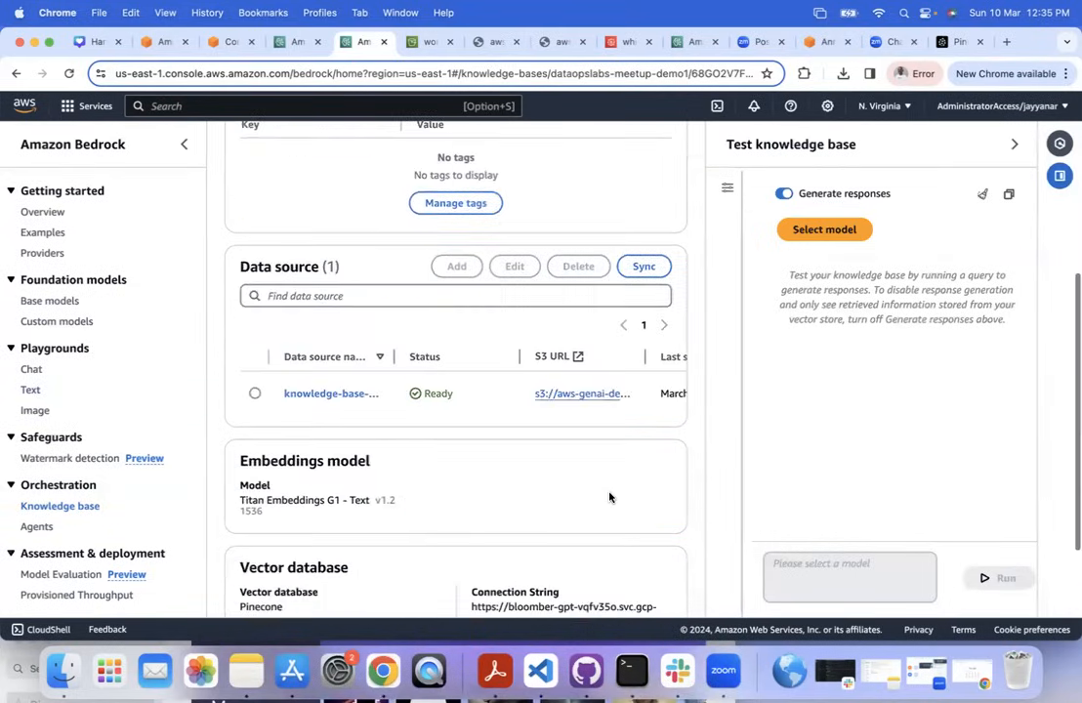
pyautogui.hscroll(5, 525, 355)
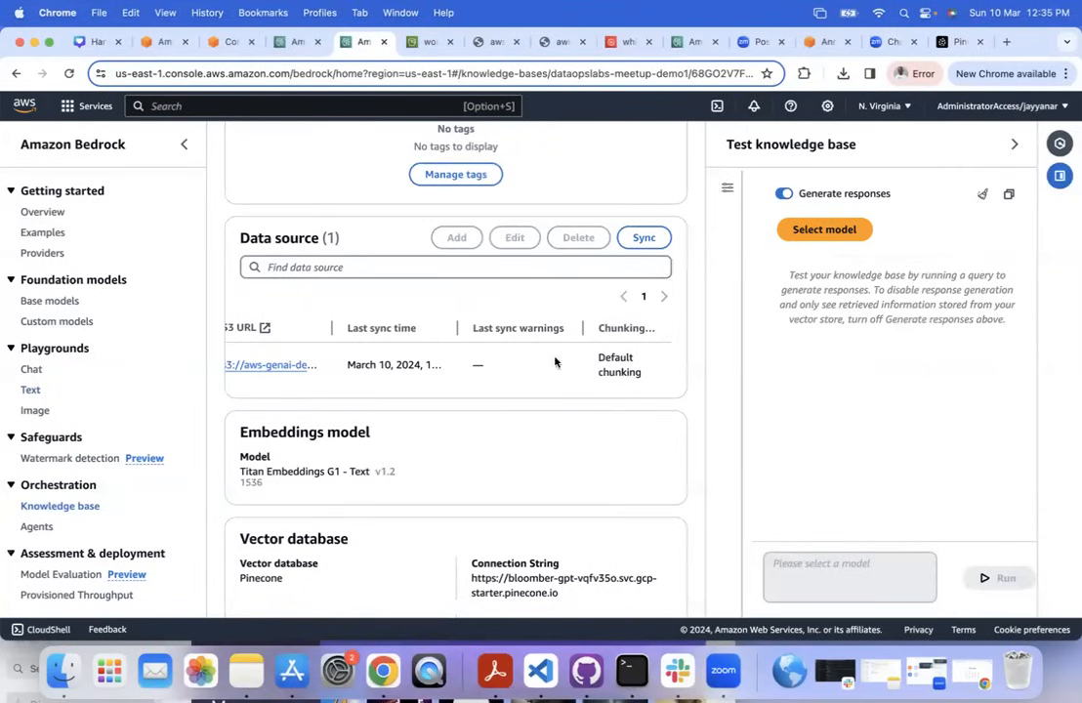
# Turn off response generation and run the prompt "Who won the recent world cup semifinal against India vs New Zealand. Also give me match summary" on the knowledge base.
pyautogui.click(782, 195)
pyautogui.click(825, 561)
pyautogui.press('super+v')
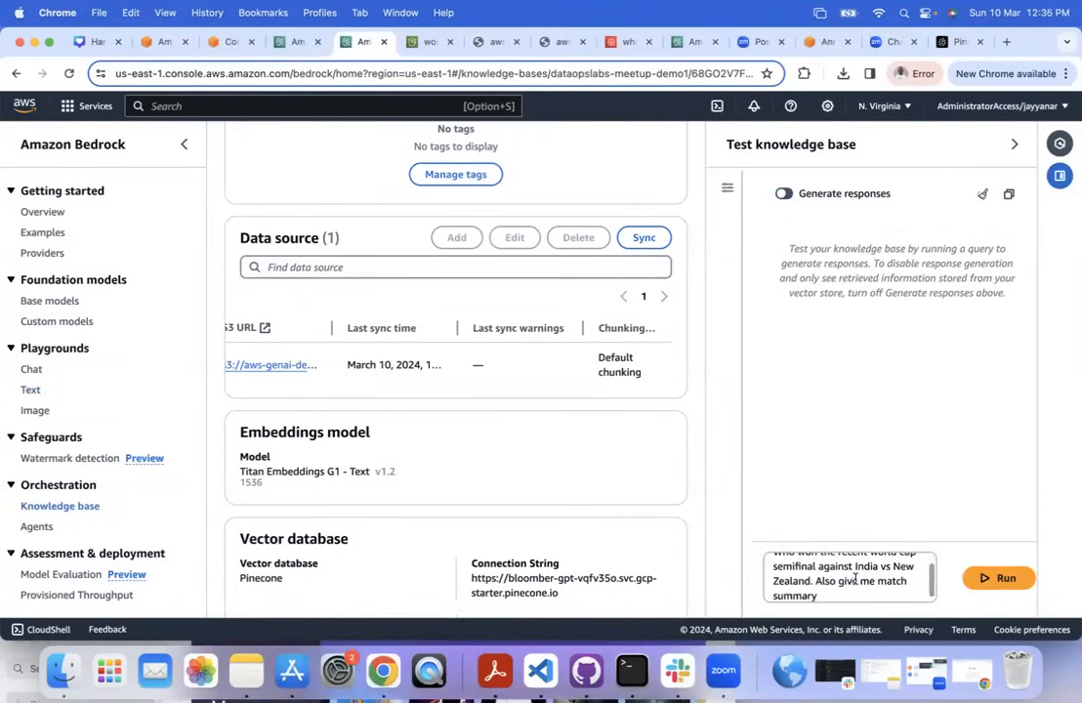
pyautogui.press('super+a')
pyautogui.press('super+c')
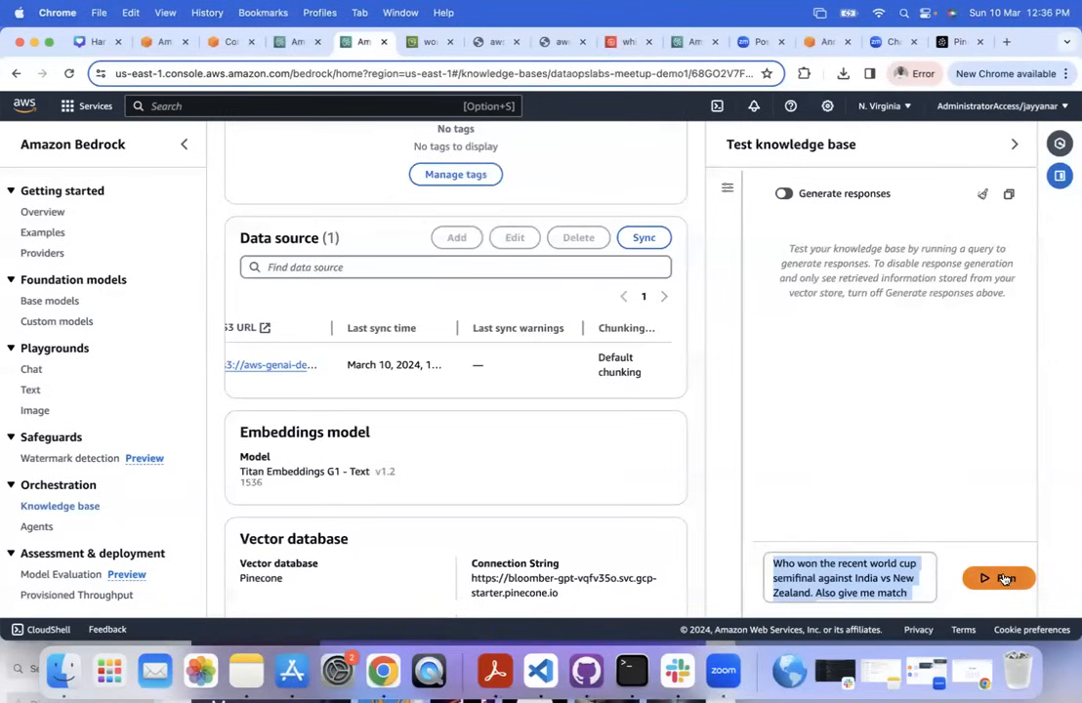
pyautogui.click(996, 577)
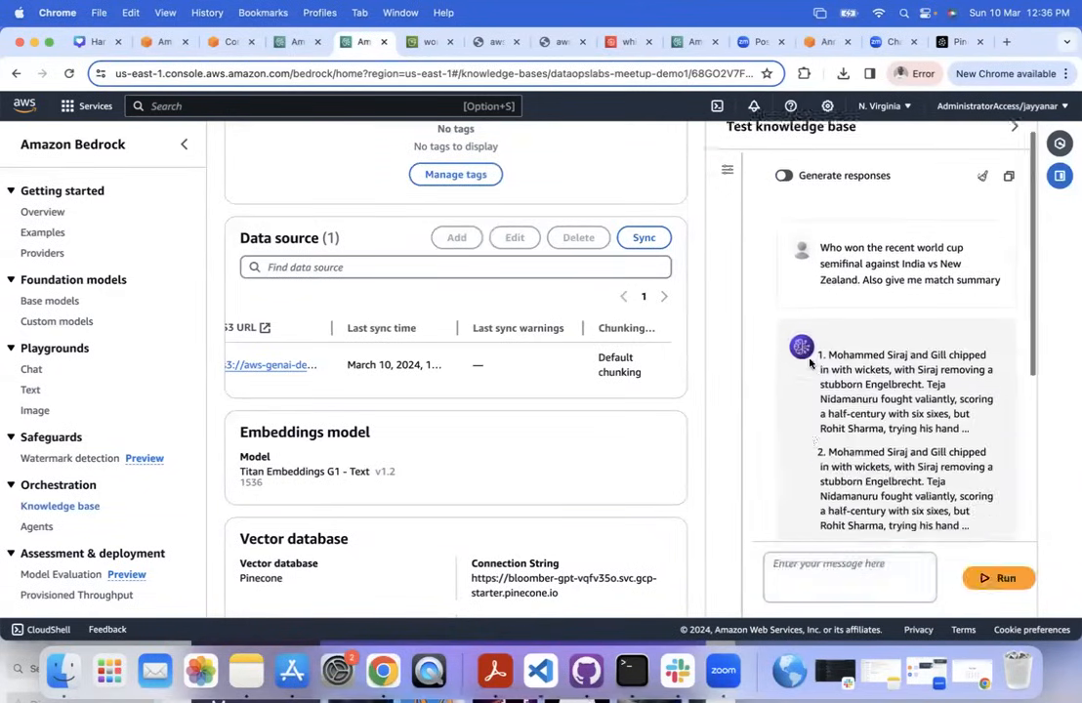
# Review the retrieved passages, show their source details and examine source chunk 1.
pyautogui.moveTo(974, 309); pyautogui.dragTo(919, 297)
pyautogui.click(916, 298)
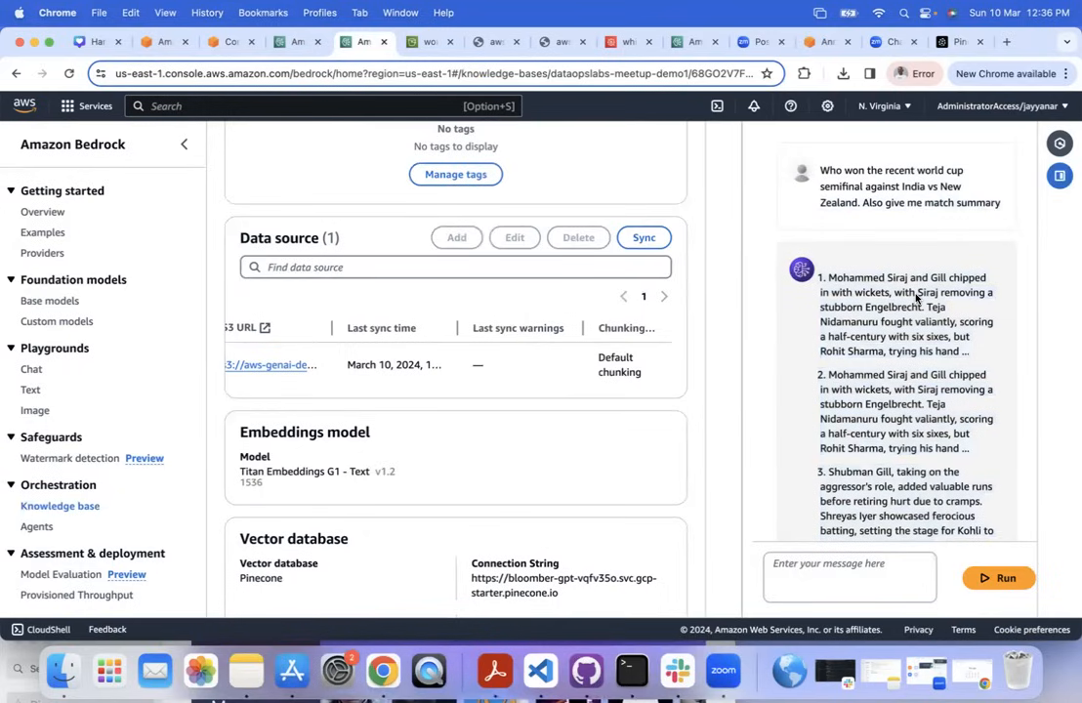
pyautogui.scroll(-3, 917, 298)
pyautogui.scroll(-5, 917, 293)
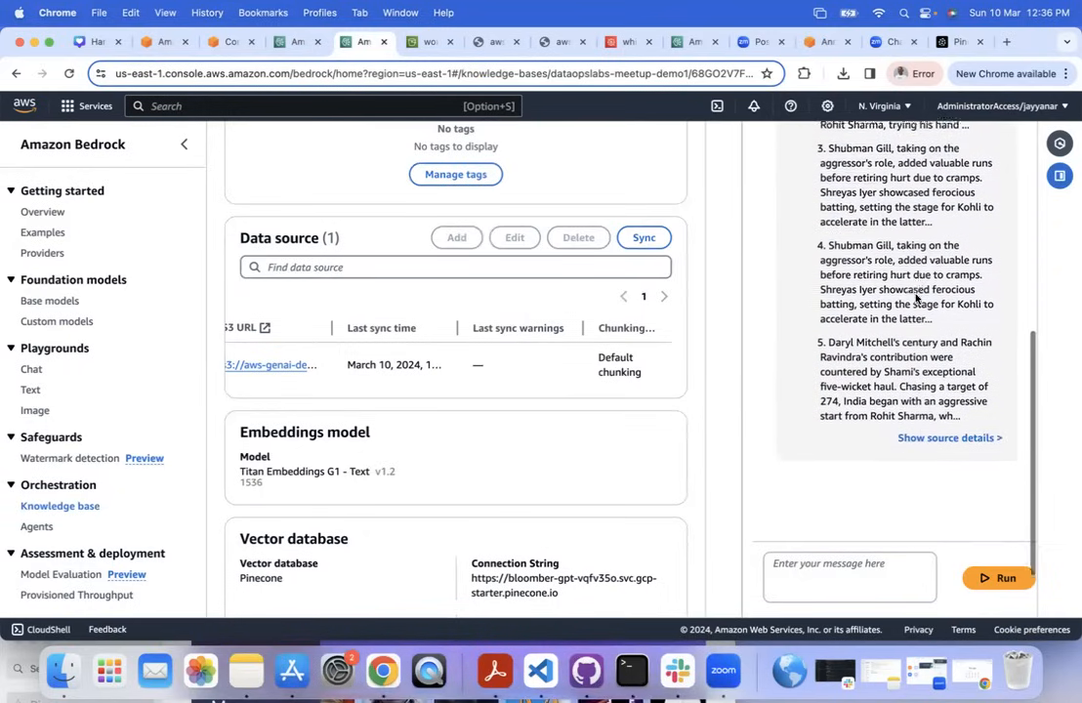
pyautogui.click(923, 412)
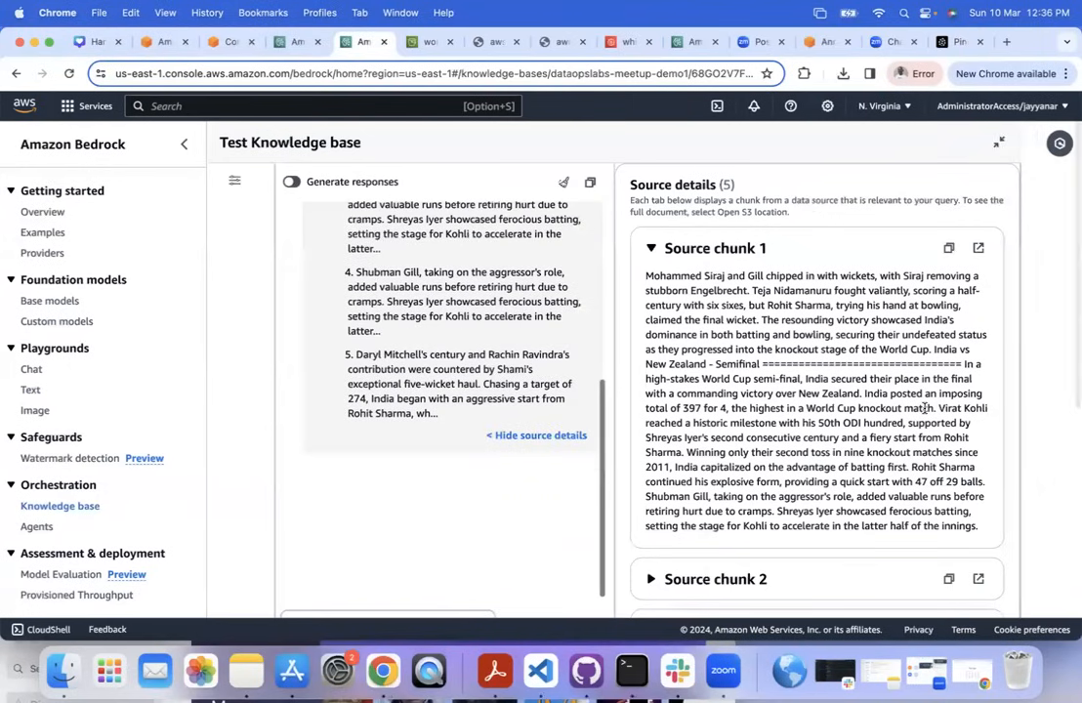
pyautogui.moveTo(592, 340); pyautogui.dragTo(542, 451)
pyautogui.moveTo(918, 398); pyautogui.dragTo(806, 235)
pyautogui.click(816, 371)
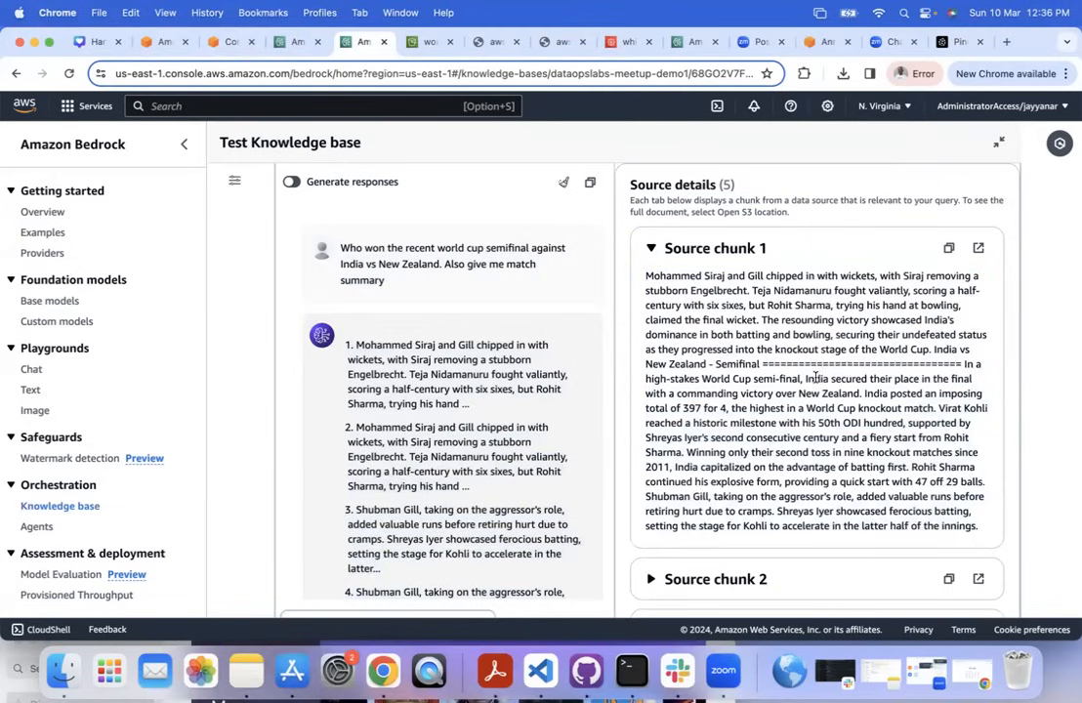
pyautogui.moveTo(946, 463); pyautogui.dragTo(946, 600)
pyautogui.click(1060, 361)
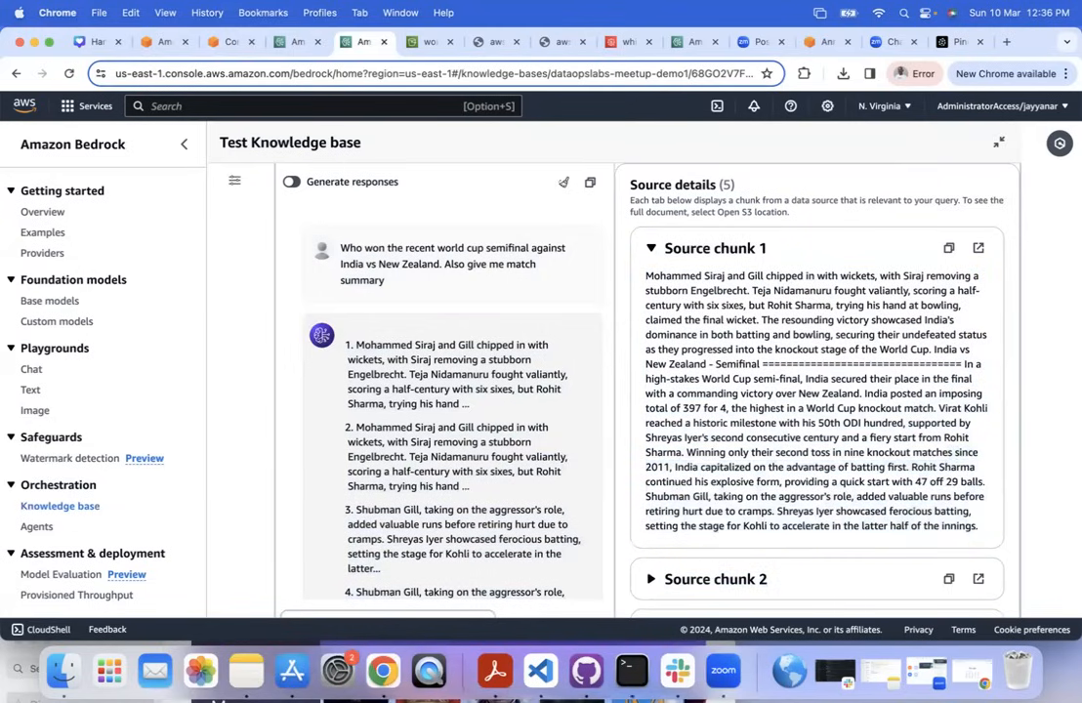
# Expand source chunk 2, open its source file in S3 and return to the knowledge base test.
pyautogui.scroll(-5, 1036, 243)
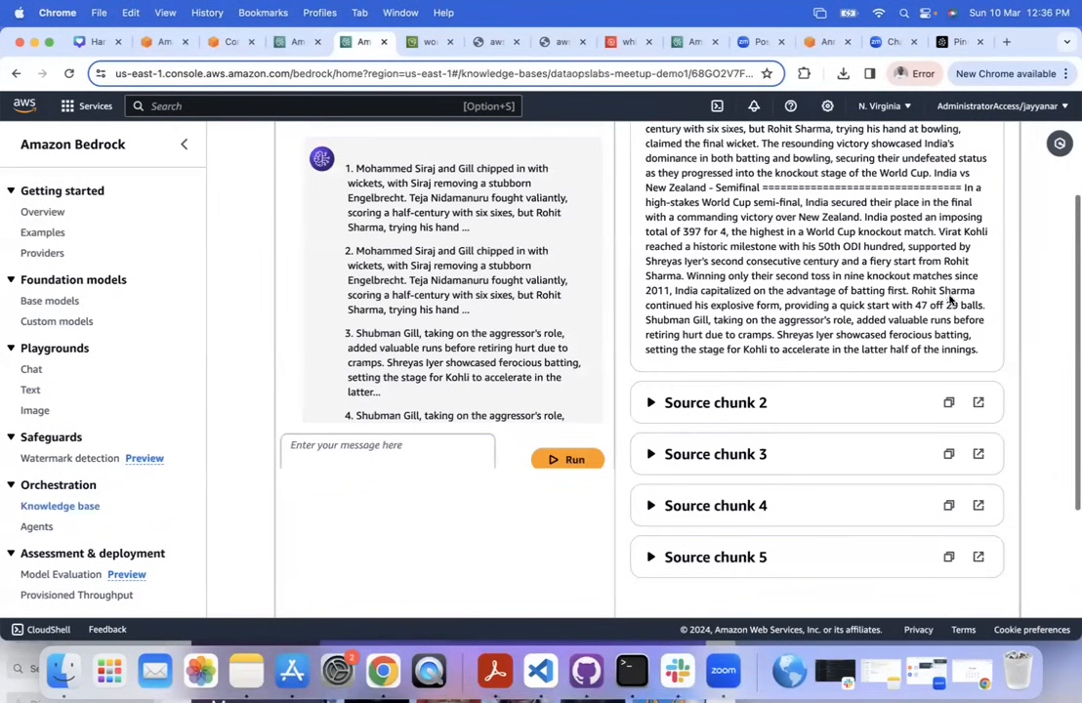
pyautogui.click(652, 403)
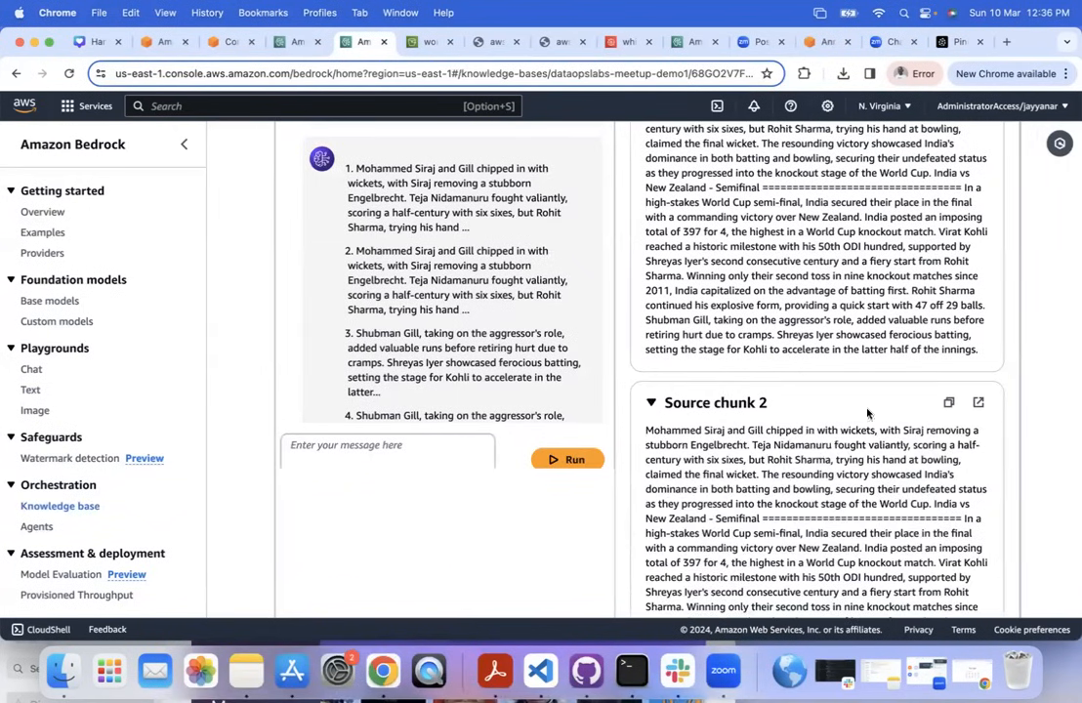
pyautogui.click(981, 404)
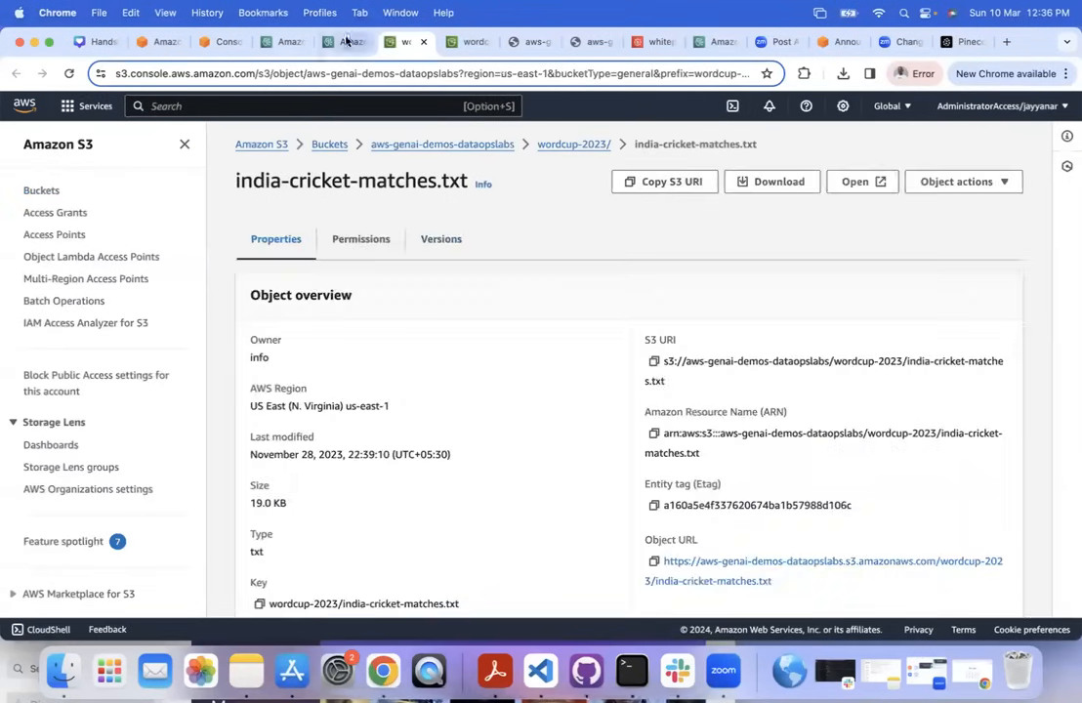
pyautogui.click(346, 41)
pyautogui.press('super+a')
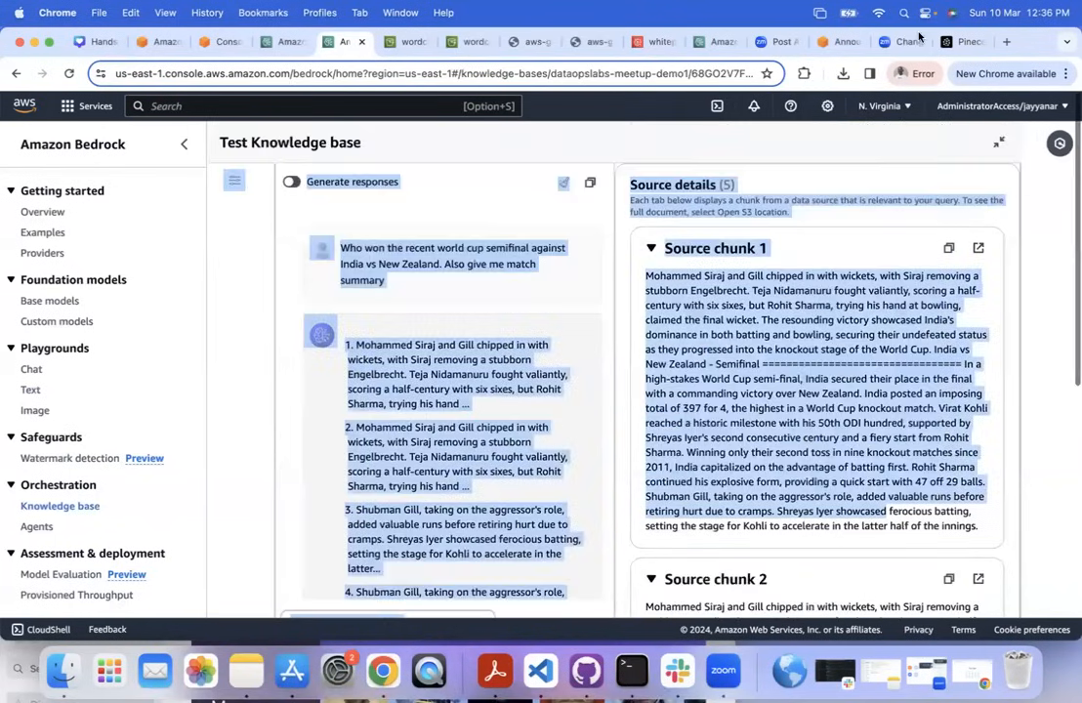
# Check the configurations available for the knowledge base test.
pyautogui.click(235, 181)
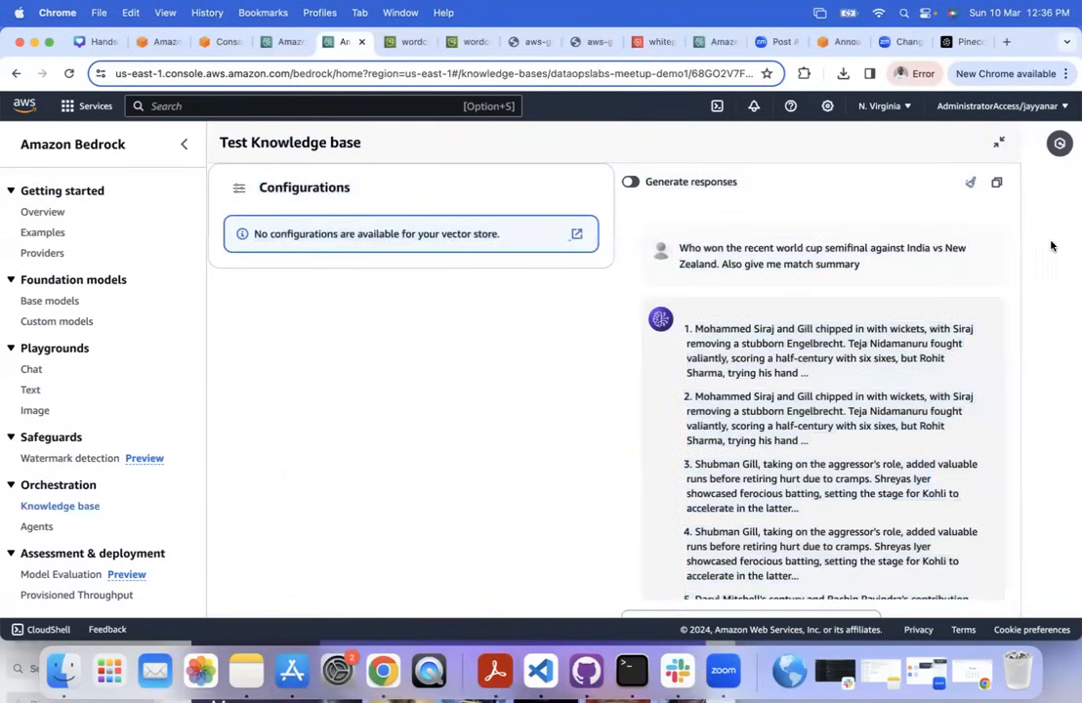
pyautogui.scroll(-1, 1039, 226)
pyautogui.scroll(1, 1038, 226)
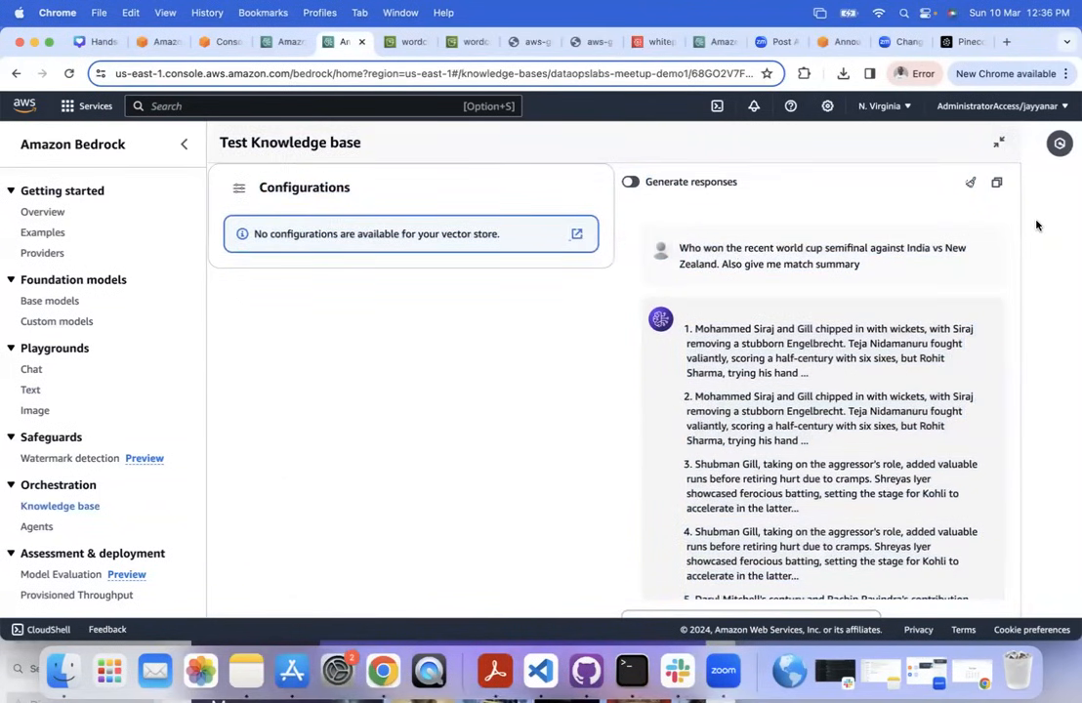
# Reopen the dataopslabs-meetup-demo1 knowledge base and select Anthropic's Claude Instant 1.2 to generate its responses.
pyautogui.click(59, 506)
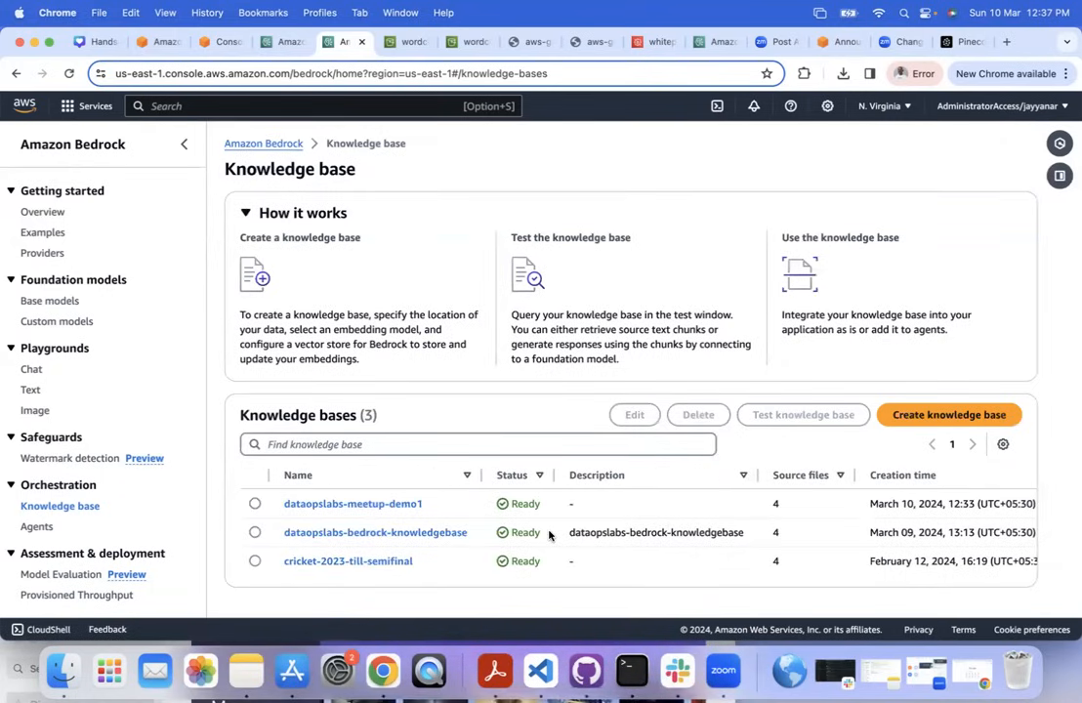
pyautogui.click(353, 504)
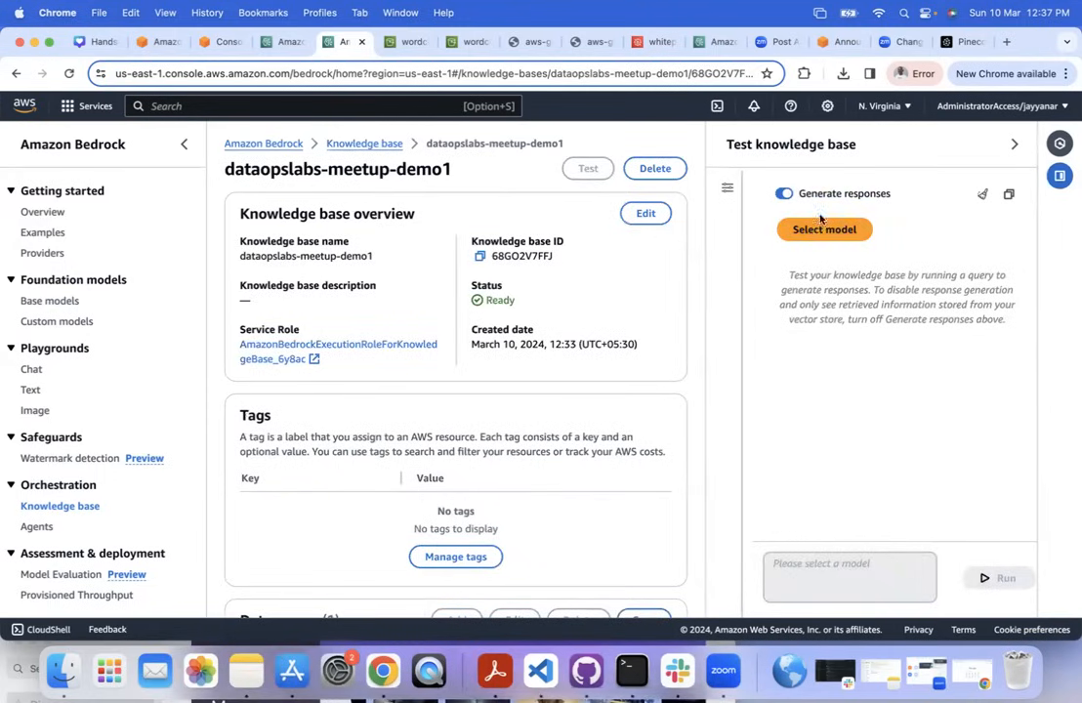
pyautogui.click(833, 230)
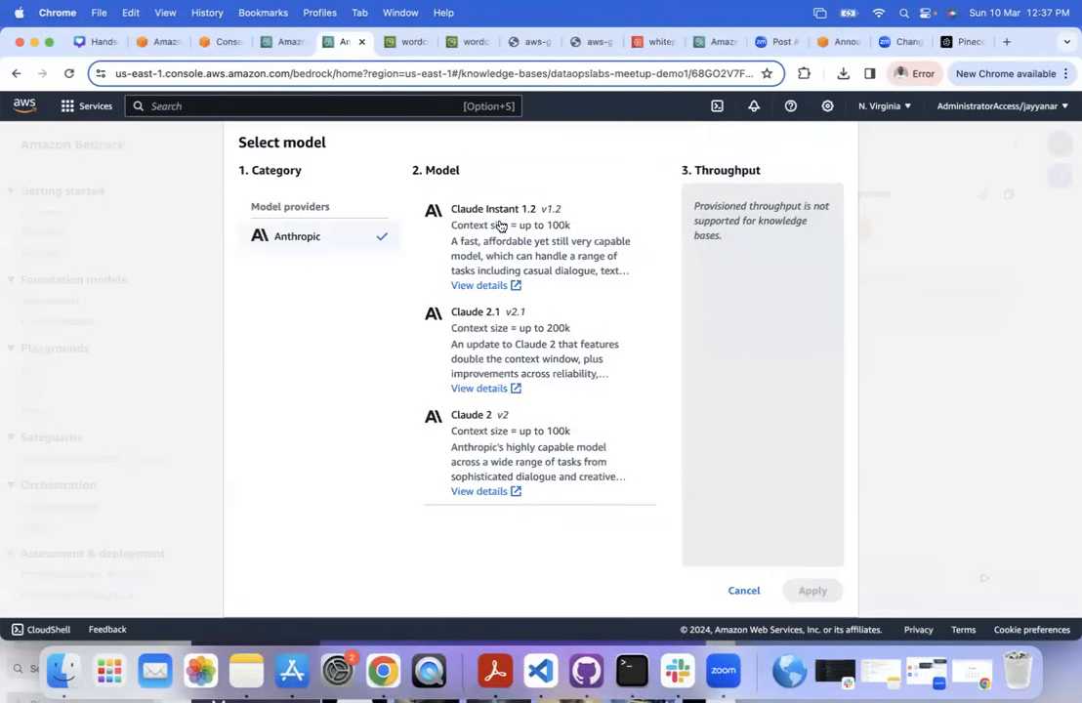
pyautogui.click(500, 225)
pyautogui.click(815, 590)
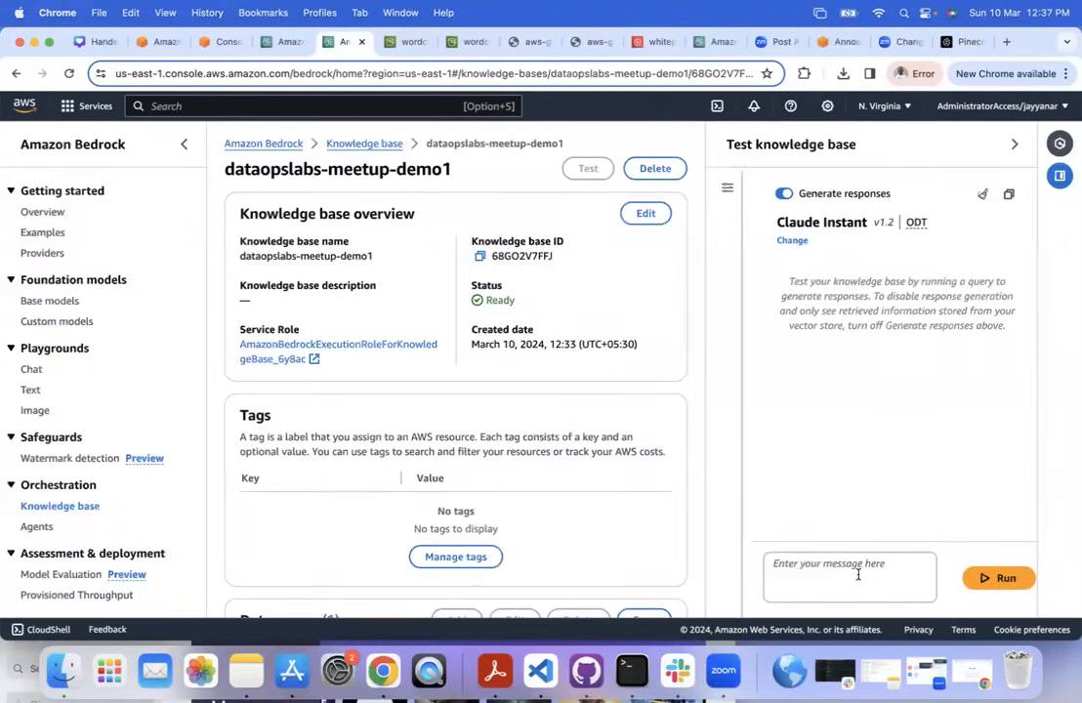
# Run the copied India vs New Zealand semifinal prompt with response generation, and review the answer and its first cited source.
pyautogui.press('super+v')
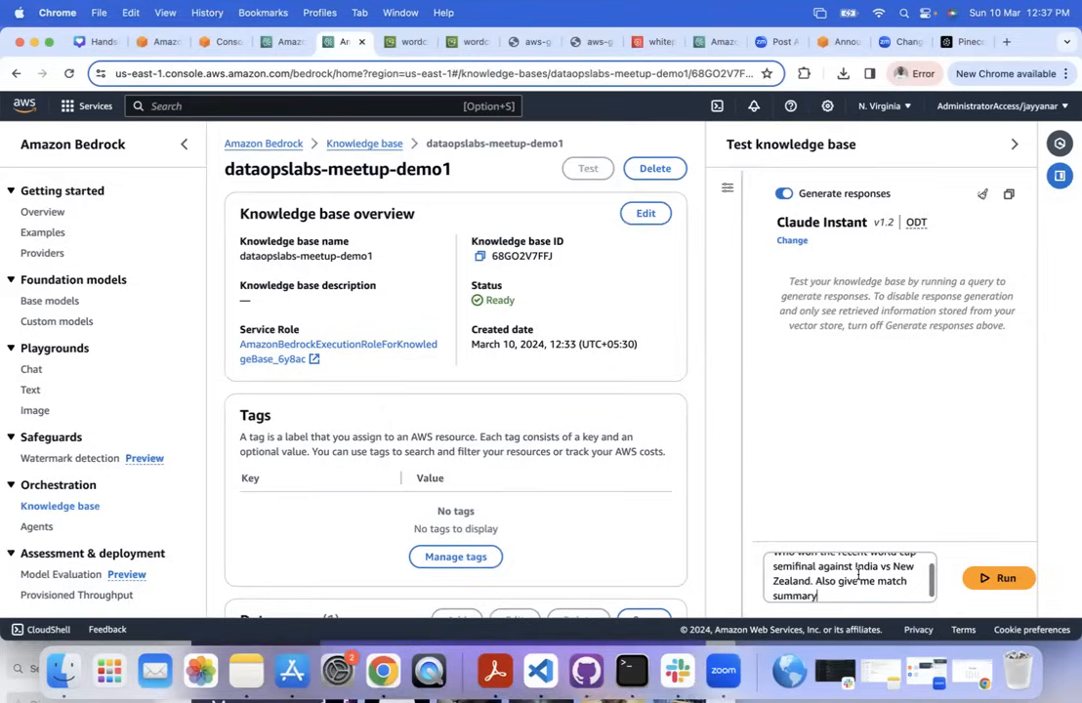
pyautogui.click(985, 578)
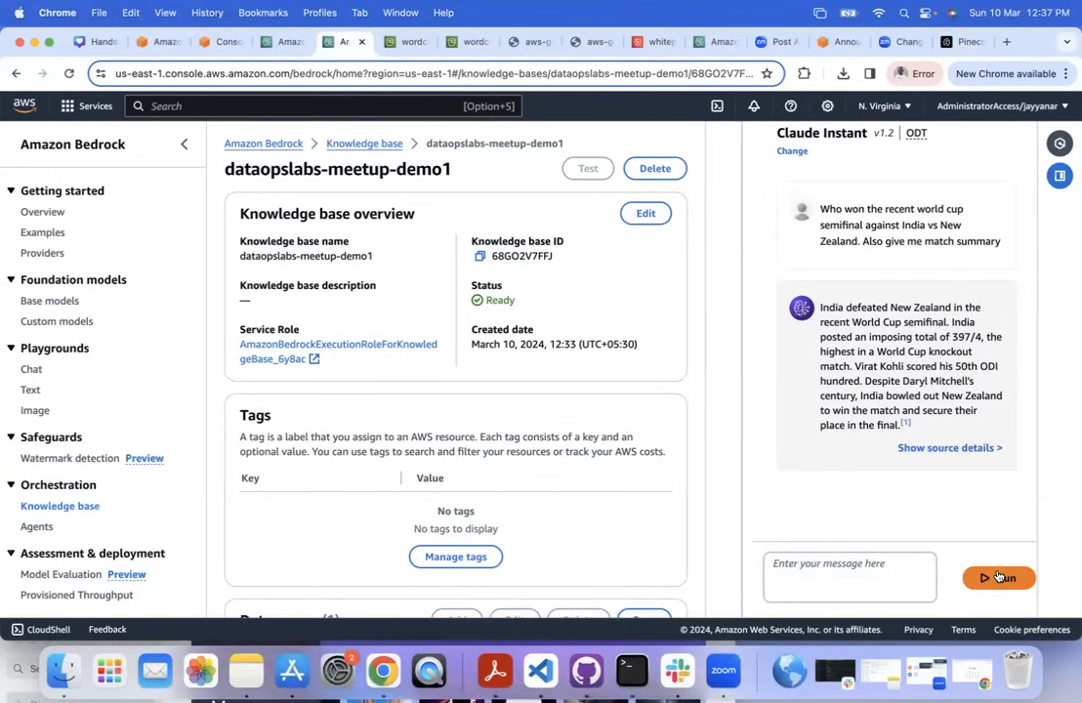
pyautogui.moveTo(821, 311); pyautogui.dragTo(904, 434)
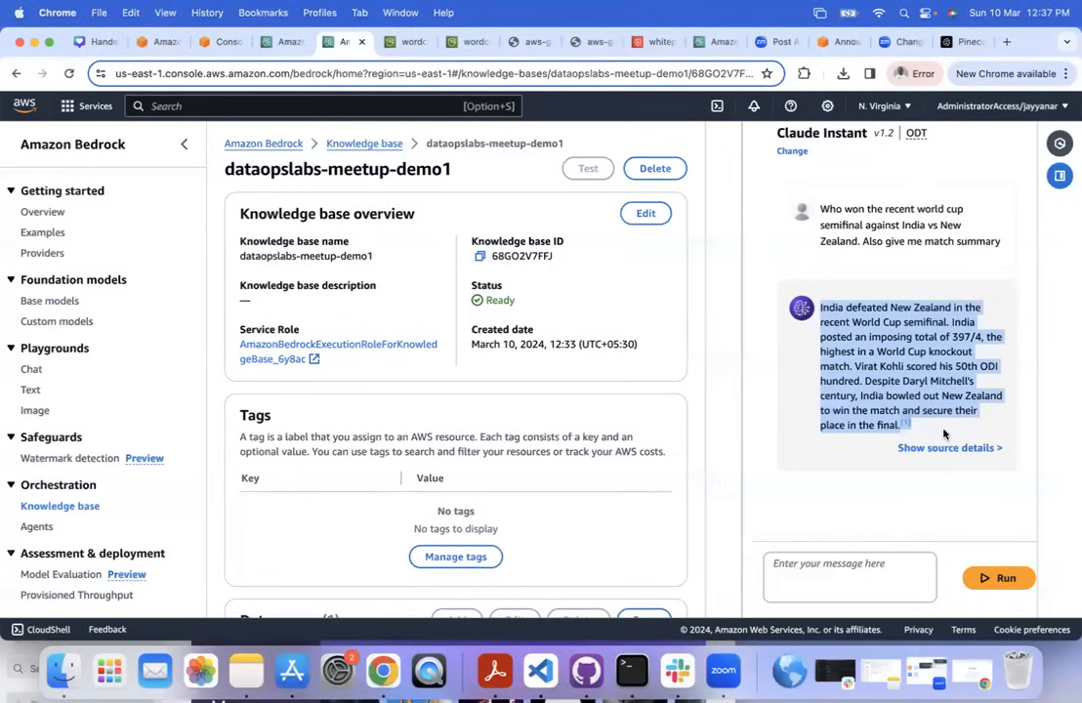
pyautogui.click(897, 437)
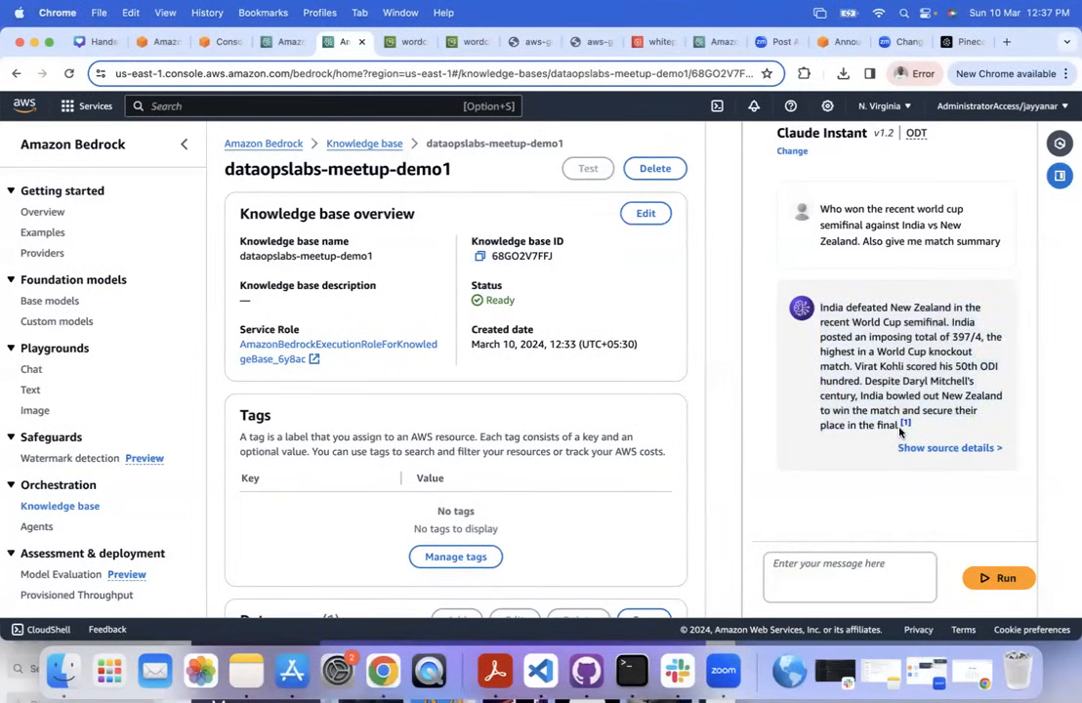
pyautogui.moveTo(901, 432); pyautogui.dragTo(831, 309)
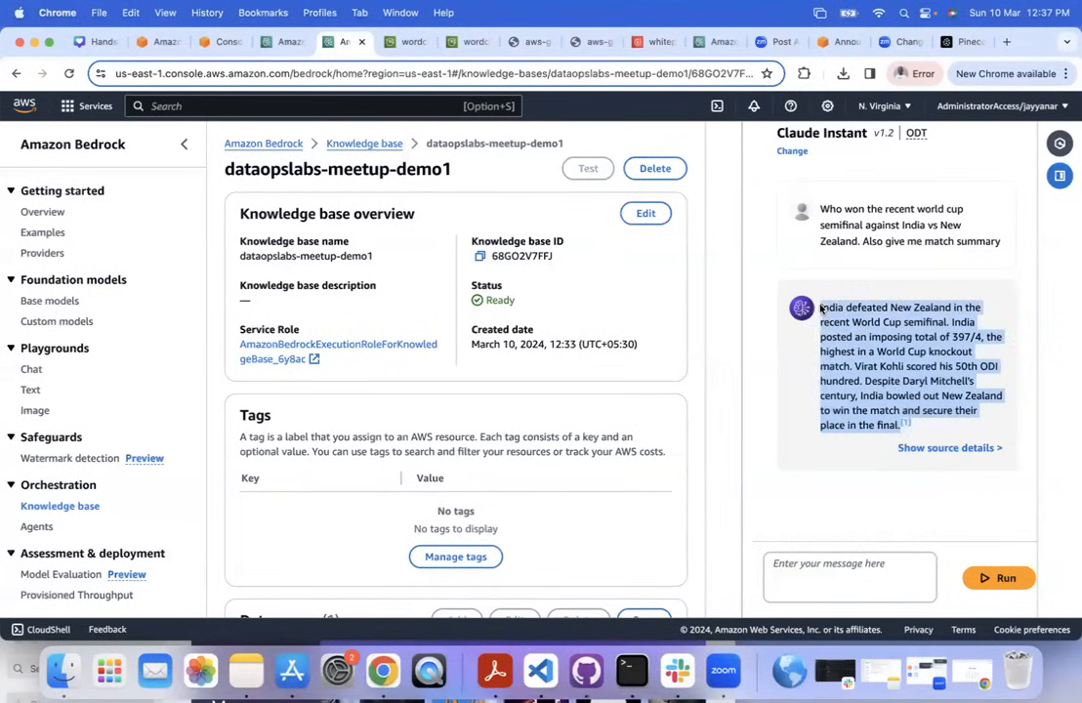
pyautogui.click(907, 420)
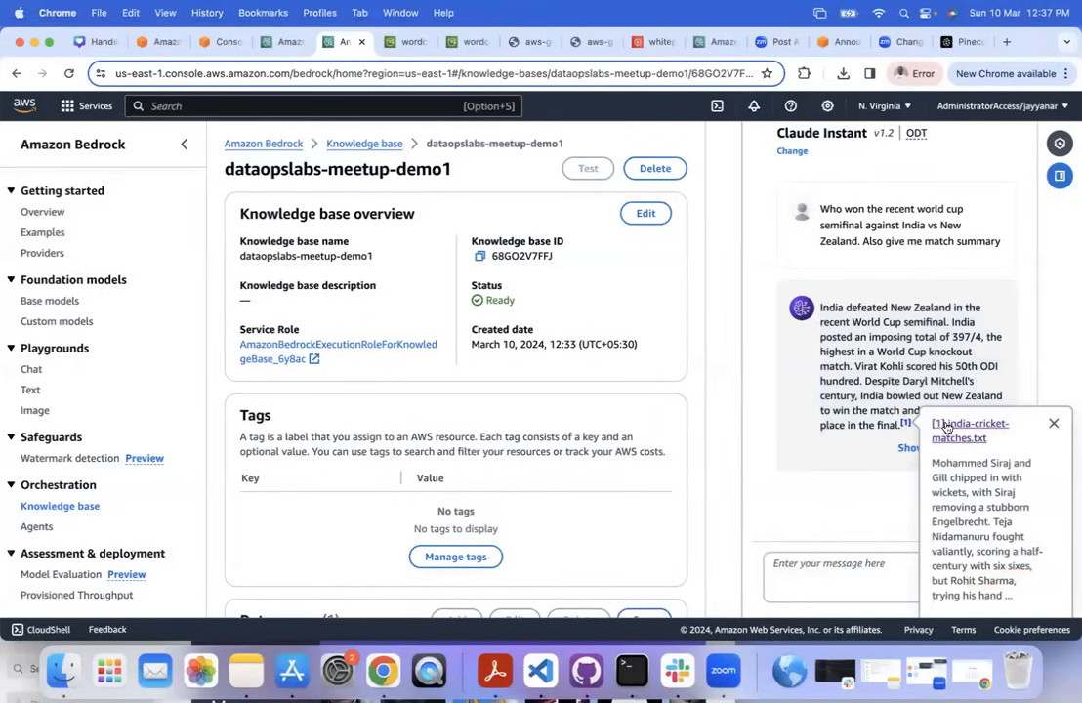
pyautogui.click(930, 353)
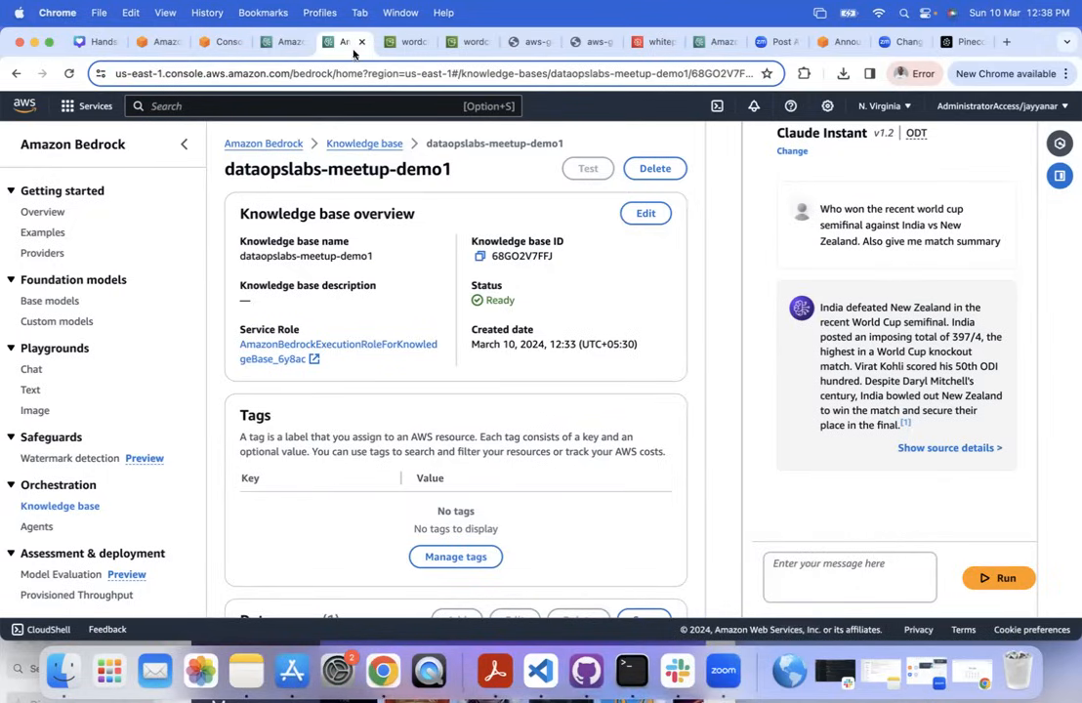
# Go back to the knowledge base list, then reload the bloomber-gpt index records in Pinecone and search them for "cricke".
pyautogui.click(369, 143)
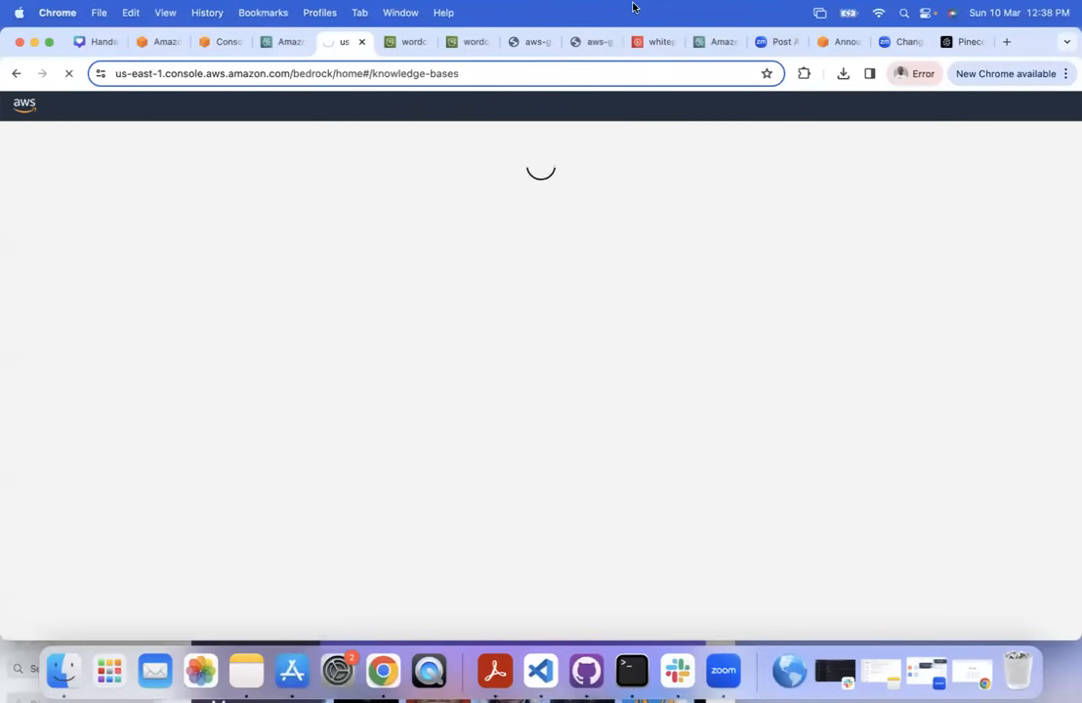
pyautogui.click(967, 42)
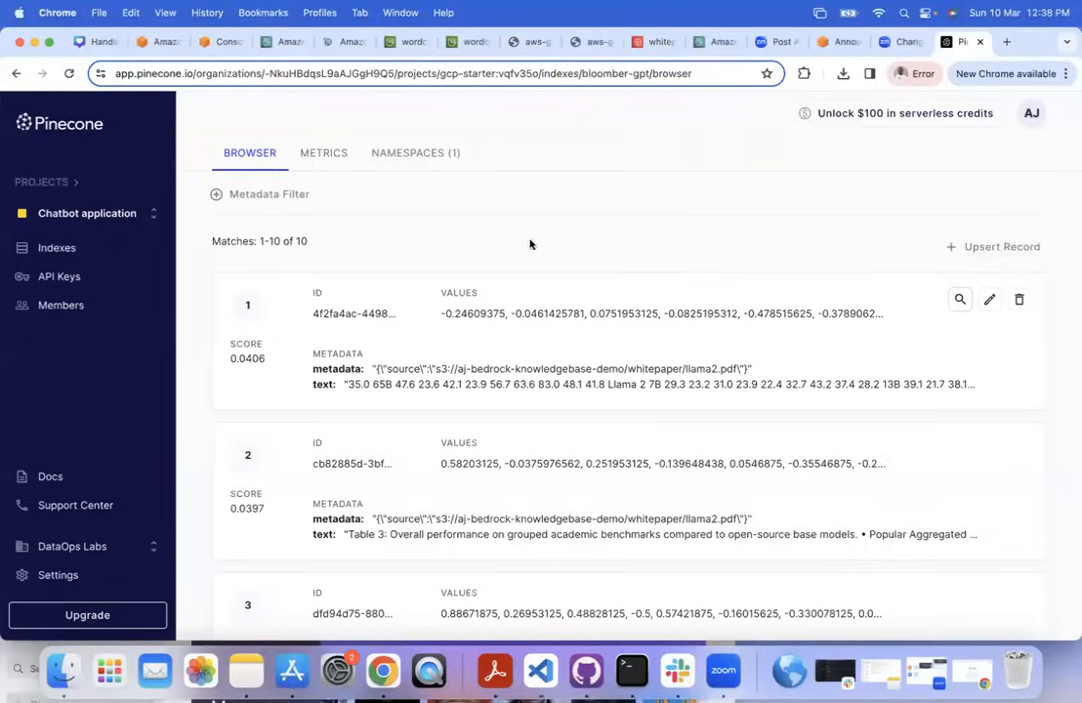
pyautogui.scroll(-4, 569, 225)
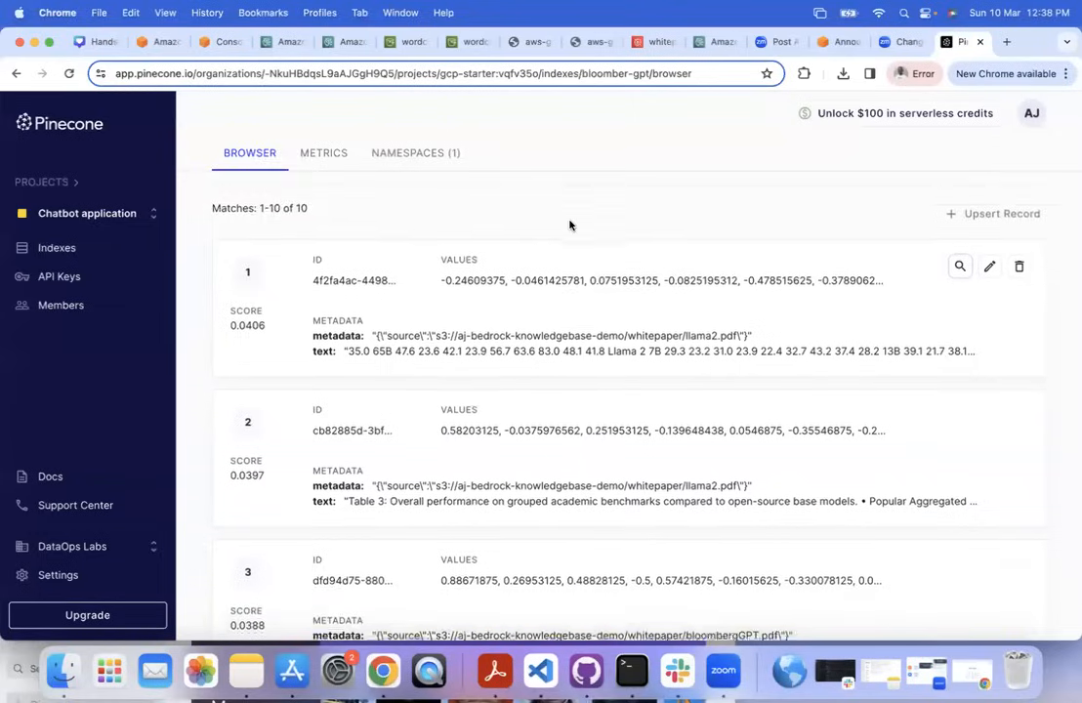
pyautogui.scroll(9, 570, 225)
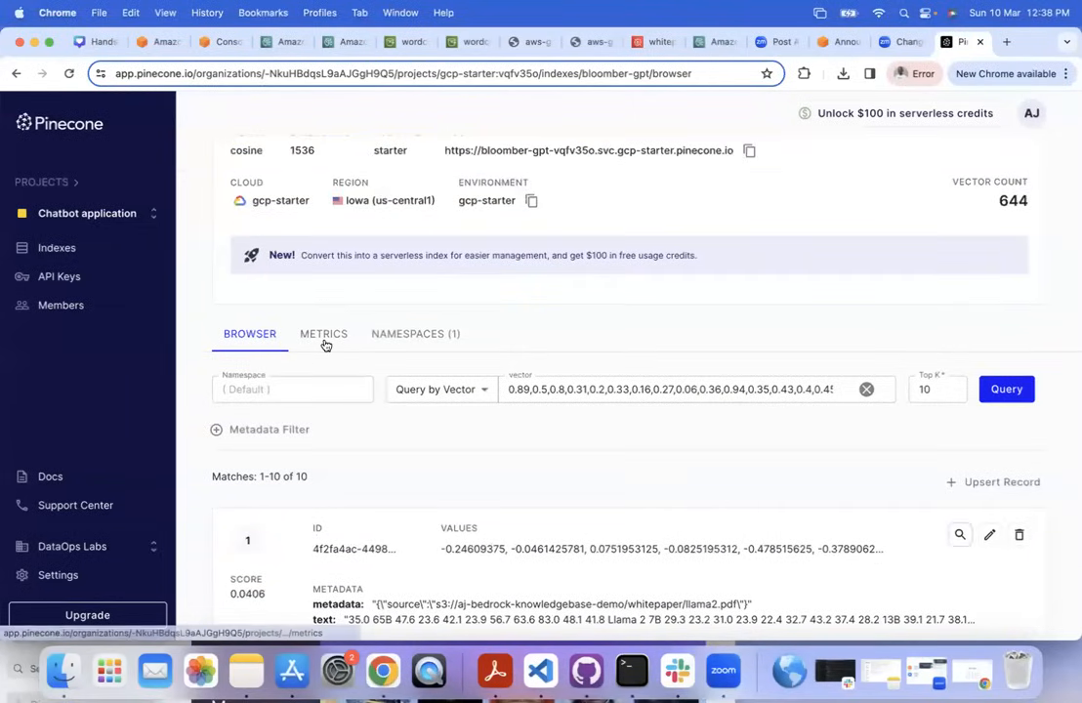
pyautogui.click(324, 339)
pyautogui.click(239, 333)
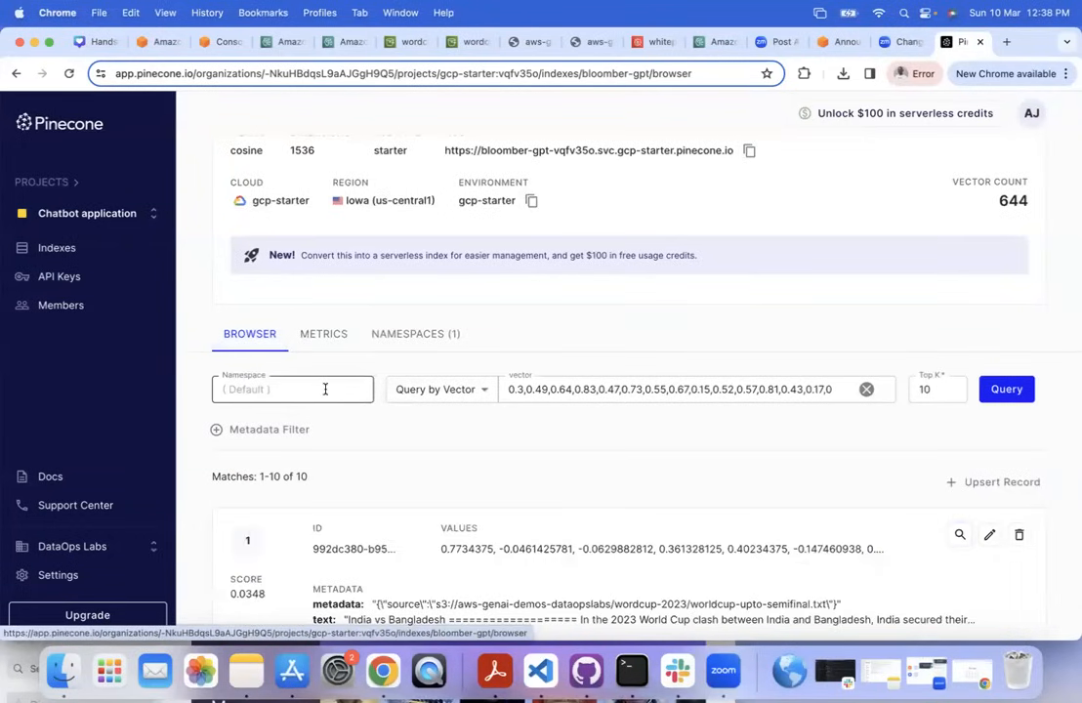
pyautogui.press('super+f')
pyautogui.write('cricke')
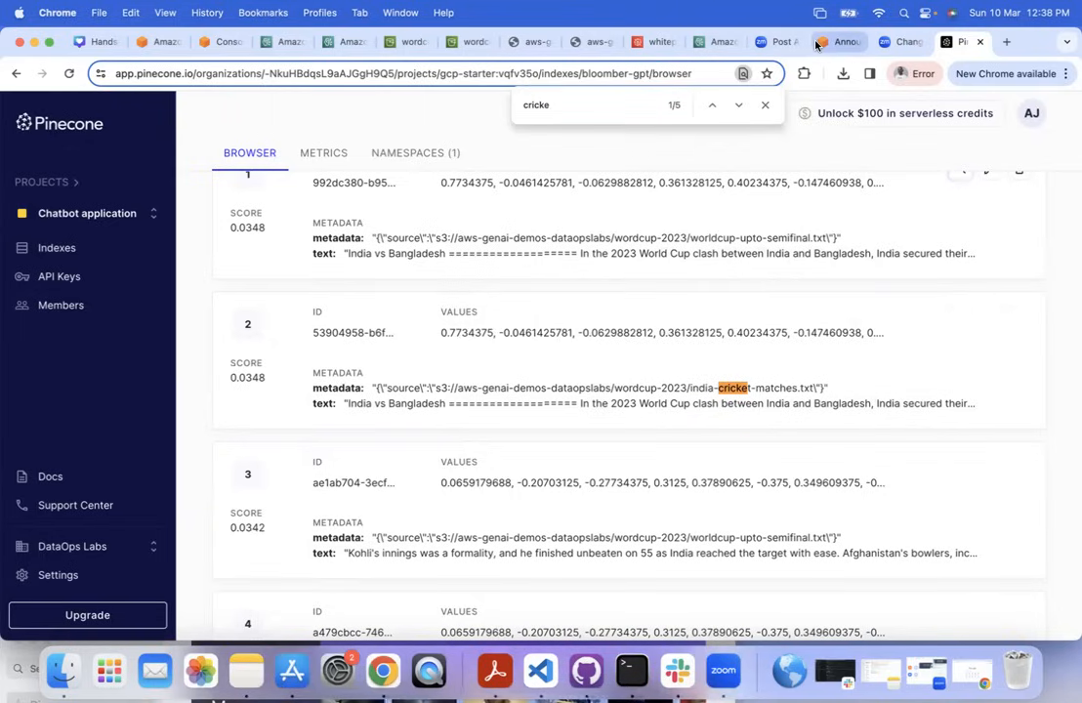
# Close the two cricket text file tabs, open the wordcup-2023 folder in S3 and return to Bedrock's knowledge base list.
pyautogui.click(577, 43)
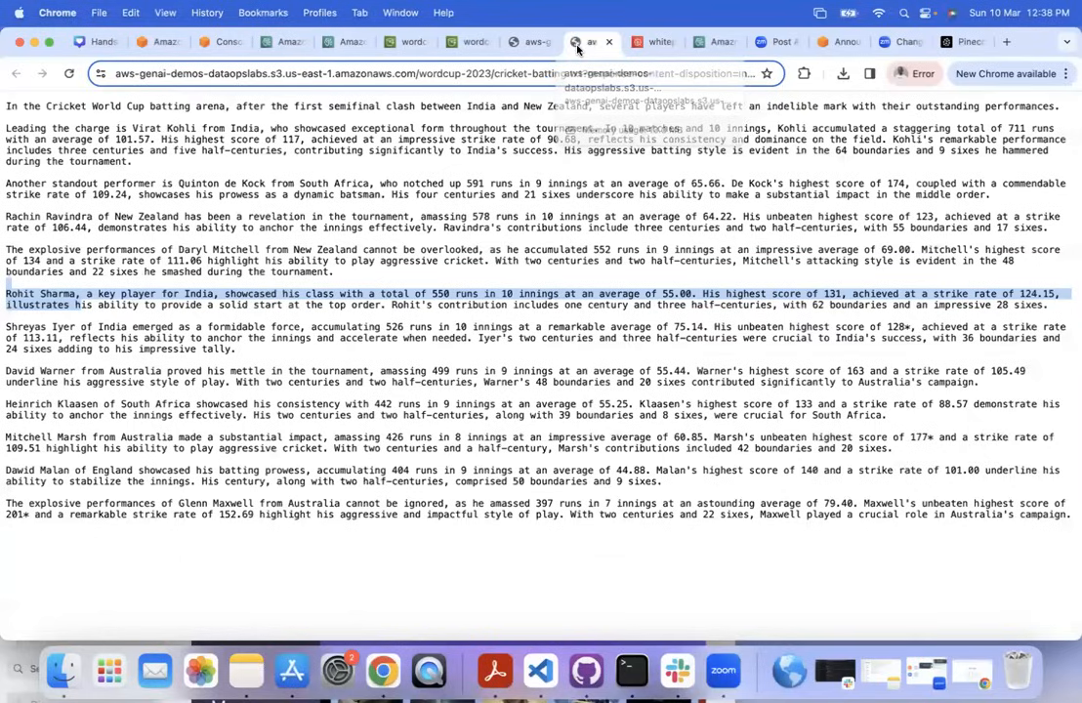
pyautogui.click(609, 44)
pyautogui.click(527, 42)
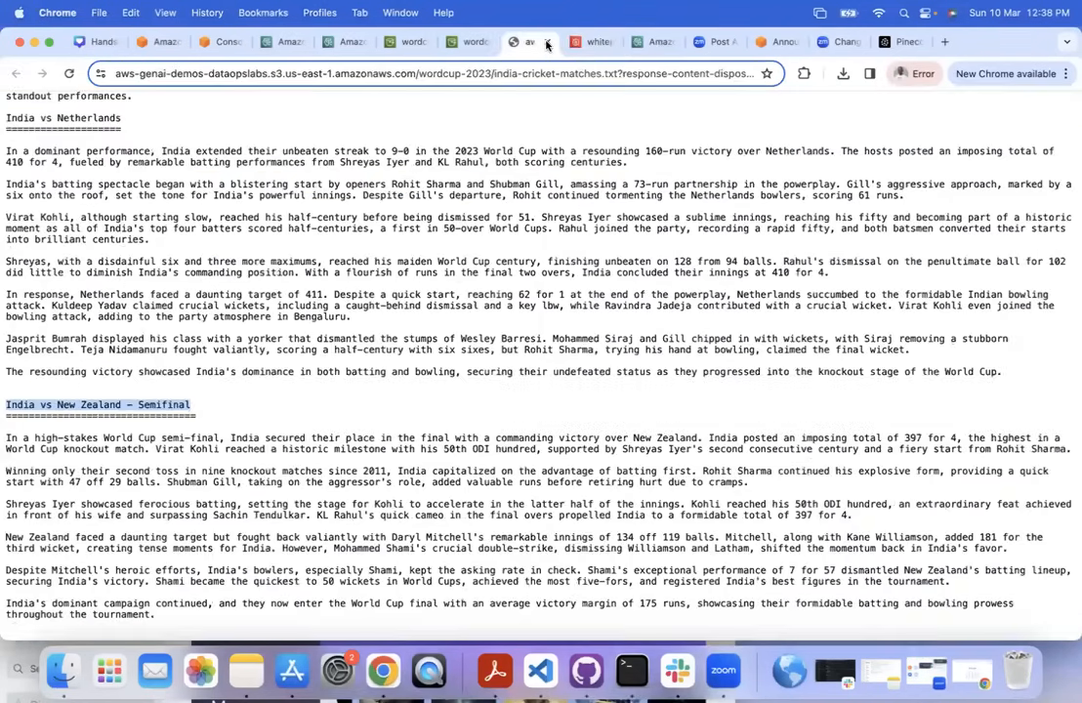
pyautogui.click(408, 46)
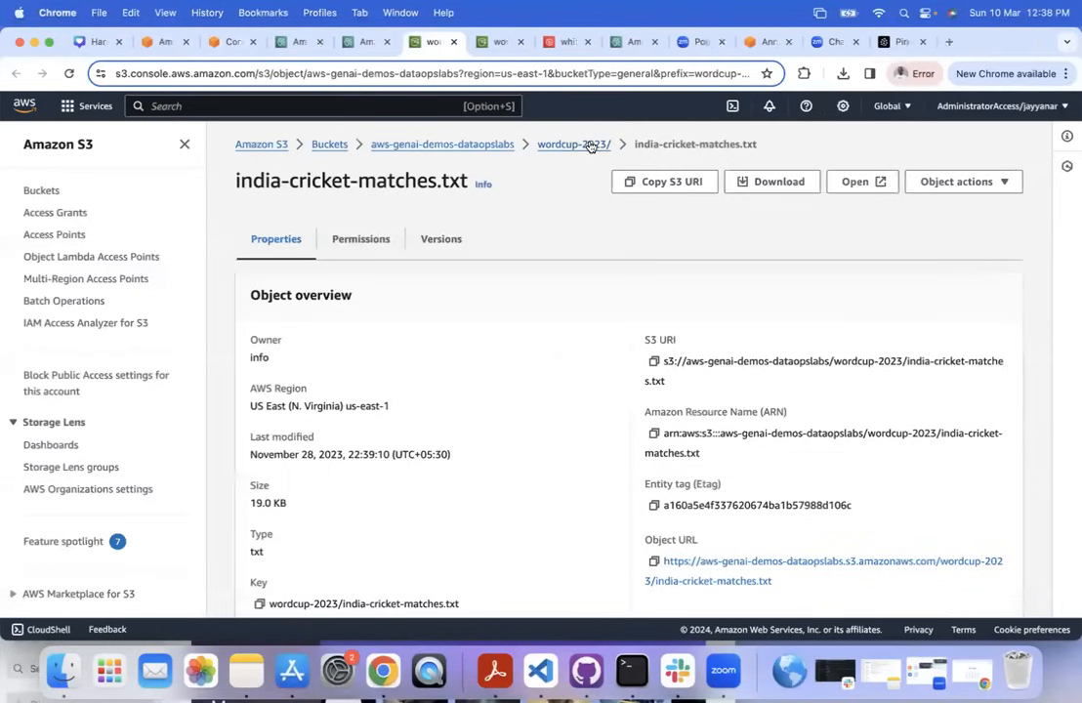
pyautogui.click(565, 144)
pyautogui.click(383, 42)
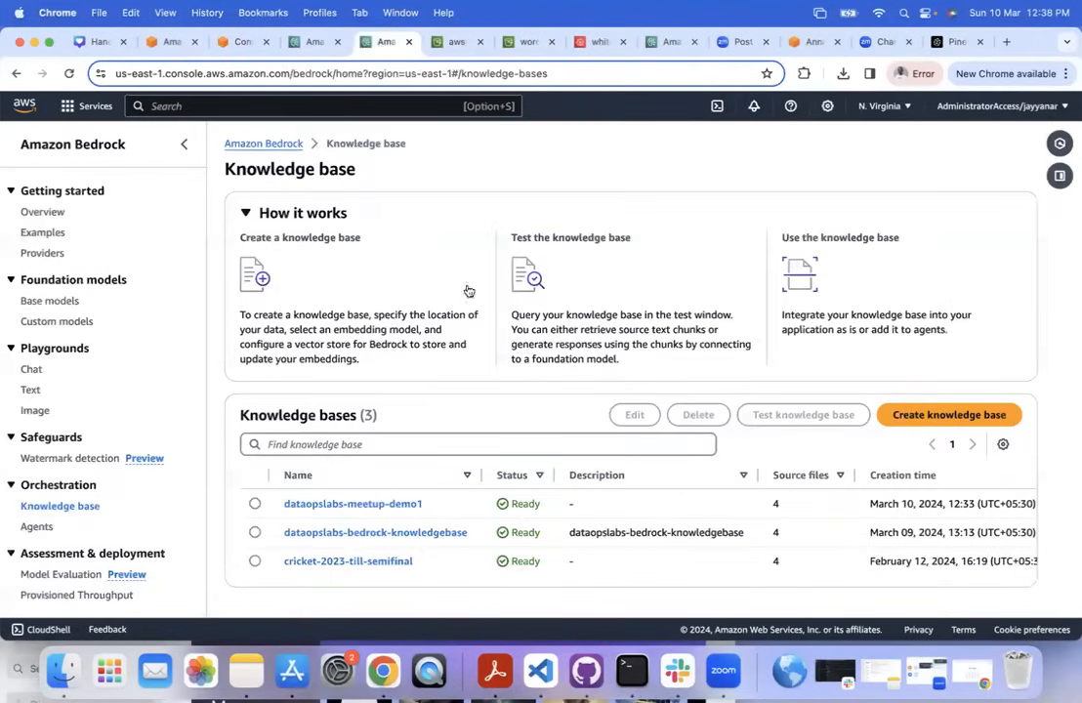
# Delete the dataopslabs-meetup-demo1 knowledge base, confirming the deletion with the word "delete".
pyautogui.click(255, 504)
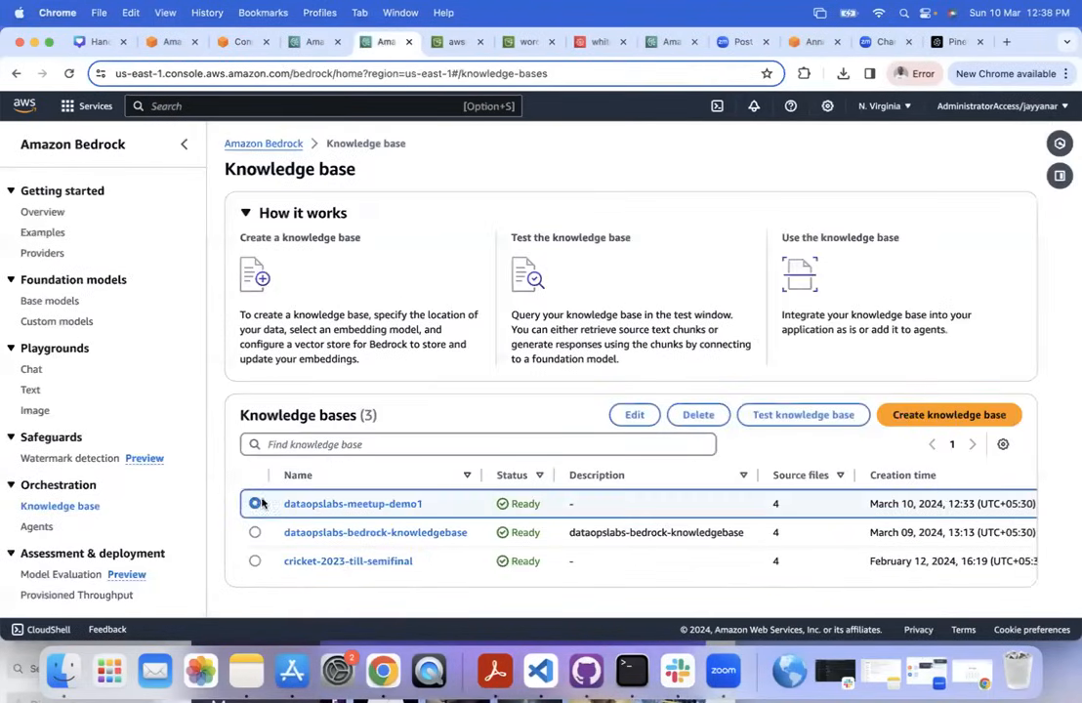
pyautogui.click(699, 421)
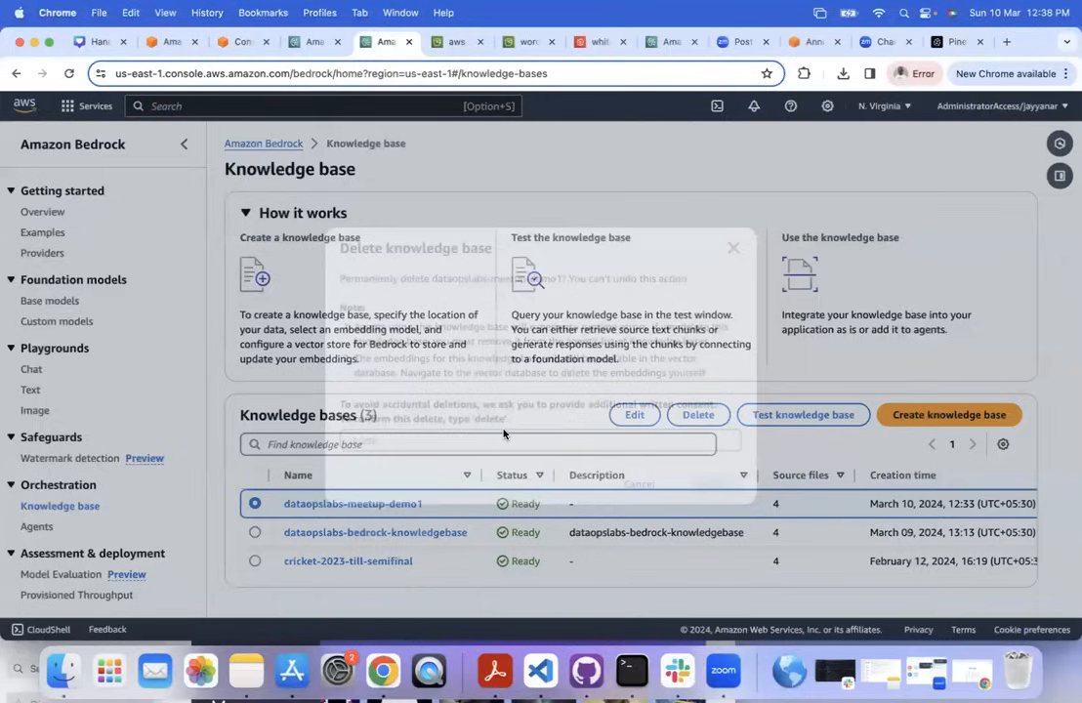
pyautogui.write('delete')
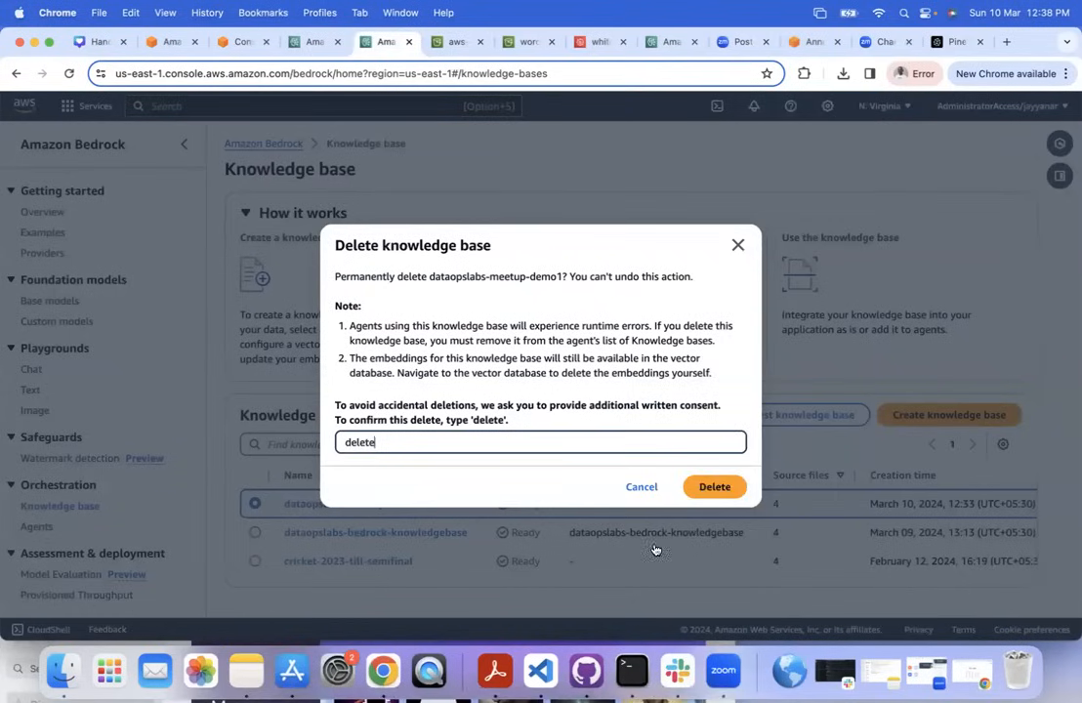
pyautogui.click(720, 487)
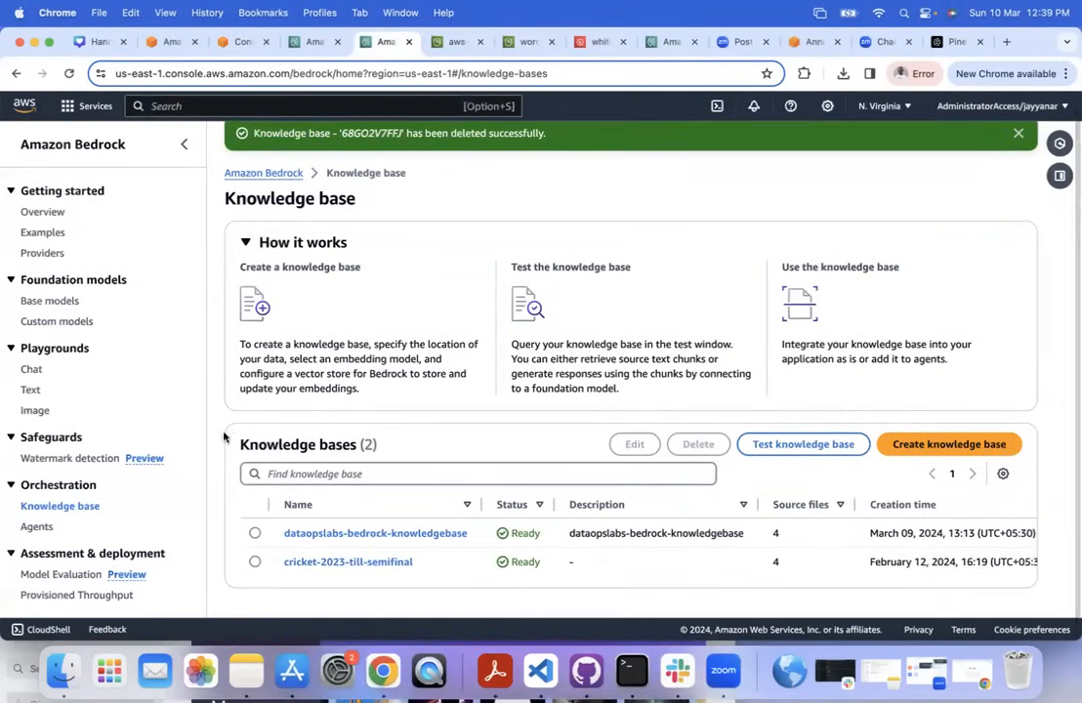
# Open the dataopslabs-bedrock-knowledgebase knowledge base and review its full data source name, embeddings model, Pinecone connection string and credentials secret ARN.
pyautogui.click(415, 538)
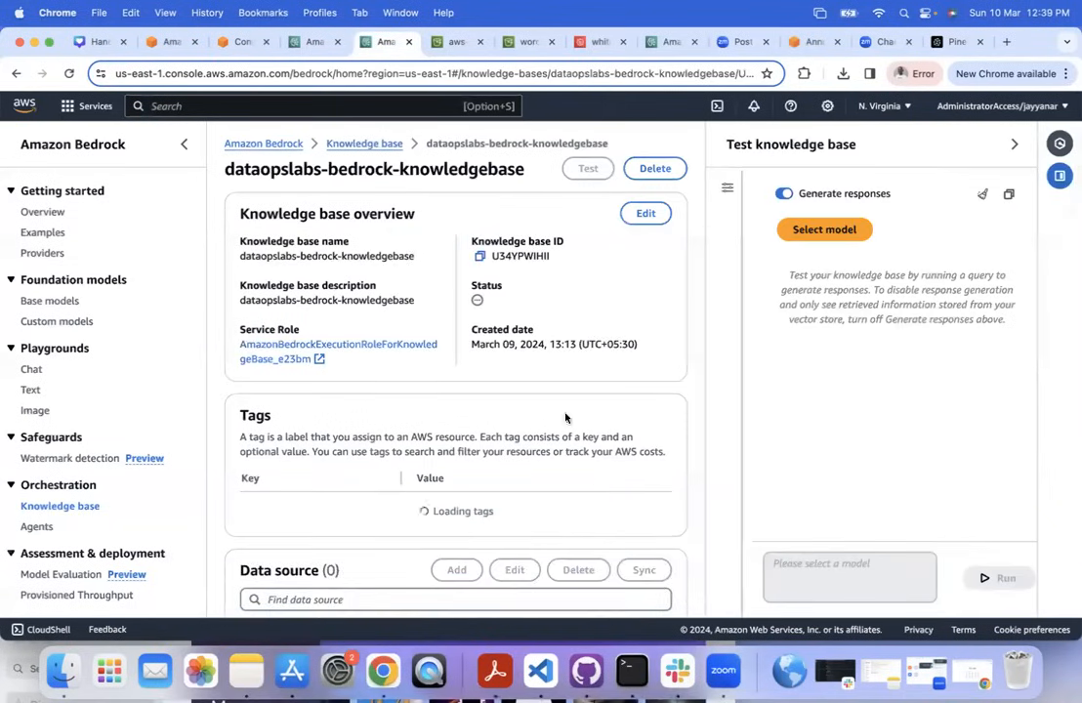
pyautogui.scroll(-2, 573, 283)
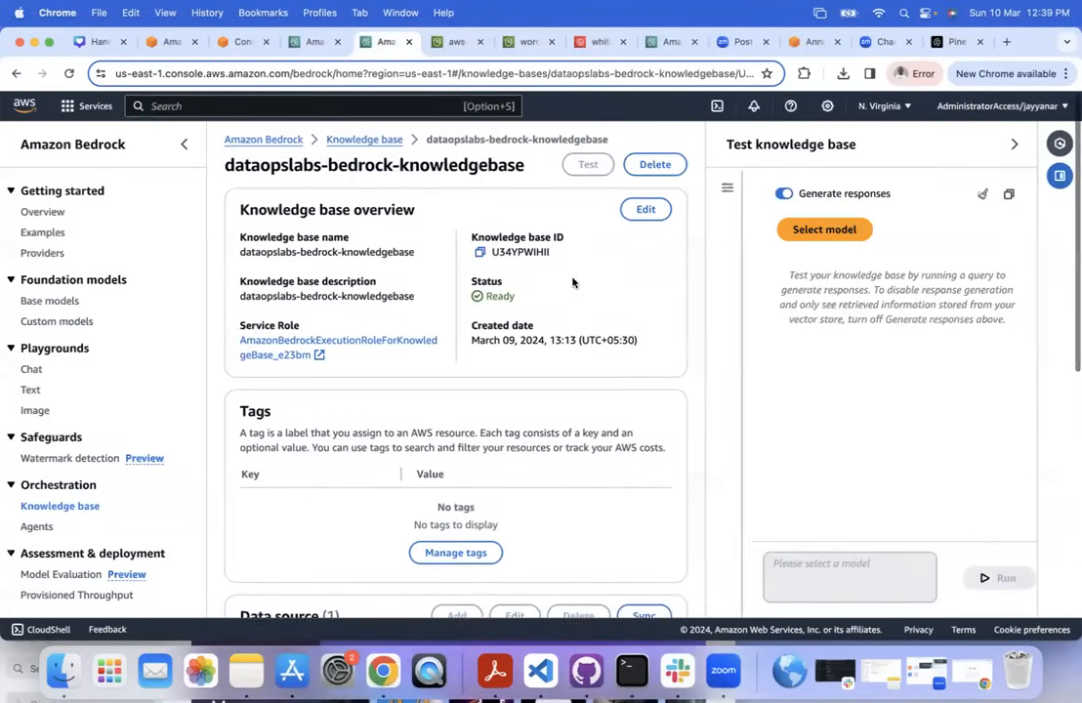
pyautogui.scroll(-8, 572, 282)
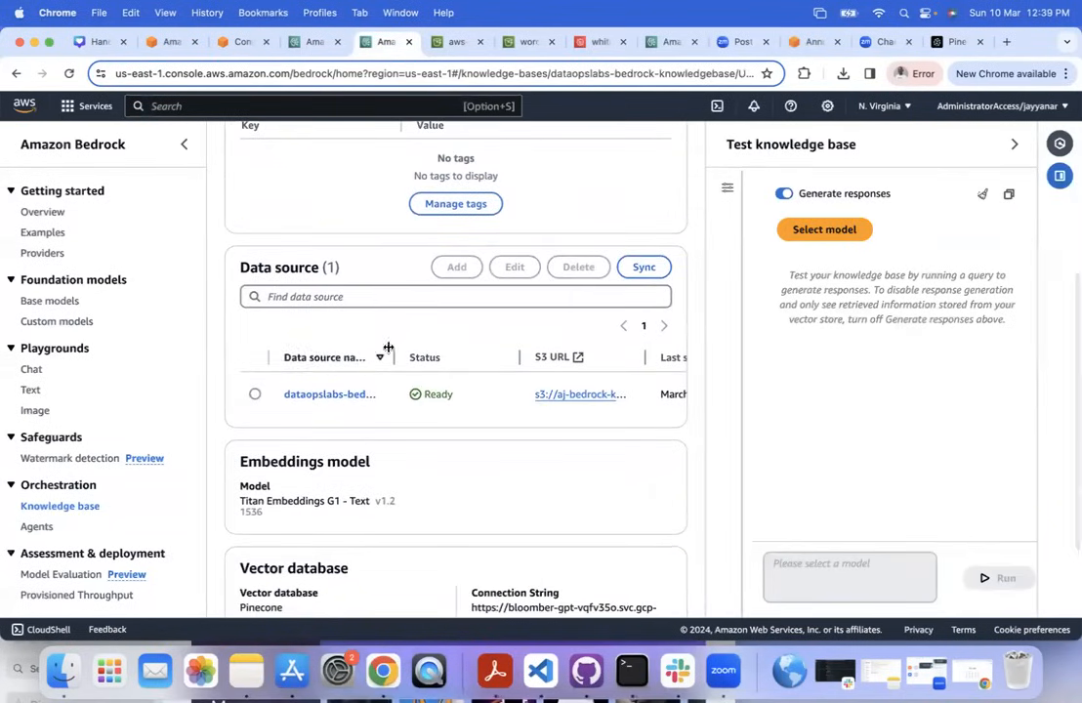
pyautogui.moveTo(395, 352); pyautogui.dragTo(532, 335)
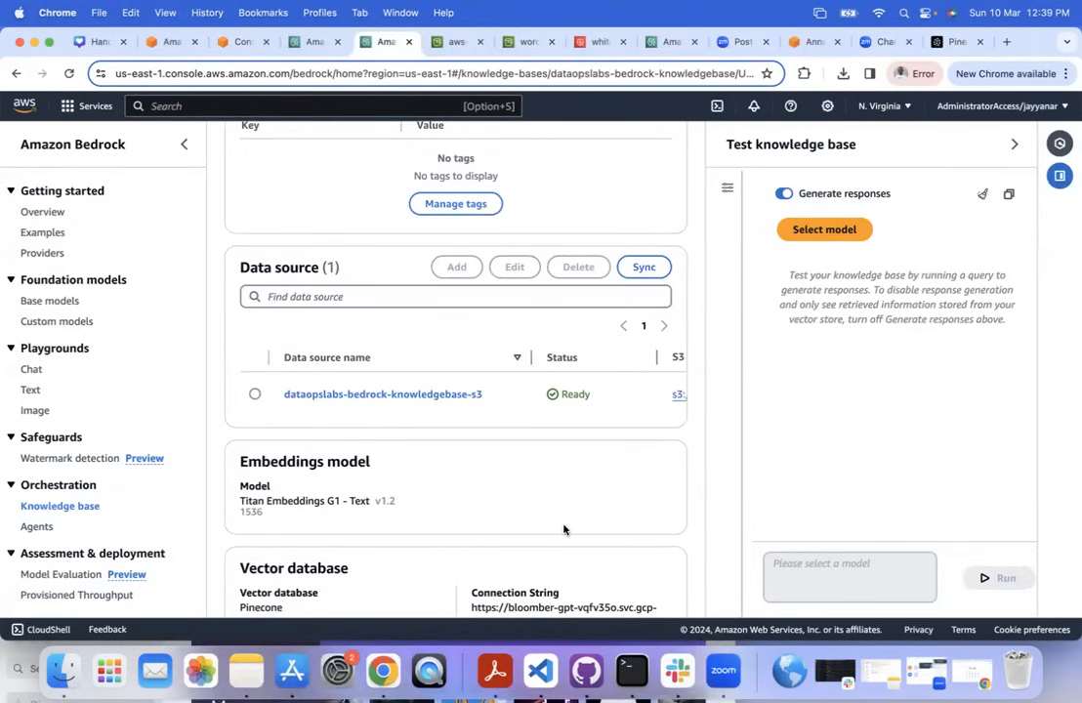
pyautogui.scroll(-5, 564, 530)
pyautogui.moveTo(565, 452); pyautogui.dragTo(474, 432)
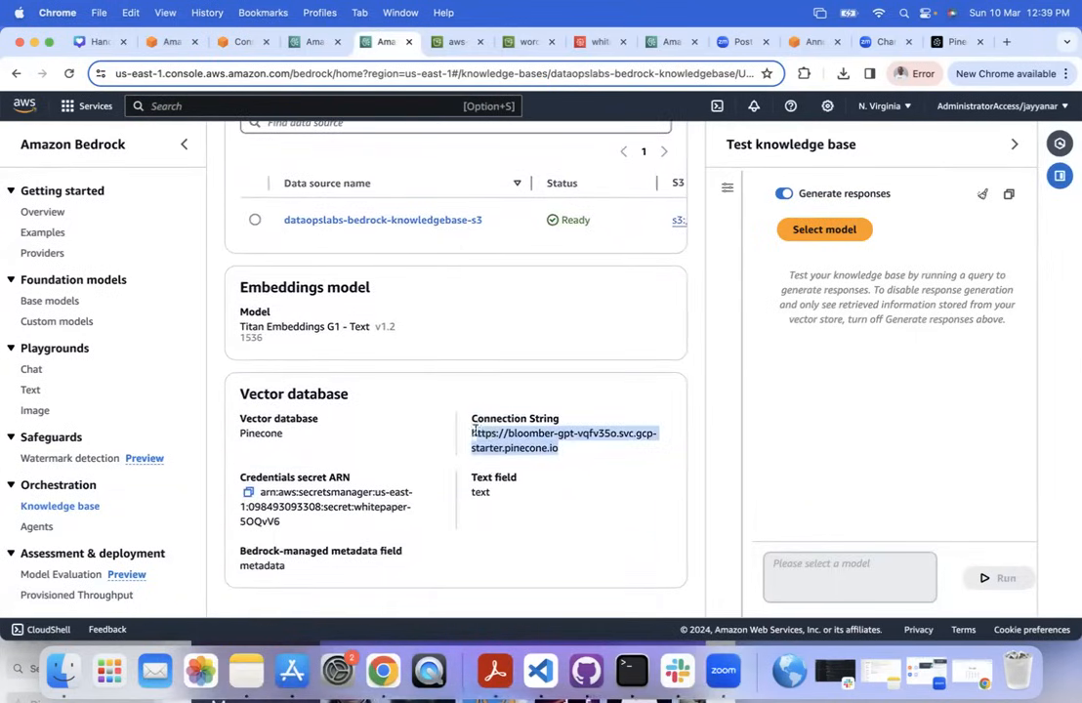
pyautogui.moveTo(286, 435); pyautogui.dragTo(244, 432)
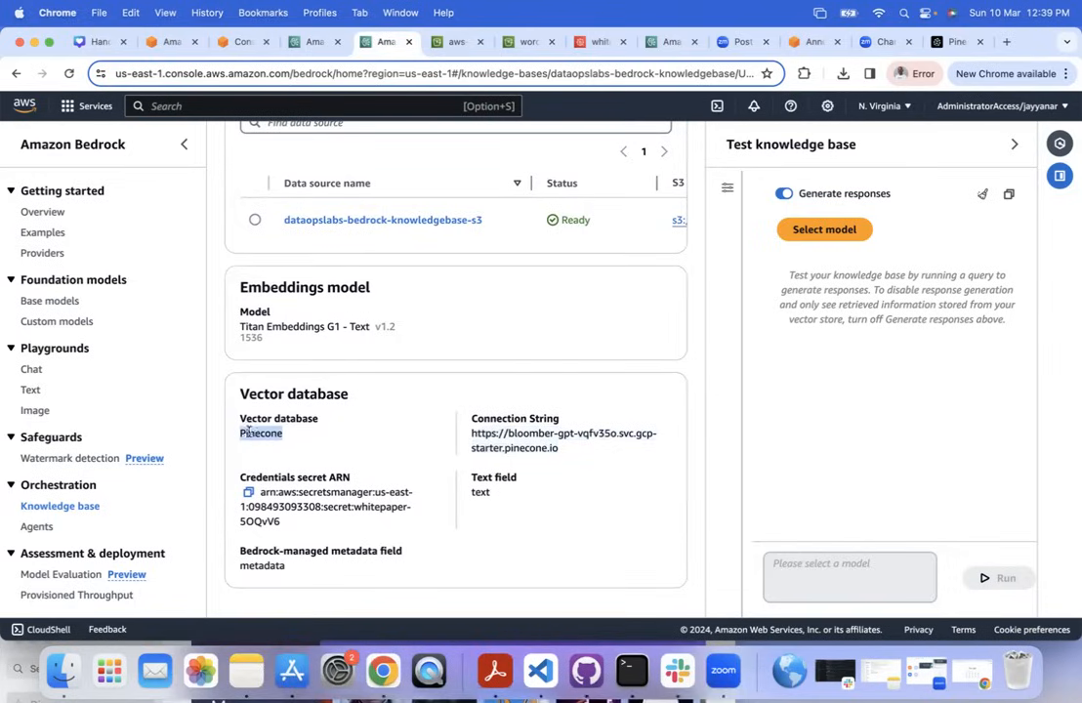
pyautogui.moveTo(289, 529); pyautogui.dragTo(235, 499)
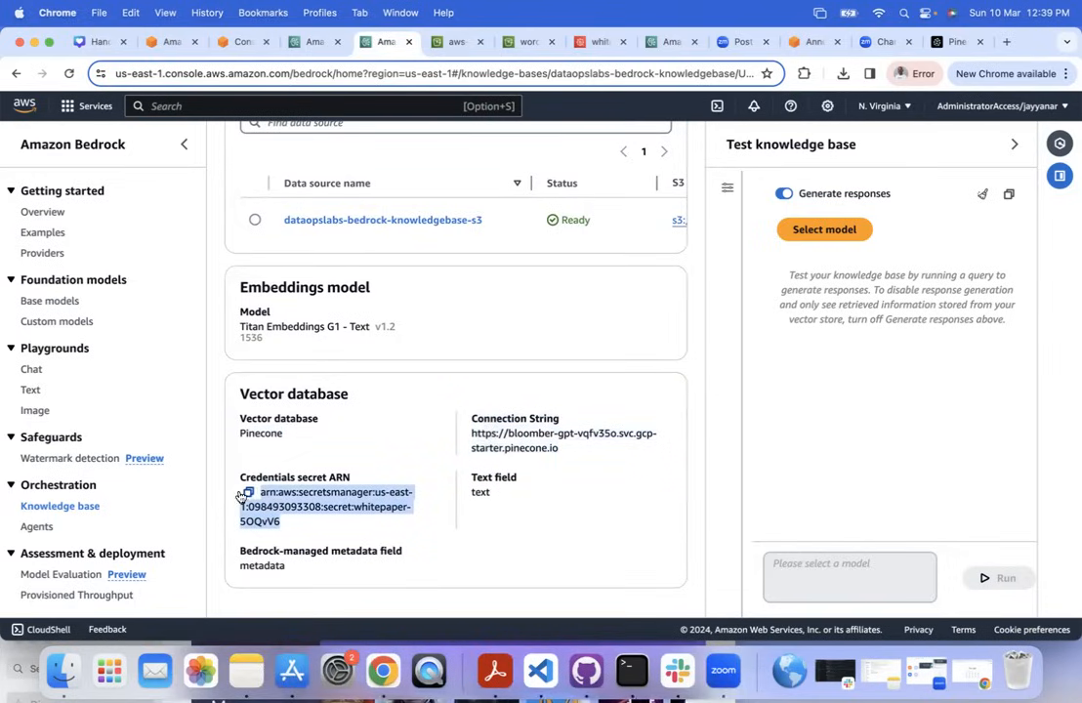
pyautogui.click(500, 282)
# Open the dataopslabs-bedrock-knowledgebase-s3 data source and inspect the file counts and end time in its sync history.
pyautogui.click(383, 220)
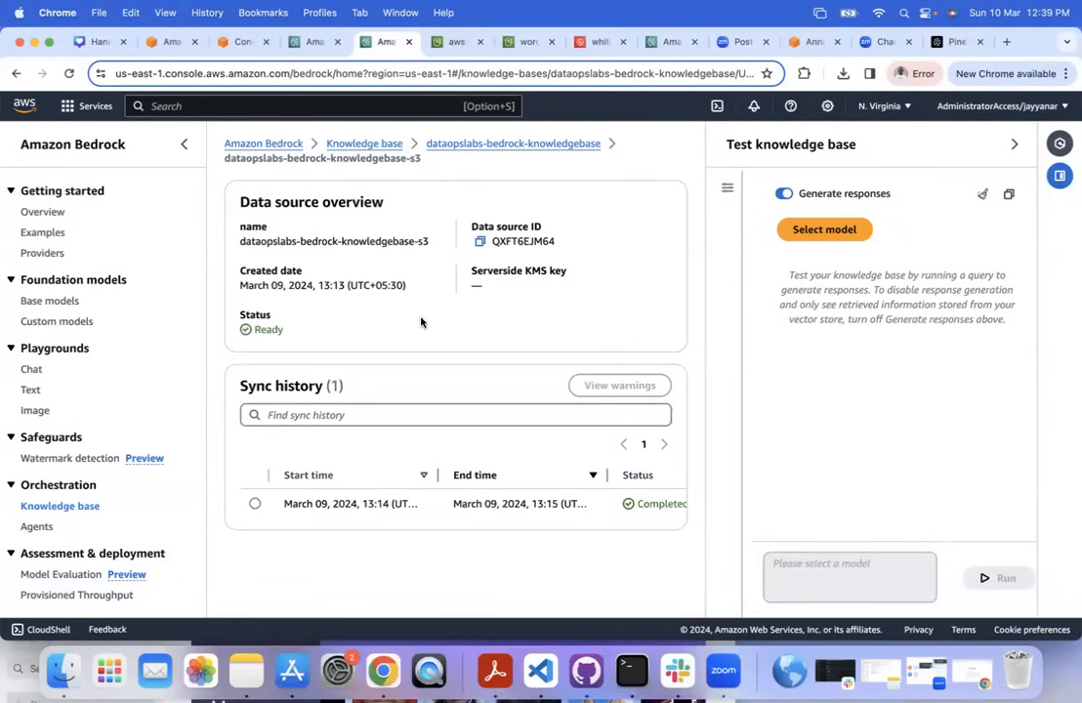
pyautogui.click(1015, 144)
pyautogui.click(254, 460)
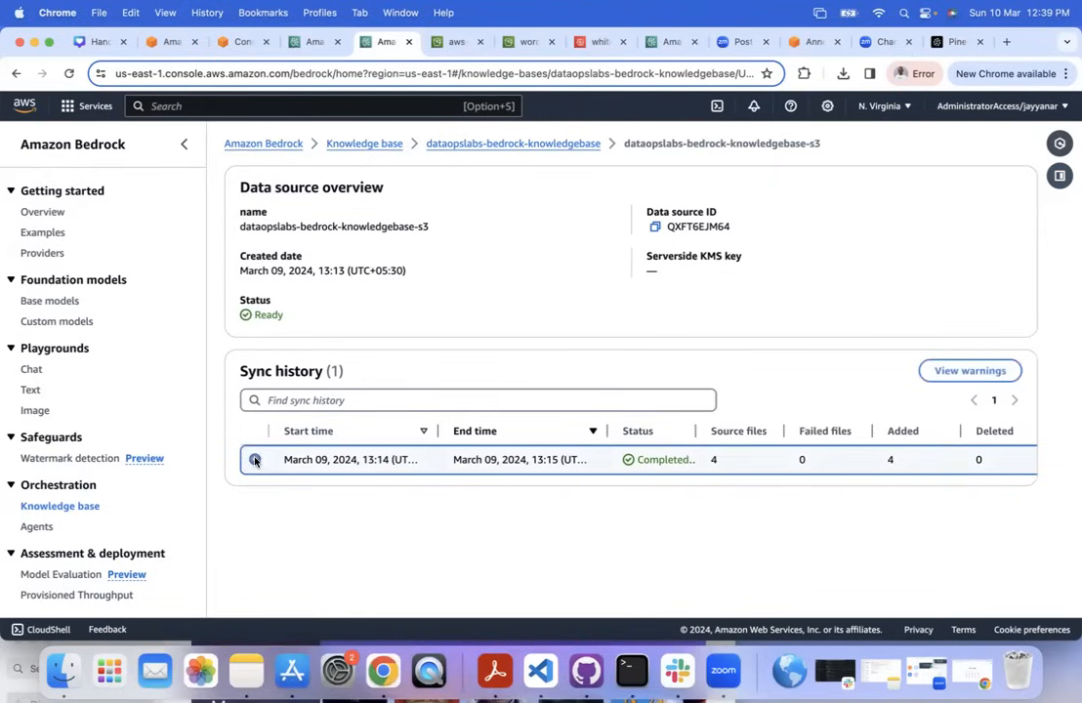
pyautogui.moveTo(607, 431)
pyautogui.mouseDown()
pyautogui.moveTo(747, 431)
pyautogui.moveTo(619, 421)
pyautogui.mouseUp()
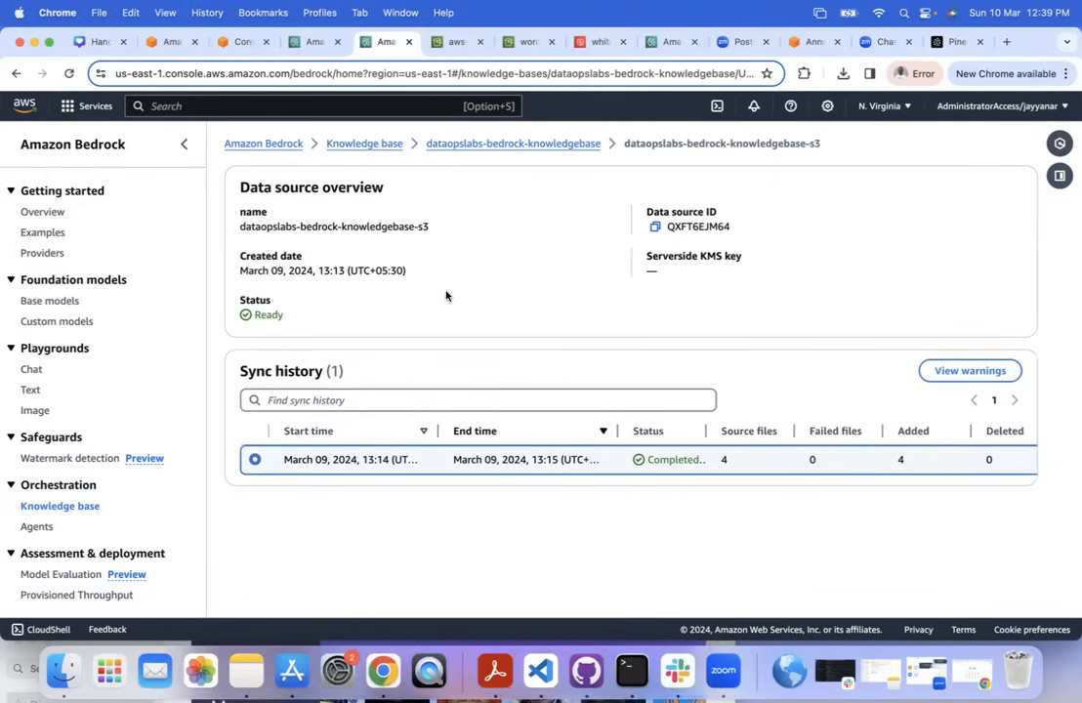
# Return to the dataopslabs-bedrock-knowledgebase page and open its S3 source location to view the PDFs in the whitepaper folder.
pyautogui.click(510, 144)
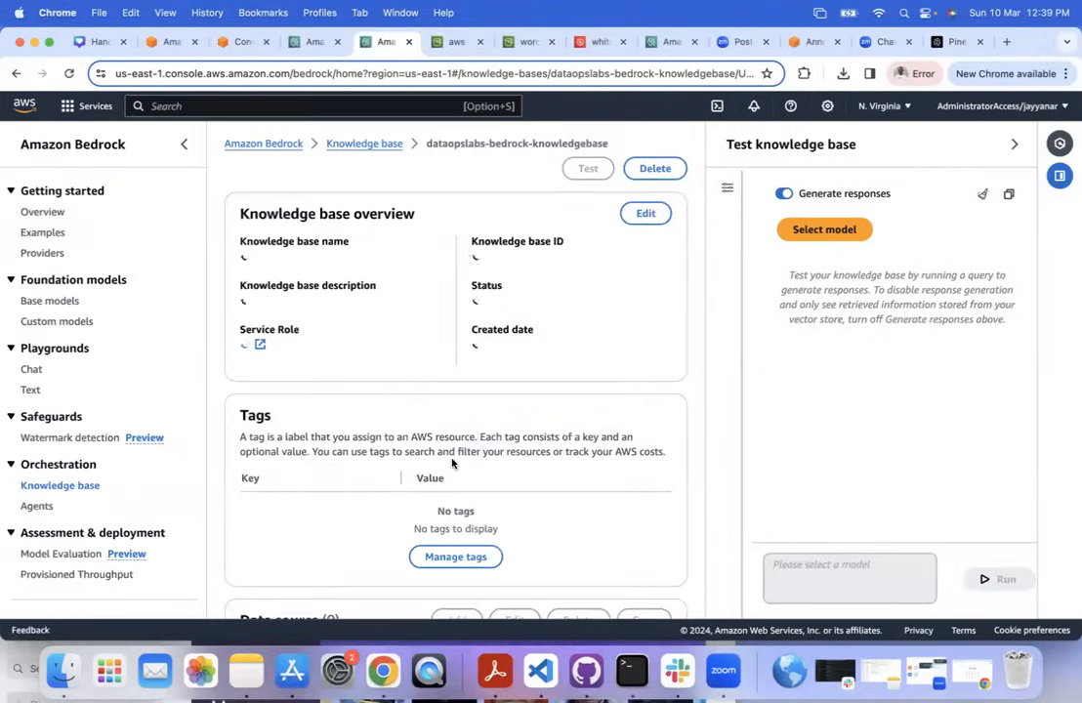
pyautogui.click(1015, 143)
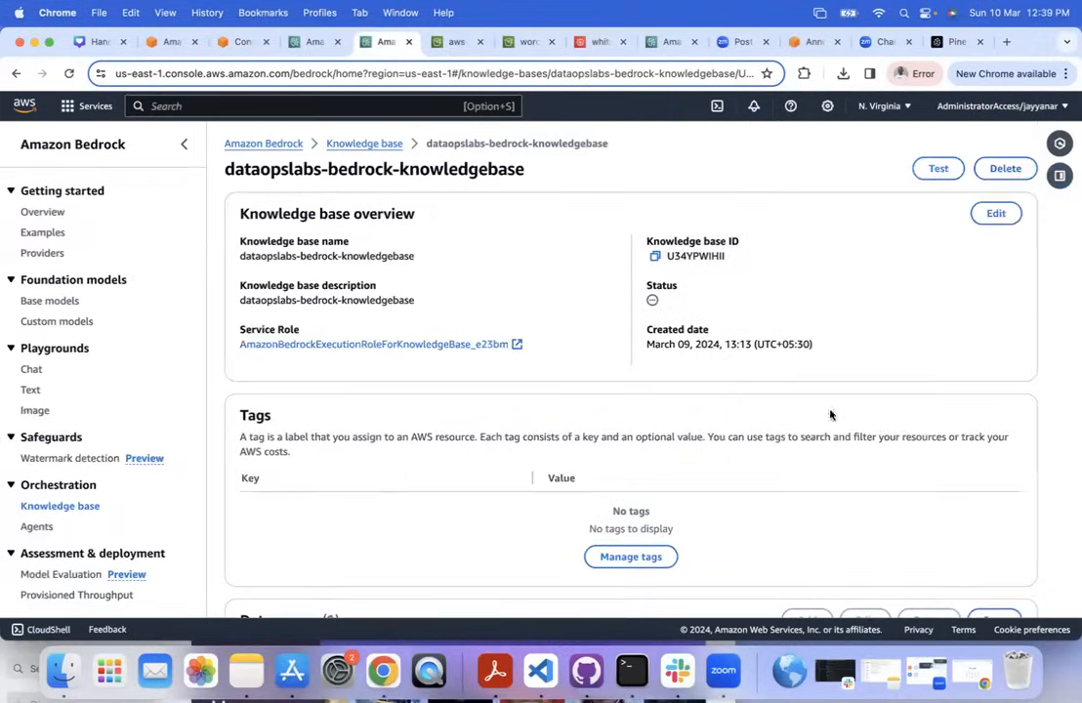
pyautogui.scroll(-5, 551, 249)
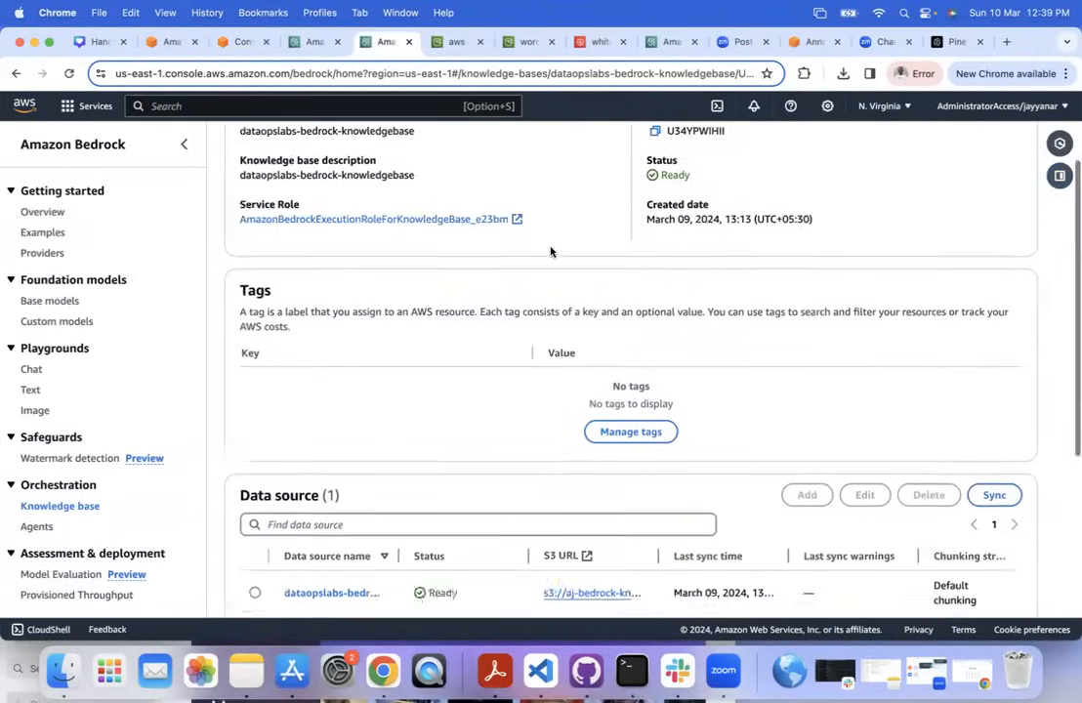
pyautogui.click(580, 395)
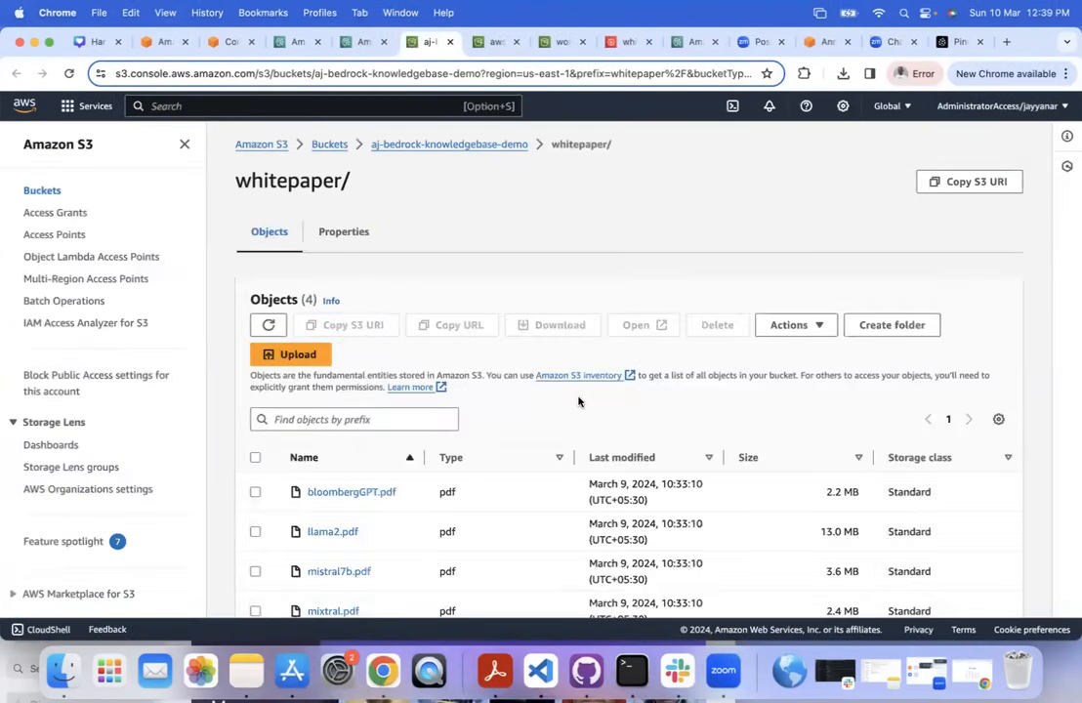
pyautogui.scroll(-1, 537, 424)
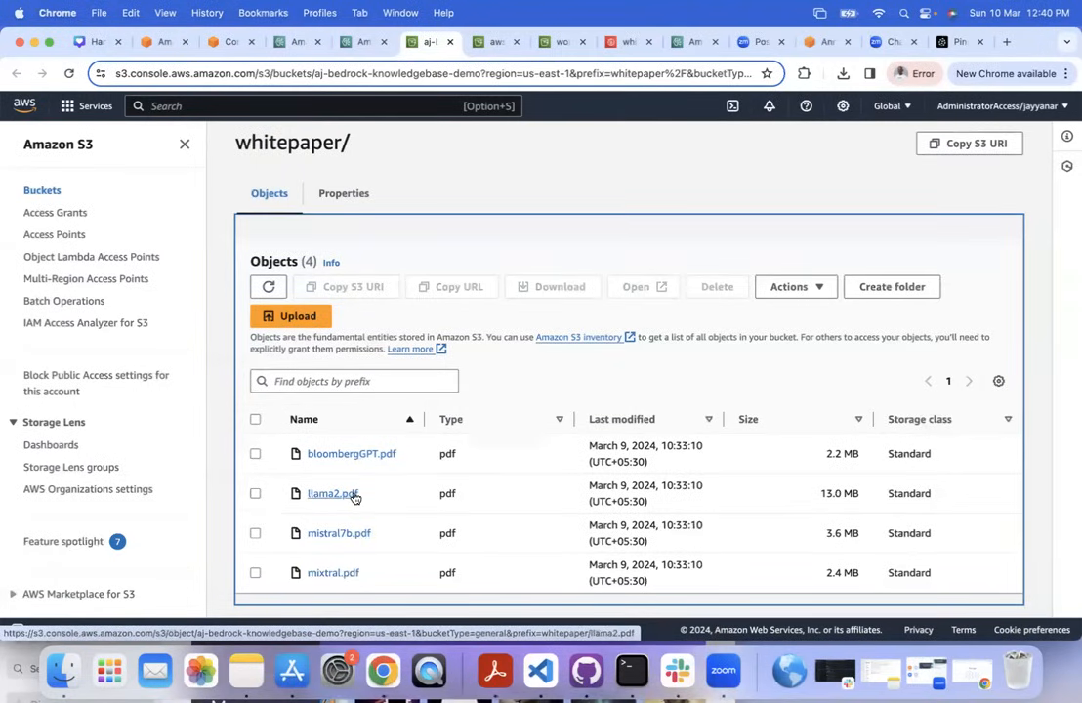
# Open the hello-world-llm-with-aws-bedrock-lambda post on blog.dataopslabs.com in a new browser tab and go to the blog's home page.
pyautogui.click(1008, 42)
pyautogui.write('blog.dataopslabs.com')
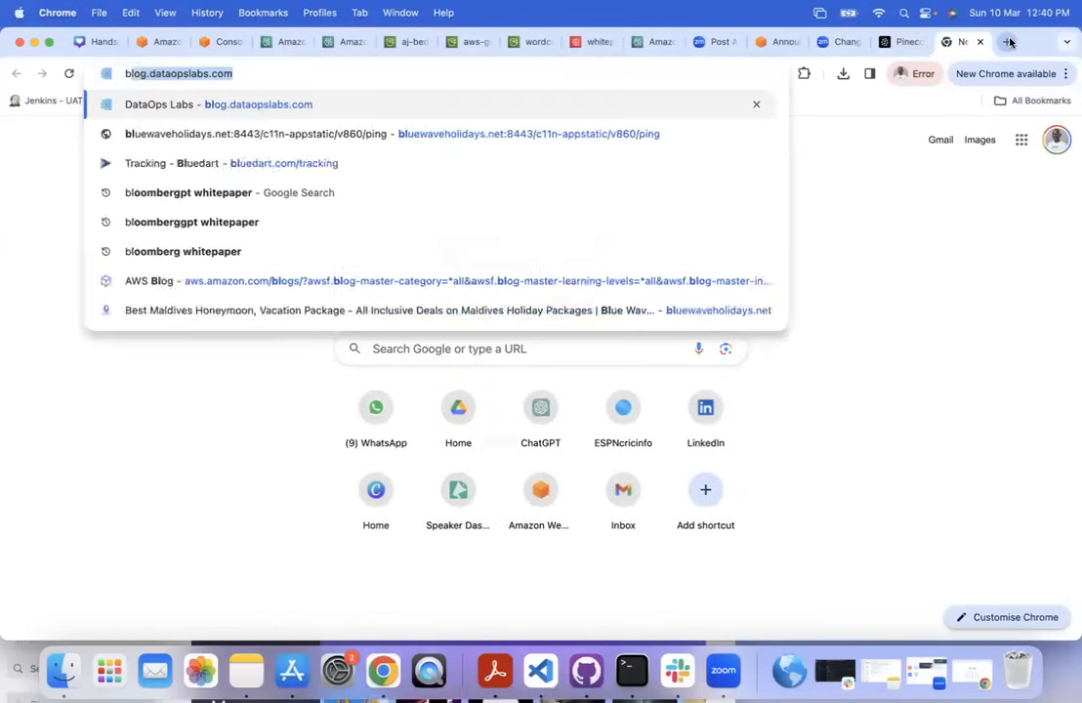
pyautogui.press('Down')
pyautogui.press('Down')
pyautogui.press('Down')
pyautogui.press('Down')
pyautogui.press('Down')
pyautogui.press('Down')
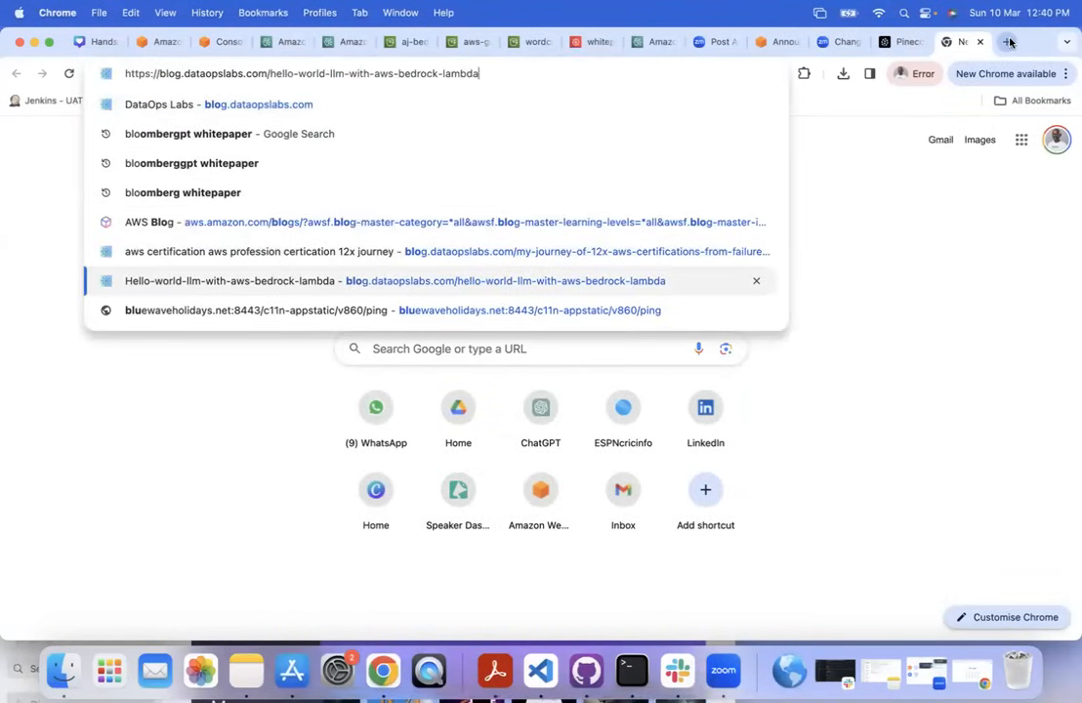
pyautogui.press('Return')
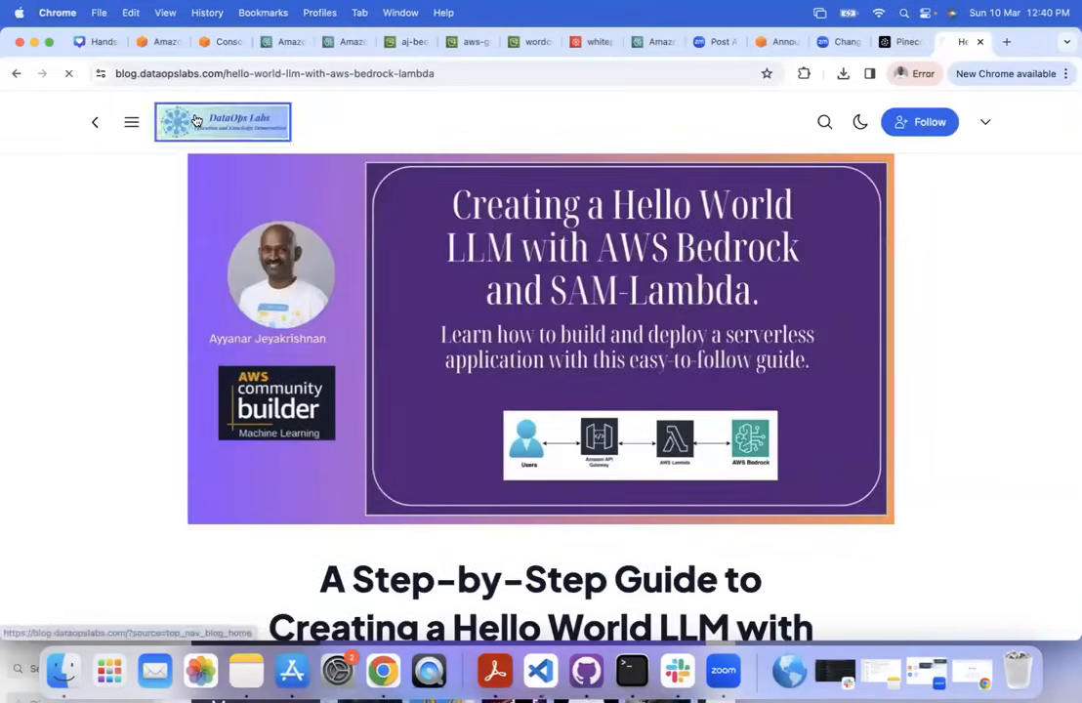
pyautogui.click(194, 118)
# Open the "My Understanding of Mistral AI" post, expand its table of contents and read through the Mistral 7B and Mixtral 8x7B sections.
pyautogui.scroll(-8, 339, 462)
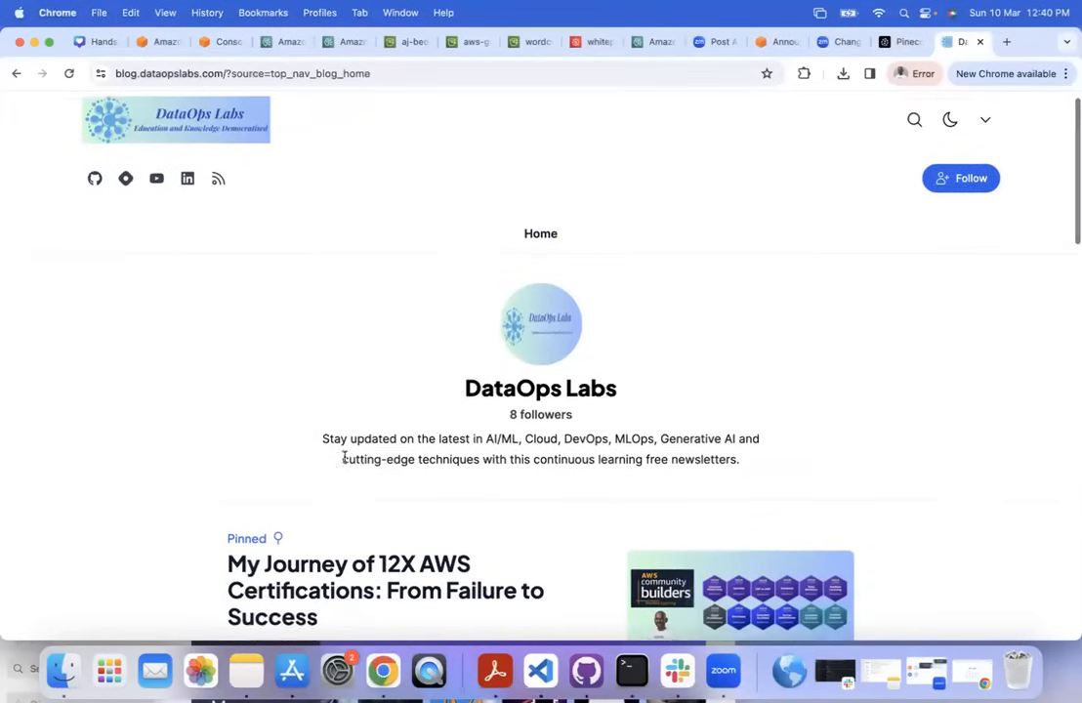
pyautogui.scroll(-6, 344, 462)
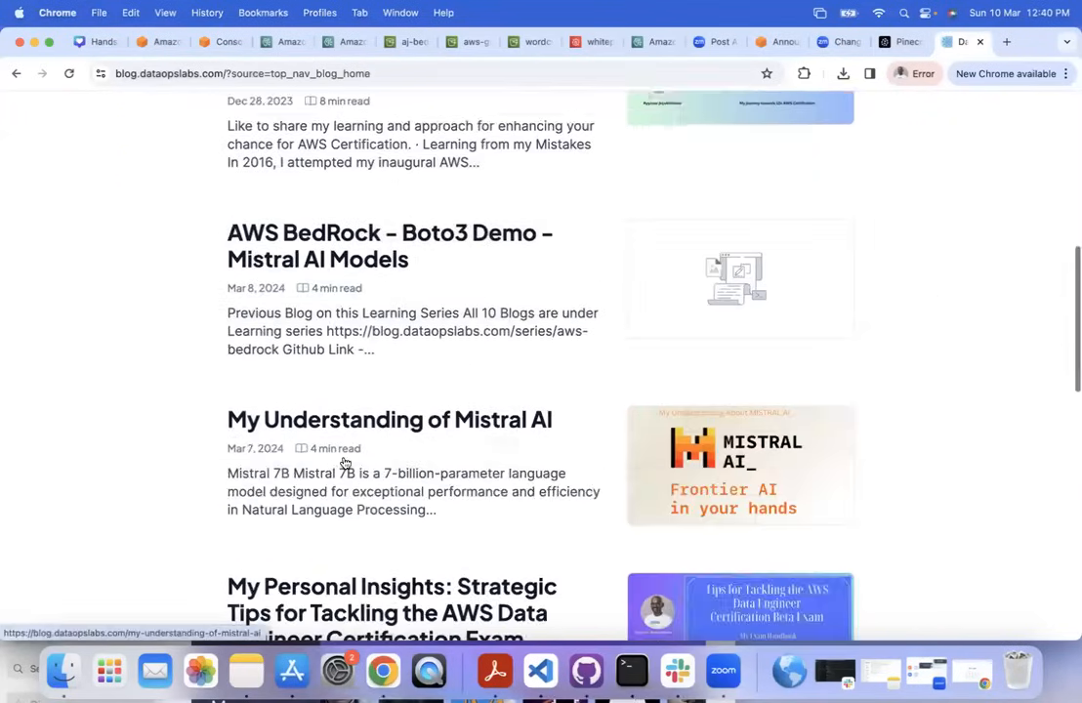
pyautogui.click(375, 415)
pyautogui.scroll(-1, 374, 414)
pyautogui.scroll(-12, 374, 413)
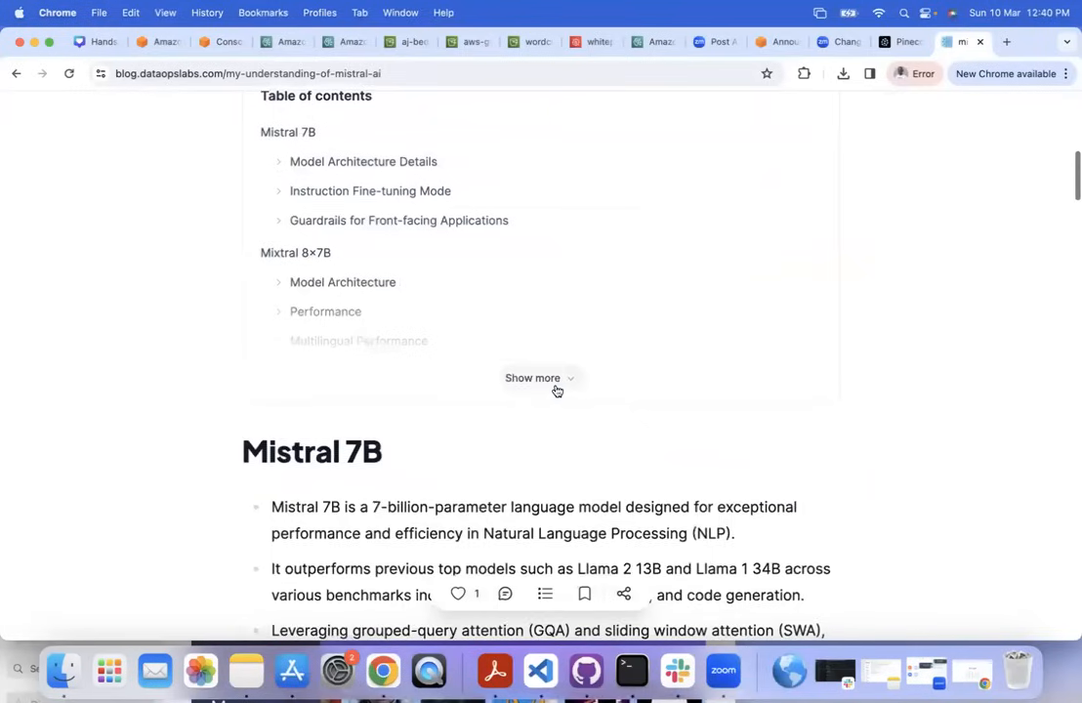
pyautogui.click(554, 387)
pyautogui.scroll(-10, 557, 390)
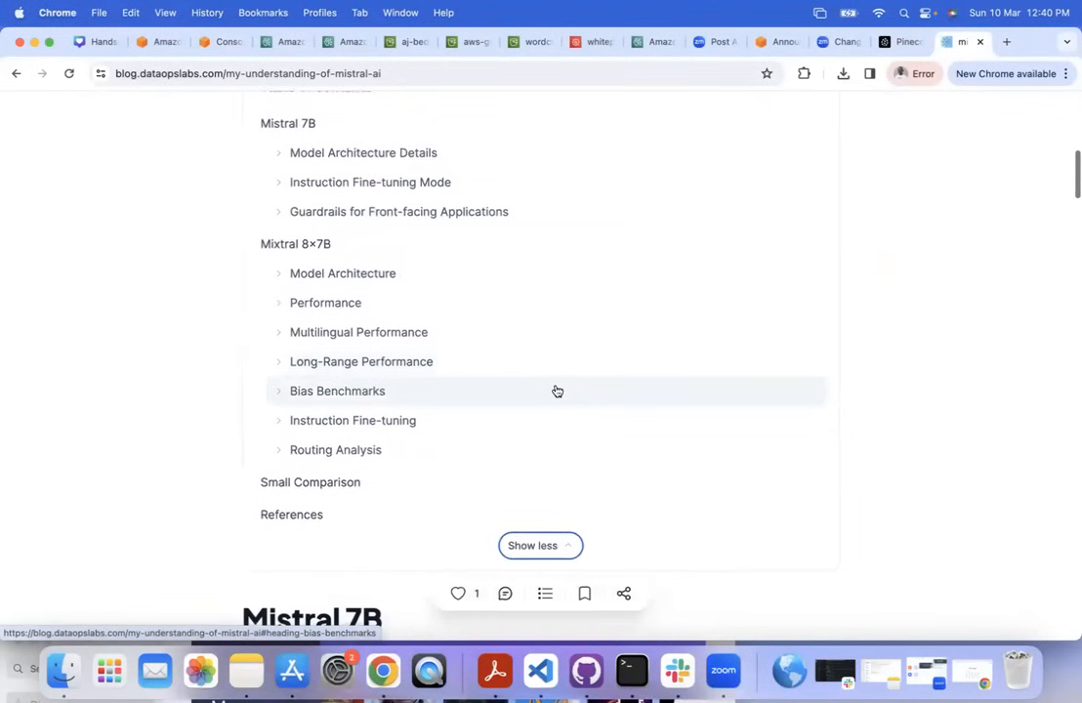
pyautogui.scroll(-14, 557, 391)
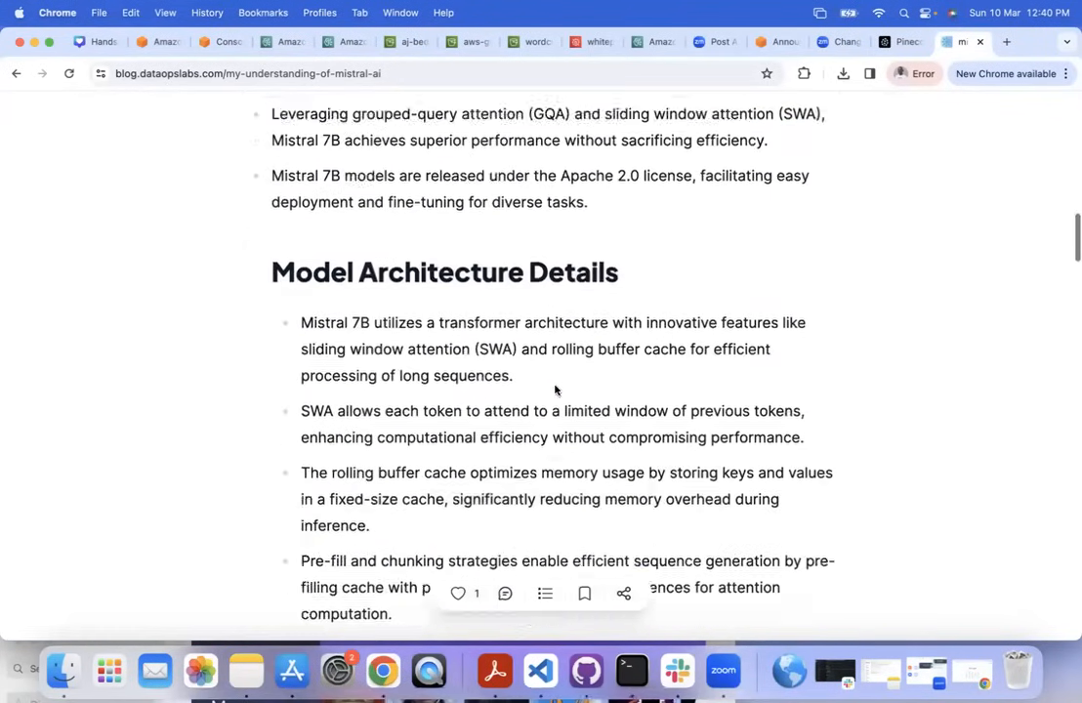
pyautogui.scroll(-16, 555, 391)
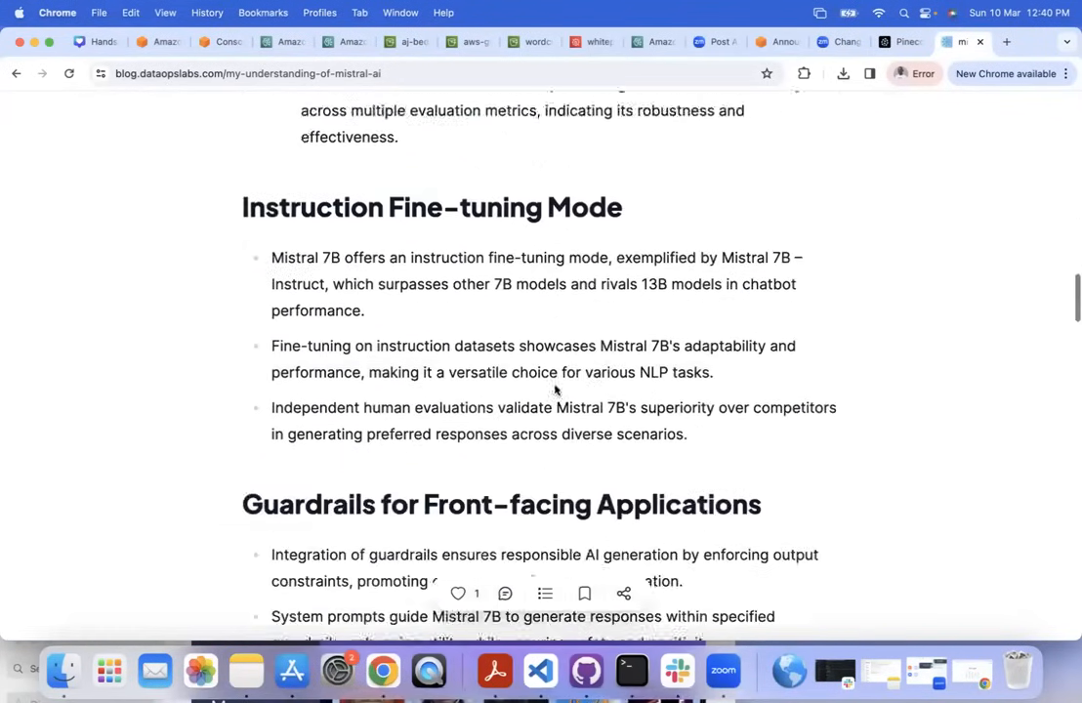
pyautogui.scroll(-3, 555, 389)
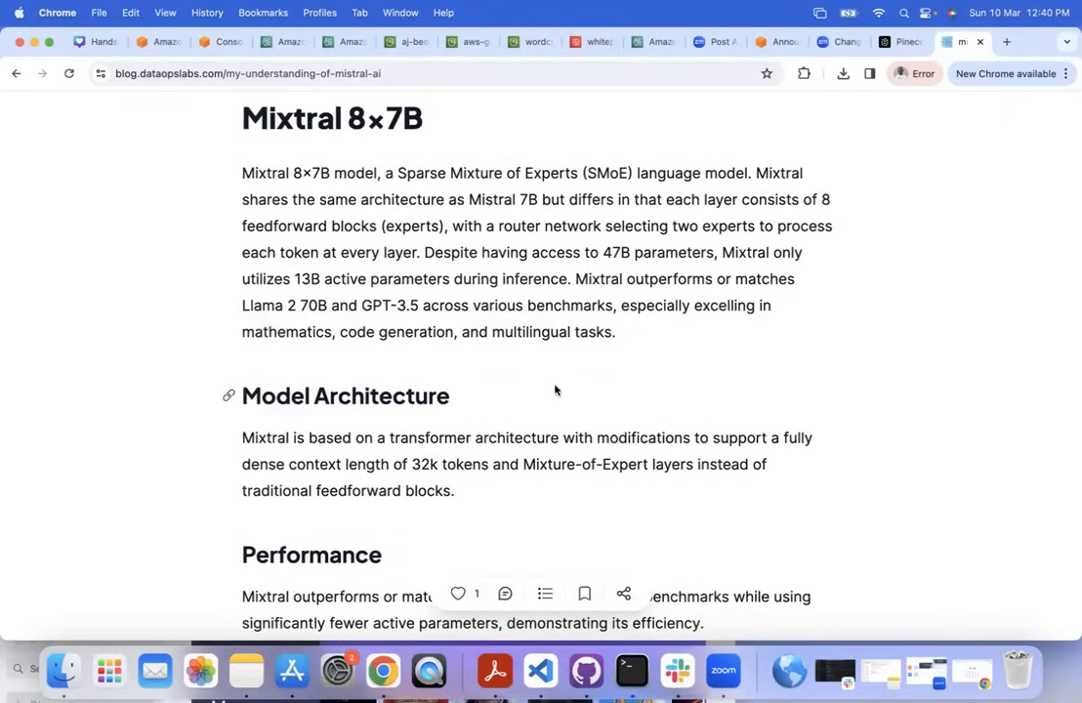
pyautogui.scroll(-8, 557, 396)
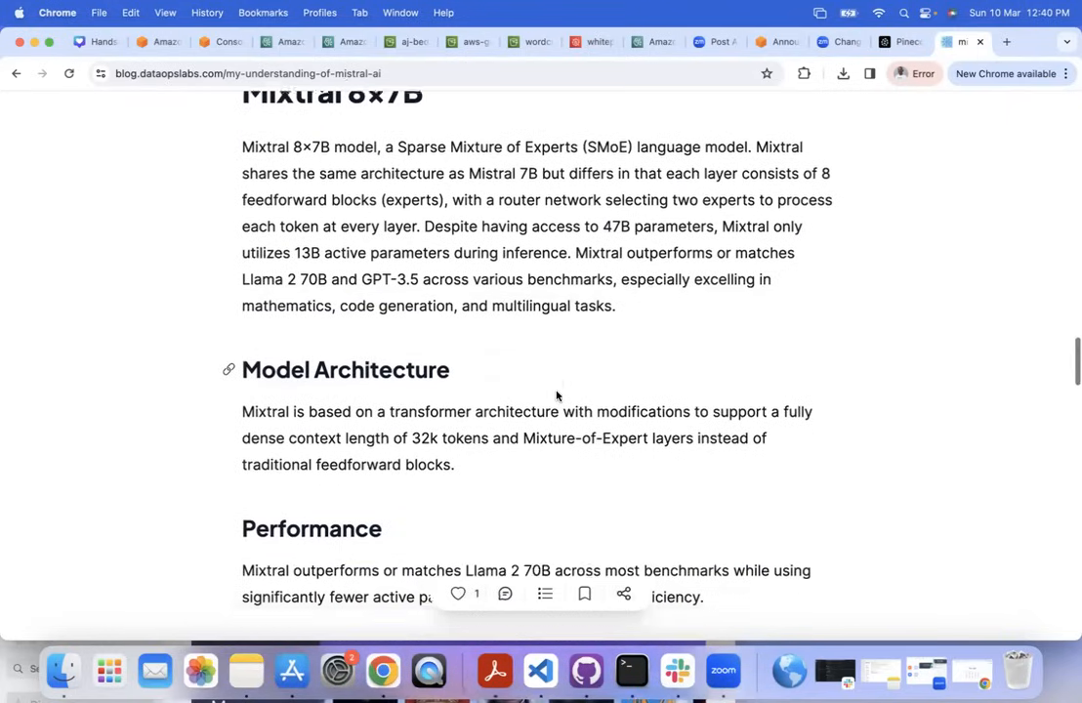
pyautogui.scroll(-2, 554, 406)
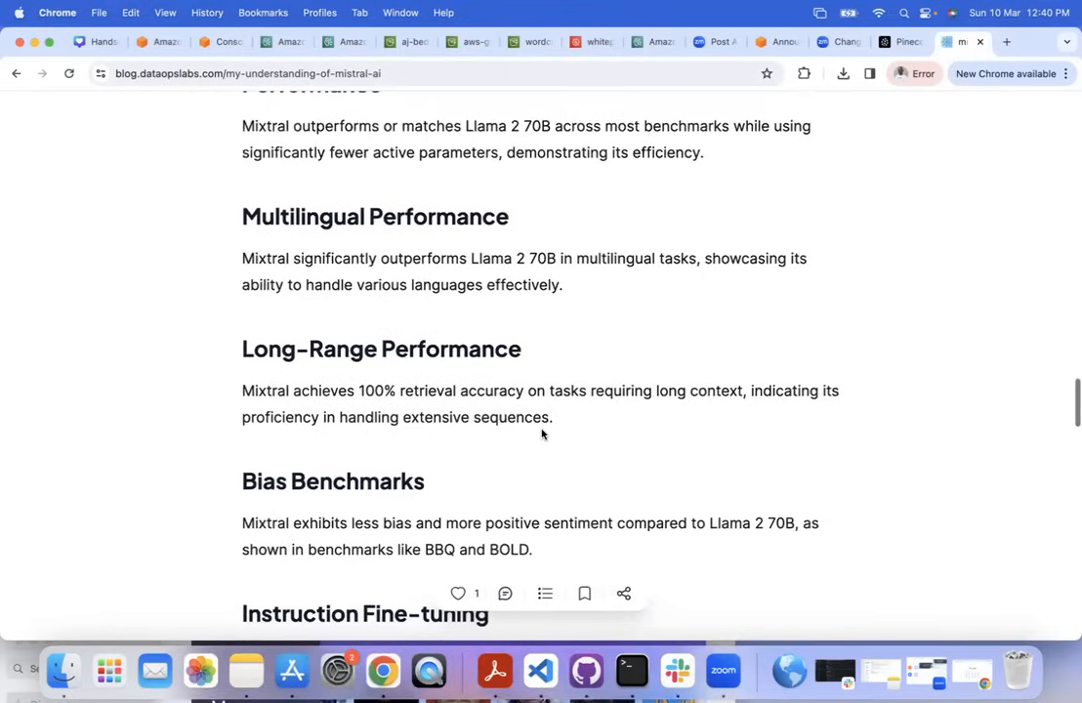
# Select the Mistral AI post's web address and return to the whitepaper folder in S3.
pyautogui.click(599, 72)
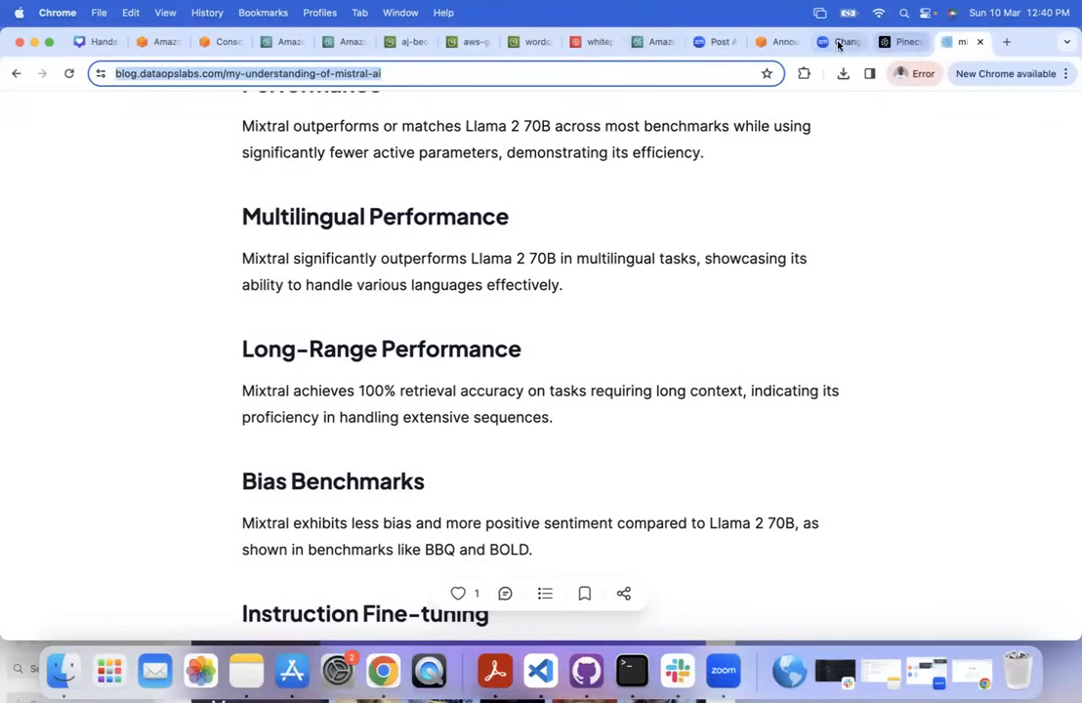
pyautogui.click(789, 42)
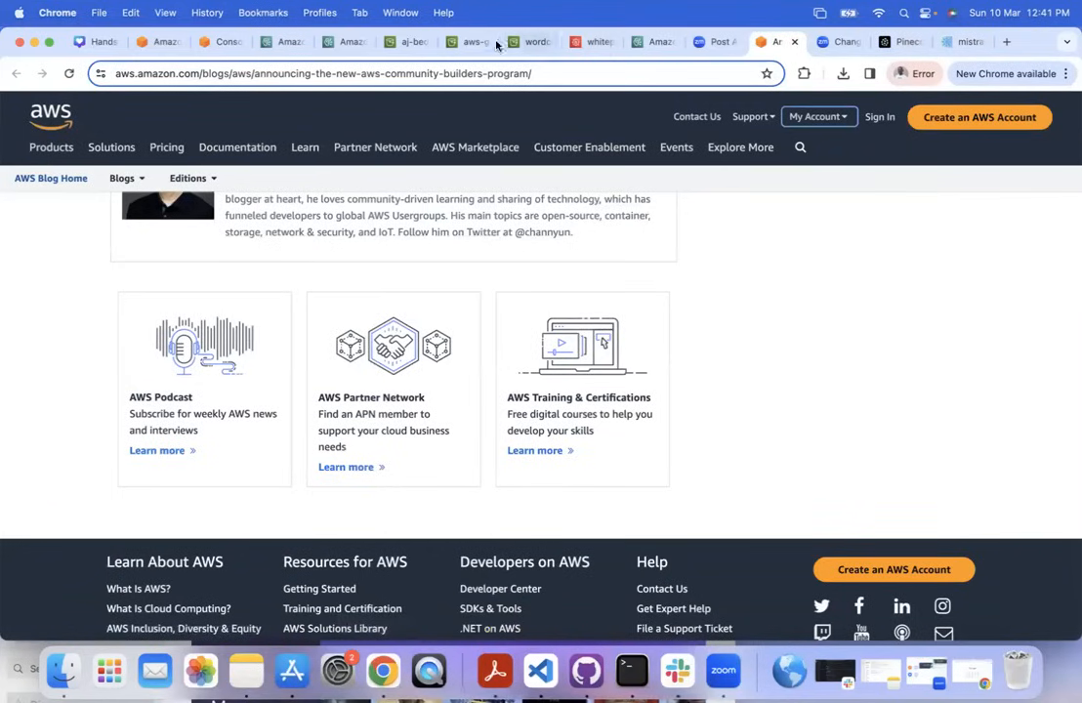
pyautogui.click(356, 43)
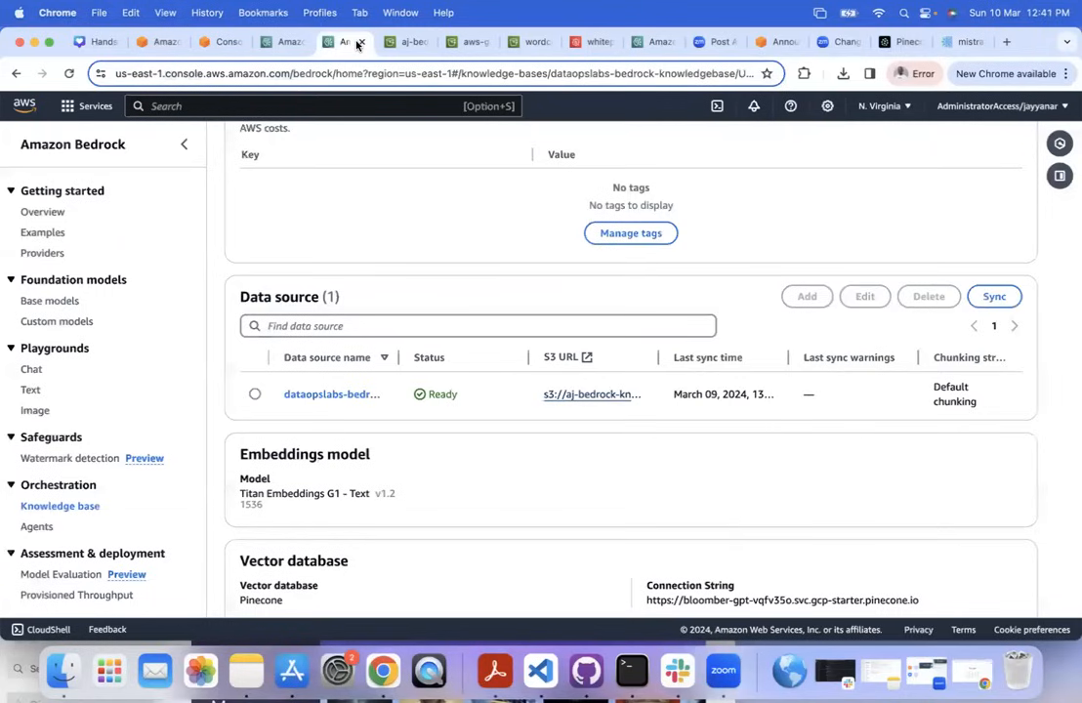
pyautogui.click(406, 43)
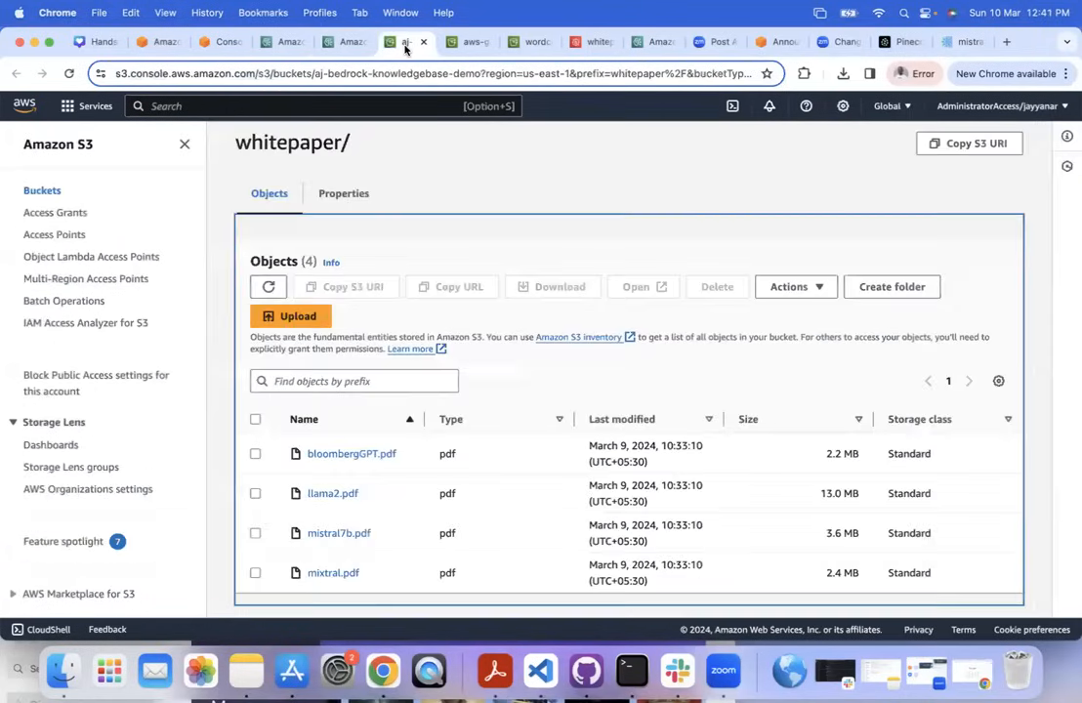
# Download bloombergGPT.pdf from the whitepaper folder and check its download progress.
pyautogui.click(371, 455)
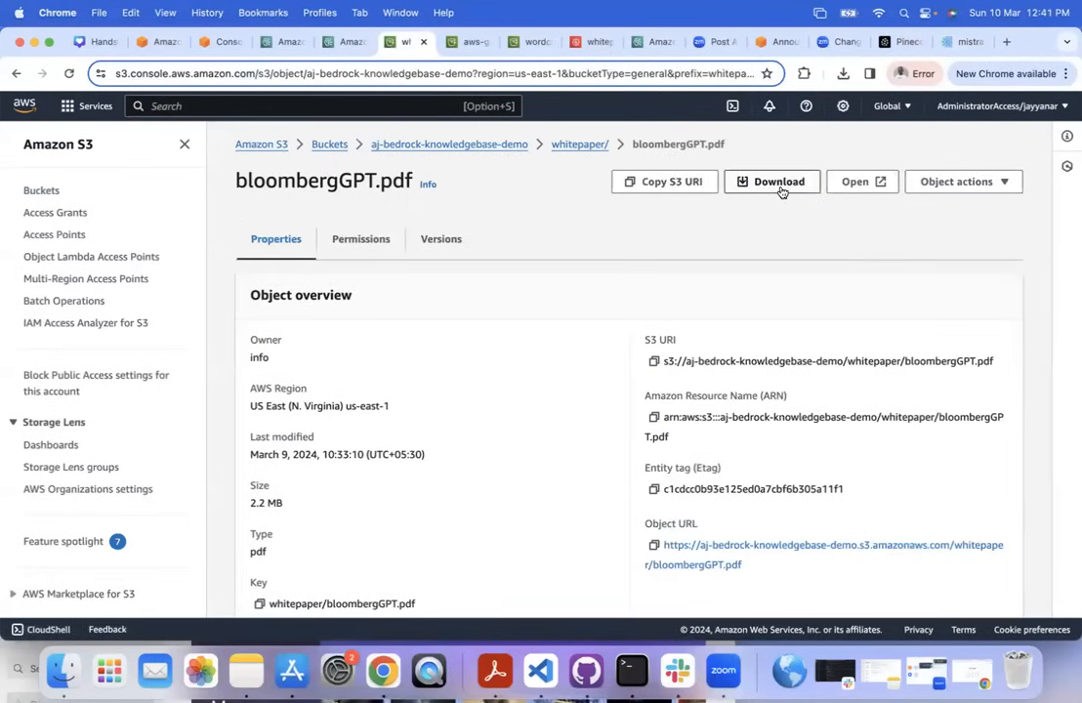
pyautogui.click(781, 185)
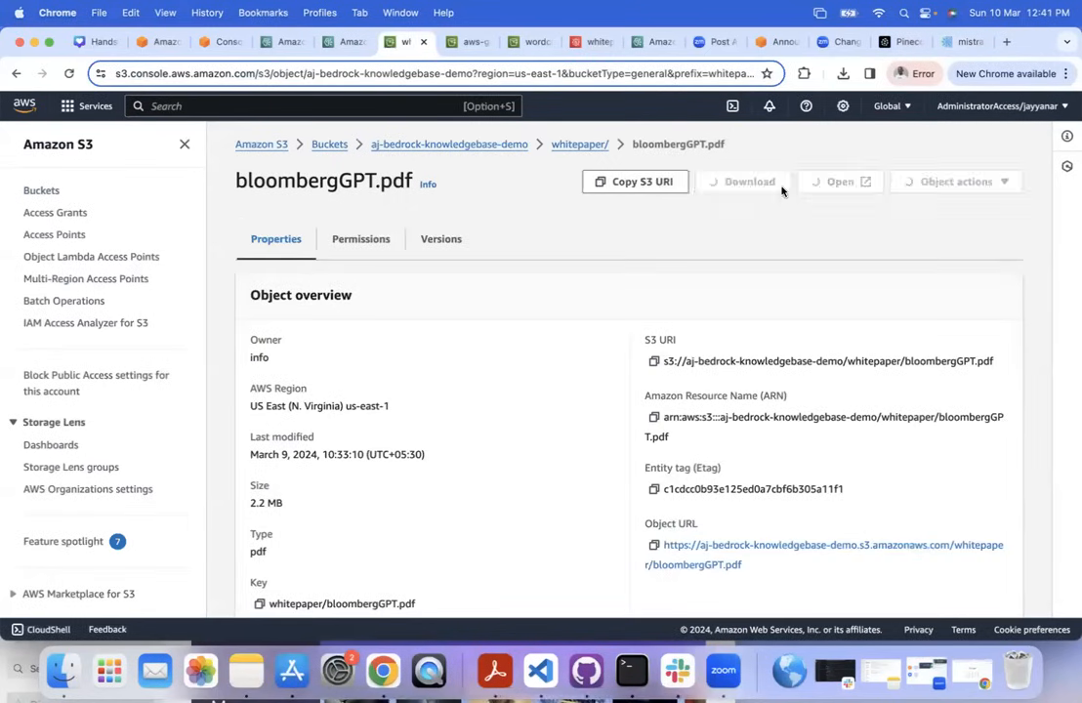
pyautogui.click(843, 73)
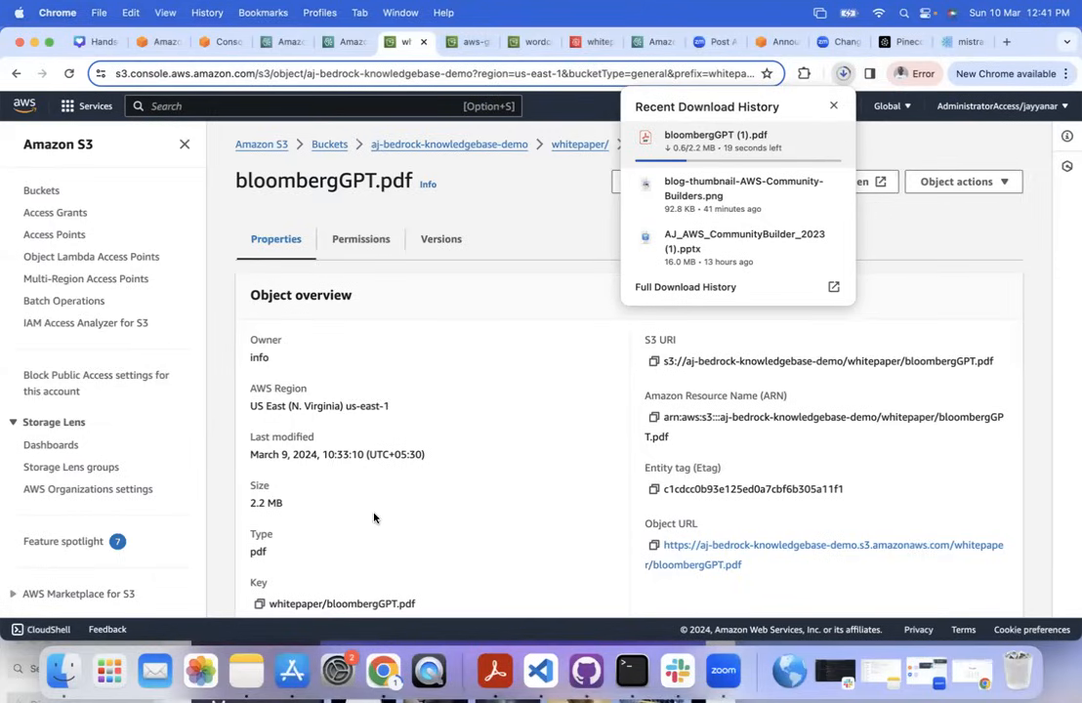
# Return to the whitepaper folder and download llama2.pdf.
pyautogui.click(576, 150)
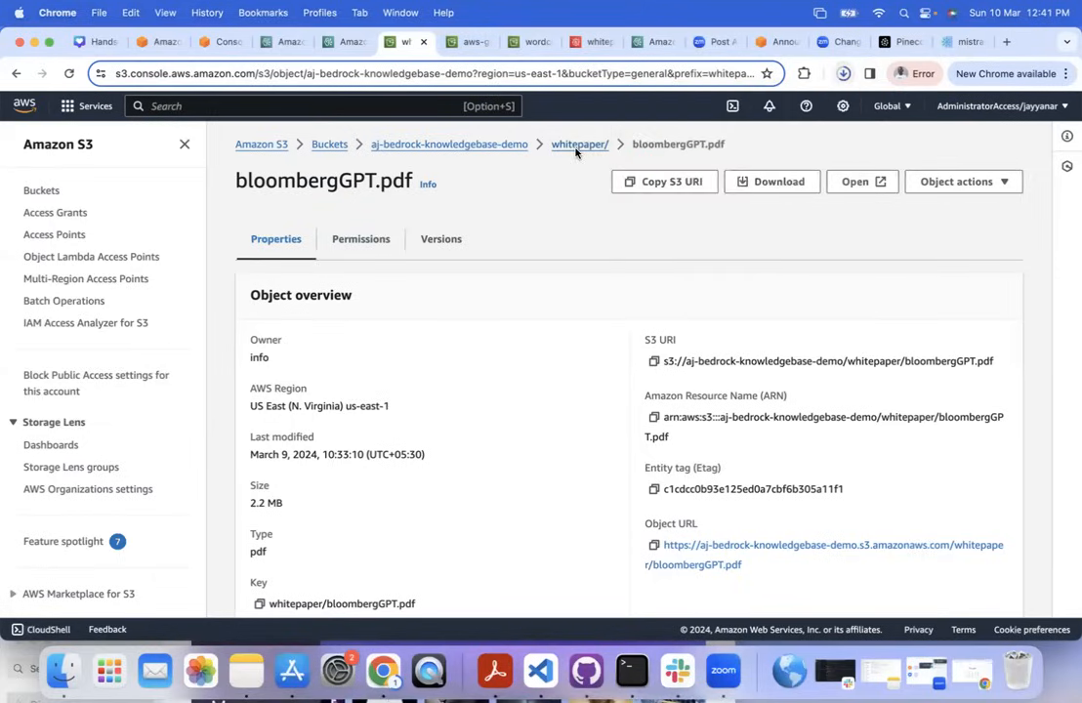
pyautogui.click(575, 147)
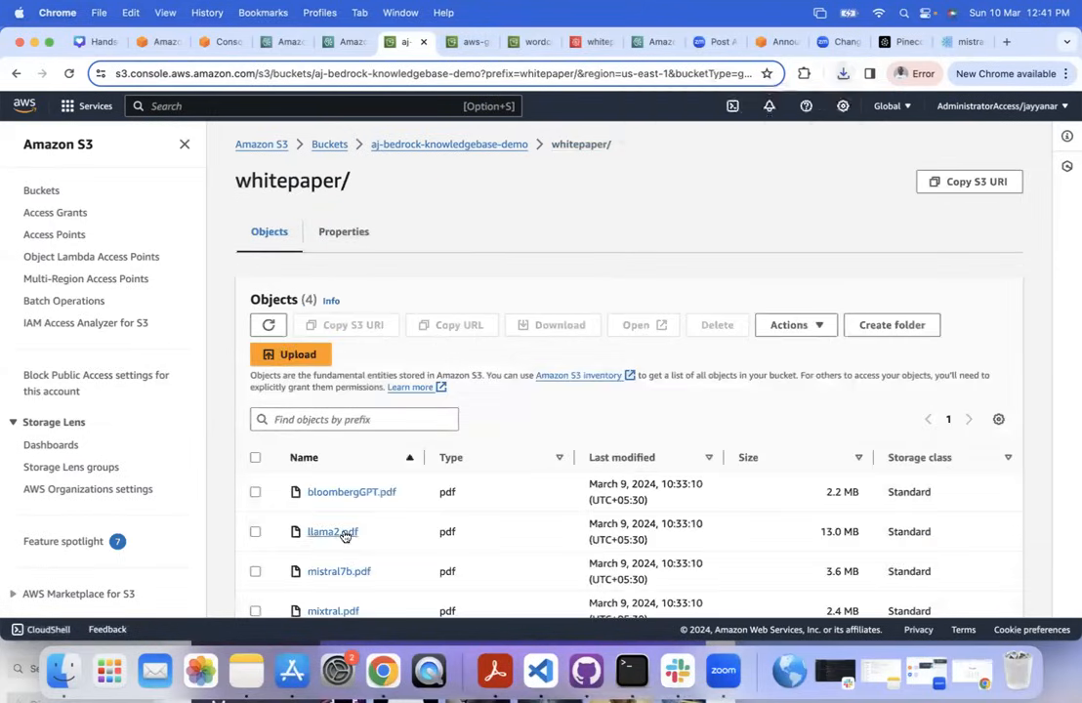
pyautogui.click(333, 533)
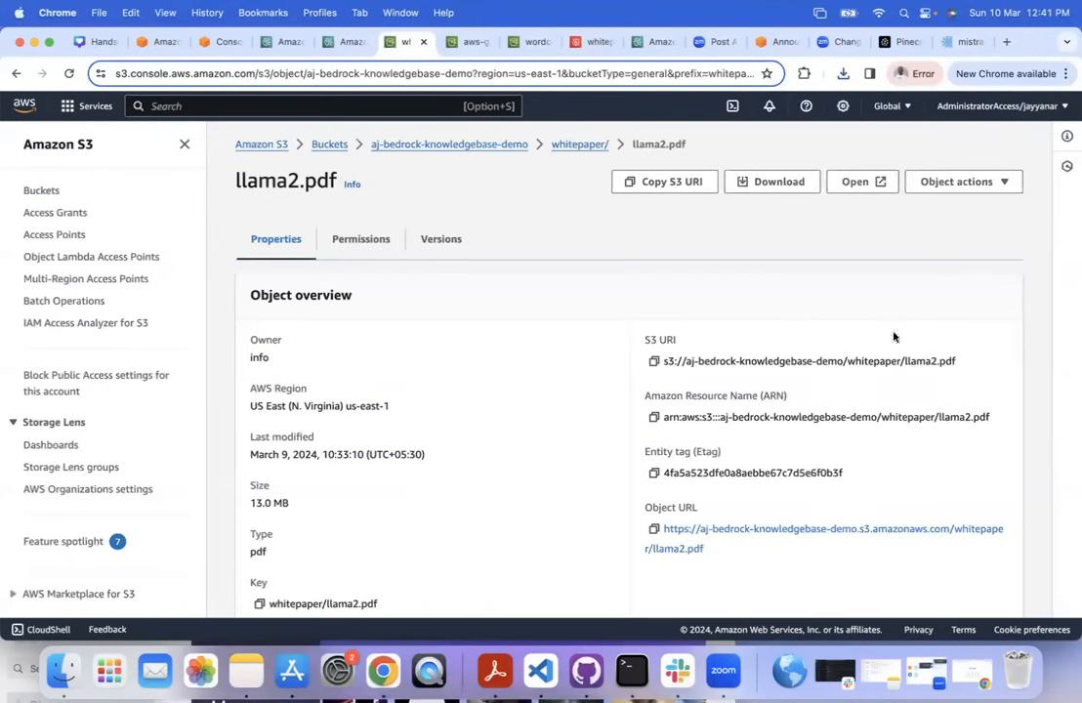
pyautogui.click(772, 183)
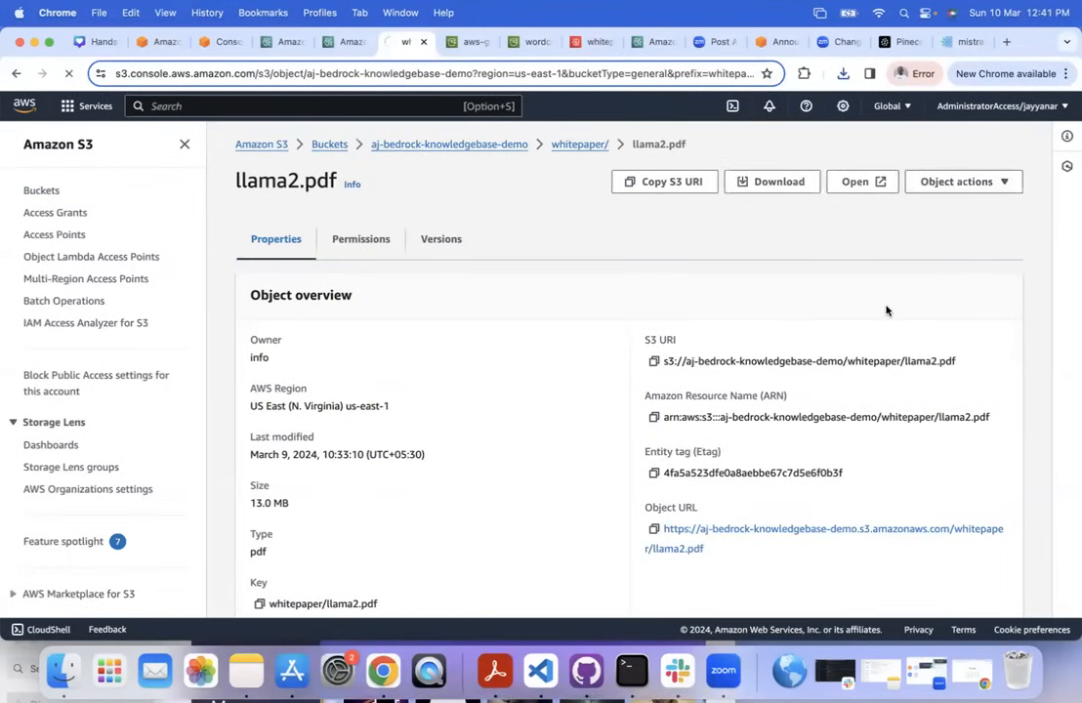
# Open the downloaded BloombergGPT paper and read from section 1.1 BloombergGPT through to section 2 Dataset.
pyautogui.click(844, 77)
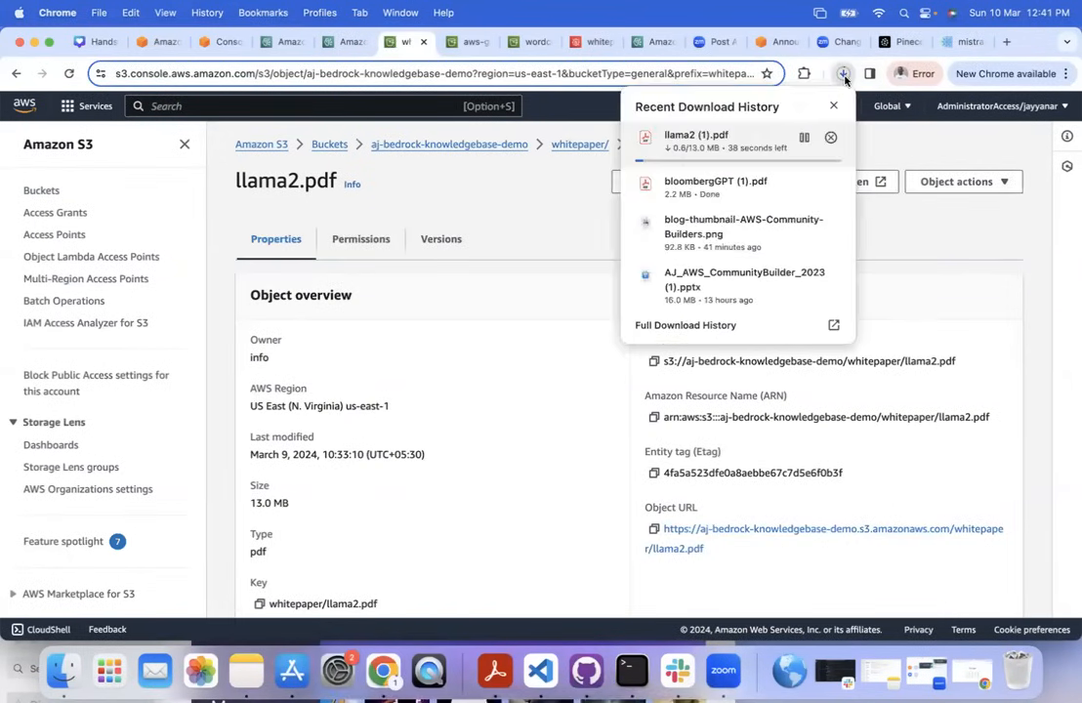
pyautogui.click(715, 188)
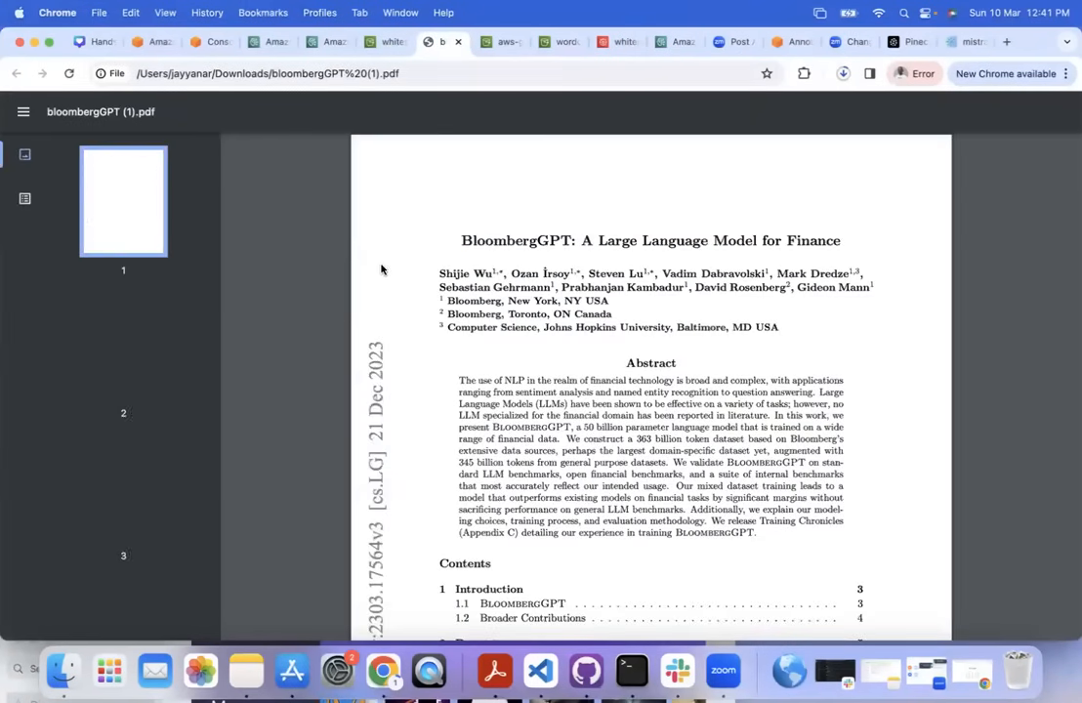
pyautogui.scroll(-2, 506, 332)
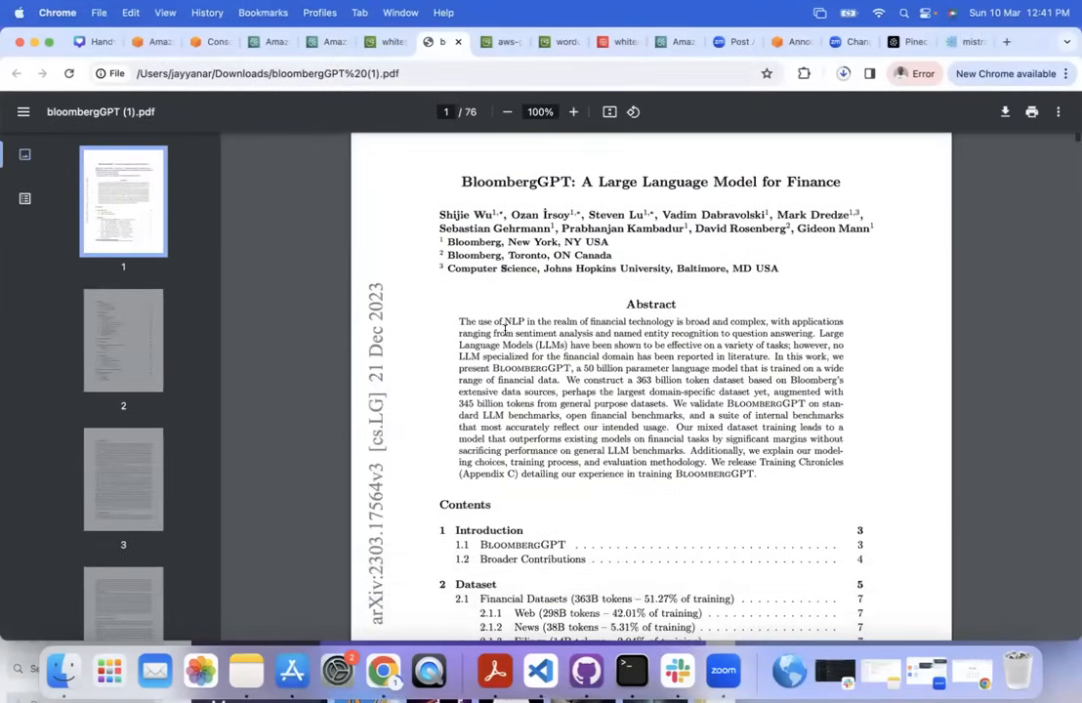
pyautogui.scroll(-4, 506, 332)
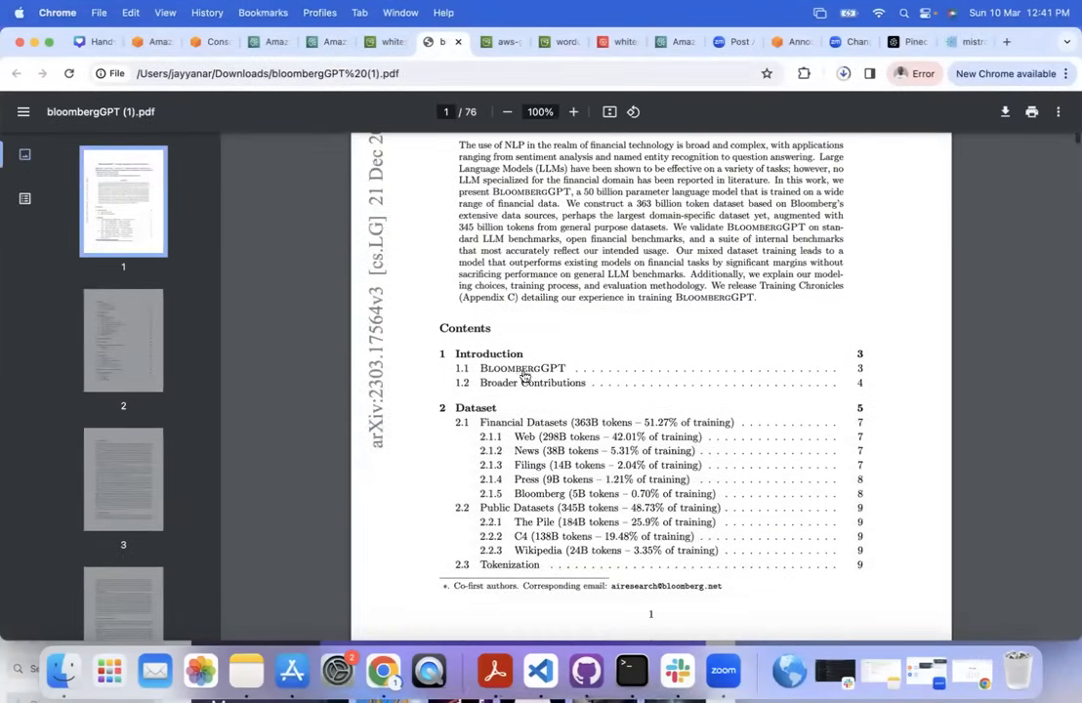
pyautogui.click(527, 369)
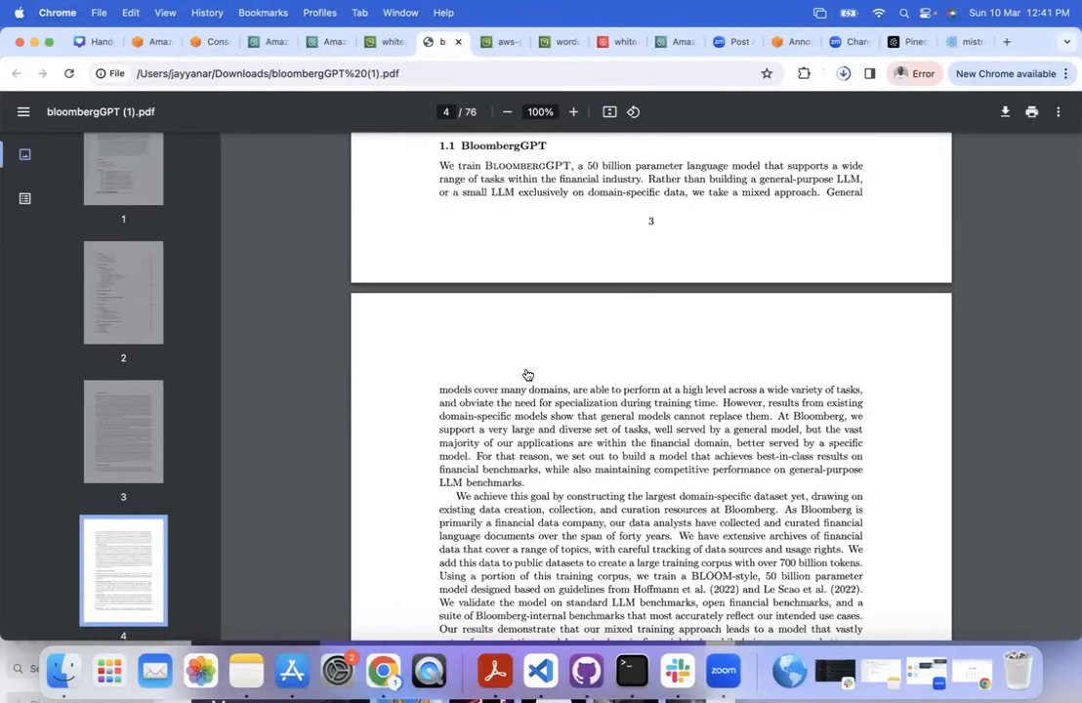
pyautogui.scroll(-9, 528, 376)
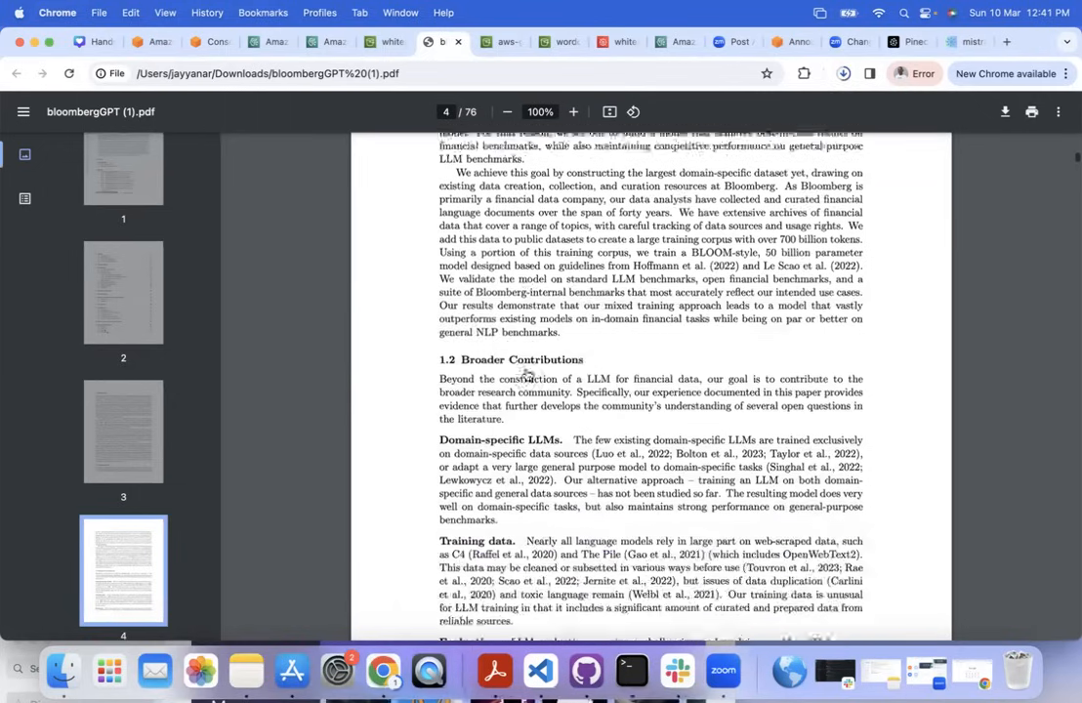
pyautogui.scroll(-8, 527, 375)
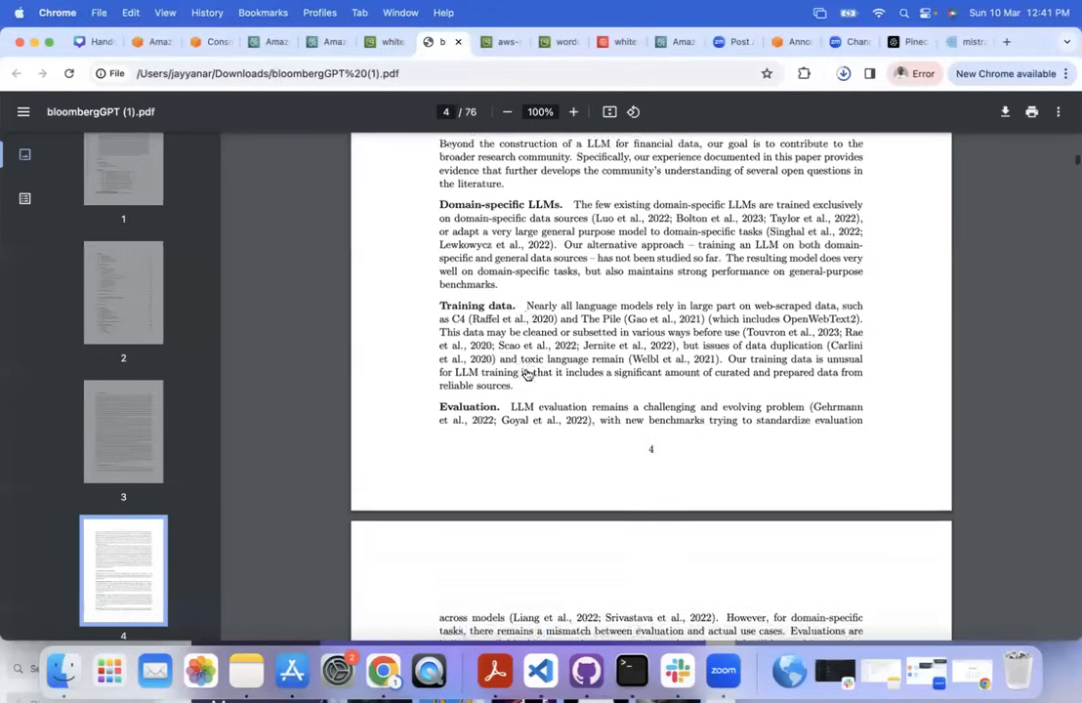
pyautogui.scroll(-11, 527, 375)
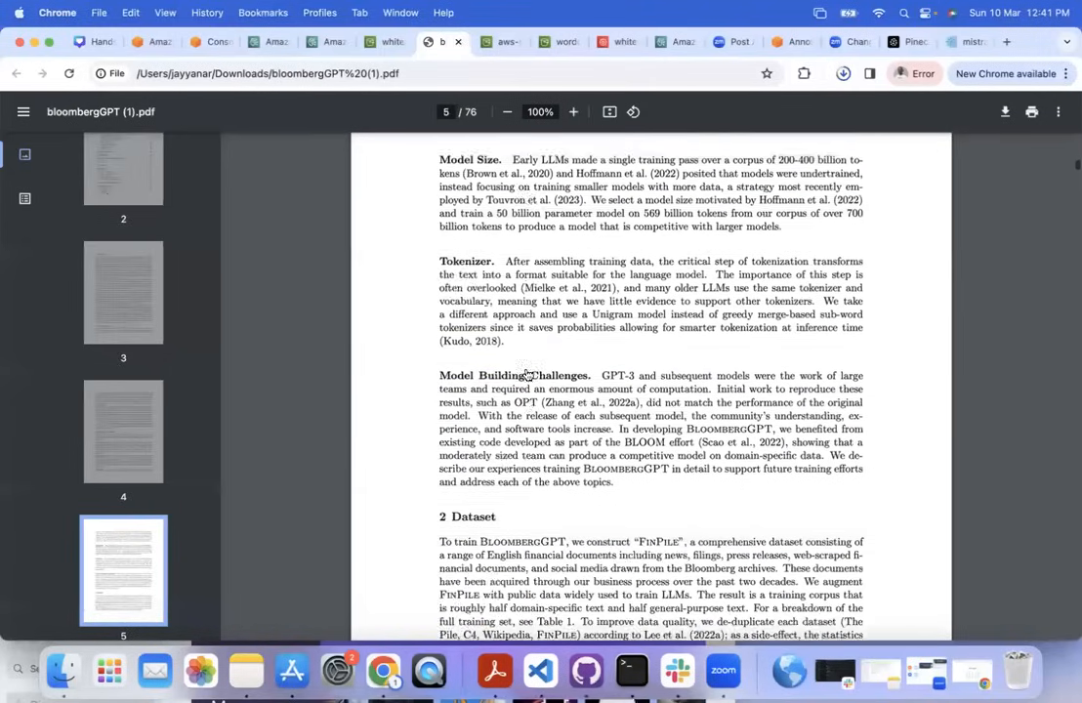
pyautogui.scroll(-5, 528, 375)
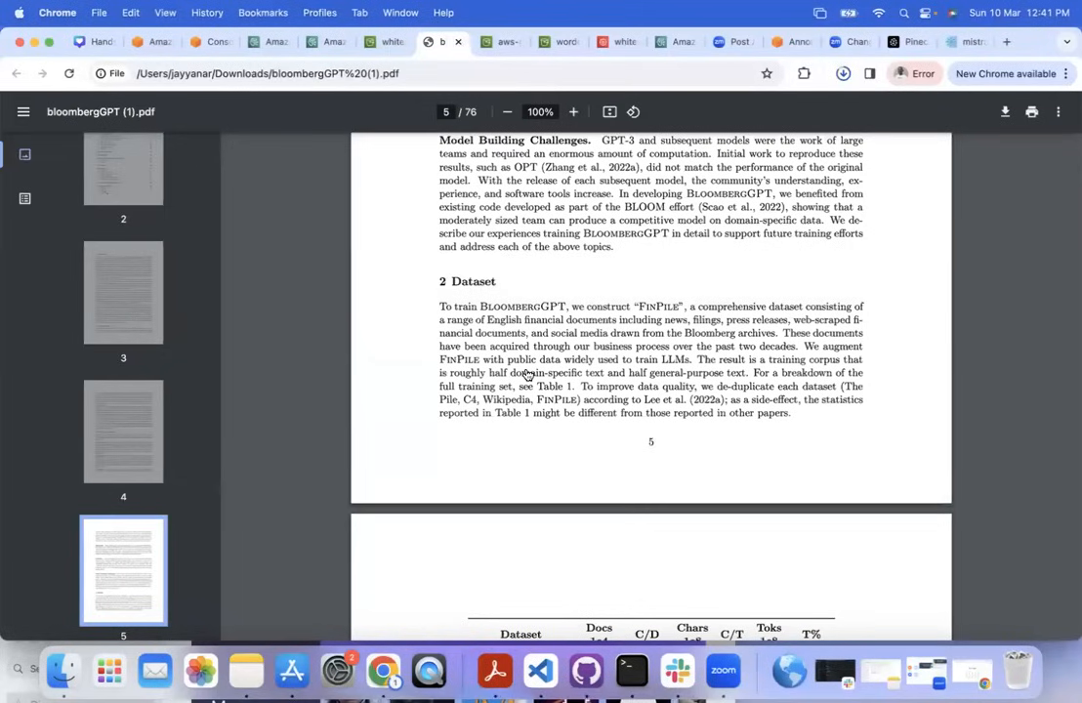
pyautogui.scroll(-1, 527, 375)
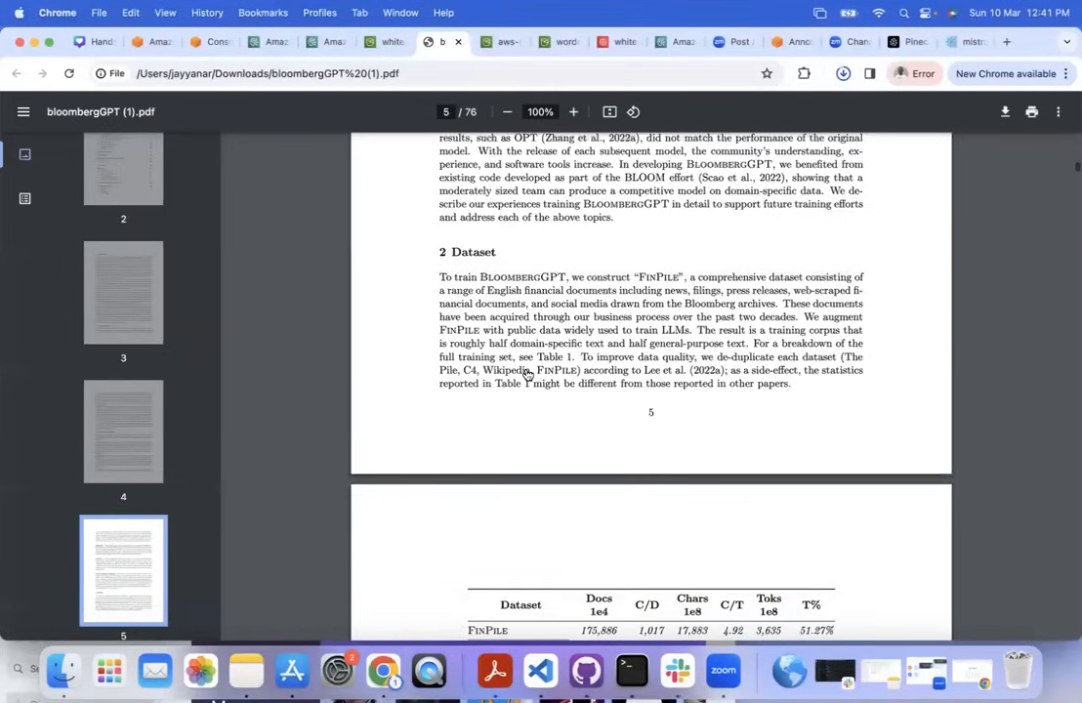
# Highlight the term FinPile in the Dataset section and in the dataset table on page 6.
pyautogui.doubleClick(637, 278)
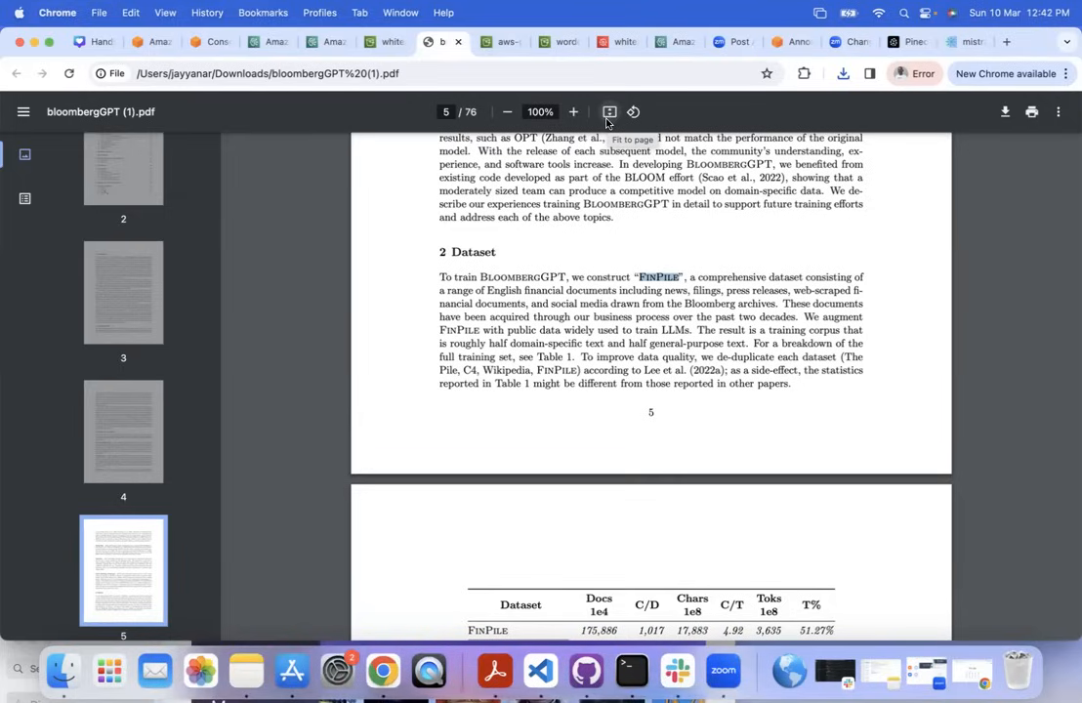
pyautogui.scroll(-3, 650, 269)
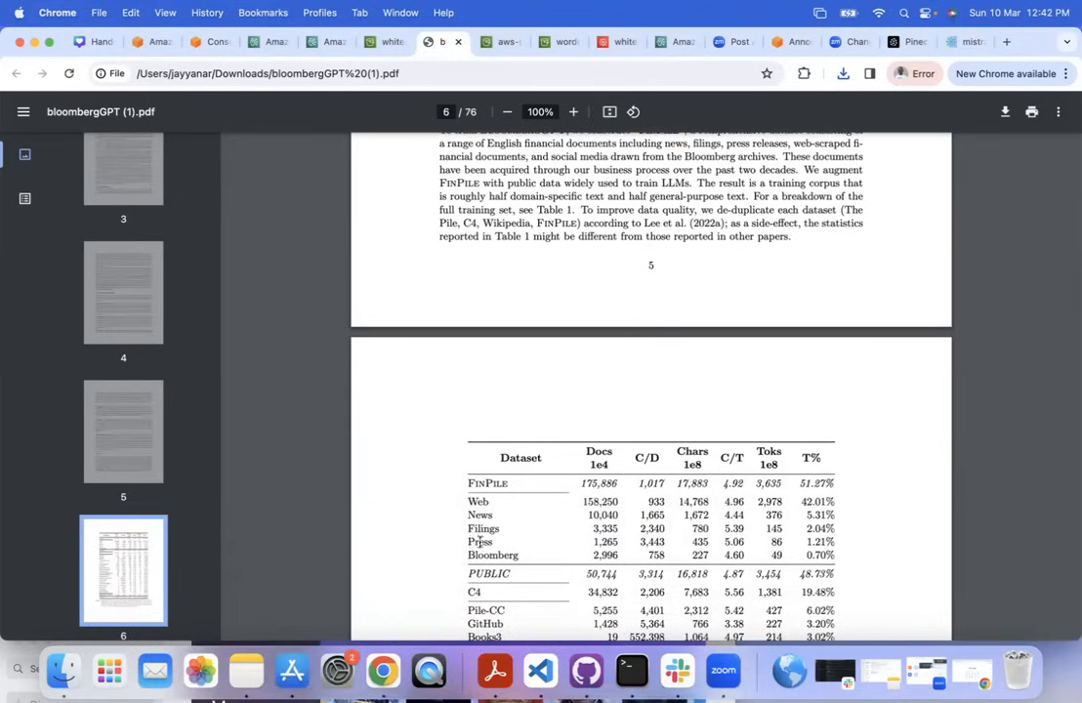
pyautogui.moveTo(743, 478); pyautogui.dragTo(455, 481)
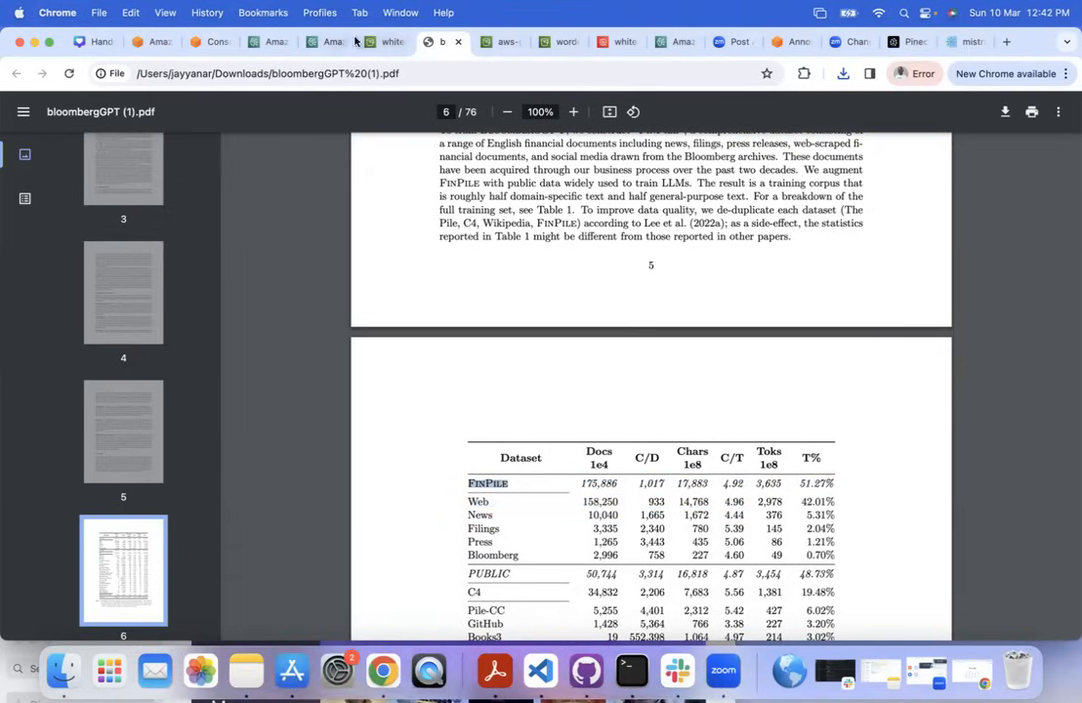
# Return to the dataopslabs-bedrock-knowledgebase page in Bedrock and open its knowledge base test.
pyautogui.click(386, 41)
pyautogui.click(311, 41)
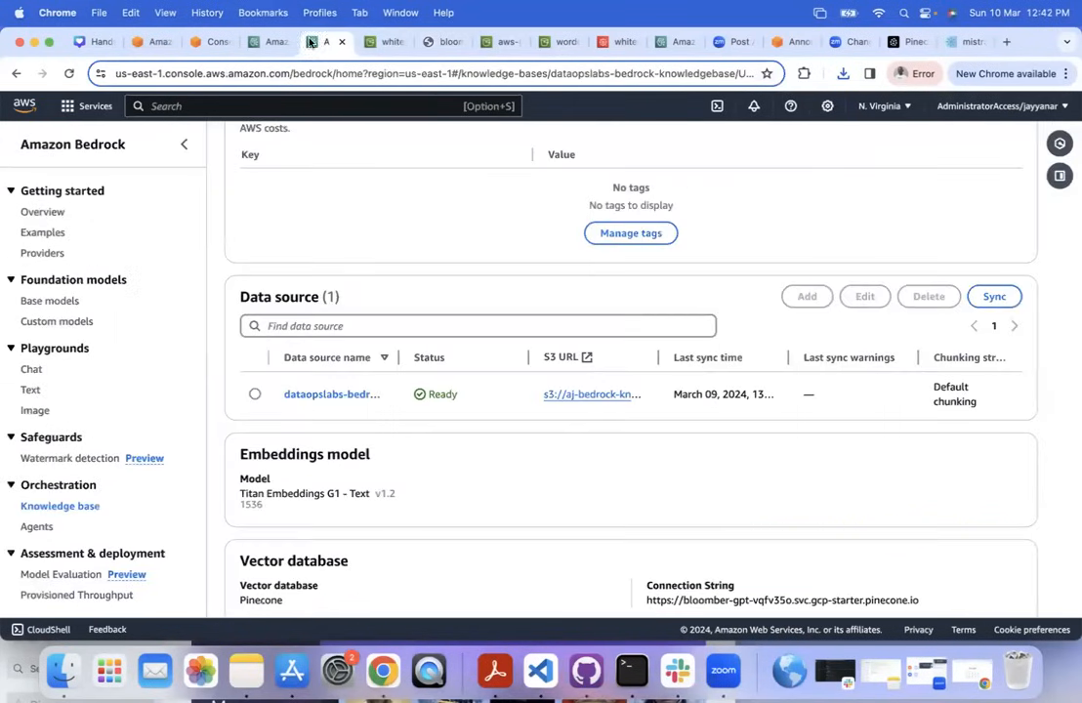
pyautogui.moveTo(534, 256); pyautogui.dragTo(663, 398)
pyautogui.click(662, 398)
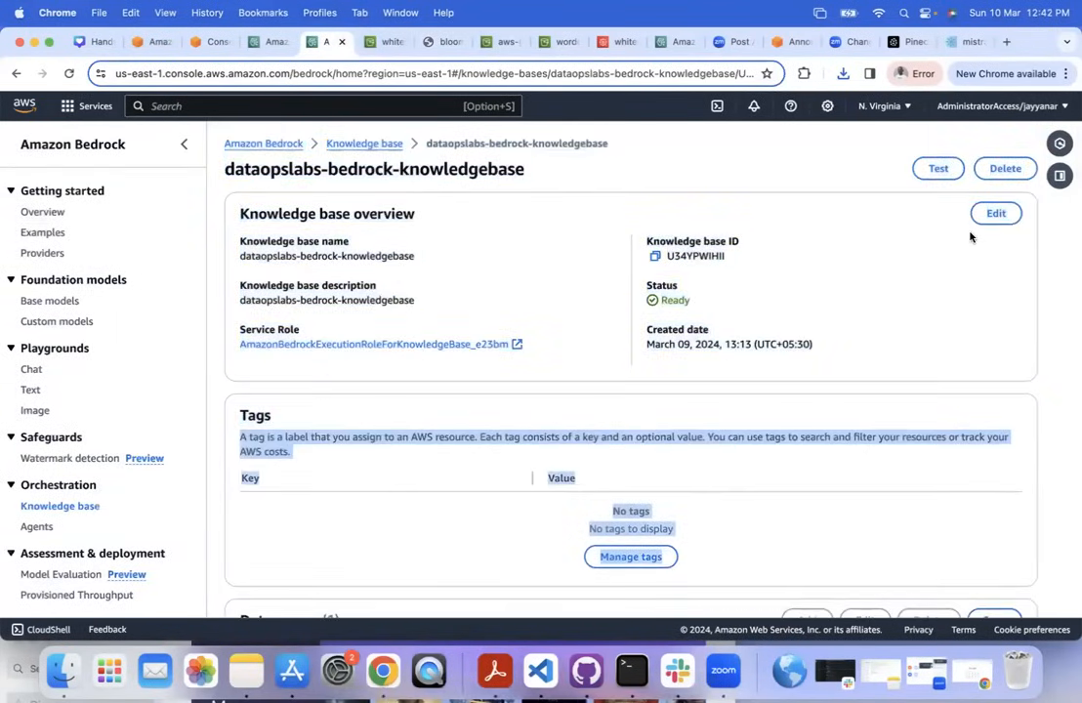
pyautogui.click(939, 169)
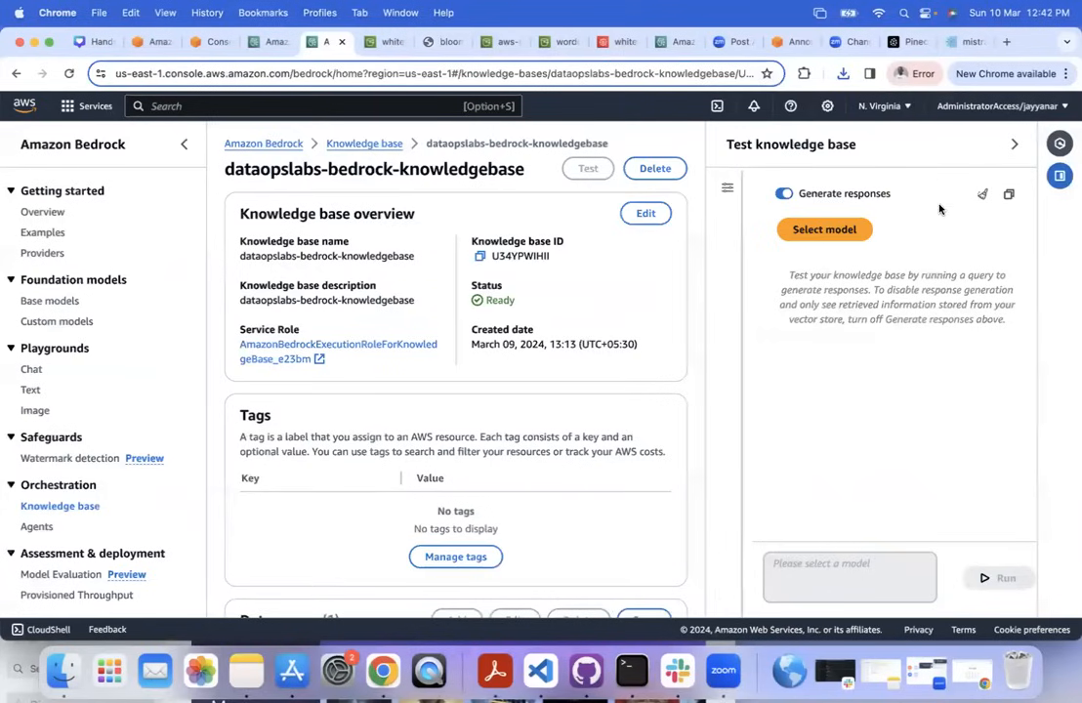
# Disable response generation and query the knowledge base with "What is FinPile".
pyautogui.click(783, 193)
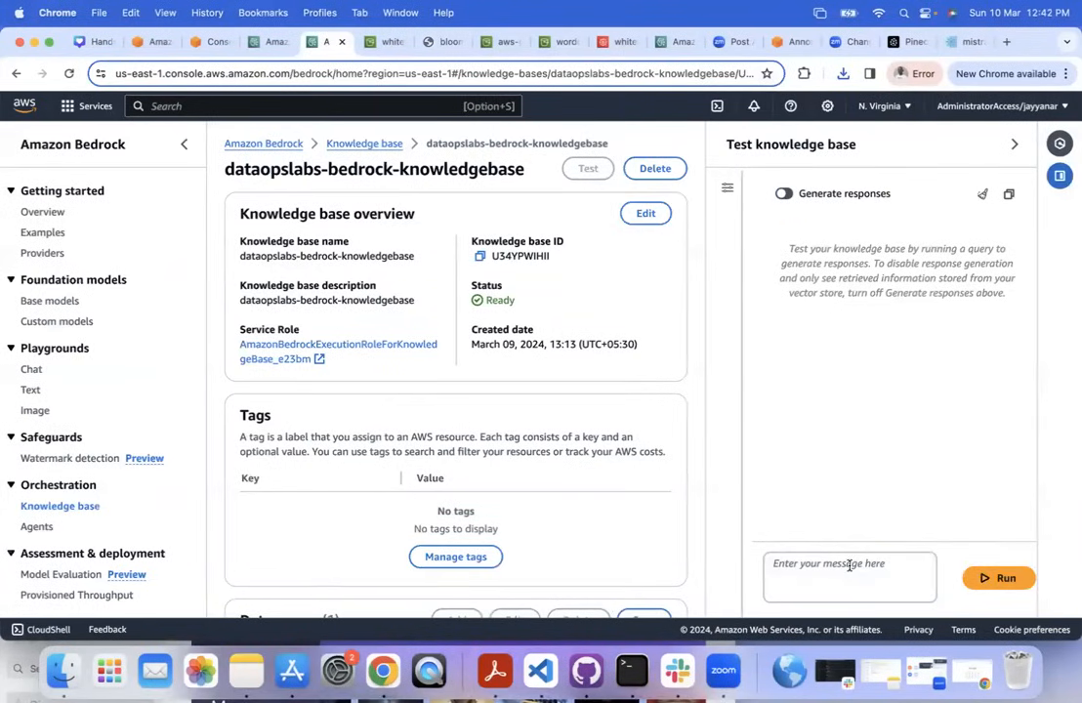
pyautogui.write('What is FinPile')
pyautogui.press('Return')
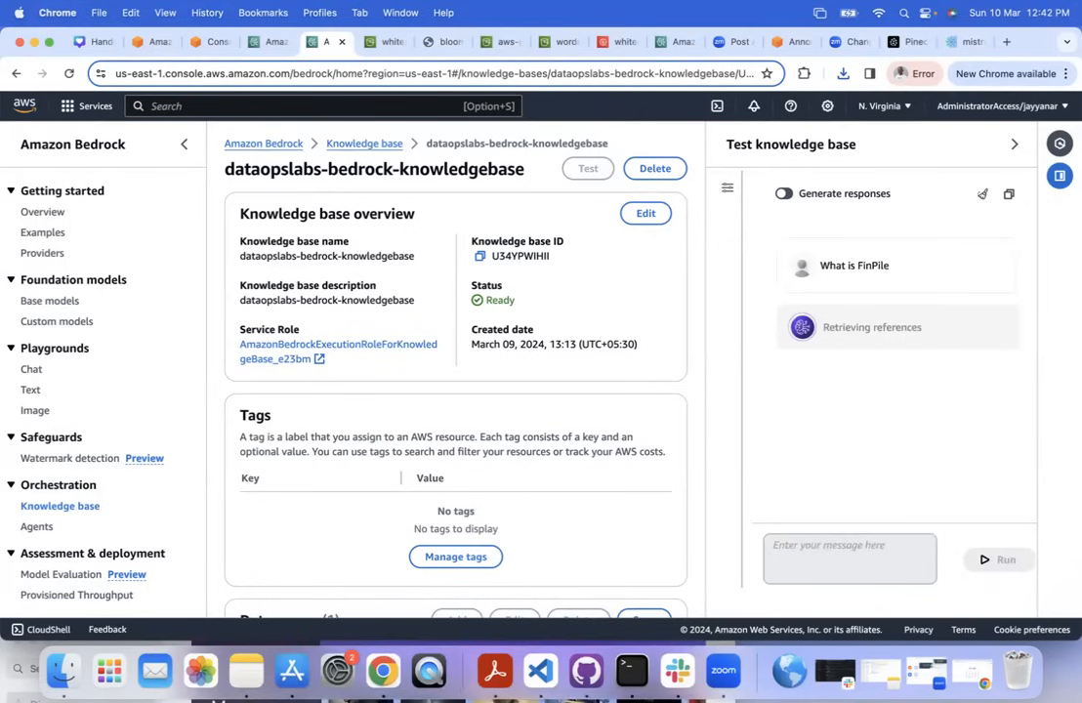
# Read through the references retrieved for the FinPile query and show their source details.
pyautogui.moveTo(932, 335); pyautogui.dragTo(862, 325)
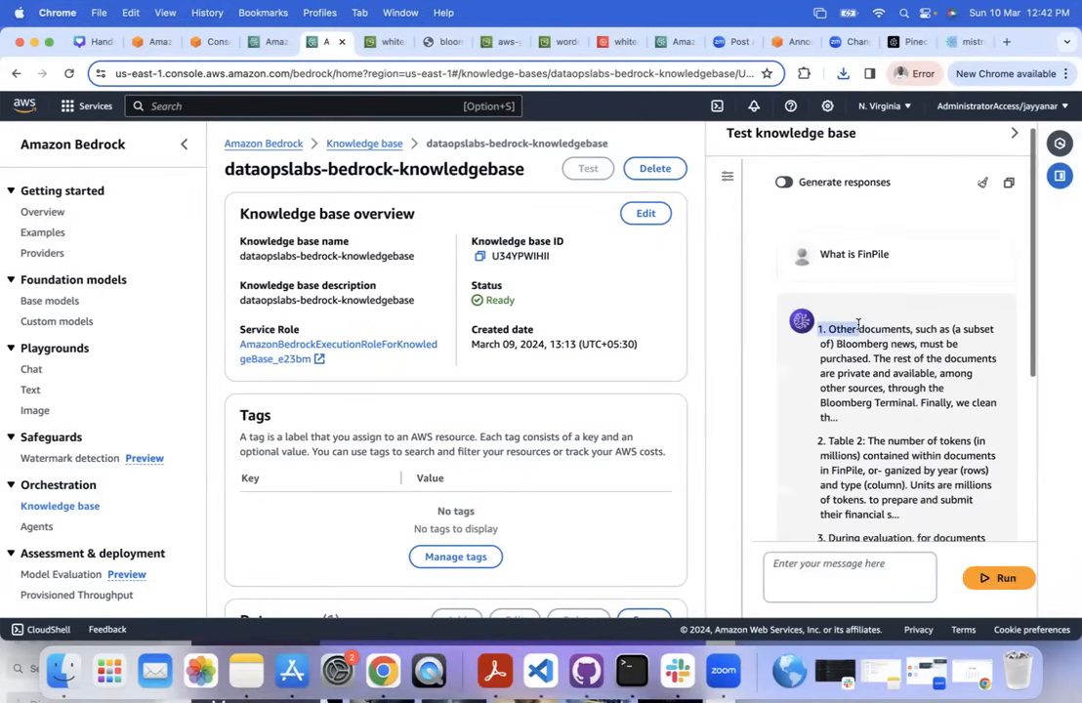
pyautogui.click(862, 324)
pyautogui.scroll(-5, 862, 326)
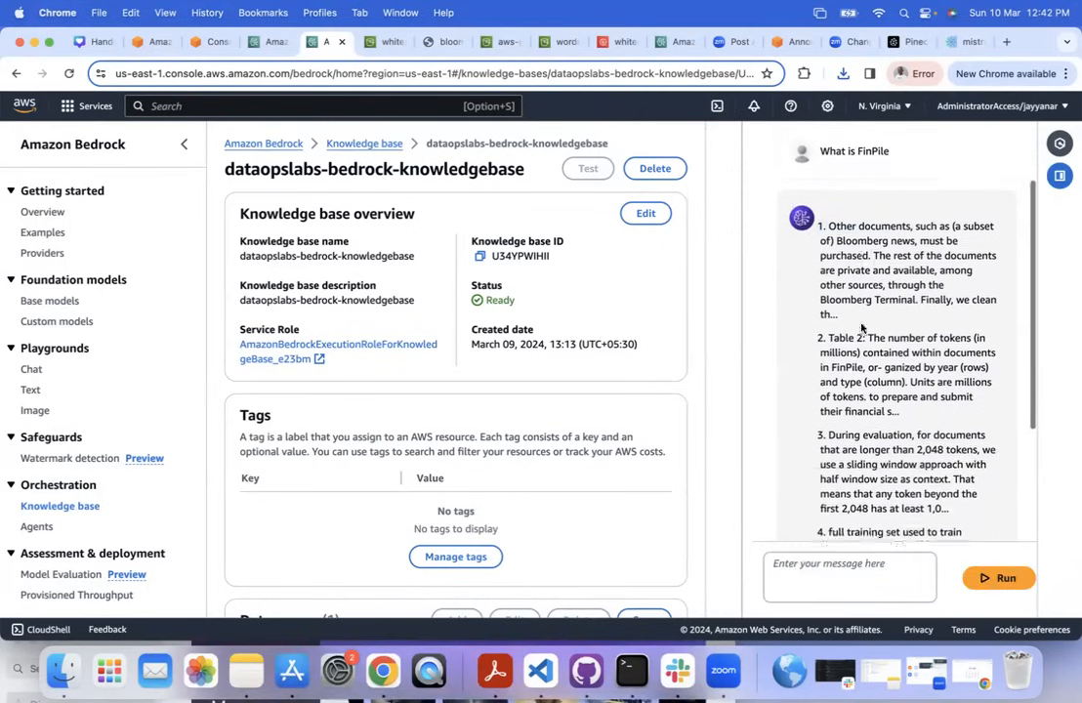
pyautogui.scroll(-7, 863, 328)
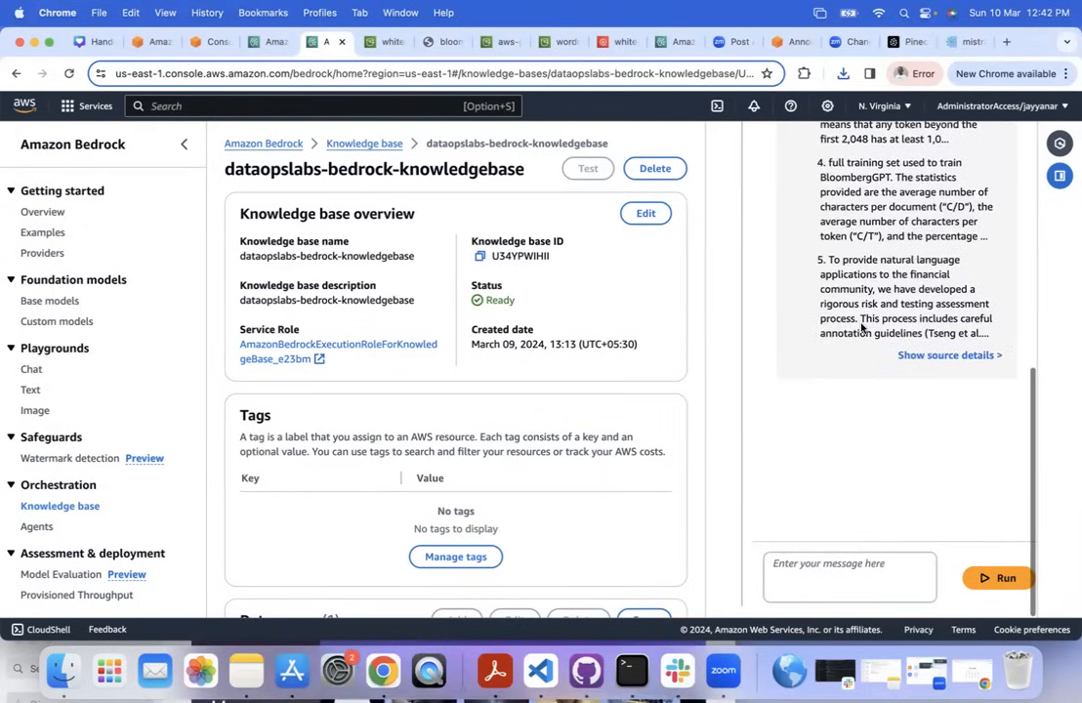
pyautogui.click(941, 358)
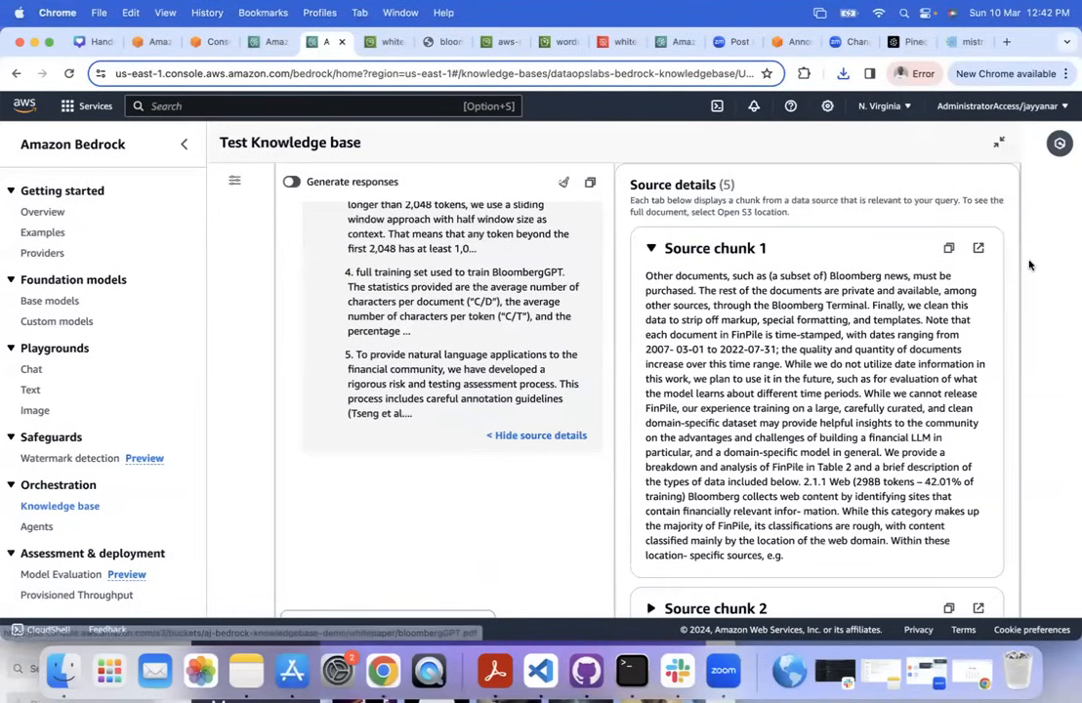
# Enable response generation, check the test configurations, collapse the expanded view and apply Anthropic's Claude 2 with on-demand throughput as the model.
pyautogui.click(291, 182)
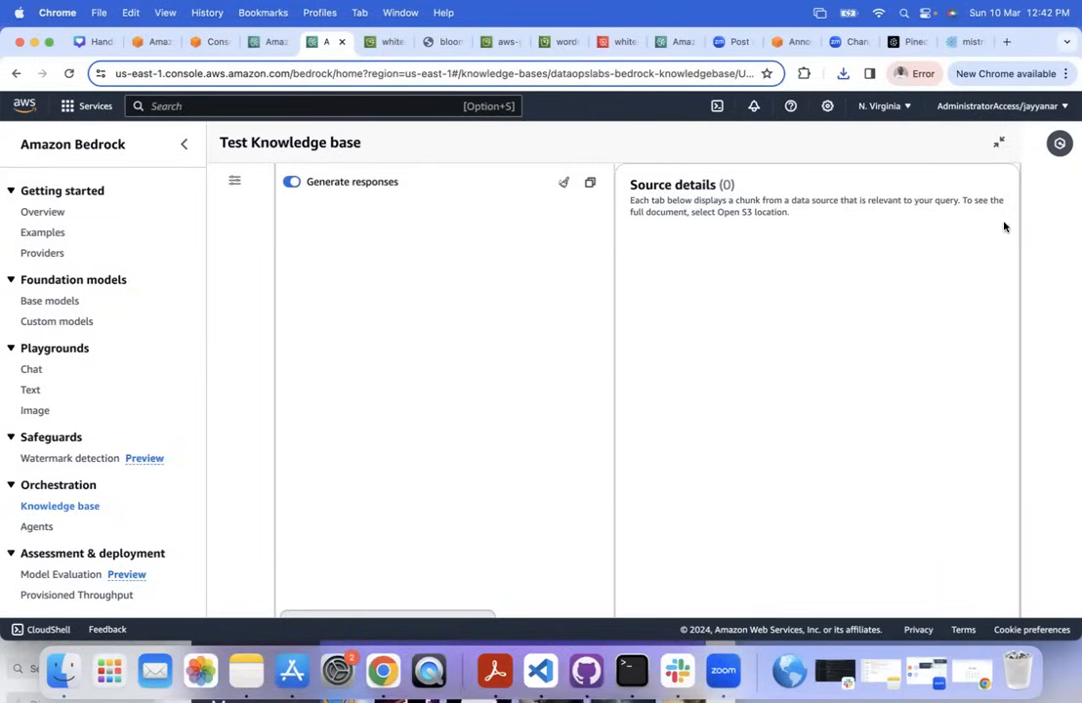
pyautogui.click(234, 181)
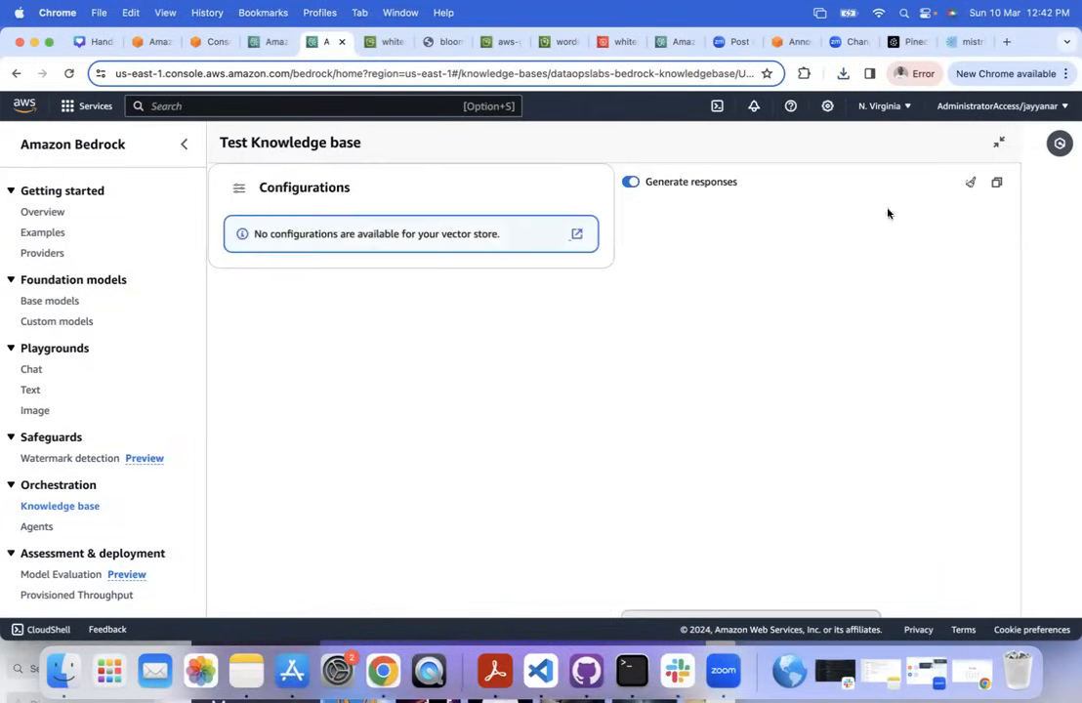
pyautogui.click(999, 142)
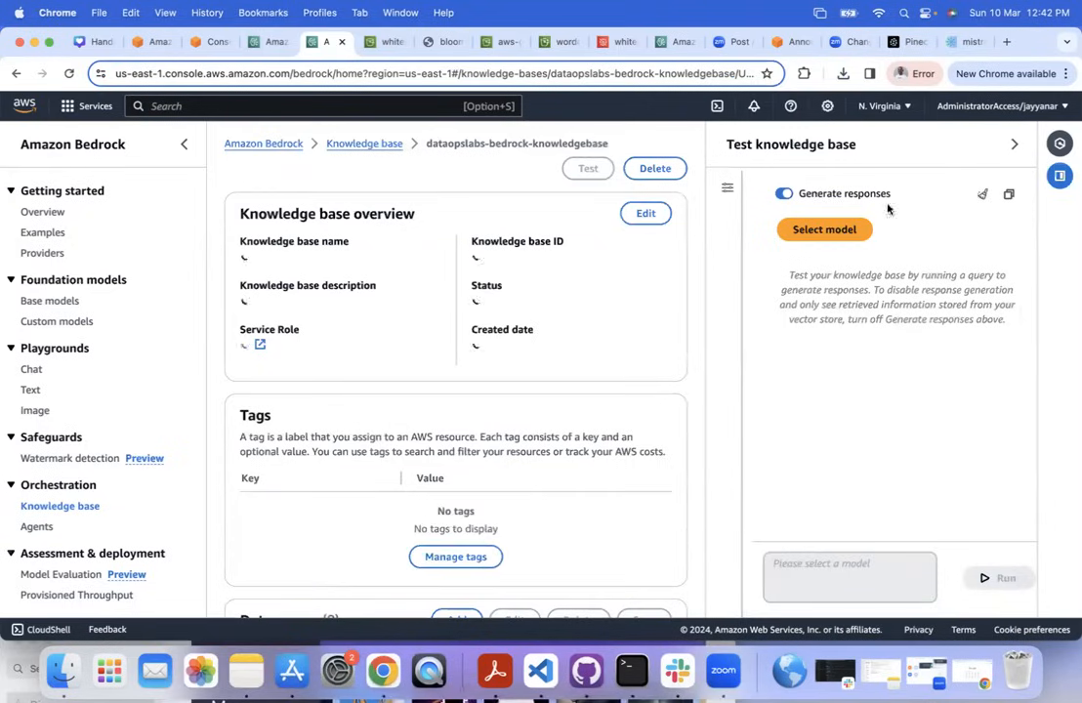
pyautogui.click(829, 231)
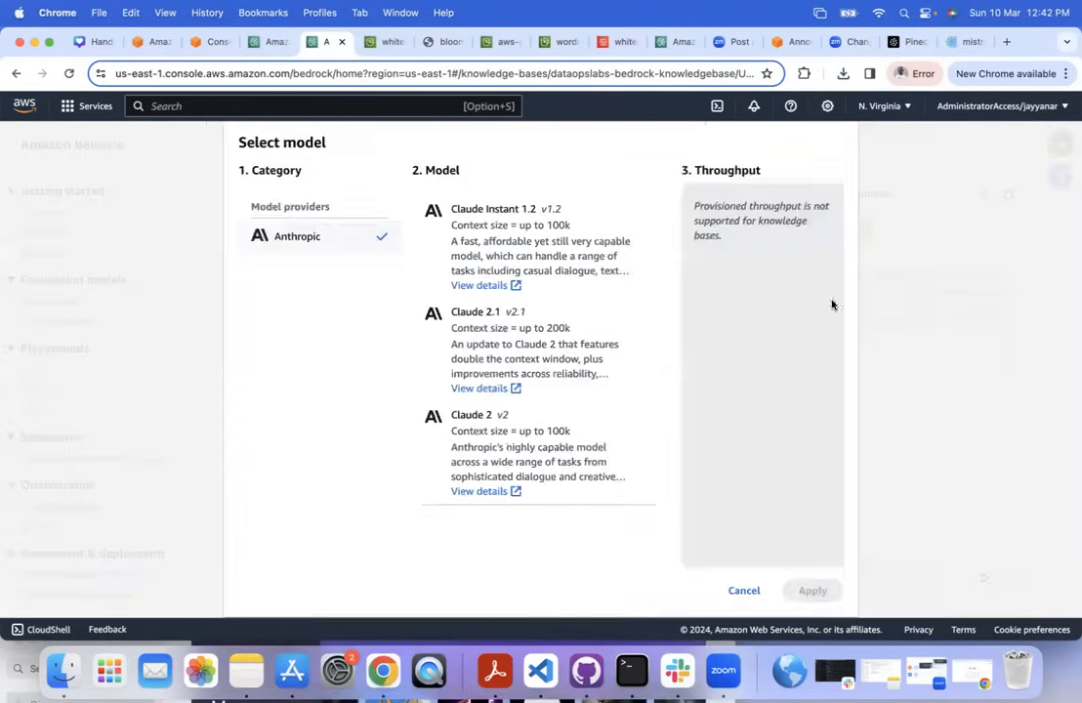
pyautogui.click(487, 430)
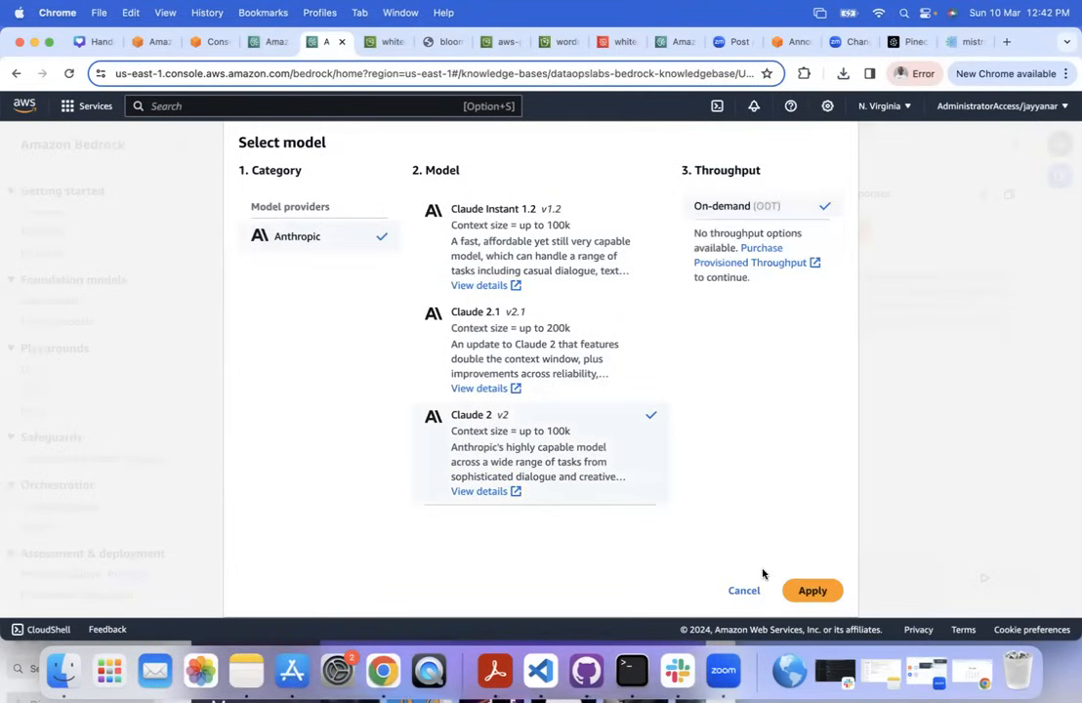
pyautogui.click(819, 590)
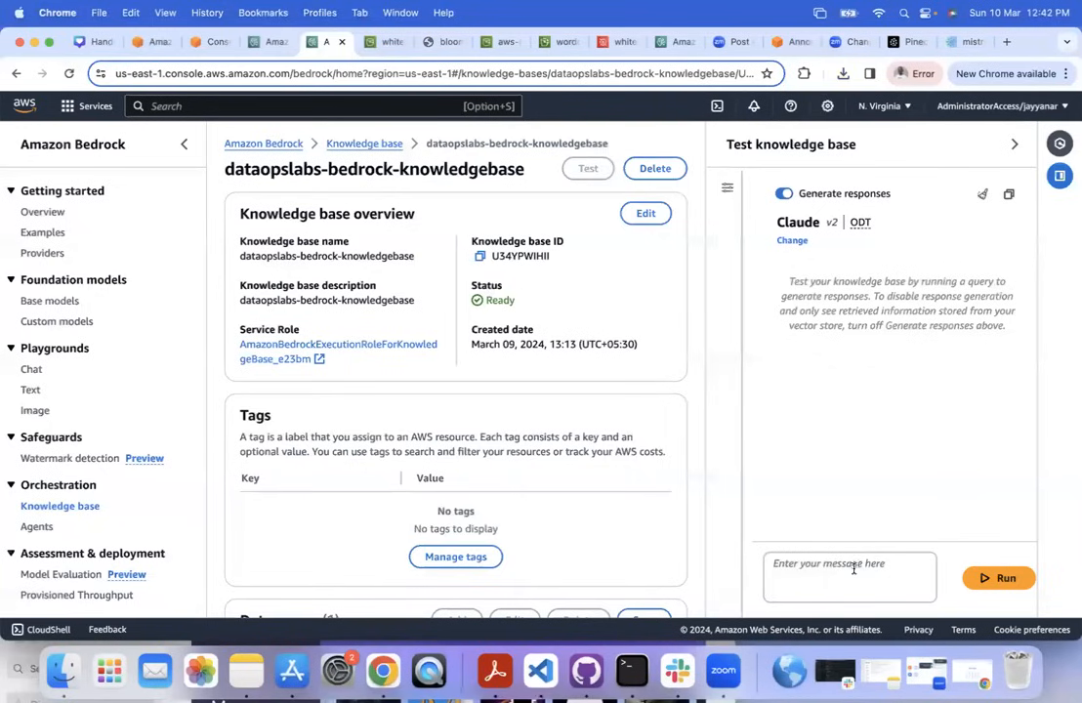
# Query the knowledge base with "What is finepile and give me a brief" using generated responses.
pyautogui.write('FinPile')
pyautogui.press('super+a')
pyautogui.write('Whta ')
pyautogui.write(' is fine')
pyautogui.write('pile ')
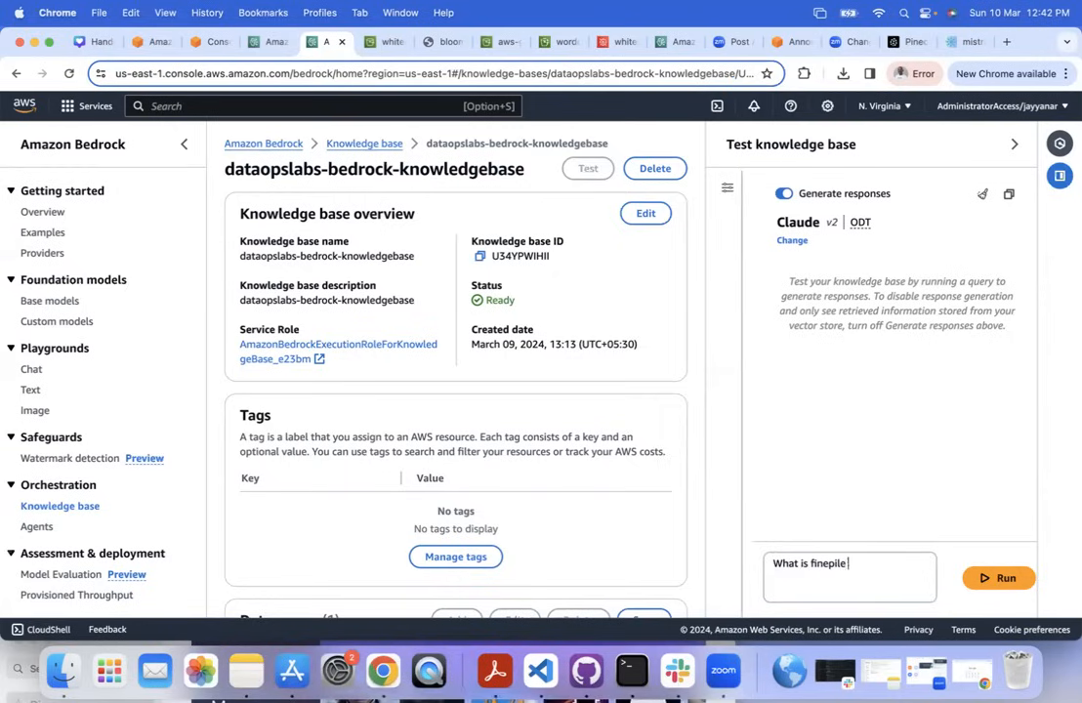
pyautogui.write('and give me a brief')
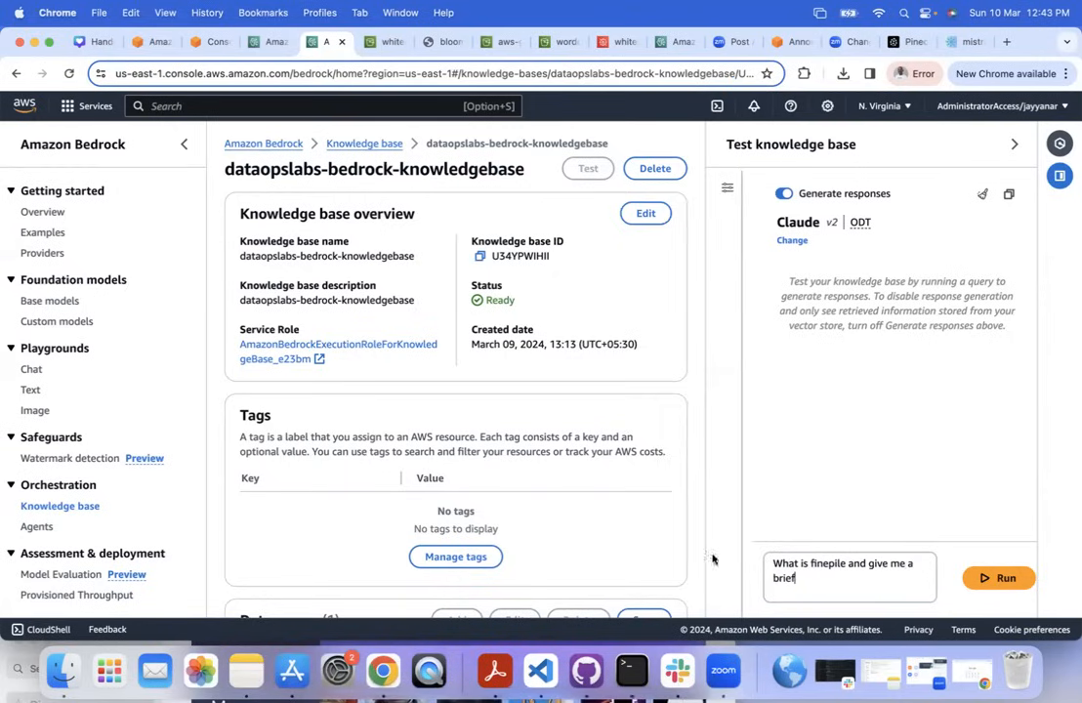
pyautogui.click(999, 577)
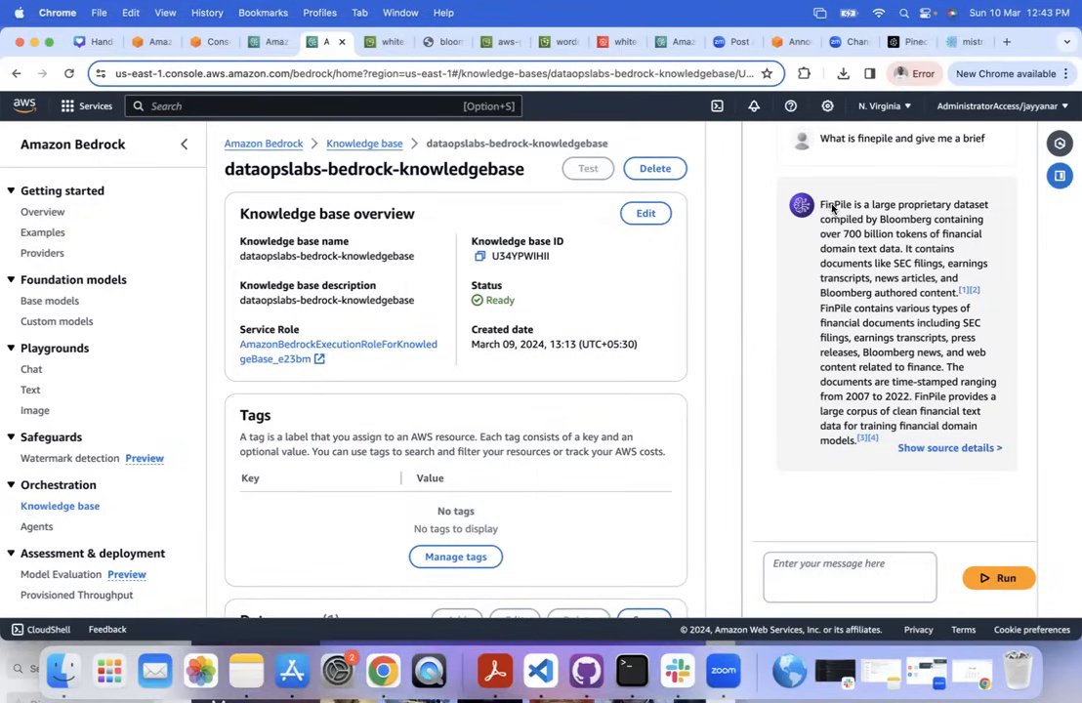
# Read the generated FinPile answer and inspect the source excerpts behind citations [1] and [2].
pyautogui.moveTo(824, 205); pyautogui.dragTo(930, 214)
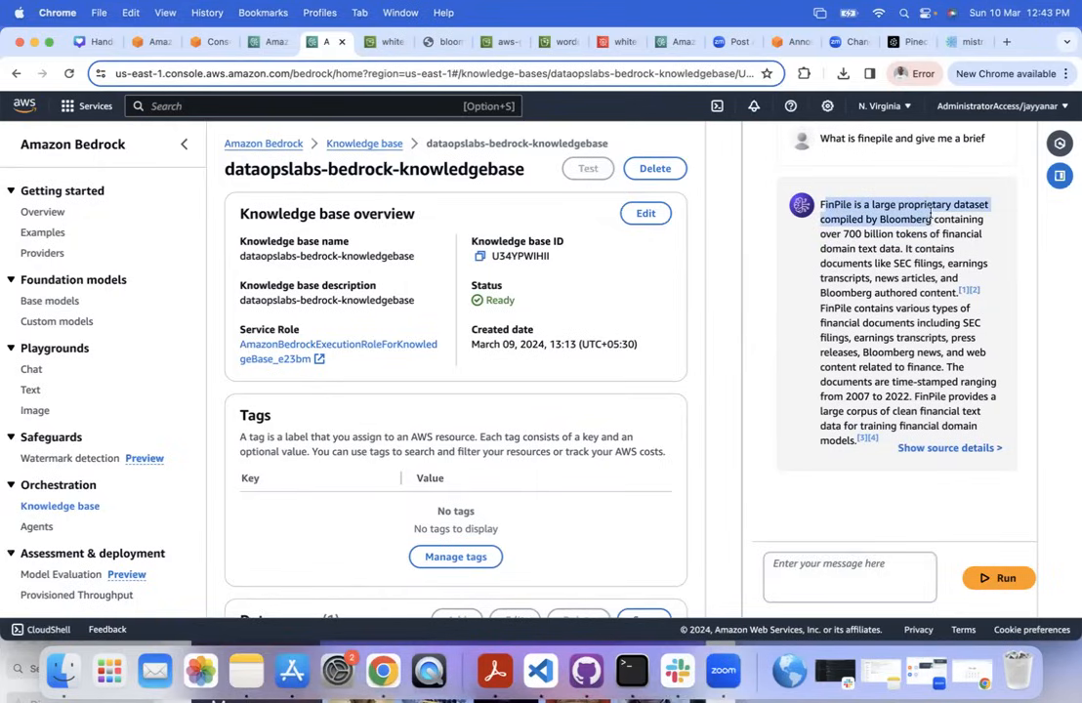
pyautogui.click(884, 222)
pyautogui.moveTo(847, 234); pyautogui.dragTo(980, 234)
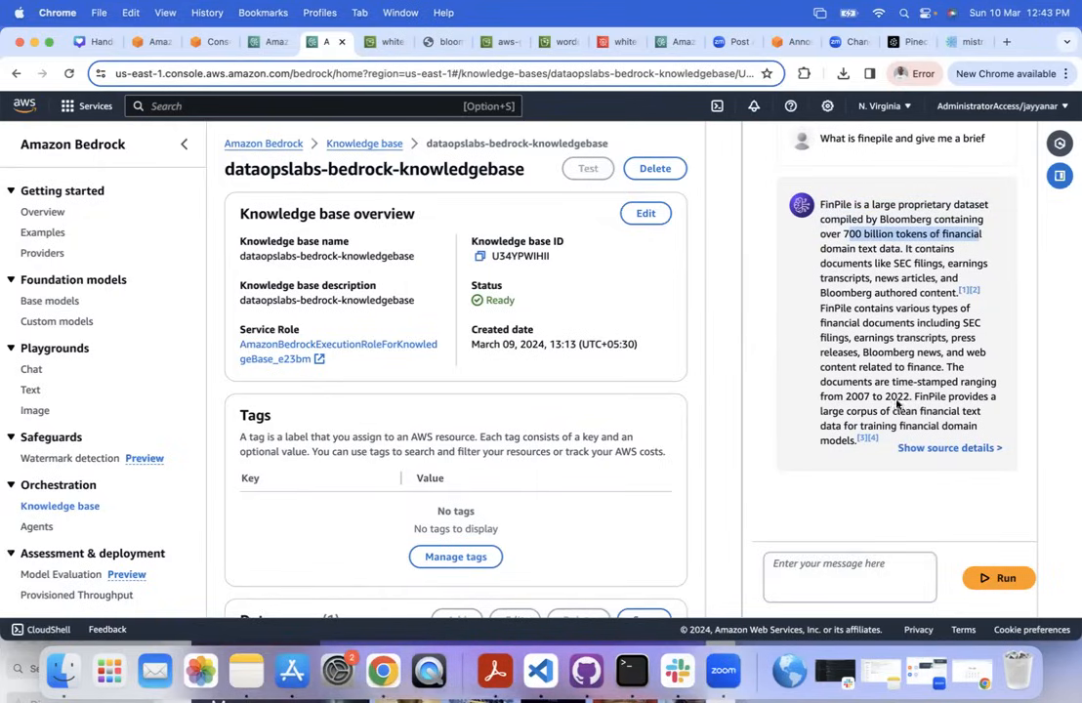
pyautogui.click(972, 311)
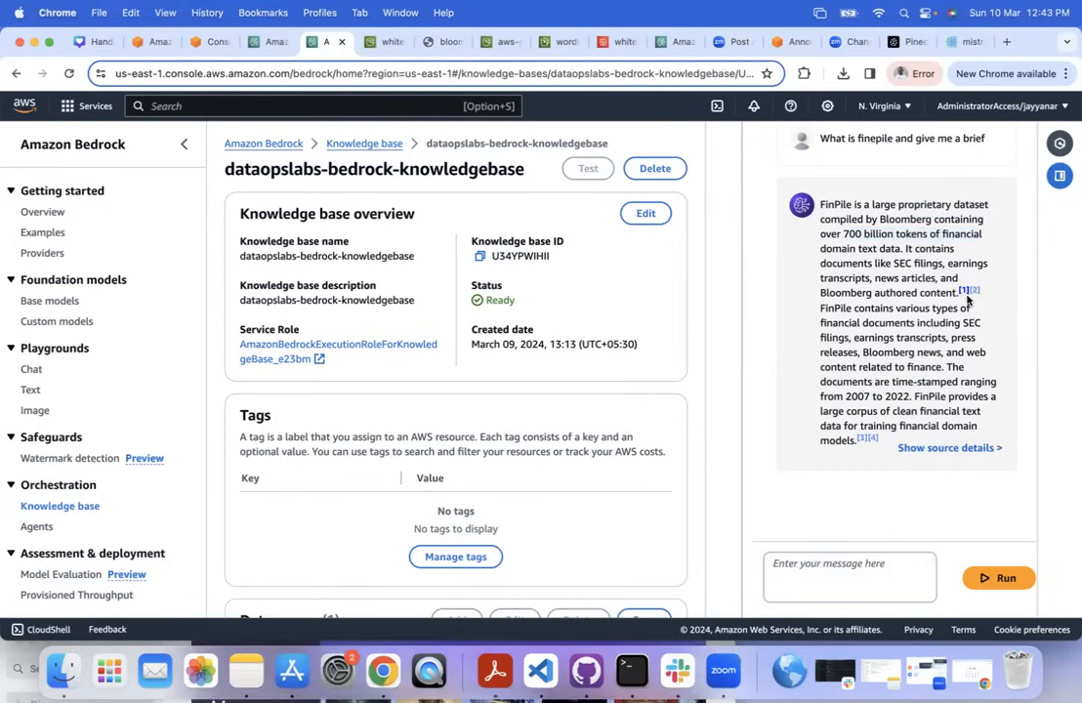
pyautogui.click(964, 291)
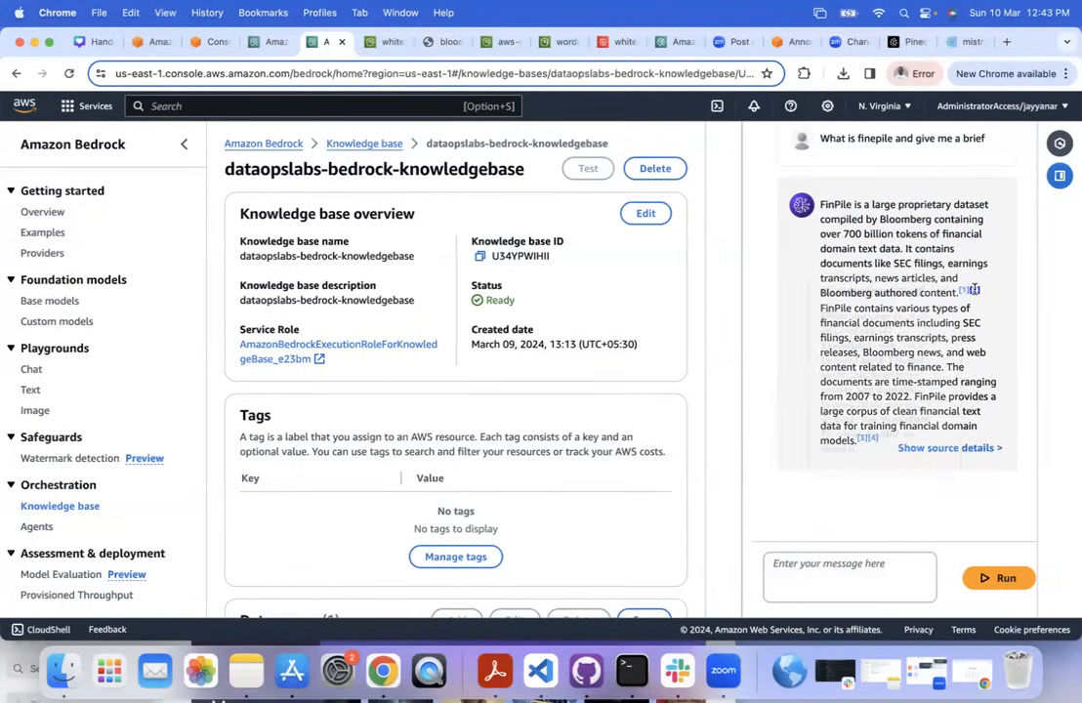
pyautogui.click(974, 290)
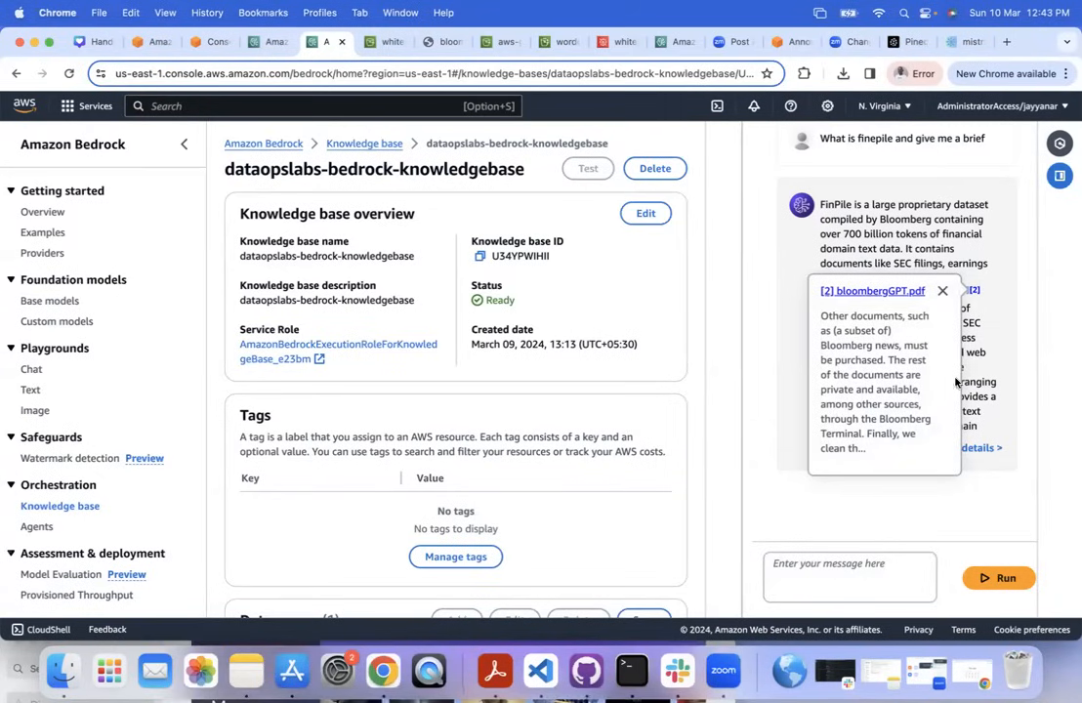
pyautogui.click(984, 307)
pyautogui.click(964, 290)
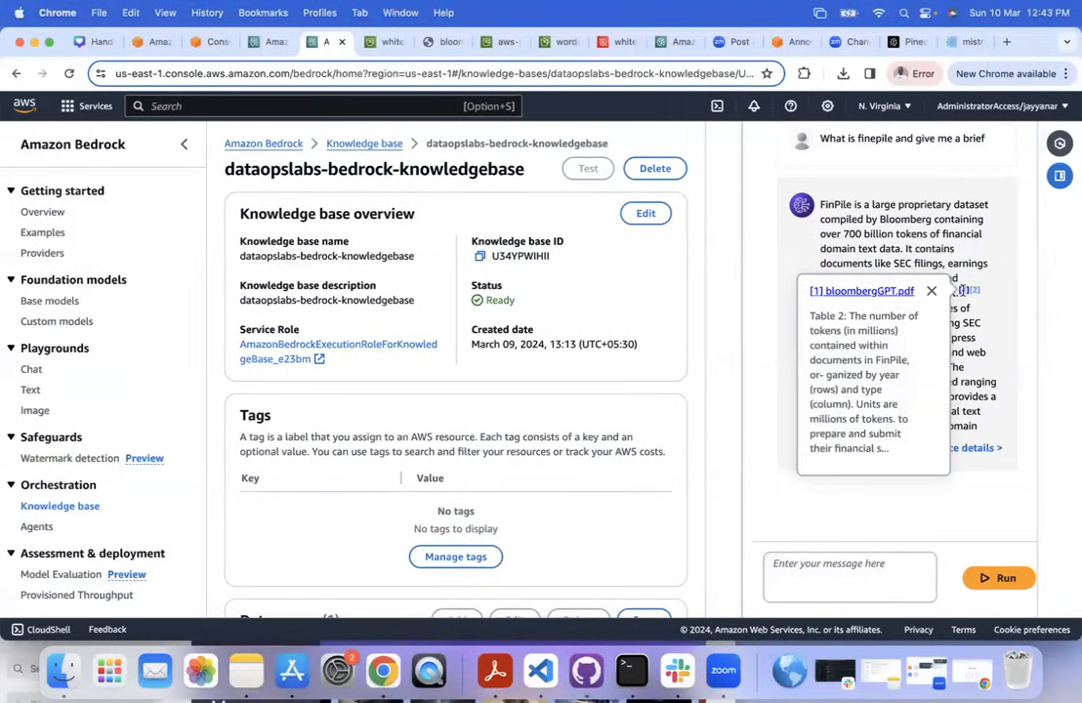
pyautogui.click(974, 308)
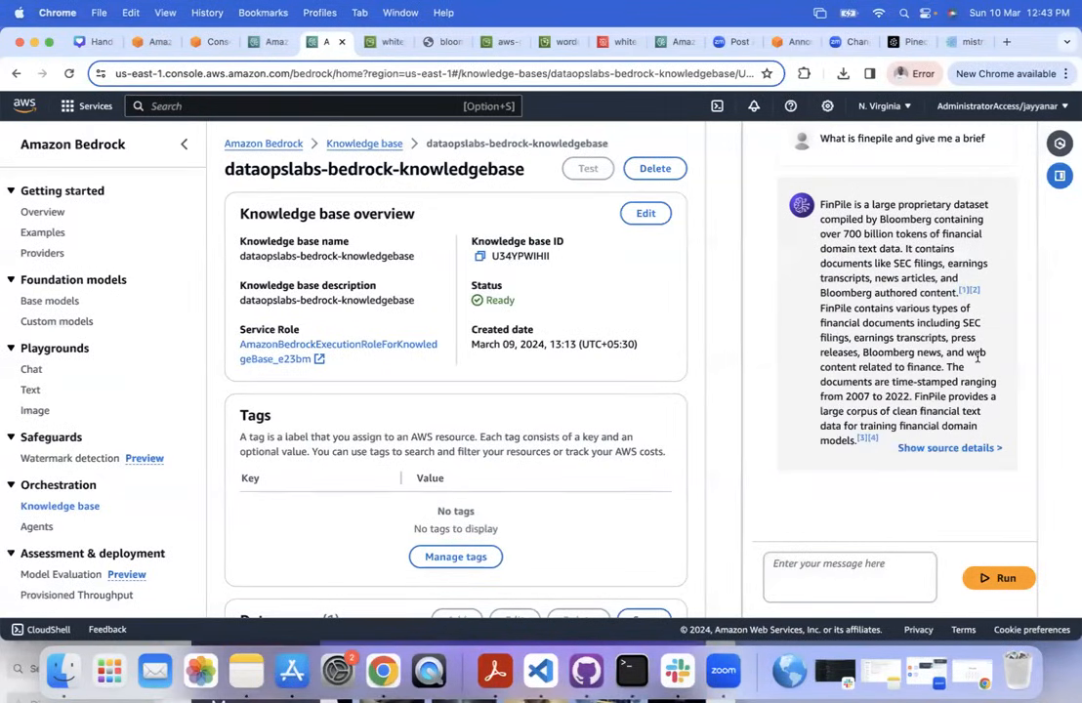
# Enter "Compare Mistral7B vs Mixtral Model" as the next knowledge base test message.
pyautogui.click(858, 567)
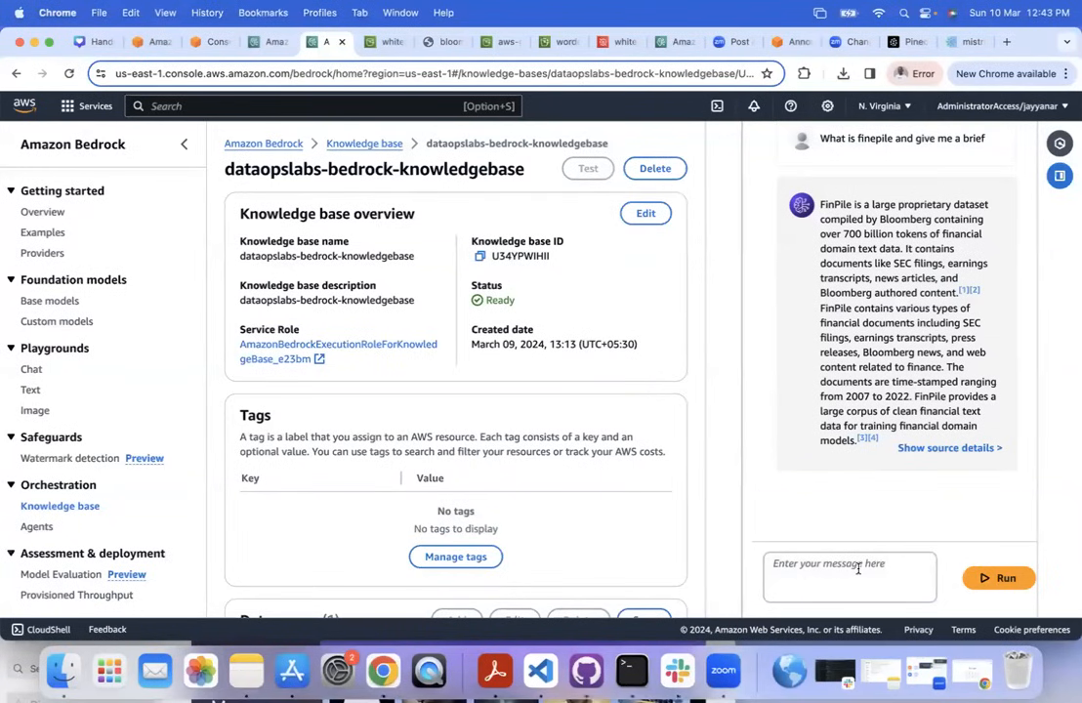
pyautogui.write('Compa')
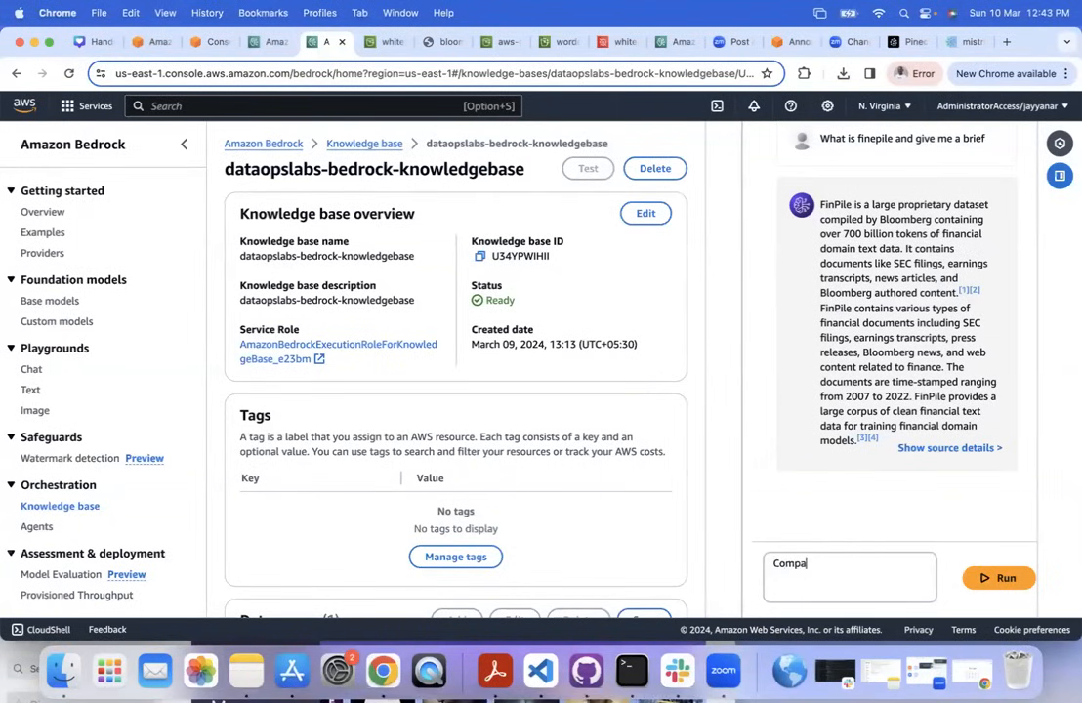
pyautogui.write('re Misteal')
pyautogui.press('BackSpace')
pyautogui.press('BackSpace')
pyautogui.press('BackSpace')
pyautogui.write('r')
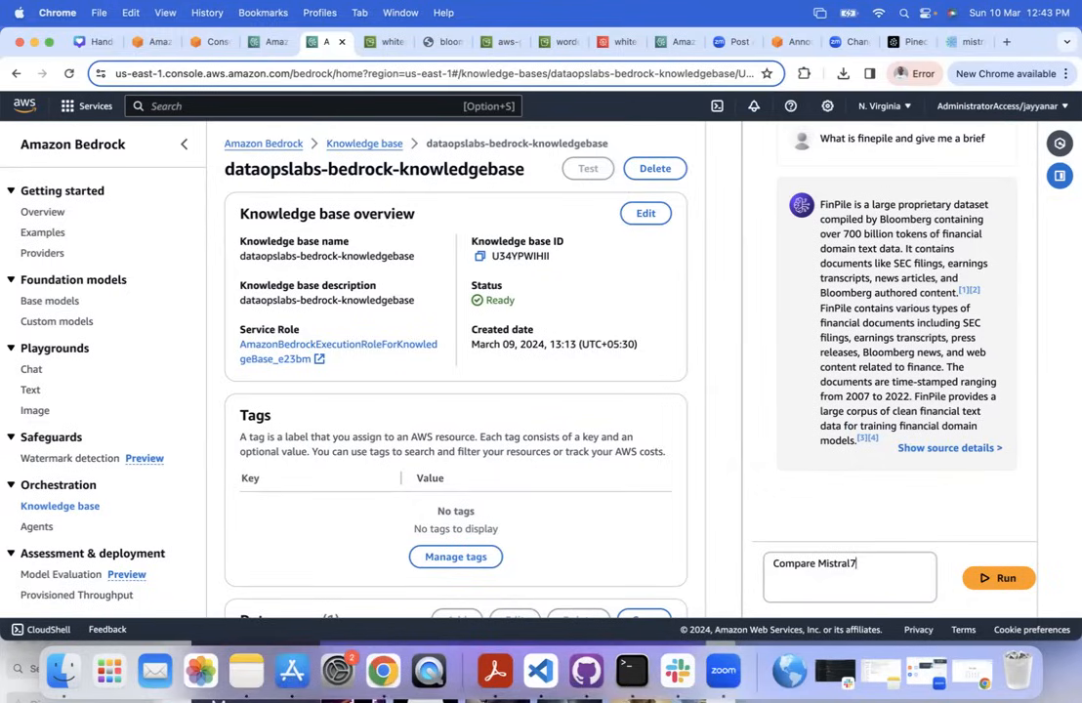
pyautogui.write('al7B vs Mic')
pyautogui.write('teal')
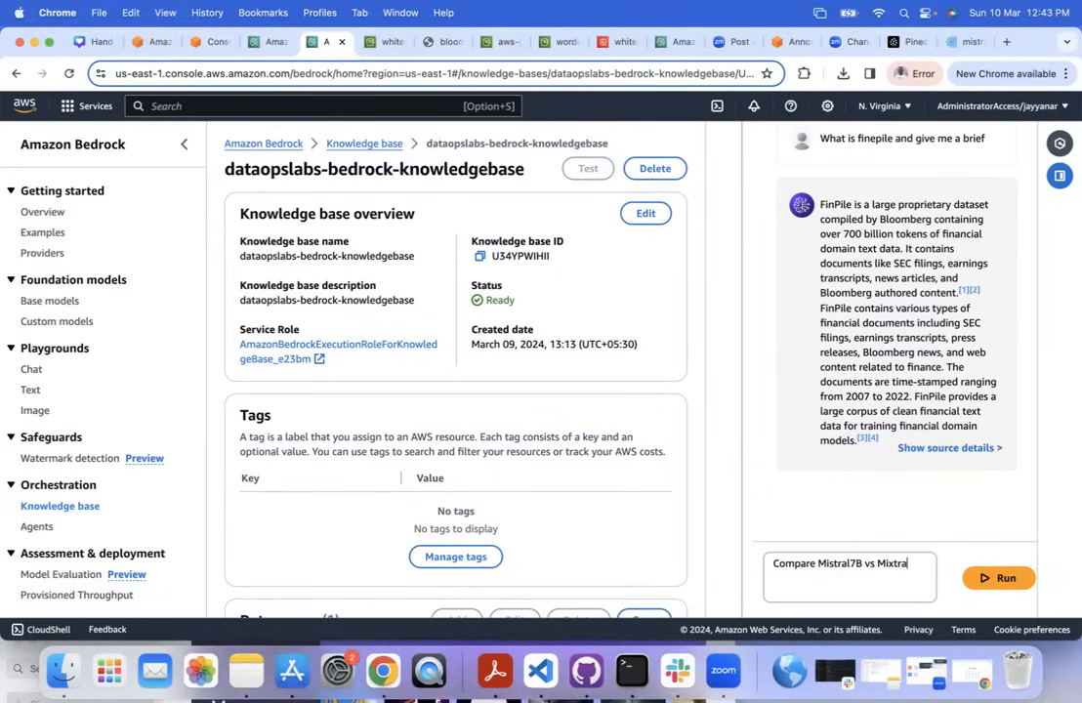
pyautogui.write(' Model')
# Disable response generation, copy the Mistral7B versus Mixtral question and run it as a retrieval-only query.
pyautogui.scroll(5, 1010, 271)
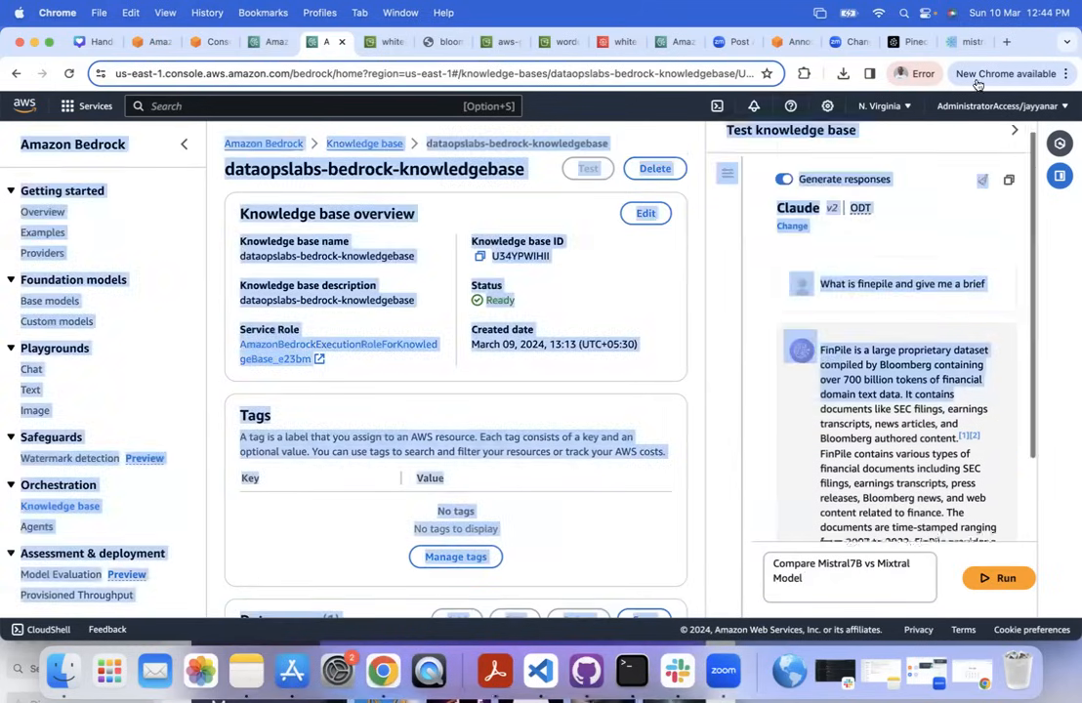
pyautogui.click(785, 193)
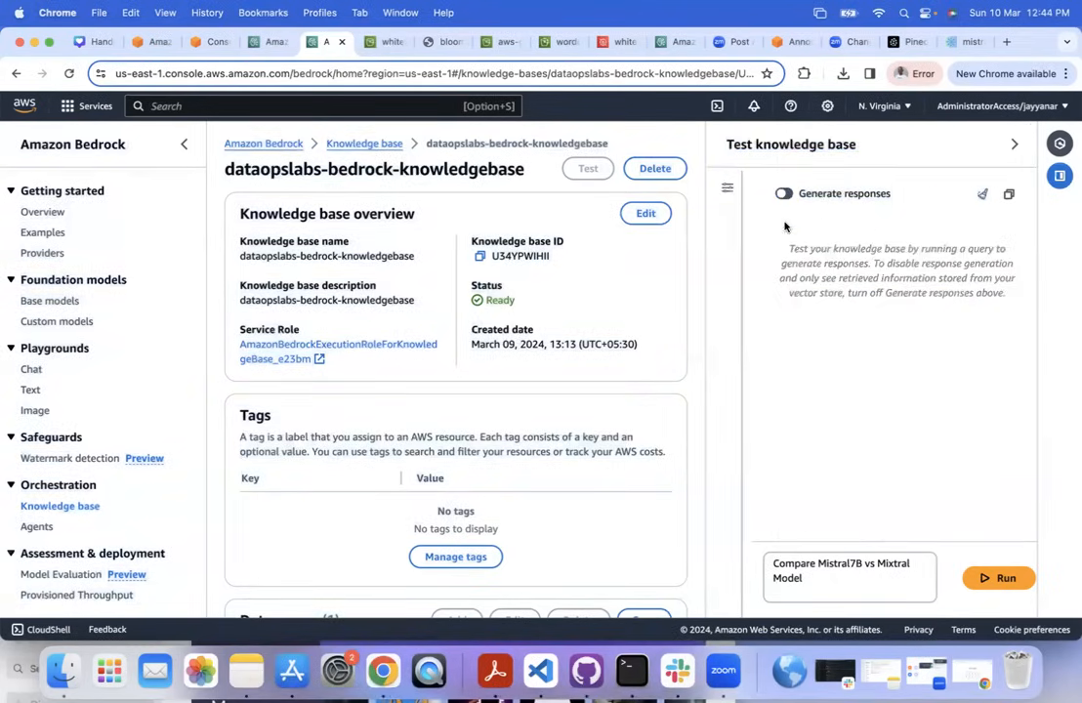
pyautogui.tripleClick(853, 565)
pyautogui.press('super+c')
pyautogui.click(989, 579)
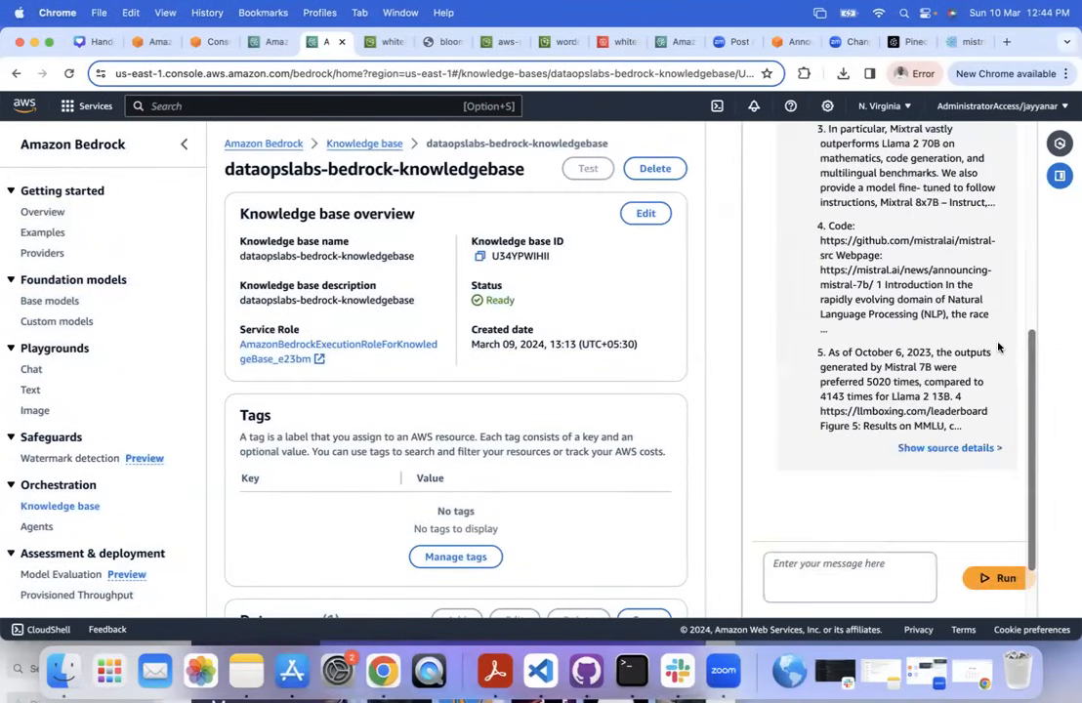
# Review the retrieved chunks and run the retrieval-only query "Compare Mistral7B vs Mixtral Model - Give me five points".
pyautogui.moveTo(895, 259); pyautogui.dragTo(823, 334)
pyautogui.click(825, 342)
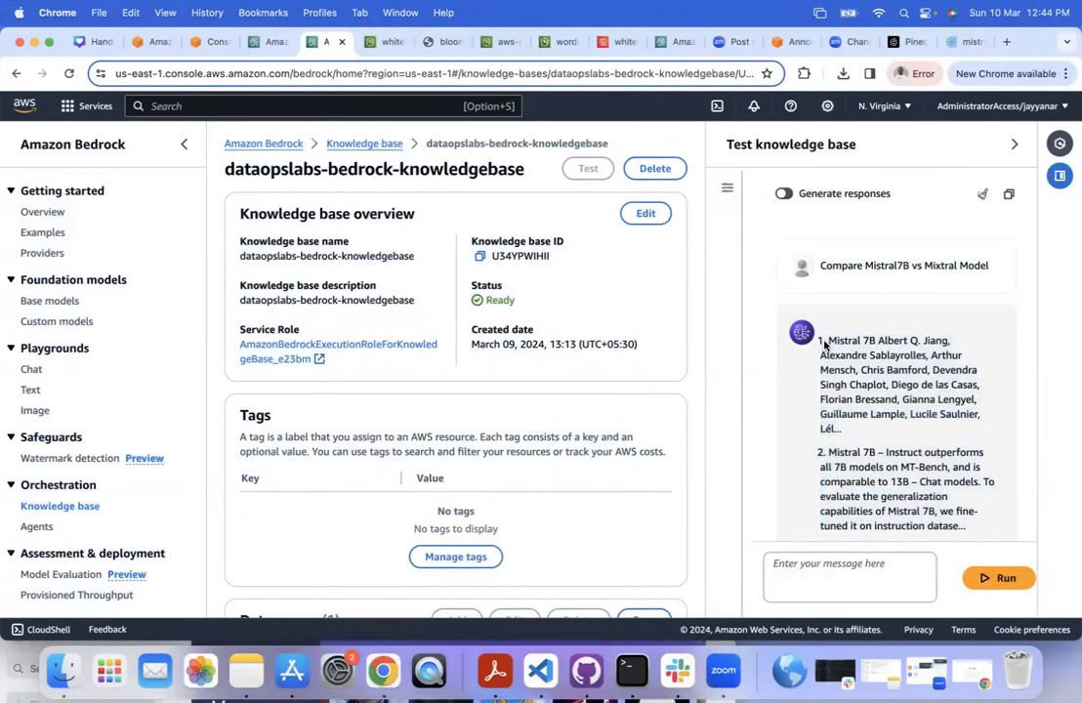
pyautogui.click(810, 570)
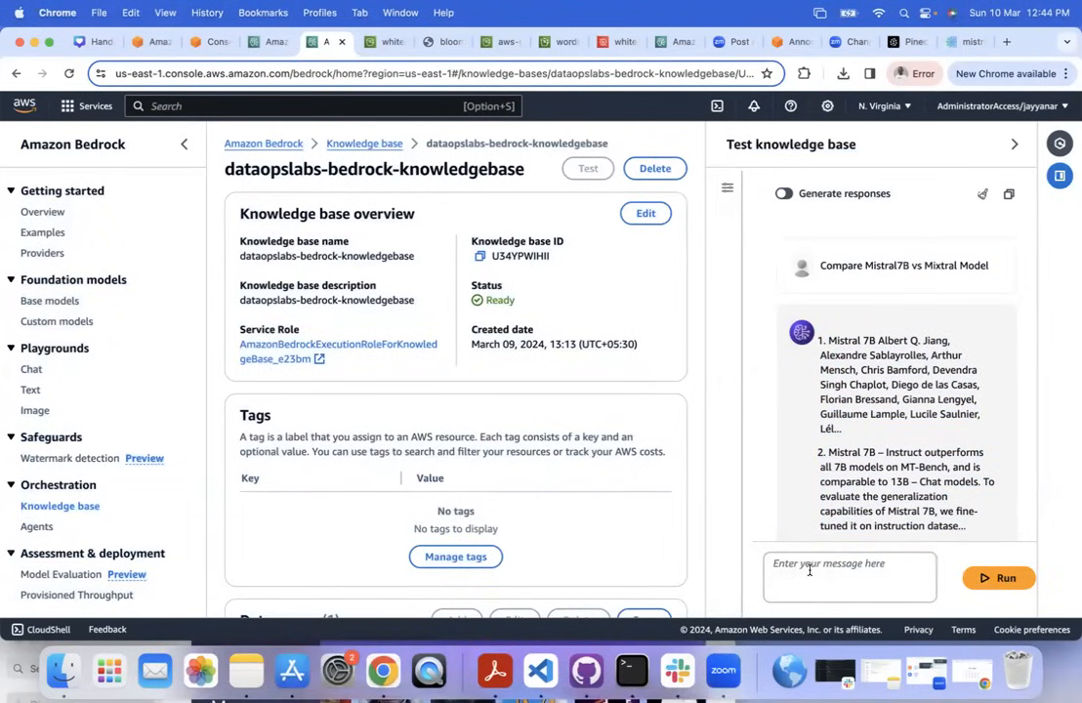
pyautogui.press('super+v')
pyautogui.write('- Give me five points')
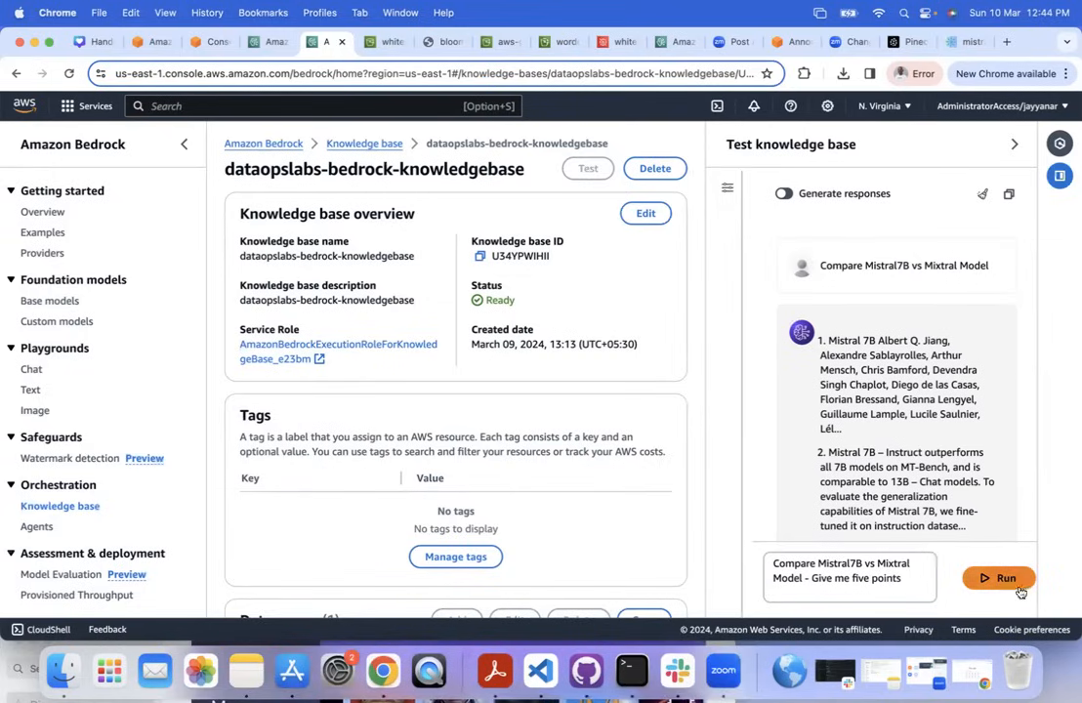
pyautogui.click(1010, 580)
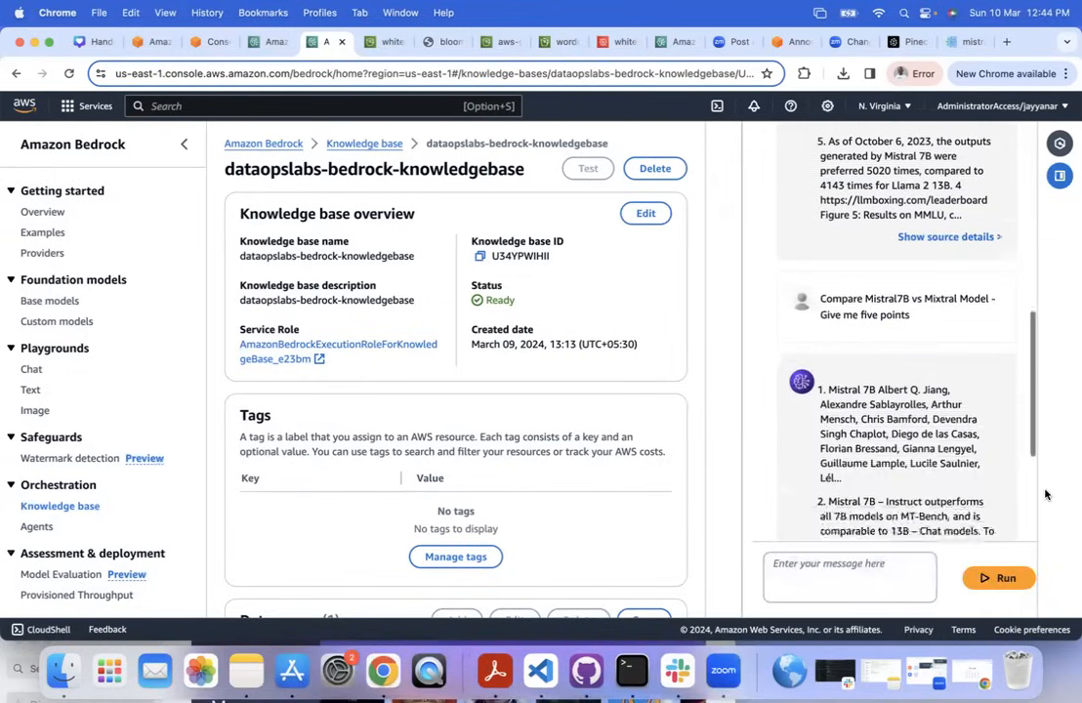
# Enable response generation again and run the query "Compare Mistral7B vs Mixtral Model top 5 Points" with Claude v2.
pyautogui.moveTo(1033, 494); pyautogui.dragTo(1034, 74)
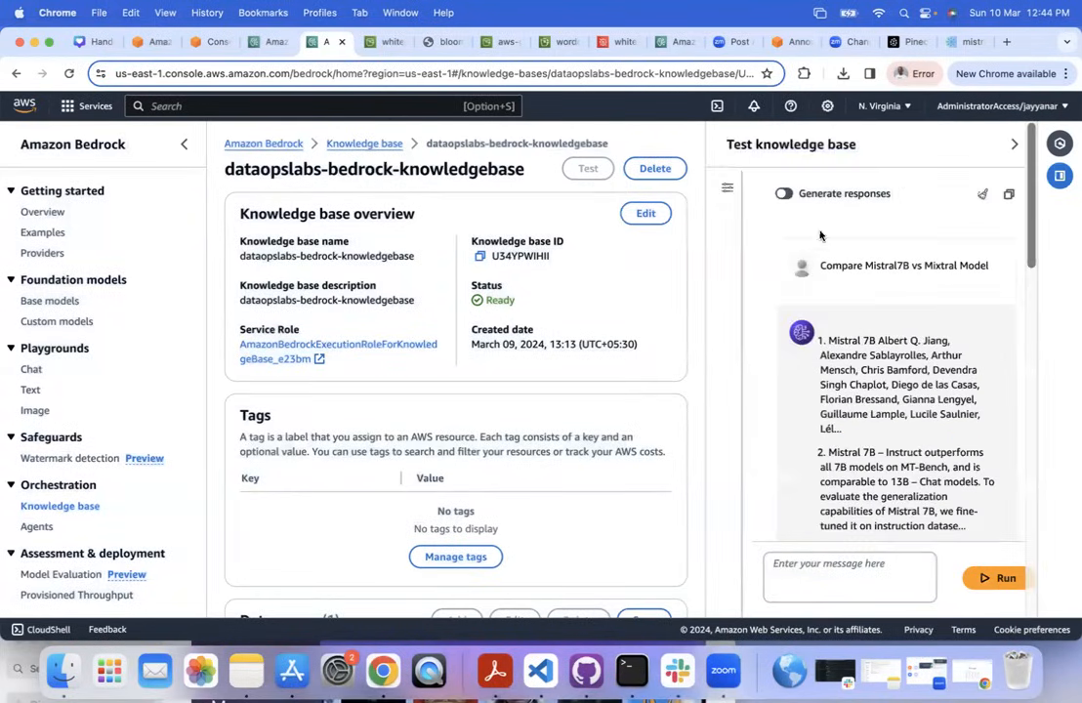
pyautogui.click(784, 194)
pyautogui.click(844, 573)
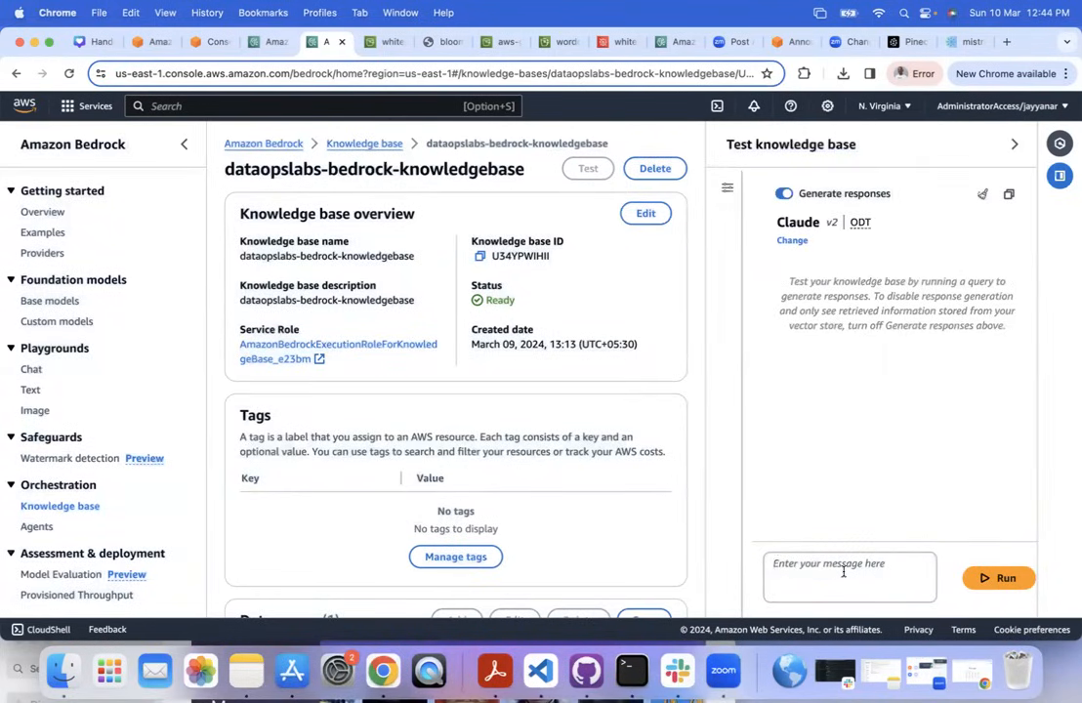
pyautogui.press('super+v')
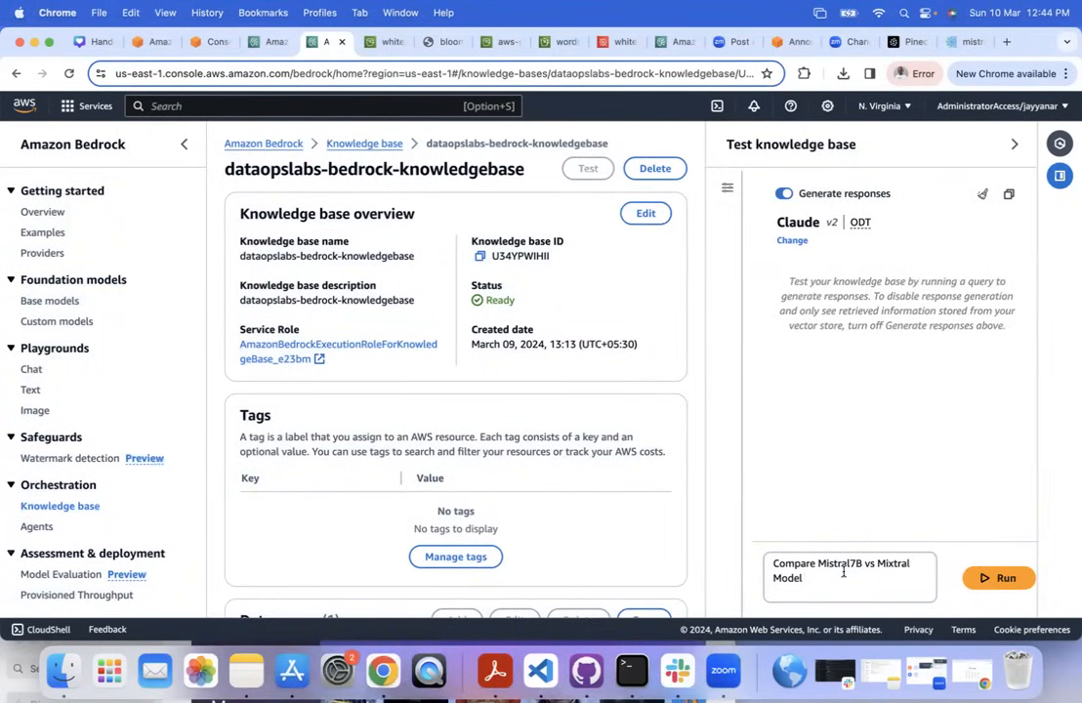
pyautogui.write('top 5 Points')
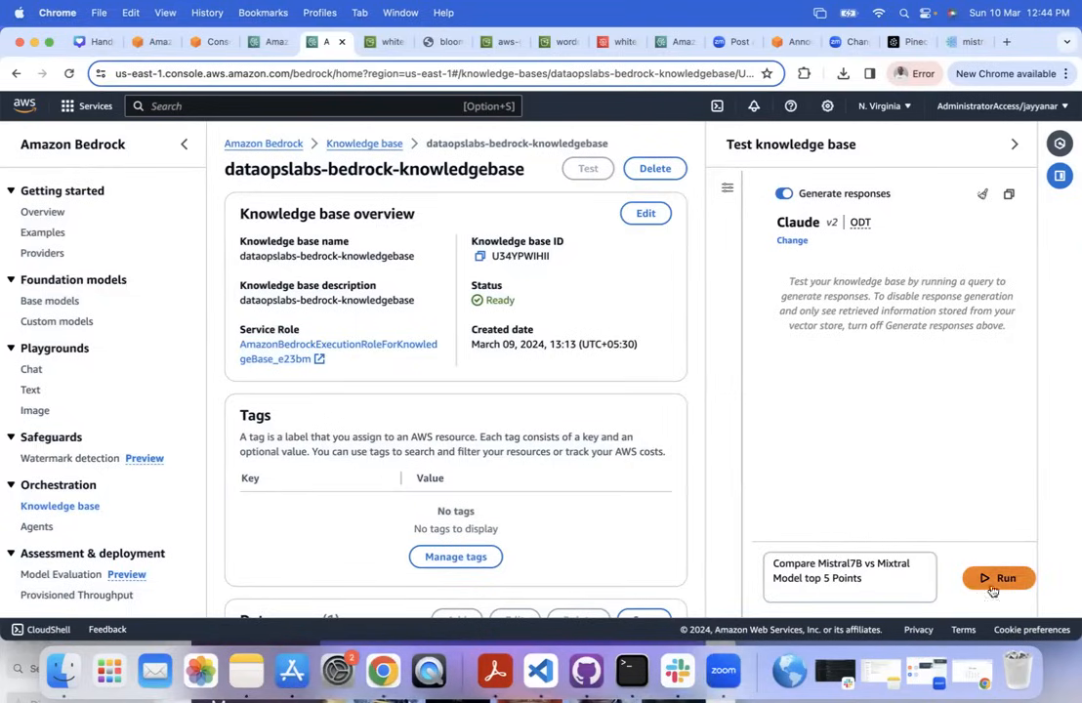
pyautogui.click(990, 586)
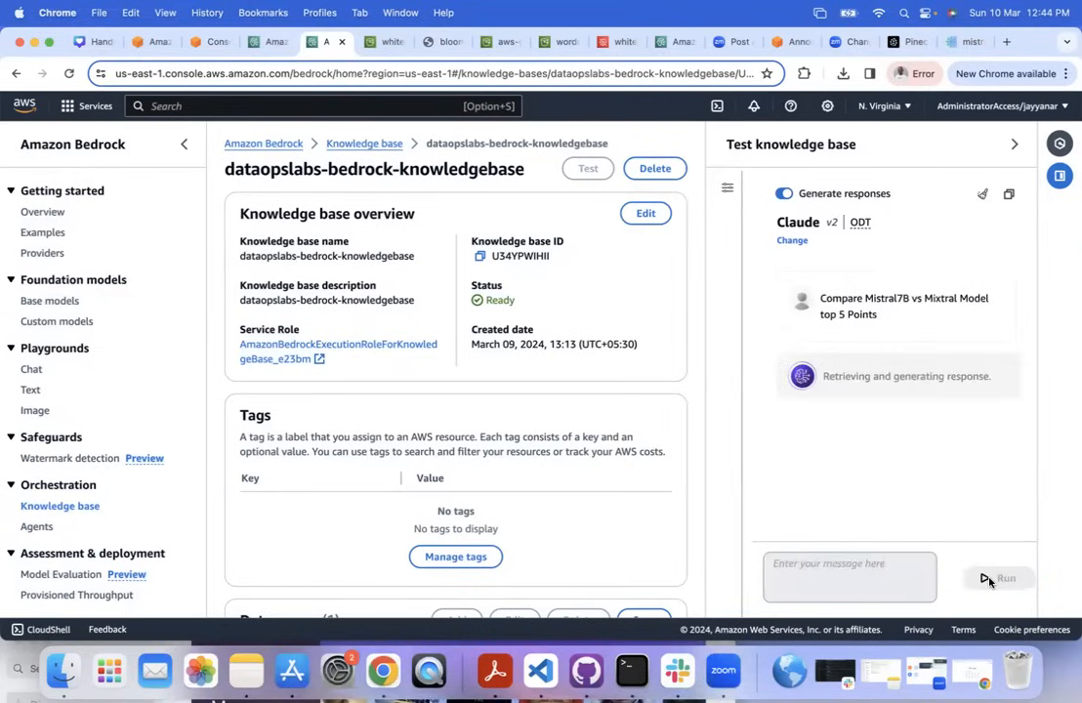
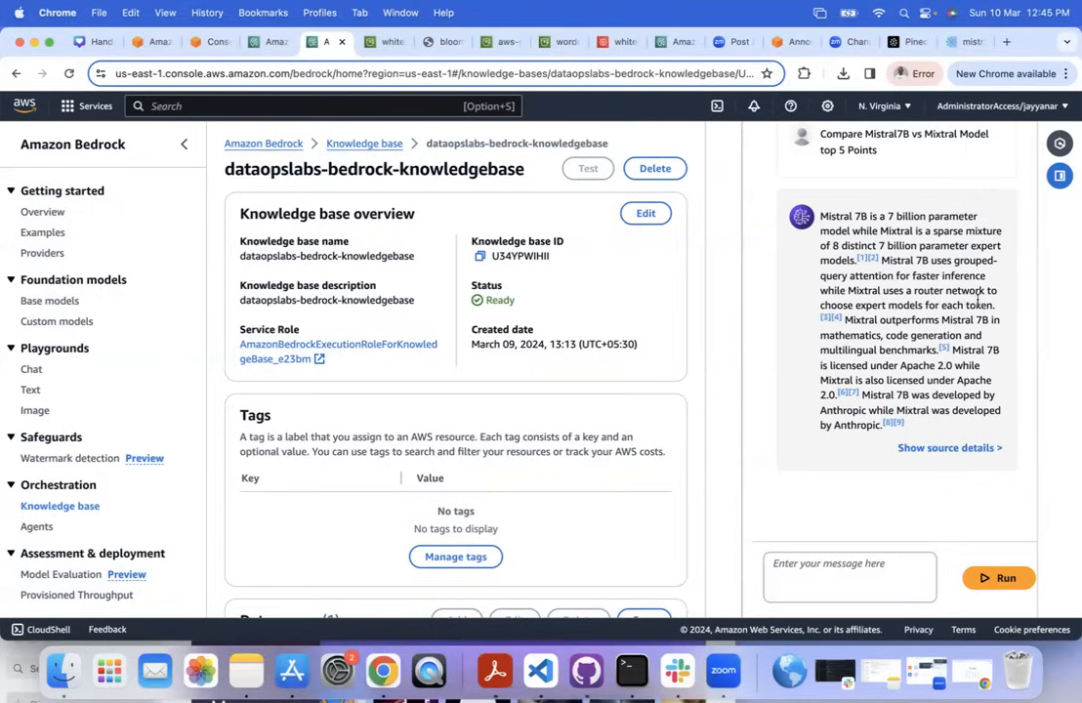
# Inspect the source excerpts behind citations [5] and [1] in the generated Mistral versus Mixtral comparison.
pyautogui.click(944, 348)
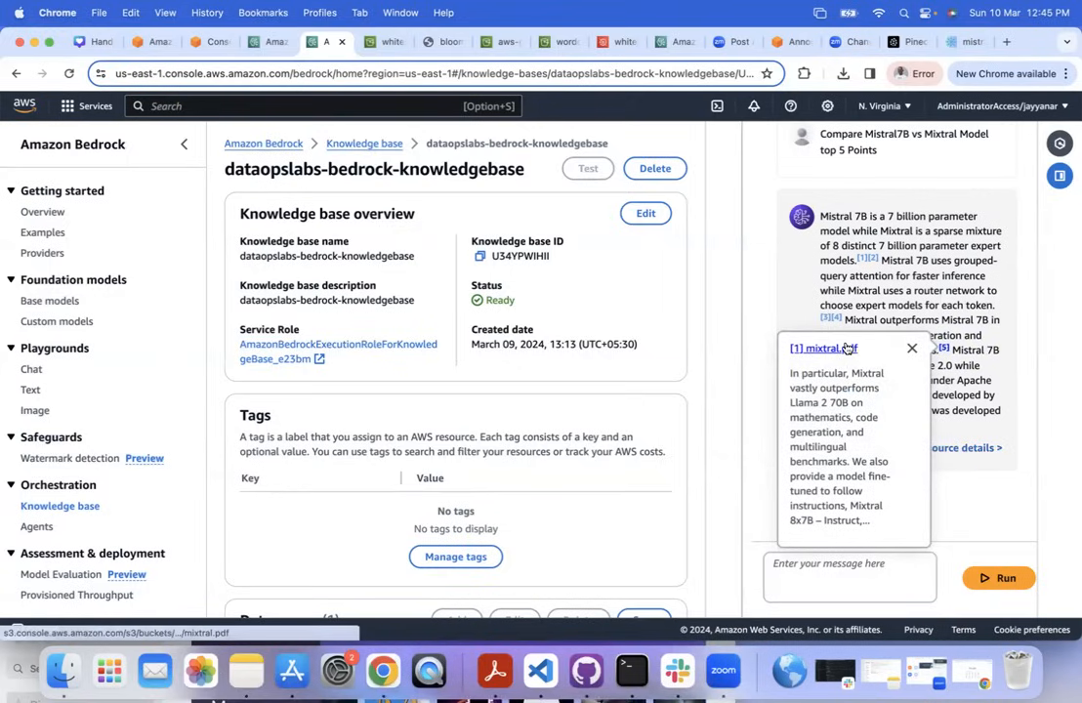
pyautogui.click(864, 257)
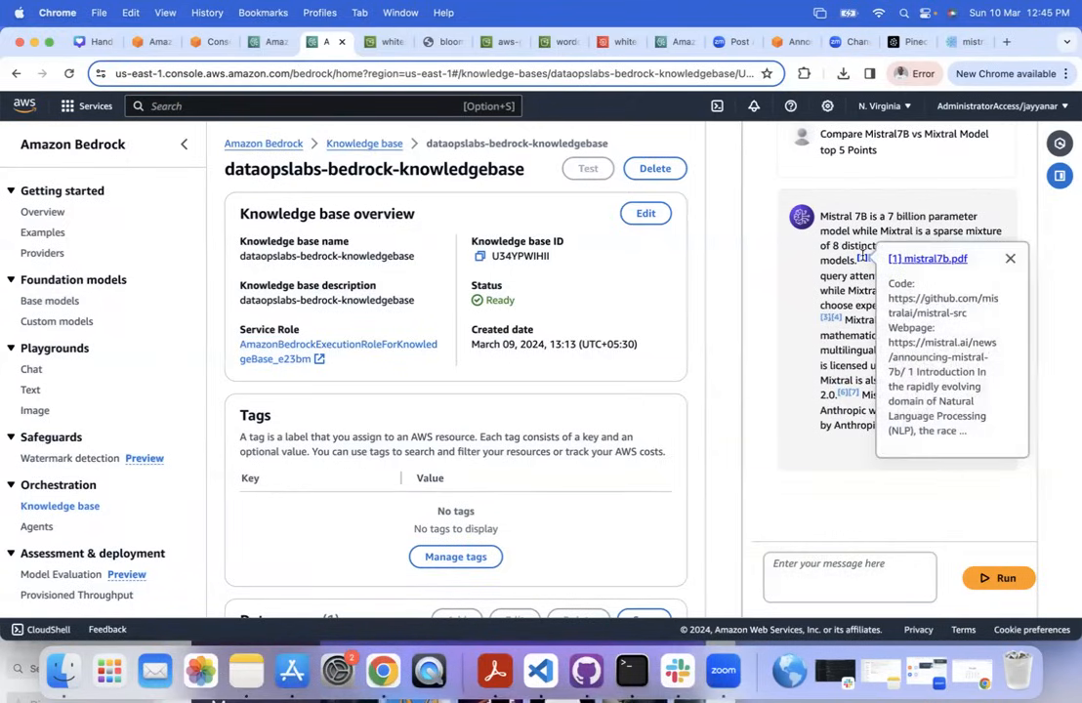
pyautogui.click(863, 286)
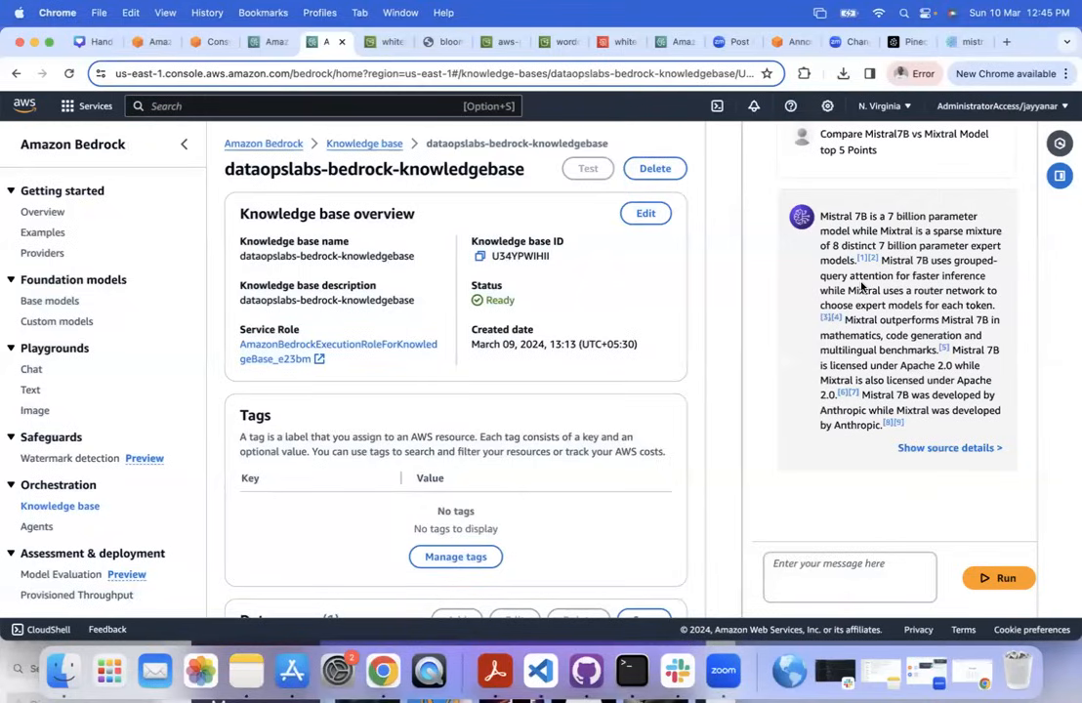
# Switch to Amazon S3 and review the PDFs in the whitepaper/ folder of the aj-bedrock-knowledgebase-demo bucket.
pyautogui.click(385, 42)
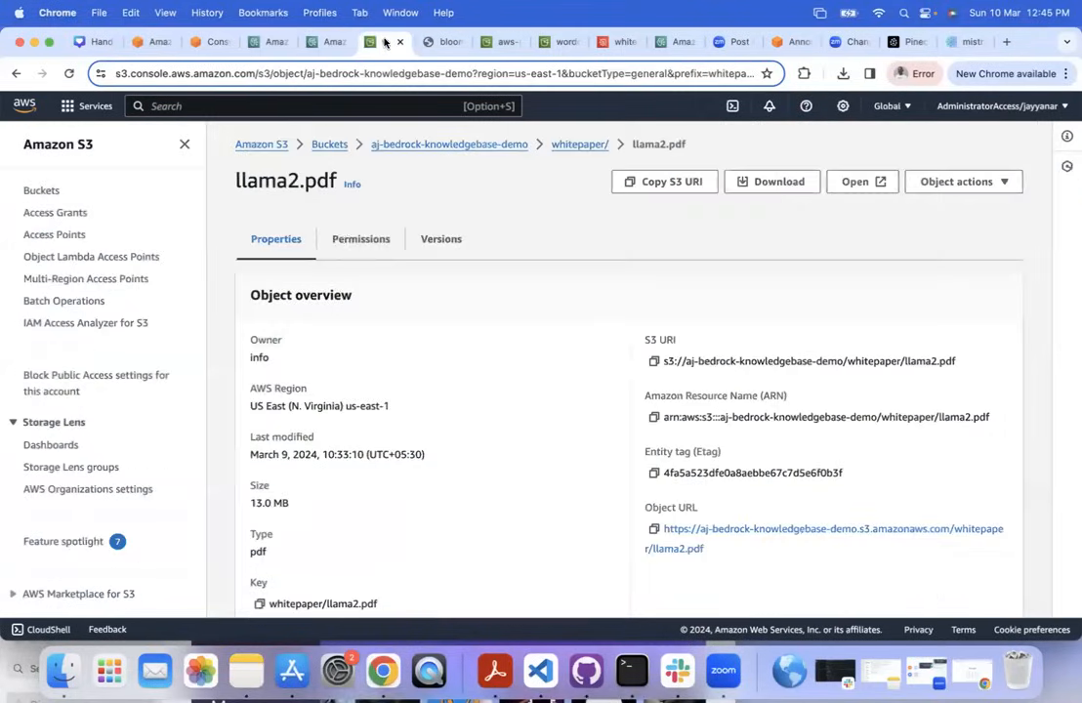
pyautogui.click(581, 144)
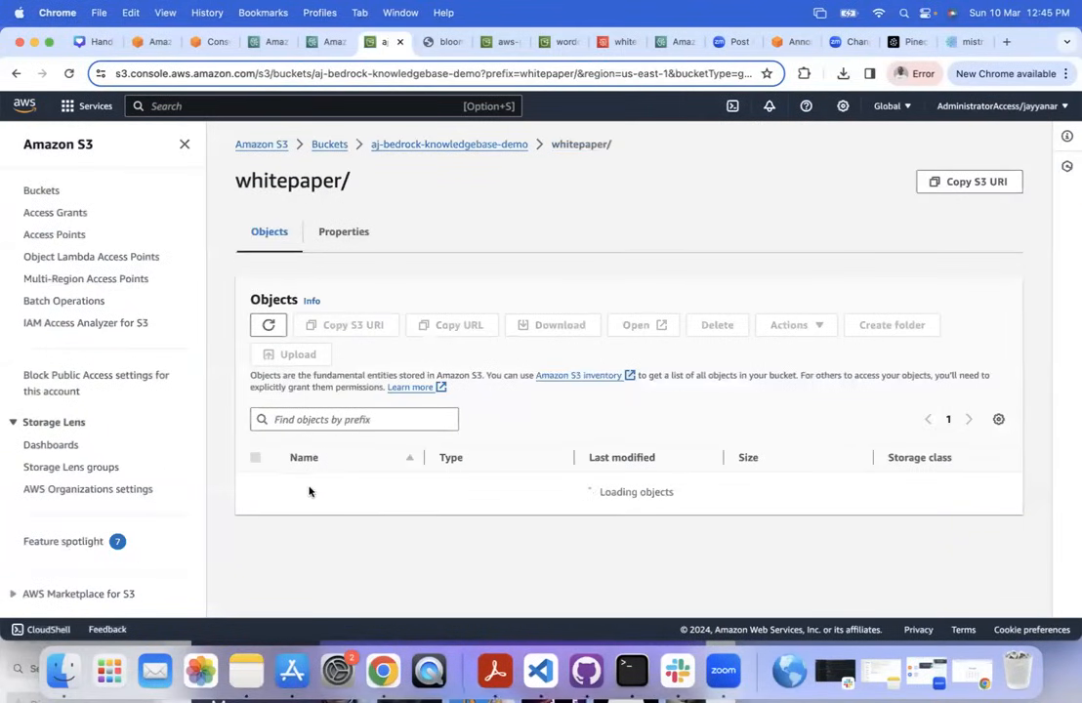
pyautogui.scroll(-1, 382, 546)
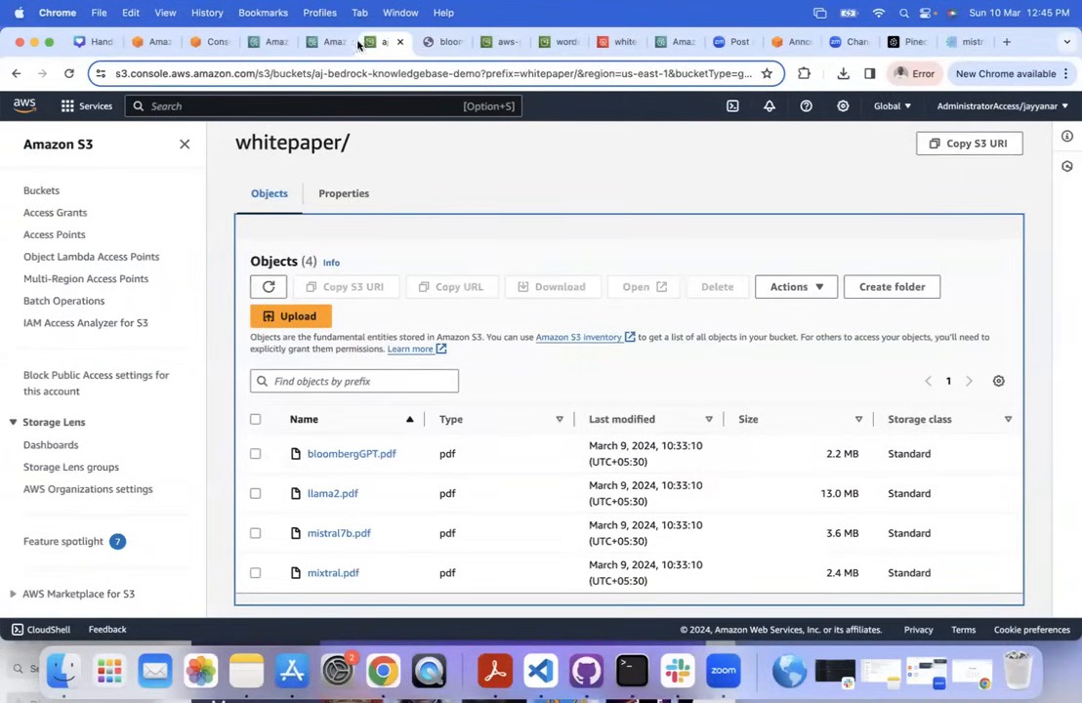
# Return to the Bedrock knowledge base test and copy the question "Compare Mistral7B vs Mixtral Model top 5 Points".
pyautogui.click(305, 39)
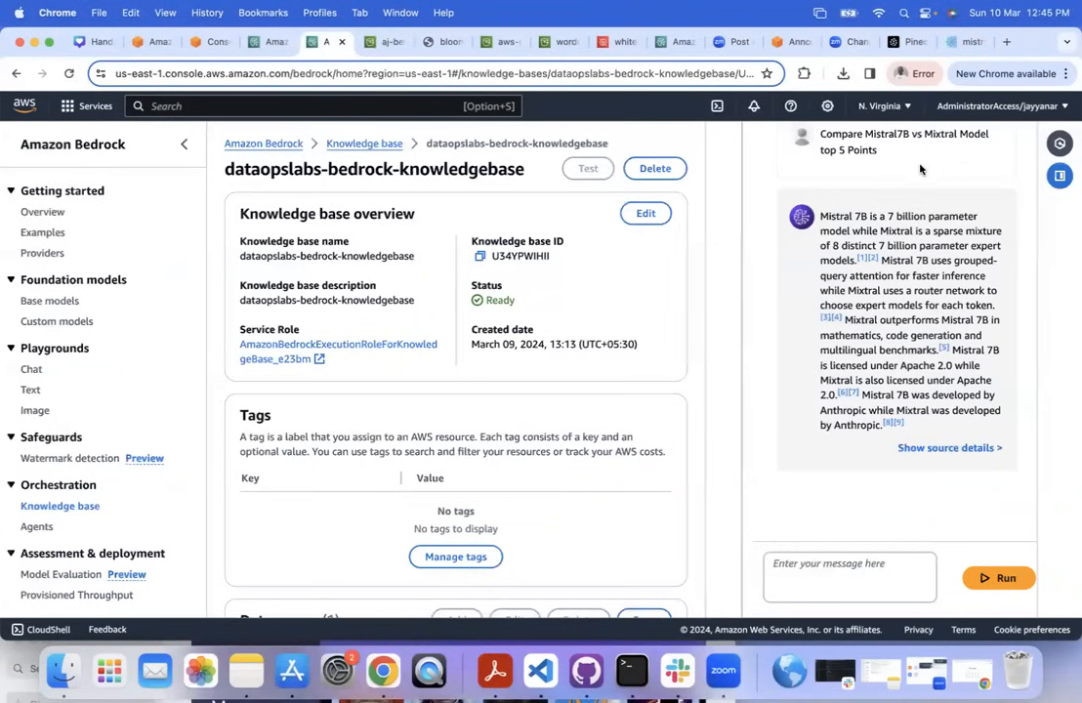
pyautogui.scroll(3, 860, 215)
pyautogui.tripleClick(821, 249)
pyautogui.press('super+c')
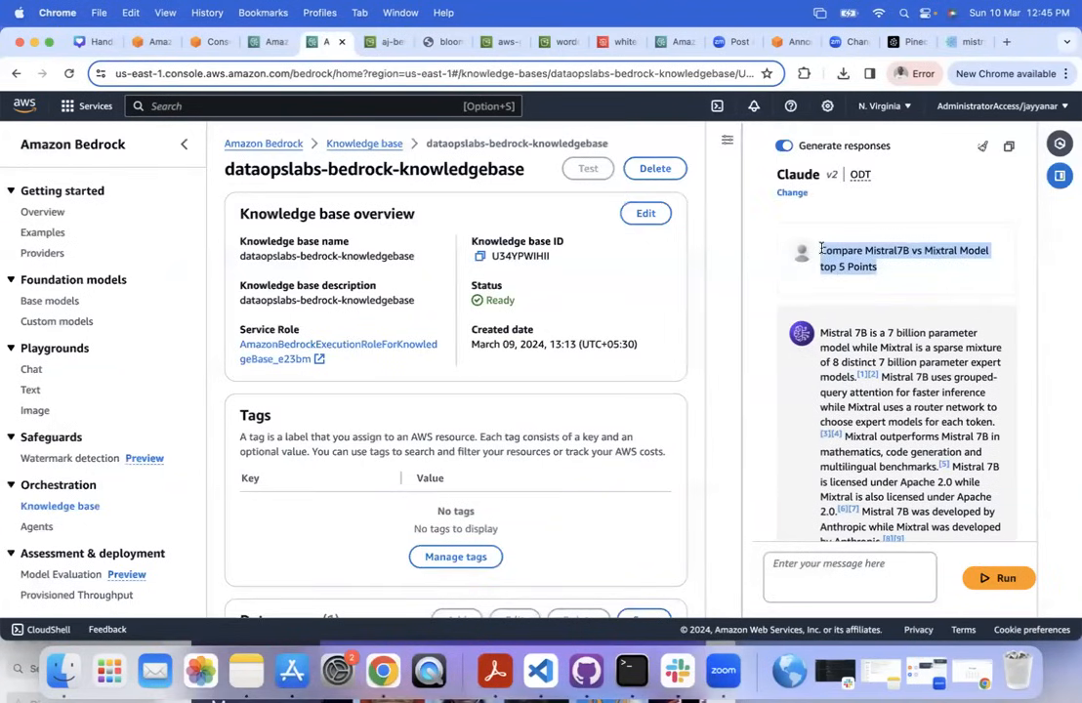
pyautogui.click(391, 43)
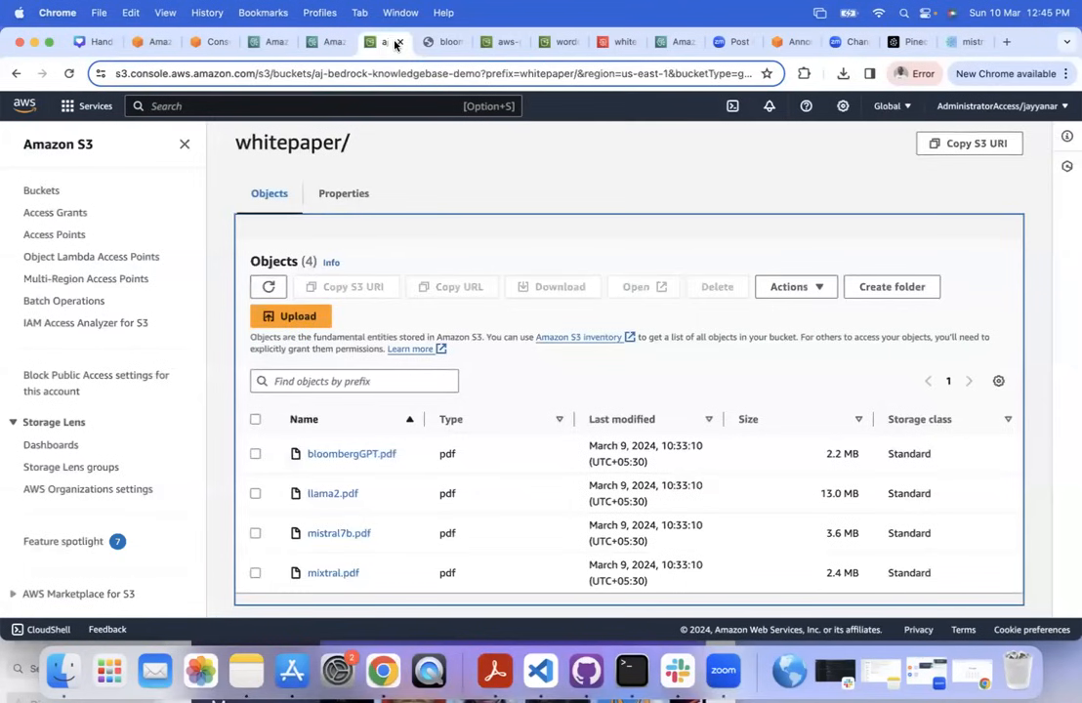
pyautogui.click(430, 41)
pyautogui.click(496, 42)
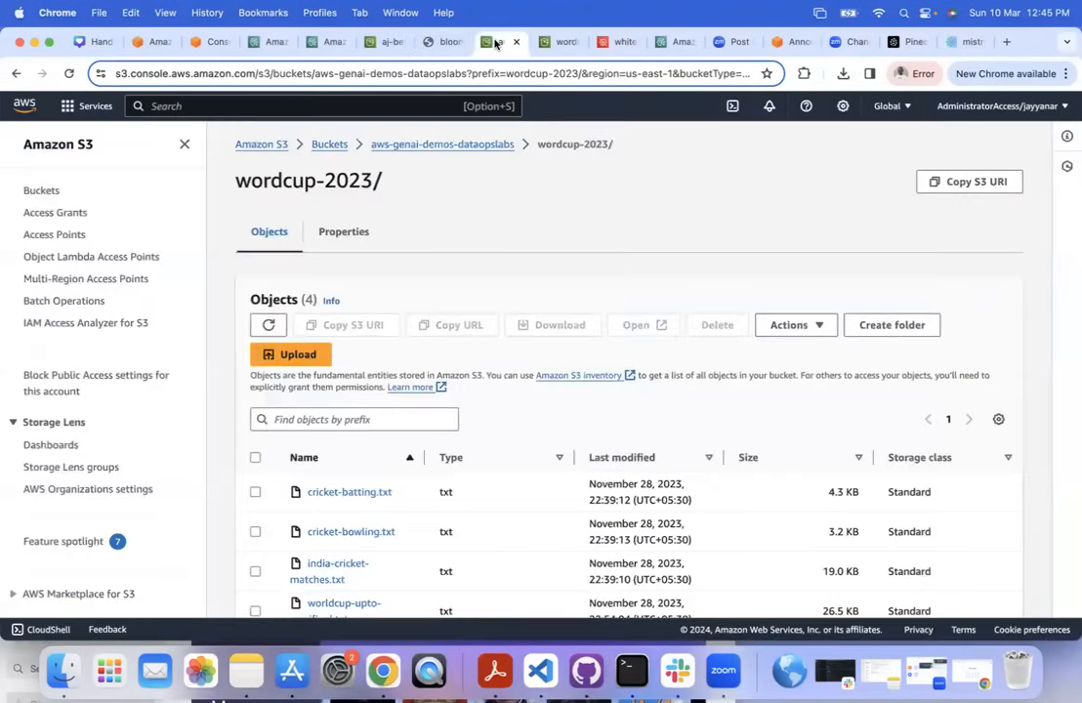
pyautogui.click(325, 42)
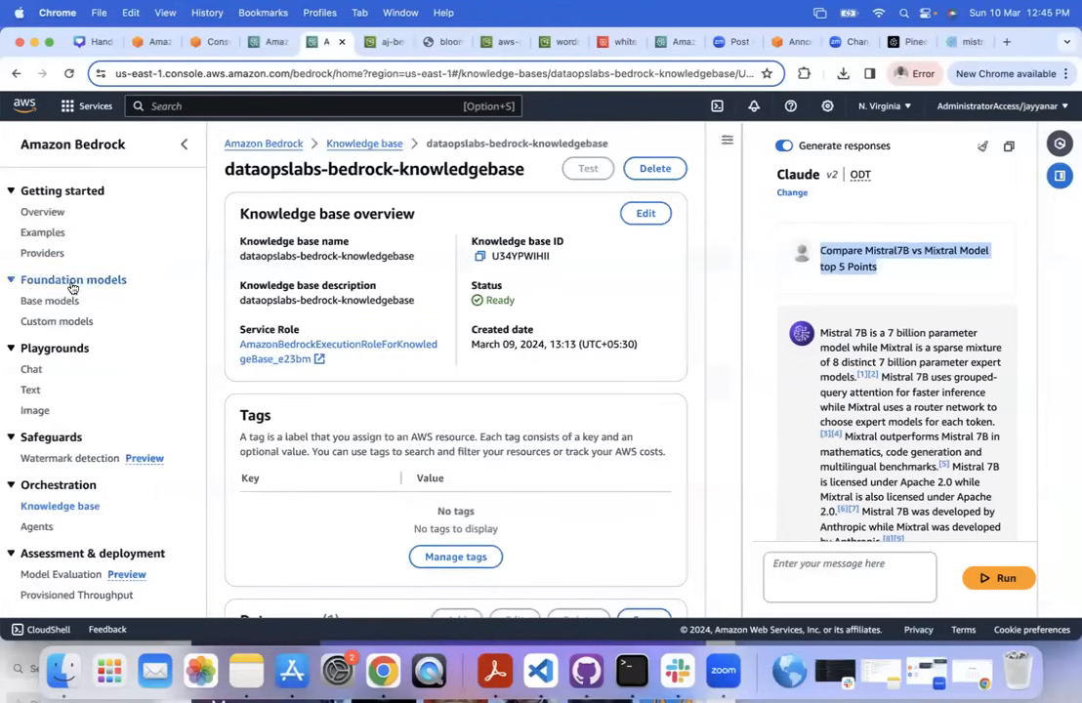
# Open the Bedrock Chat playground in a separate browser tab and switch to it.
pyautogui.rightClick(32, 371)
pyautogui.click(67, 378)
pyautogui.click(365, 42)
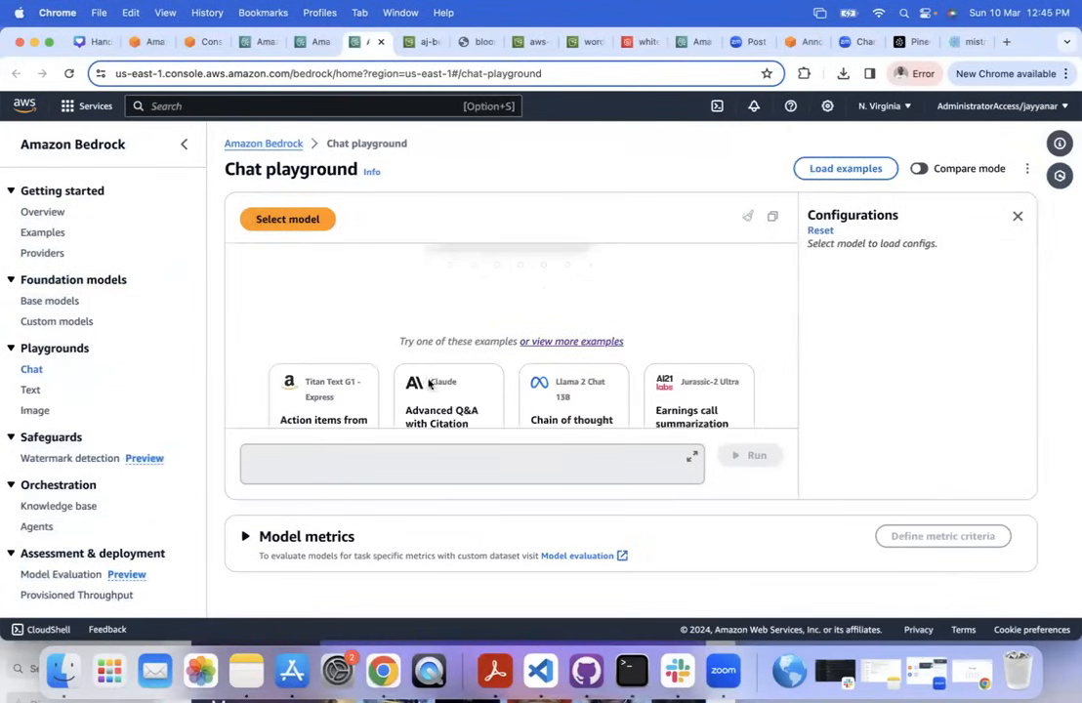
pyautogui.click(444, 395)
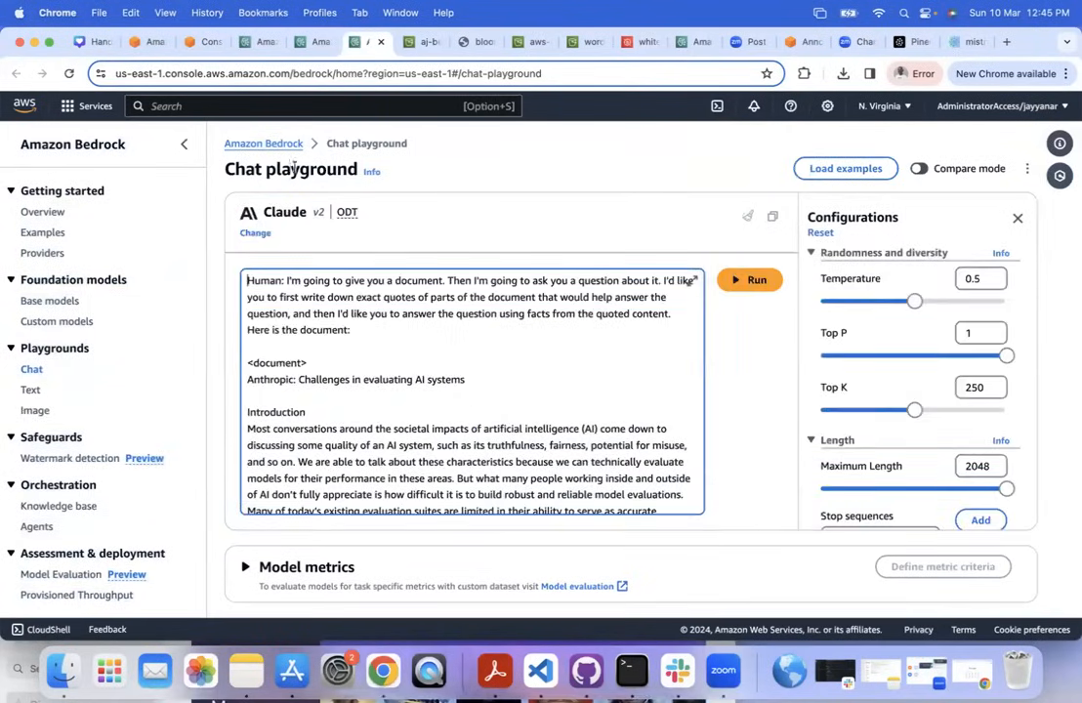
pyautogui.click(273, 142)
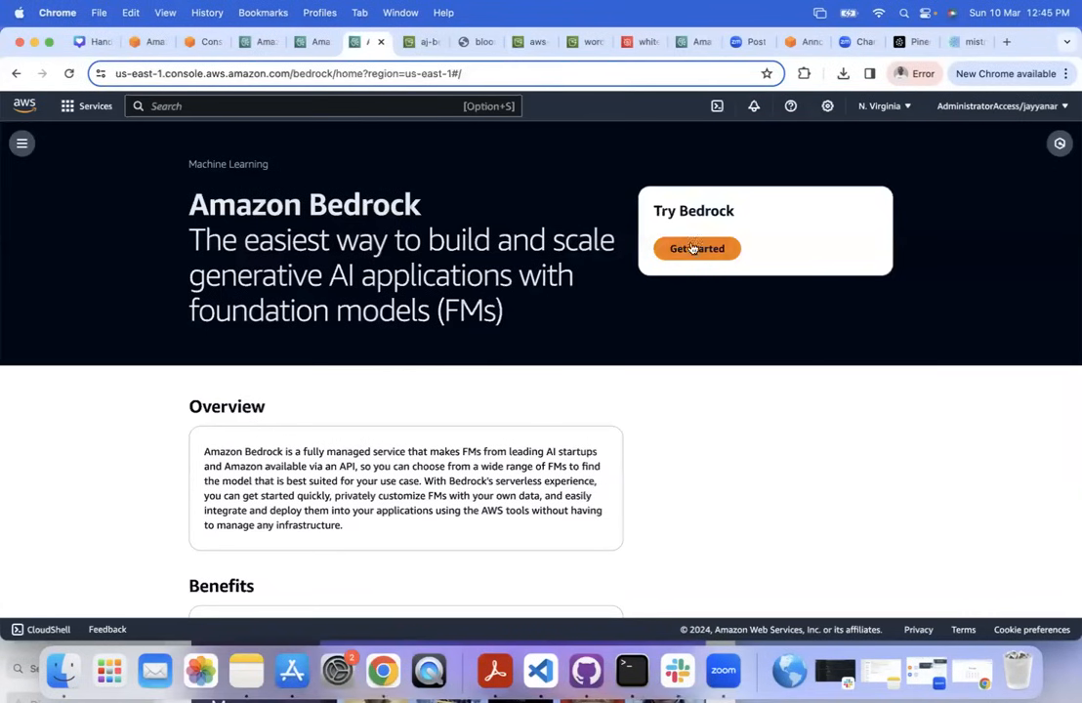
pyautogui.click(685, 252)
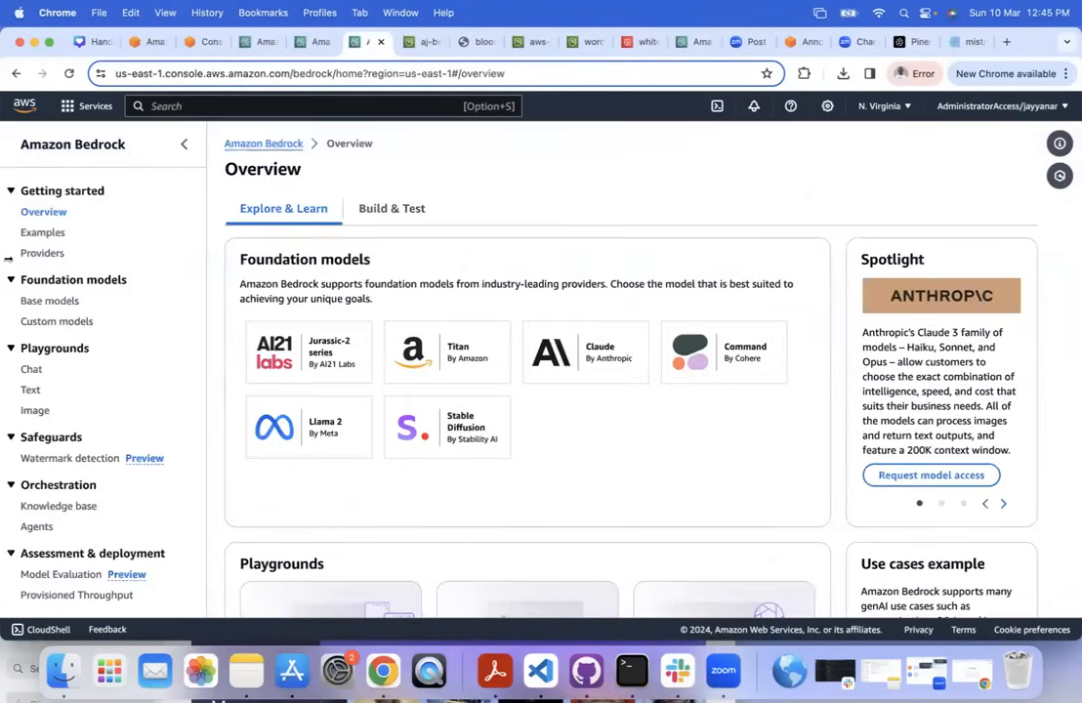
# Go to the Text playground and select Anthropic's Claude 2 model with on-demand throughput.
pyautogui.click(31, 391)
pyautogui.click(287, 219)
pyautogui.click(314, 297)
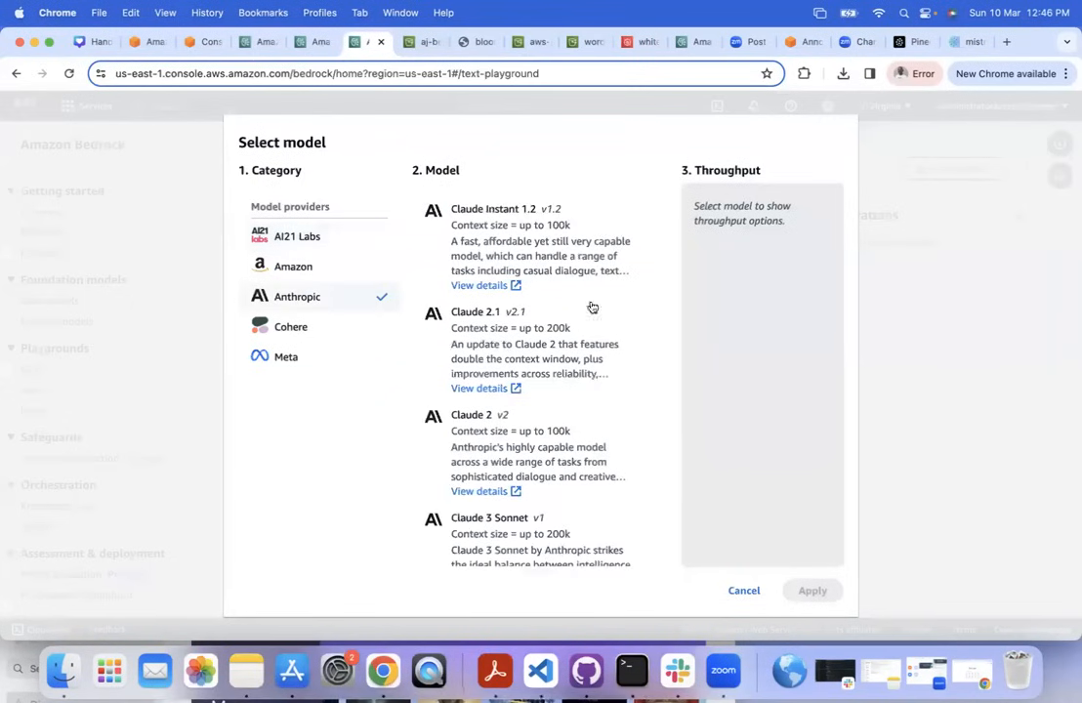
pyautogui.click(627, 471)
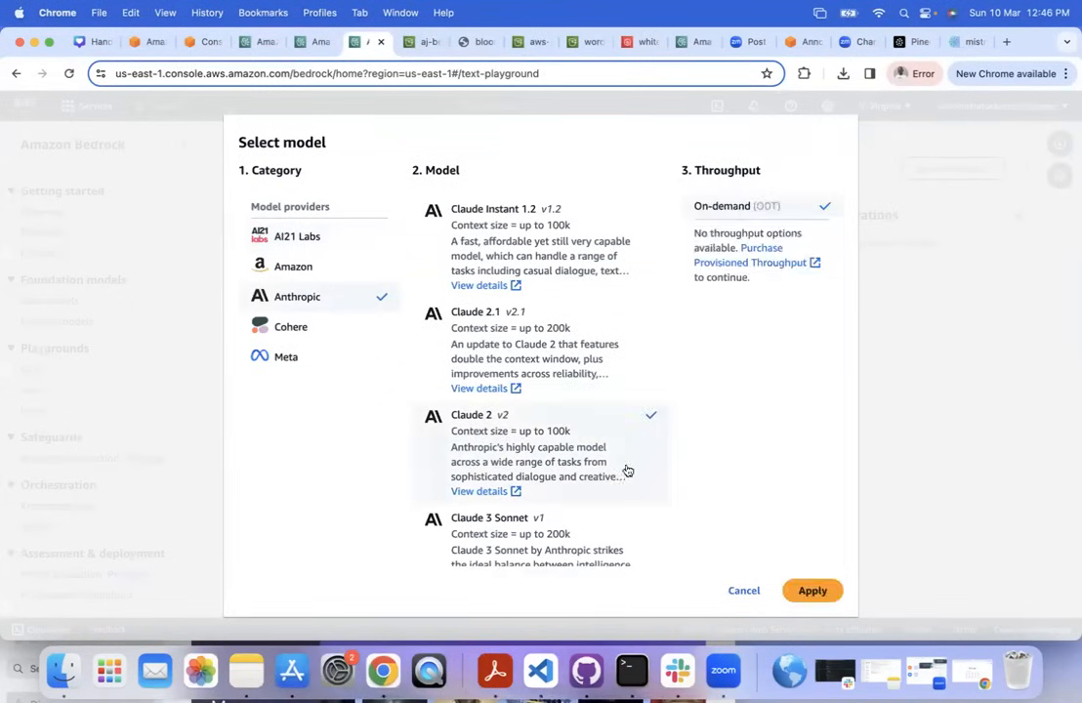
pyautogui.click(815, 590)
# Run the prompt "What is Mistral7B" against Claude v2 in the Text playground.
pyautogui.press('super+v')
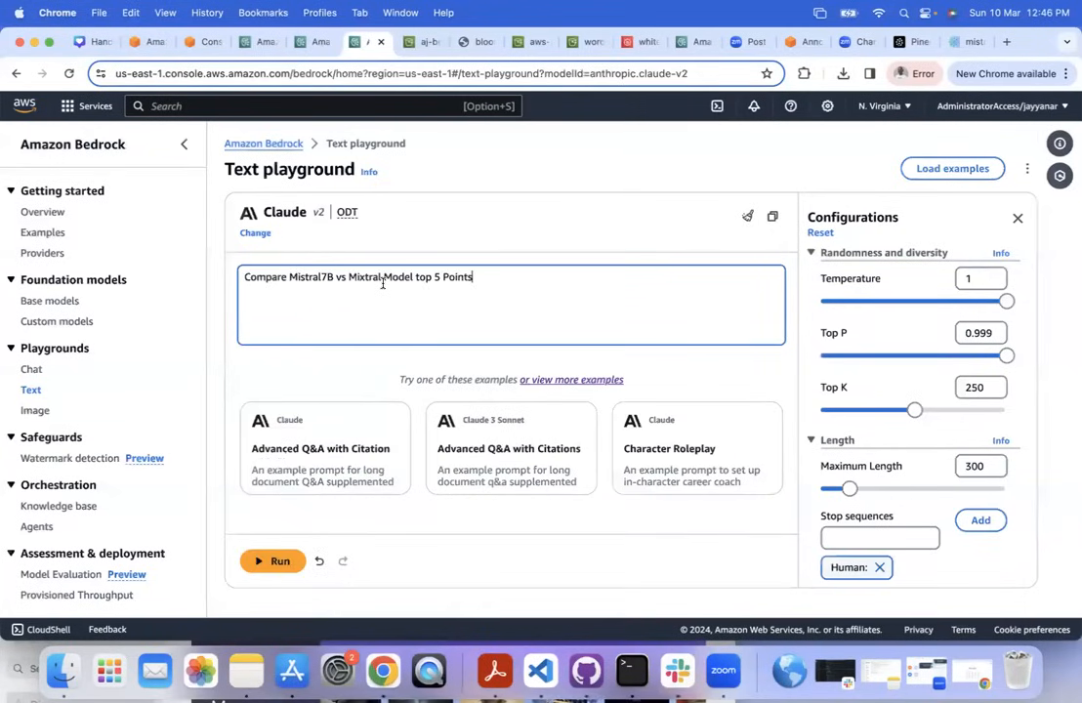
pyautogui.press('super+a')
pyautogui.write('What is Mis')
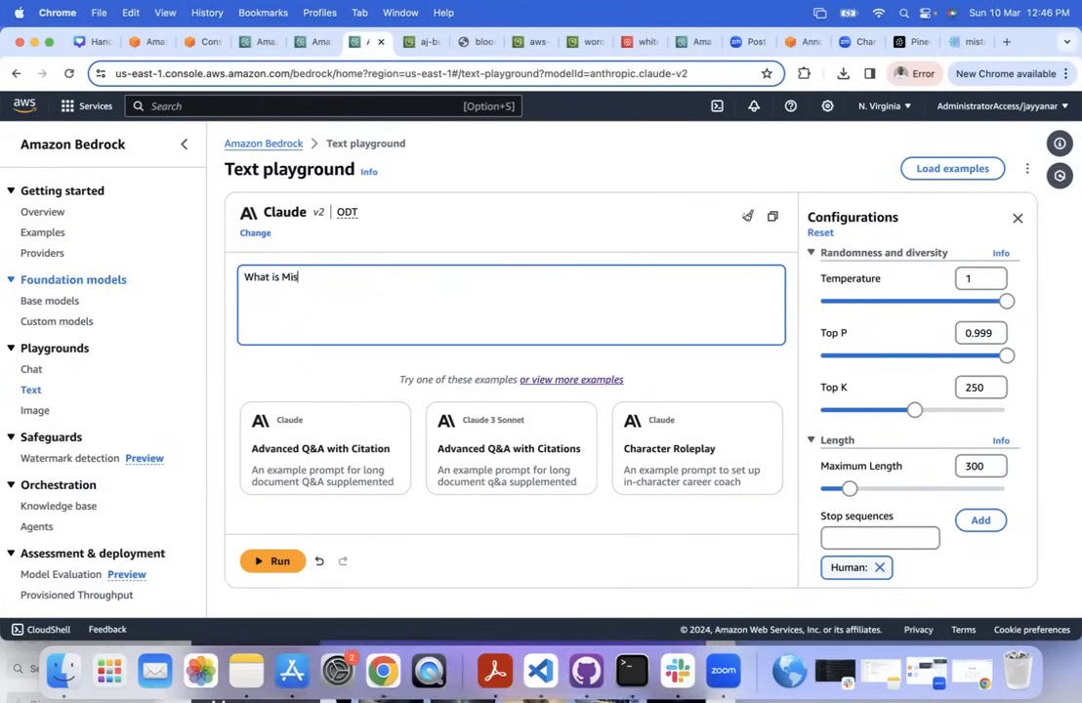
pyautogui.write('tral7B')
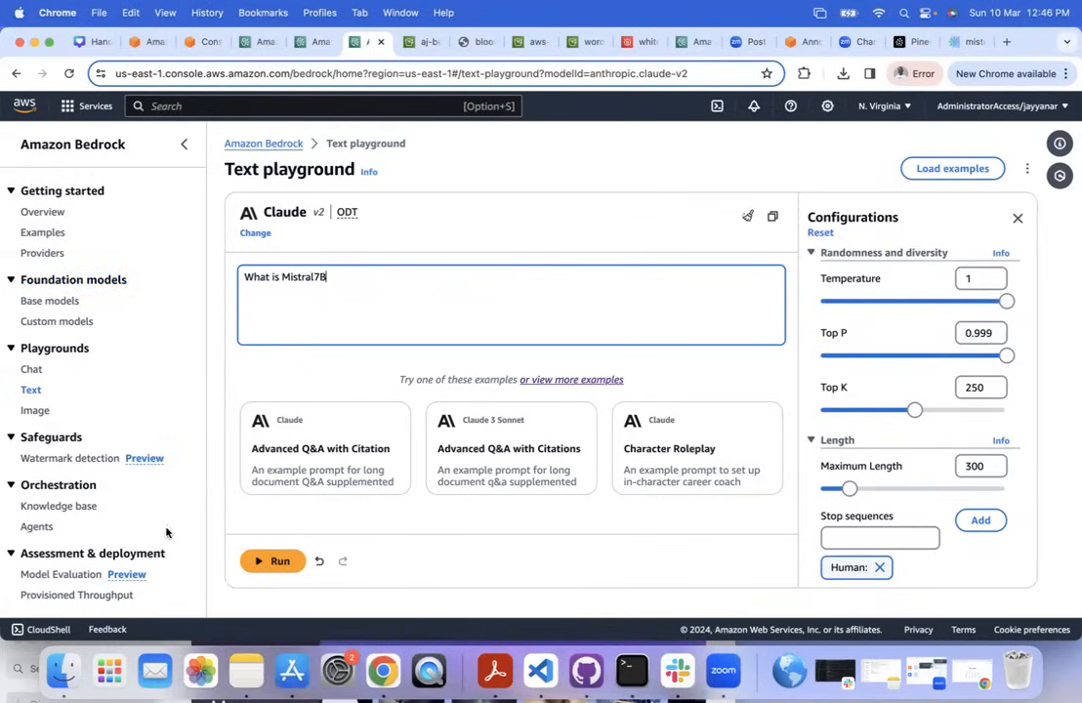
pyautogui.click(278, 564)
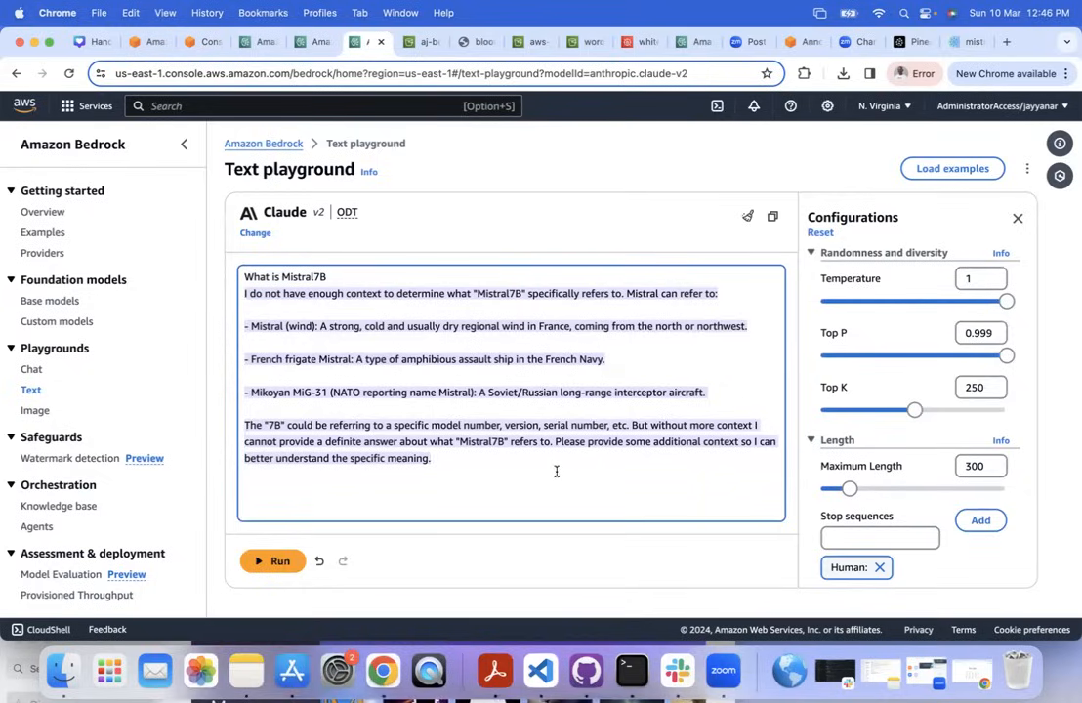
# Replace the prompt and response with "Compare Mistral7B vs Mixtral Model top 5 Points" and run it.
pyautogui.press('super+a')
pyautogui.press('super+v')
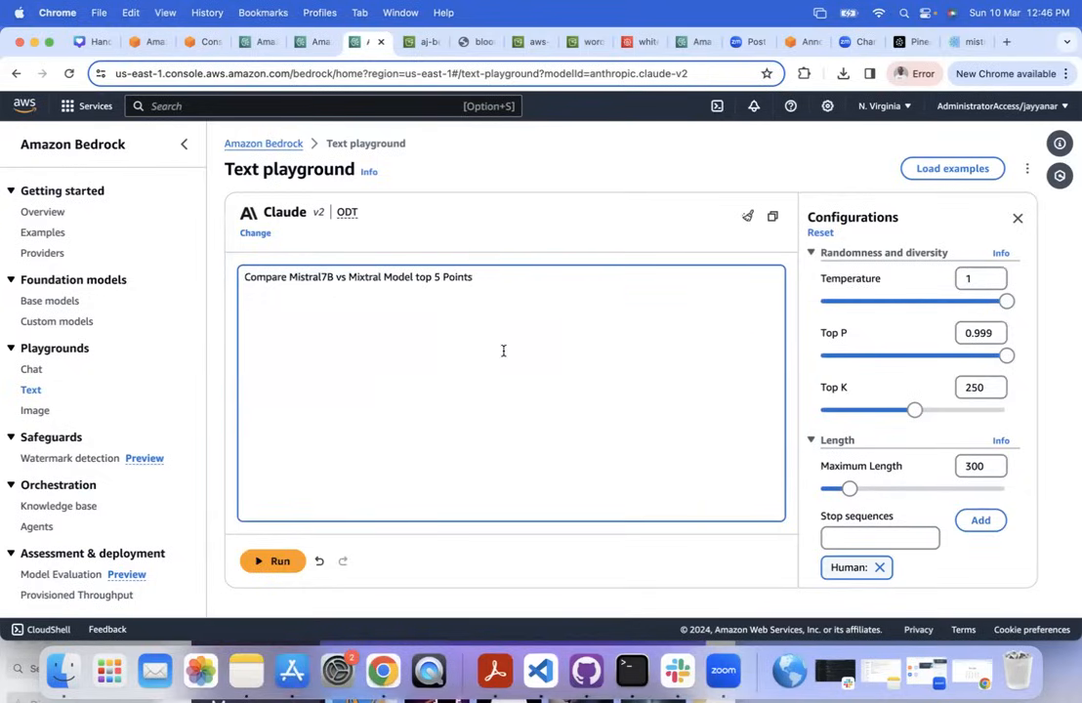
pyautogui.click(262, 560)
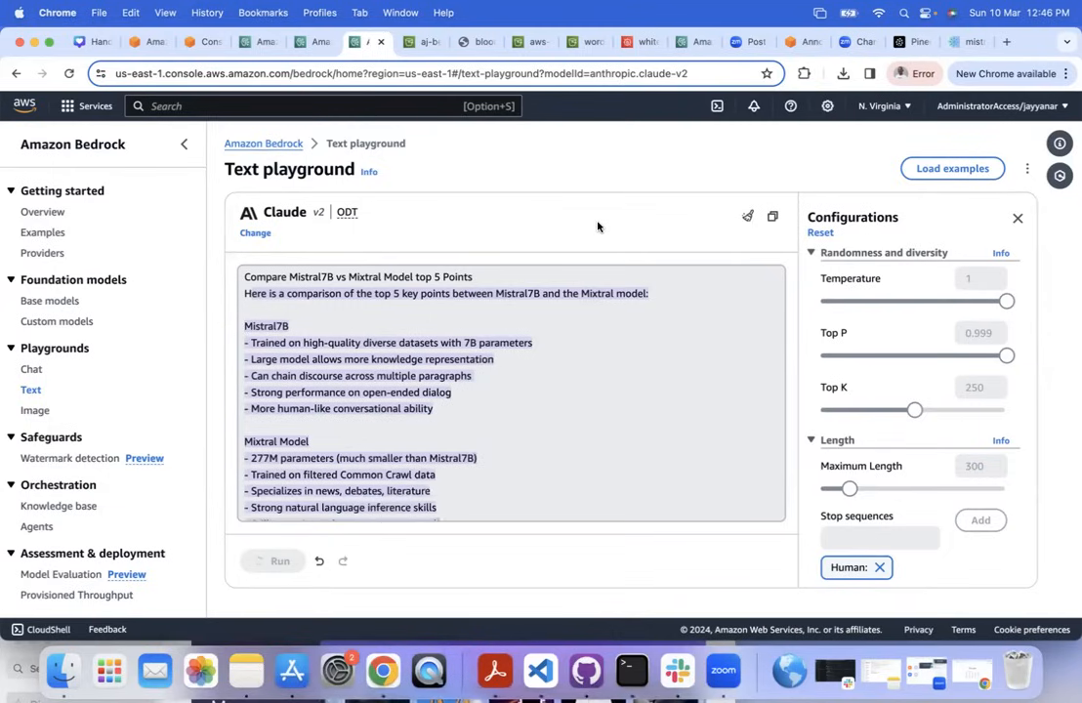
# Examine Claude's playground answer comparing Mistral7B and Mixtral, highlighting the whole text and the point on open-ended dialog.
pyautogui.scroll(-3, 426, 338)
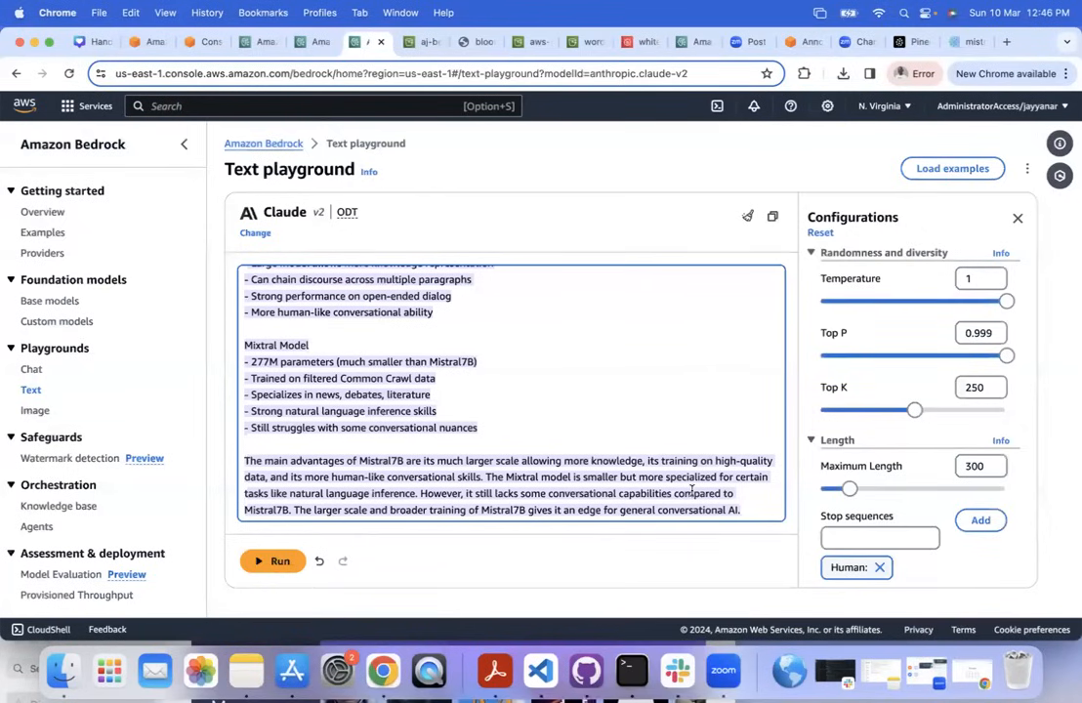
pyautogui.click(755, 495)
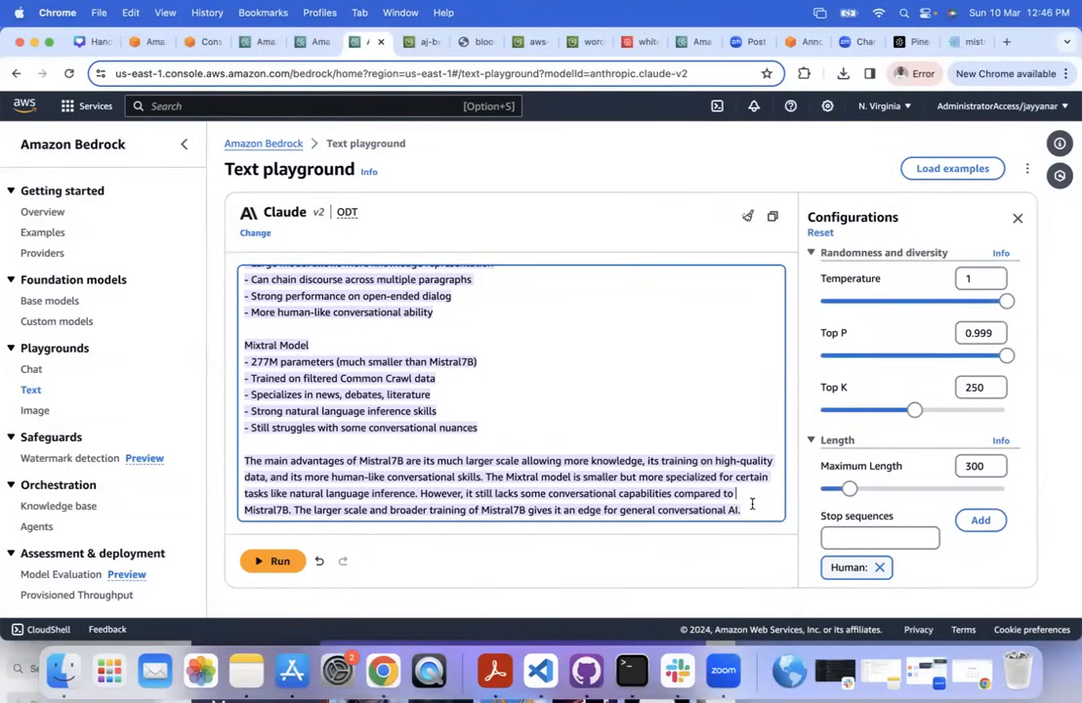
pyautogui.click(752, 507)
pyautogui.moveTo(752, 506); pyautogui.dragTo(269, 240)
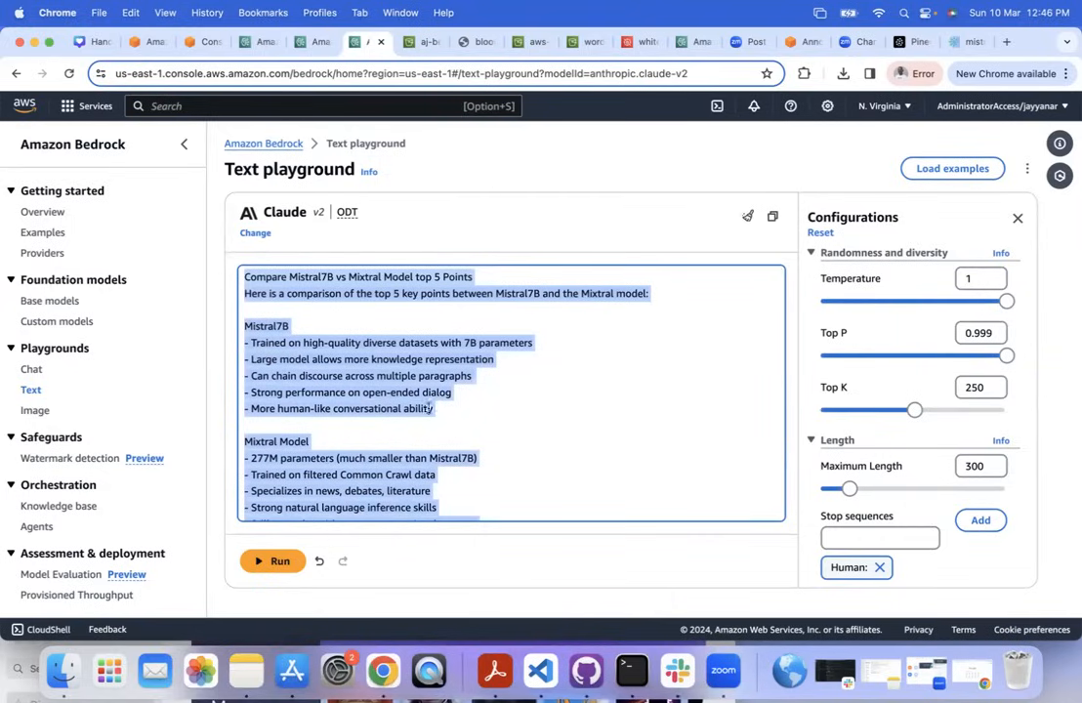
pyautogui.click(469, 392)
pyautogui.moveTo(363, 393); pyautogui.dragTo(226, 394)
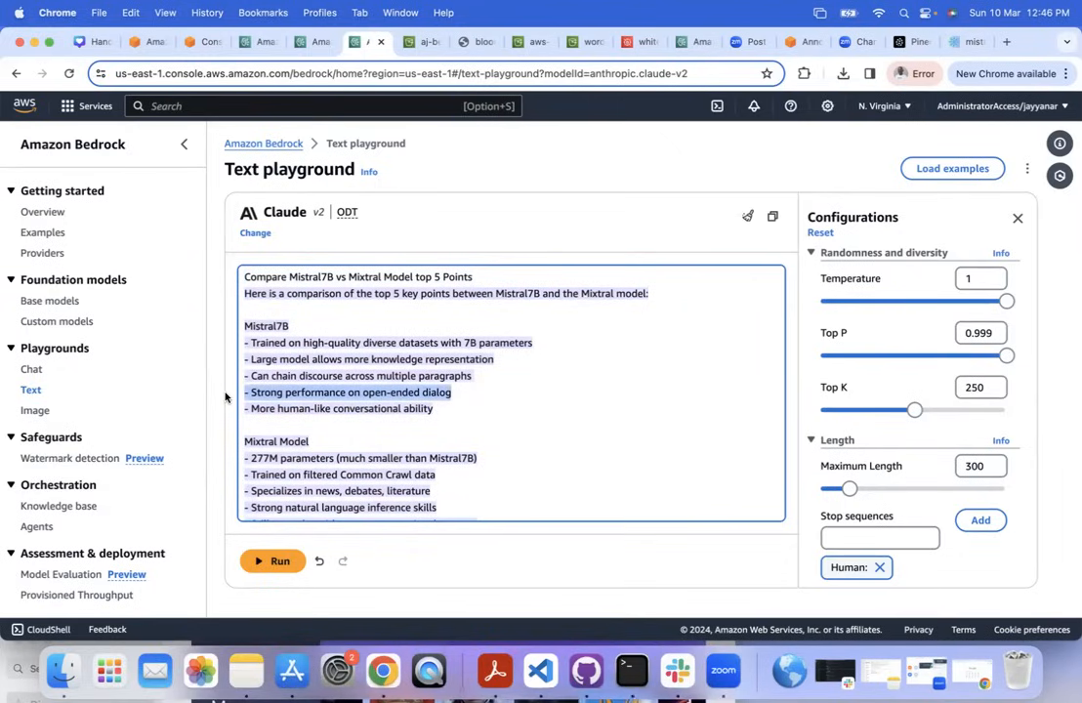
# Return to the dataopslabs-bedrock-knowledgebase test and review its cited answer to the same Mistral versus Mixtral question.
pyautogui.click(314, 42)
pyautogui.moveTo(945, 348); pyautogui.dragTo(979, 539)
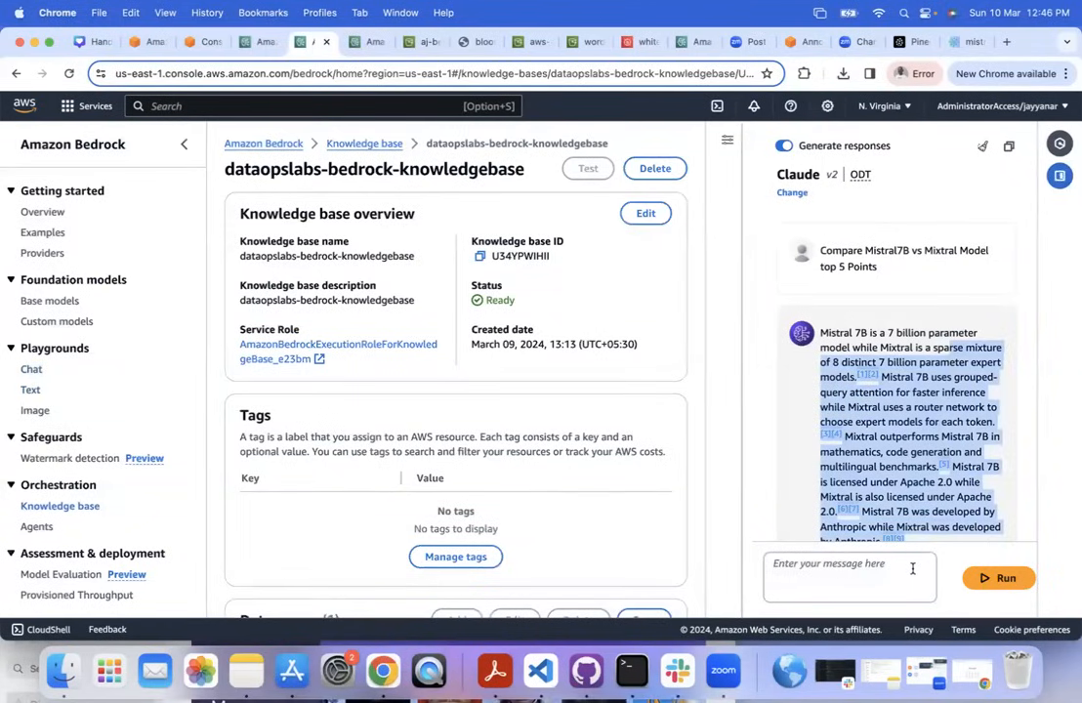
pyautogui.click(982, 437)
pyautogui.scroll(-5, 992, 425)
pyautogui.scroll(-6, 993, 421)
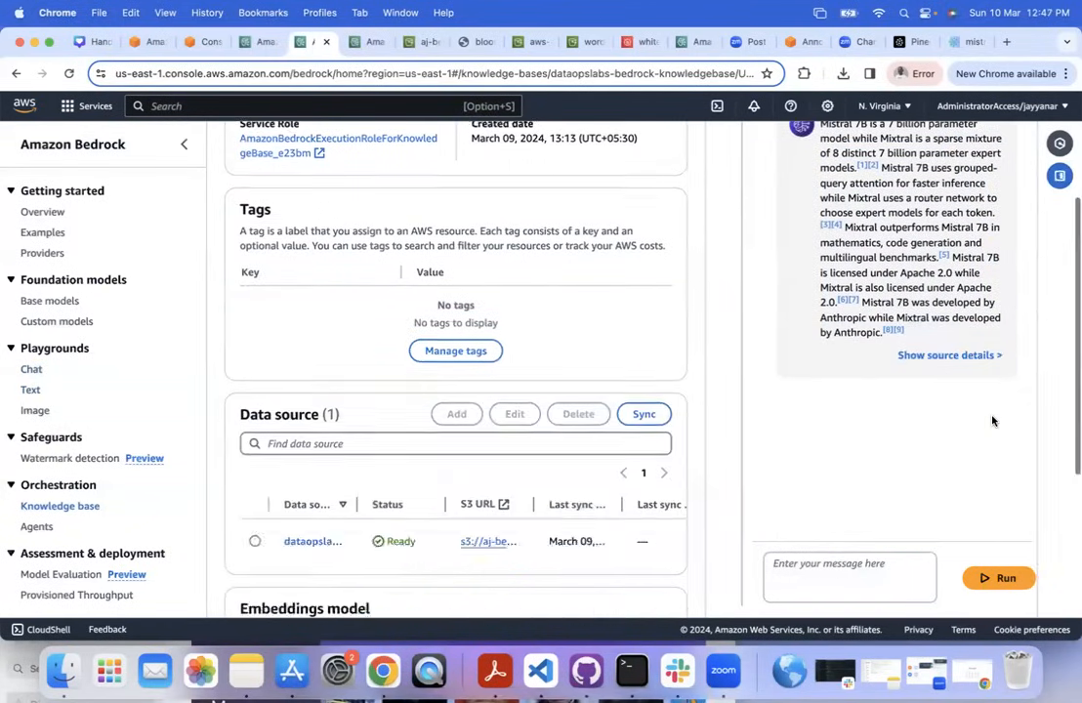
# Review the knowledge base's data source, embeddings model and vector database details, then its overview.
pyautogui.scroll(-3, 993, 421)
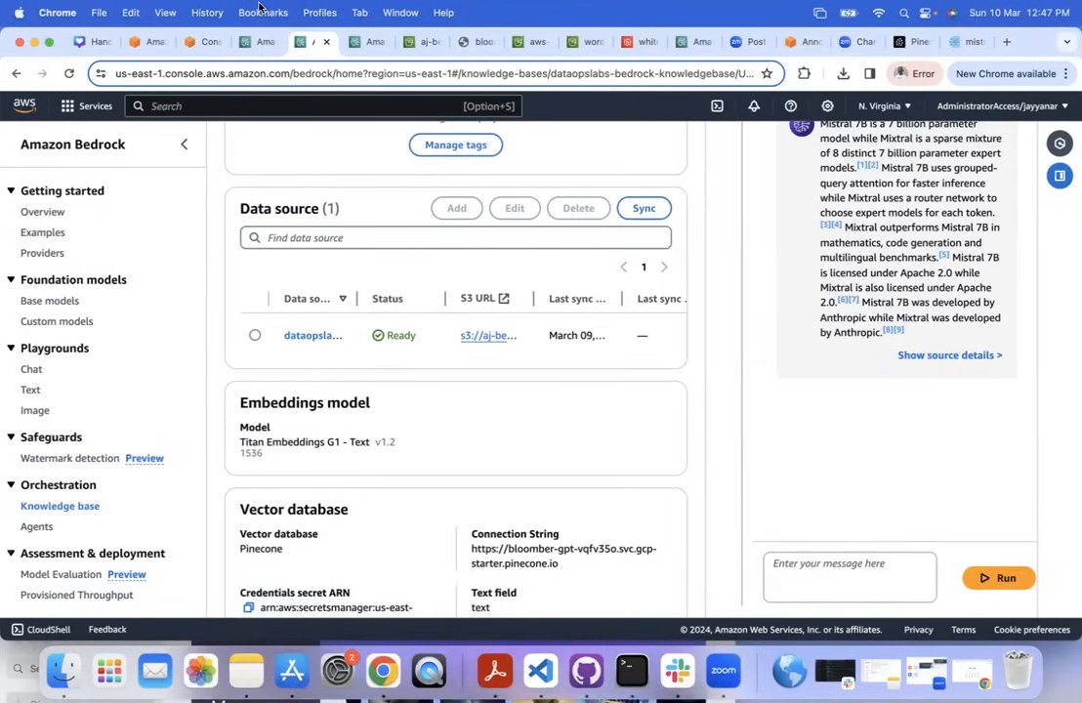
pyautogui.scroll(-1, 714, 335)
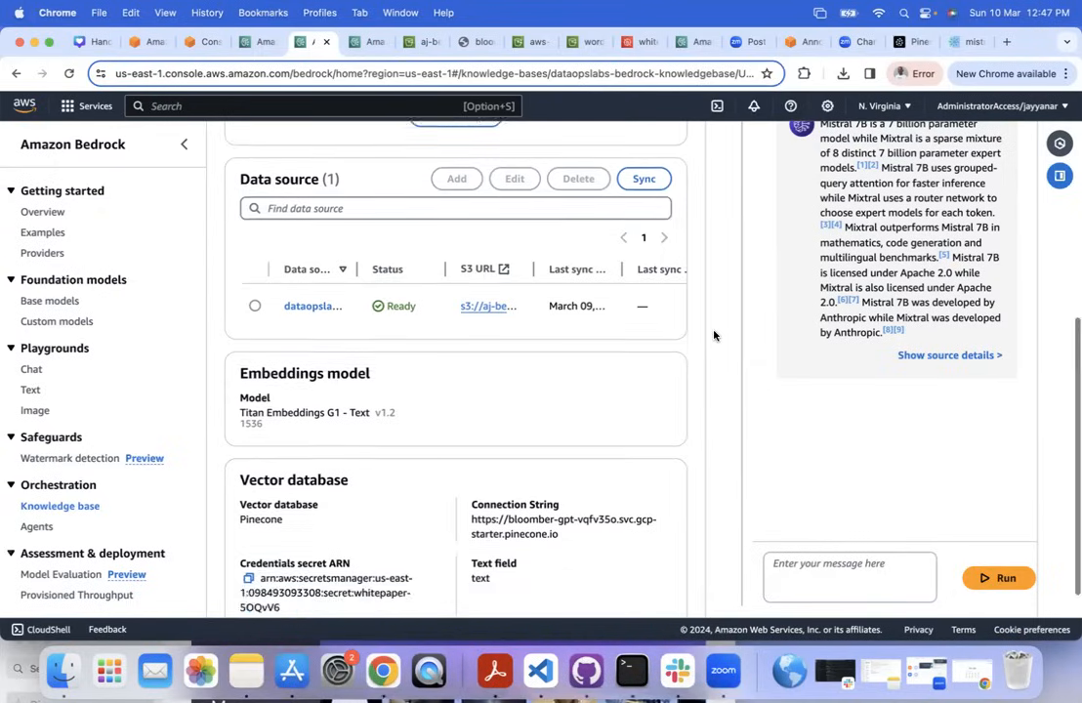
pyautogui.scroll(10, 714, 335)
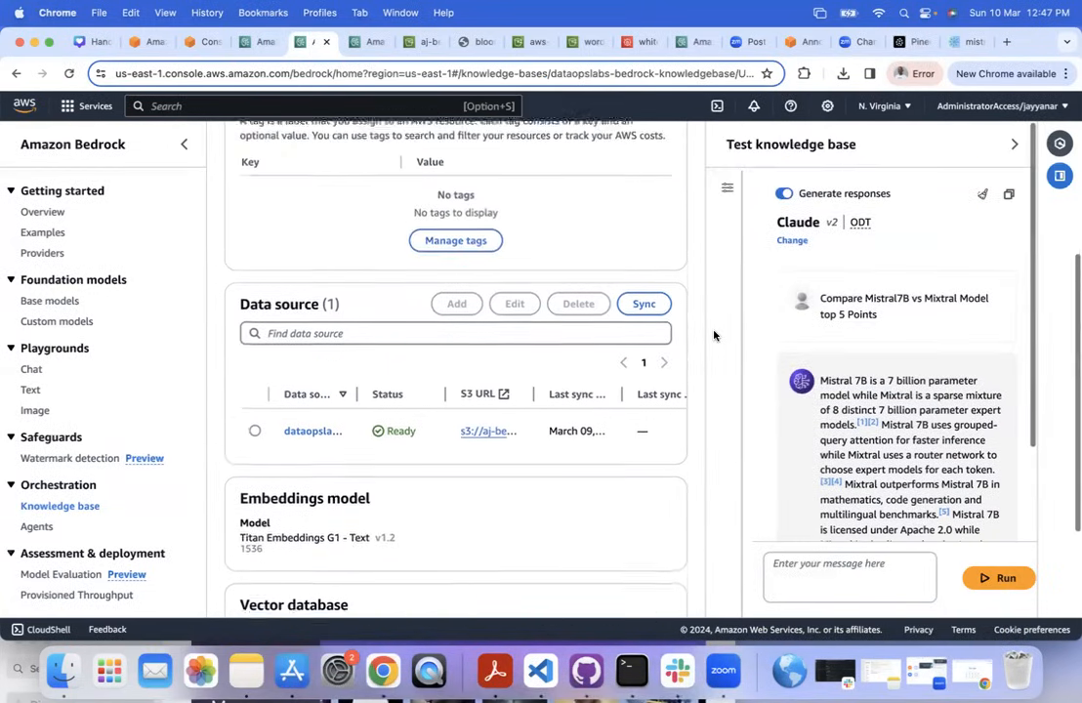
pyautogui.scroll(5, 715, 336)
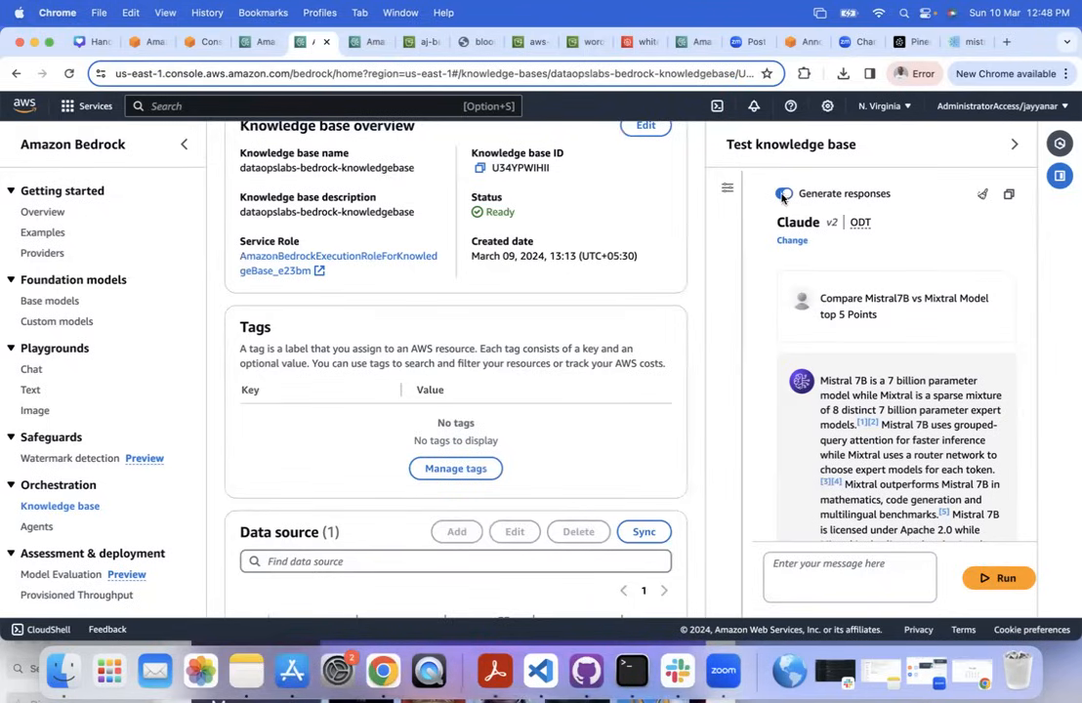
# Switch to the Canva deck HandsonLabs_AWS_Bedrock_KnowledgeBase and present page 11, with the Feedback and Connect with me QR codes, in full screen.
pyautogui.click(74, 41)
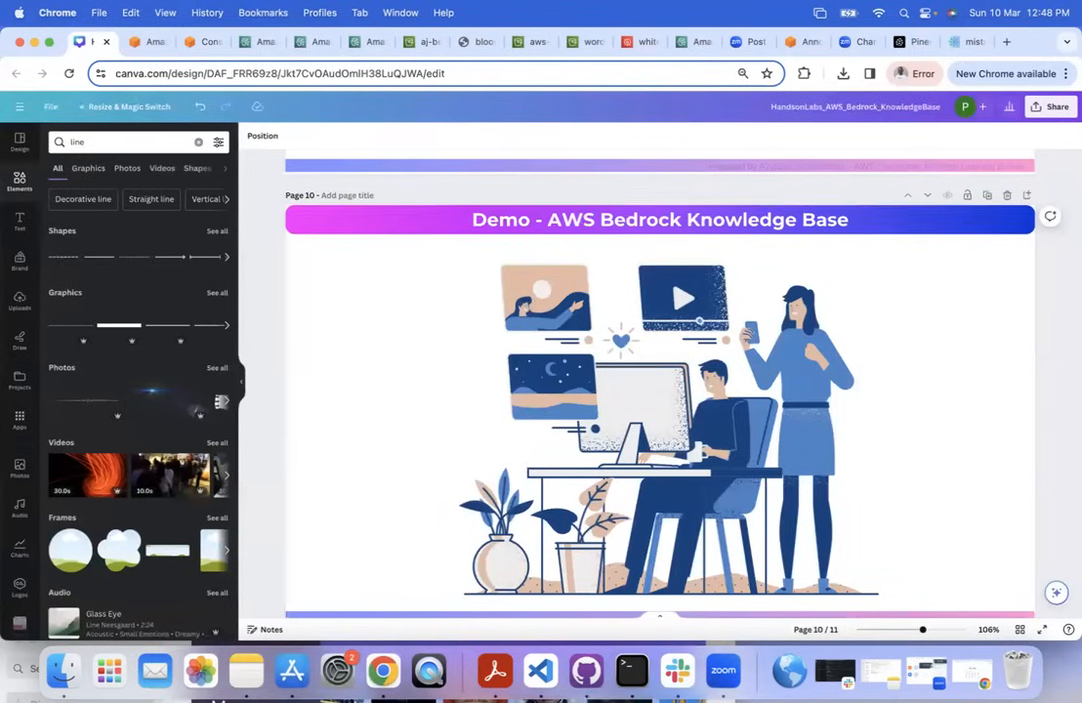
pyautogui.scroll(-5, 1059, 283)
pyautogui.scroll(-3, 1056, 379)
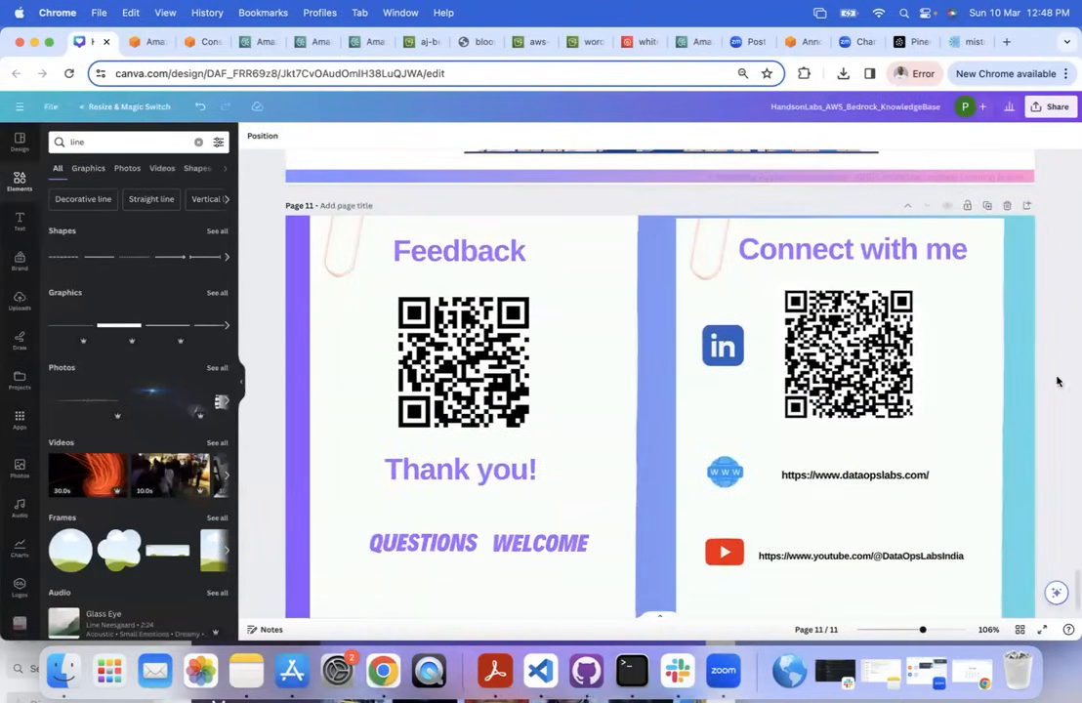
pyautogui.click(1041, 631)
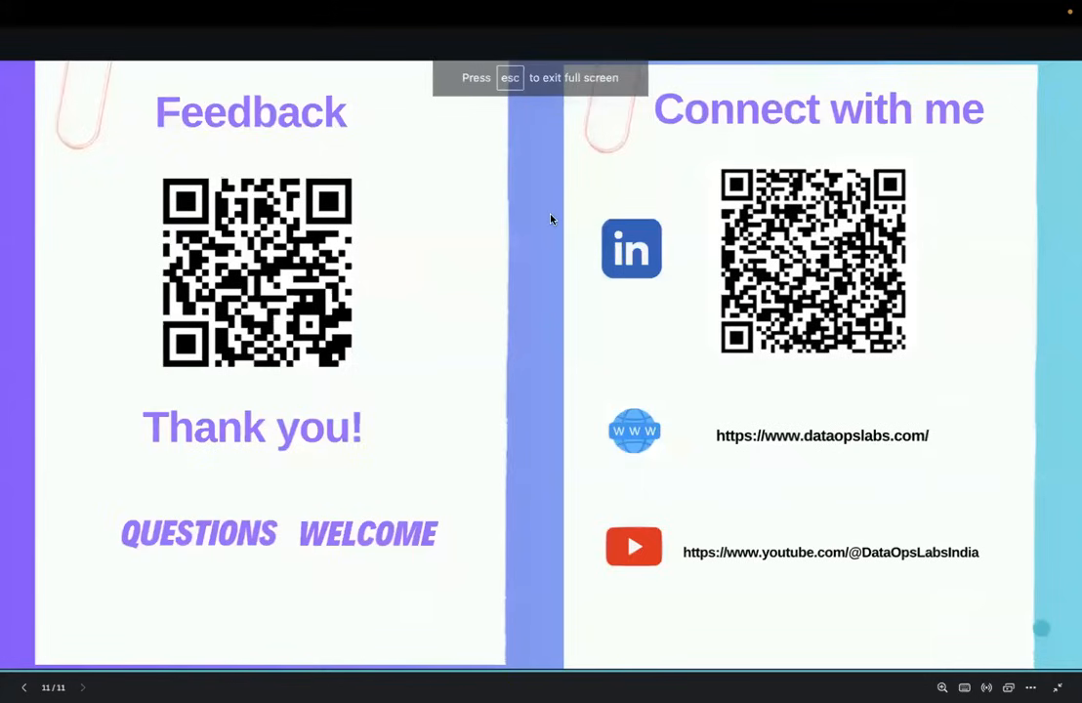